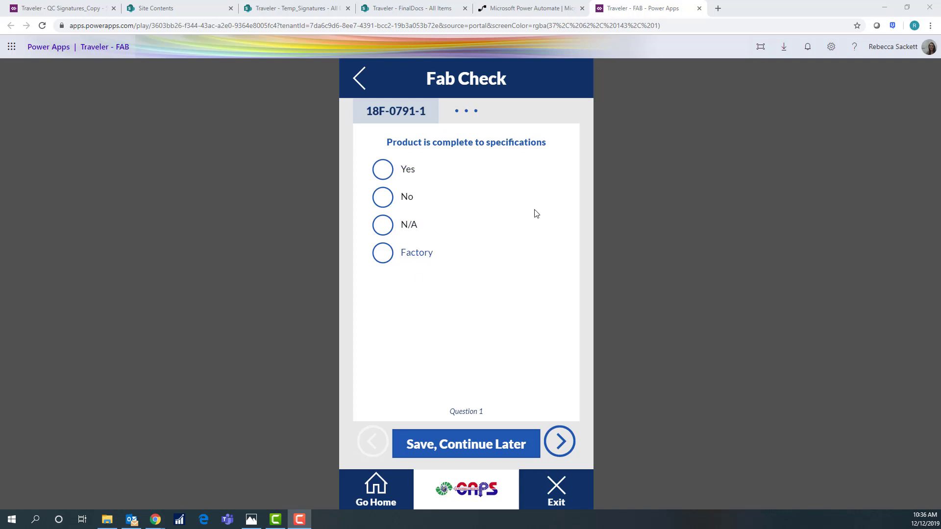
# Step: View the Fab Check question summary, and open the electrical checklist of 19F-0720-3 in the QC Signatures app
pyautogui.click(466, 116)
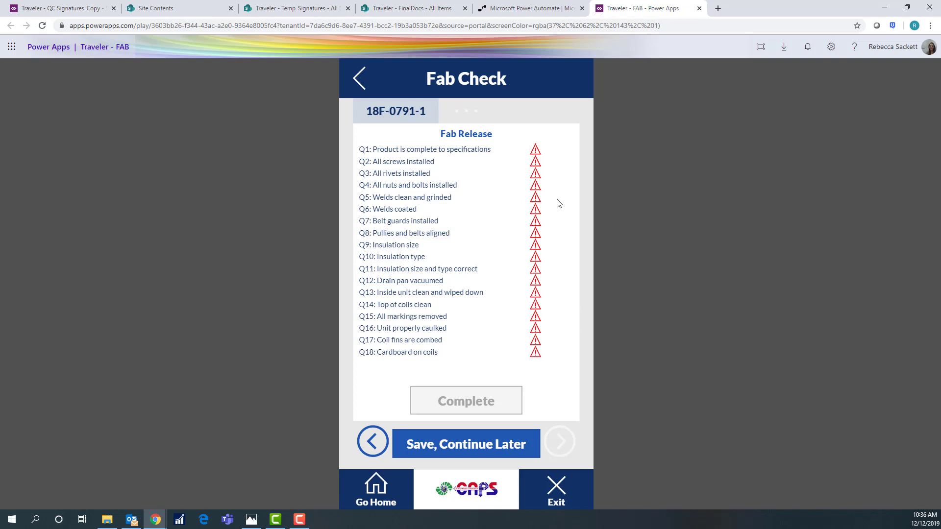
pyautogui.click(64, 9)
pyautogui.click(478, 212)
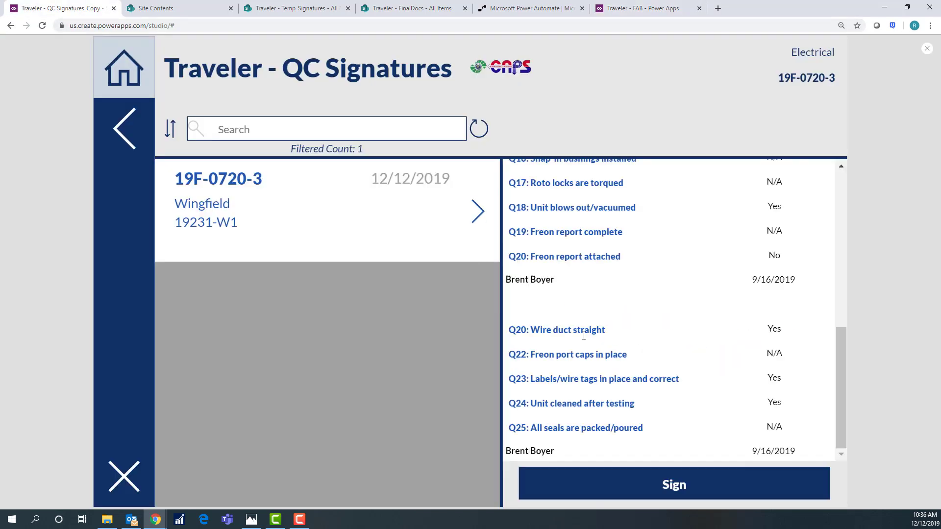
pyautogui.scroll(2, 698, 358)
pyautogui.scroll(4, 698, 358)
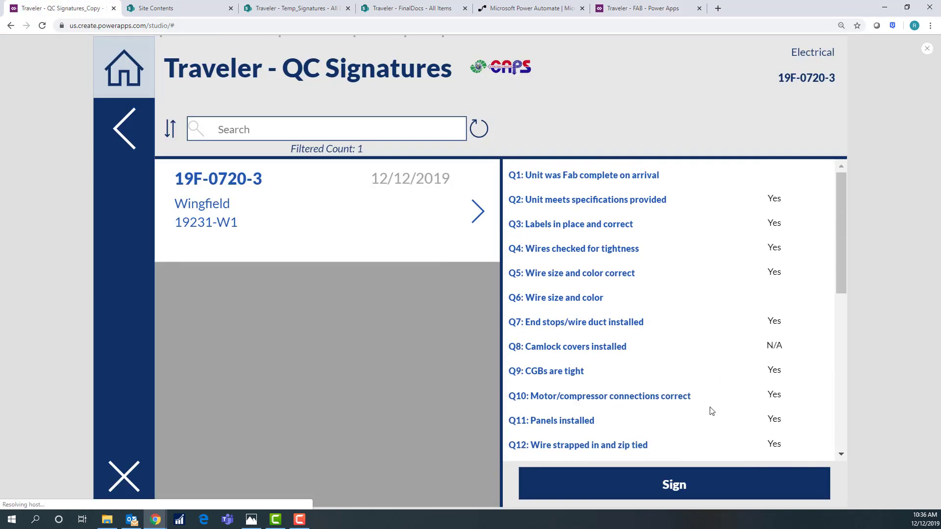
pyautogui.click(687, 485)
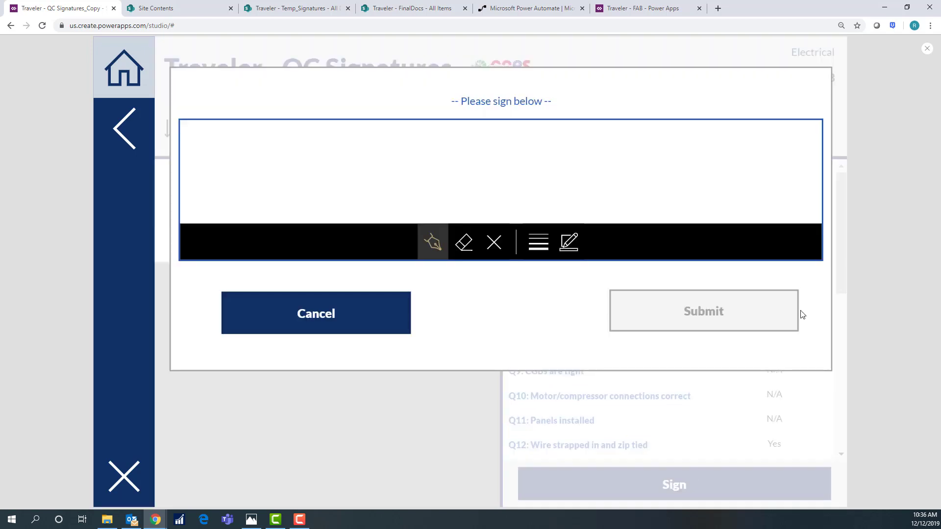
pyautogui.moveTo(373, 171); pyautogui.dragTo(643, 158)
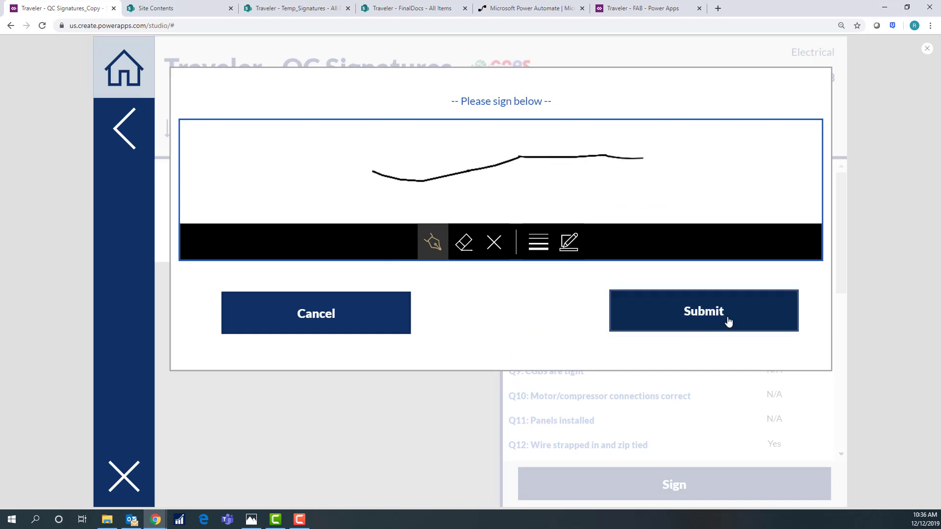
pyautogui.click(322, 322)
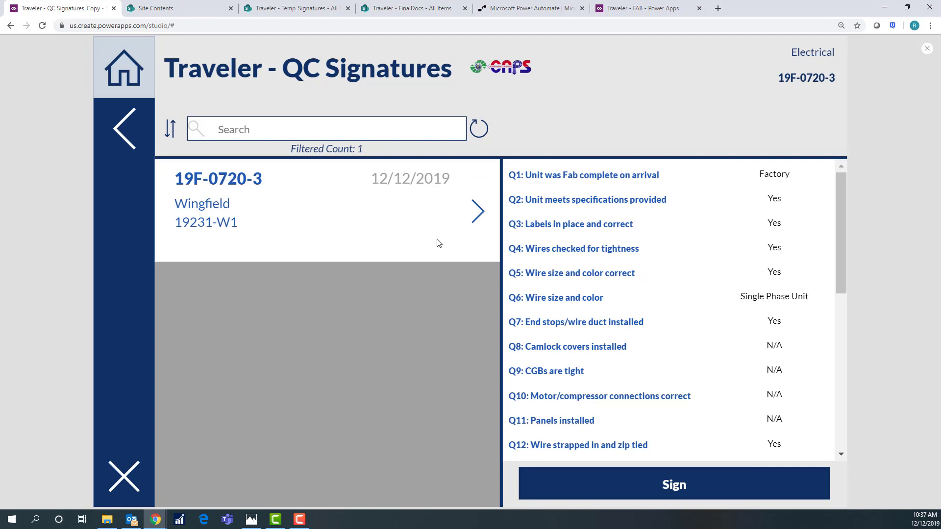
# Step: Switch to the Traveler SharePoint site and examine the signature images in the Temp_Signatures document folder
pyautogui.click(402, 11)
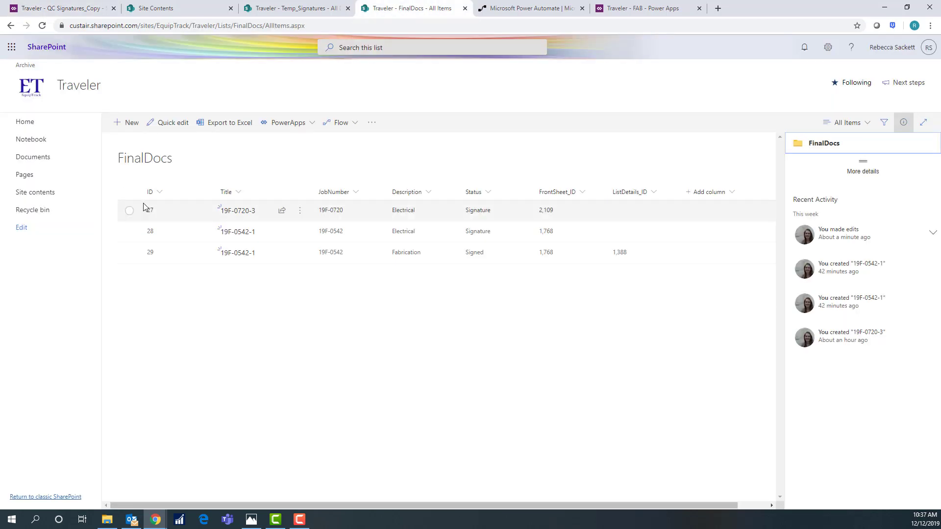
pyautogui.click(32, 157)
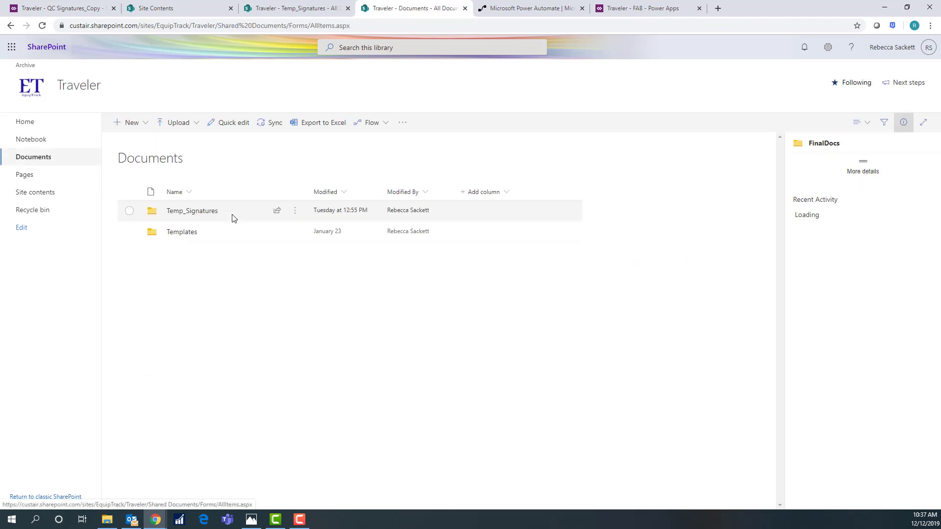
pyautogui.click(193, 211)
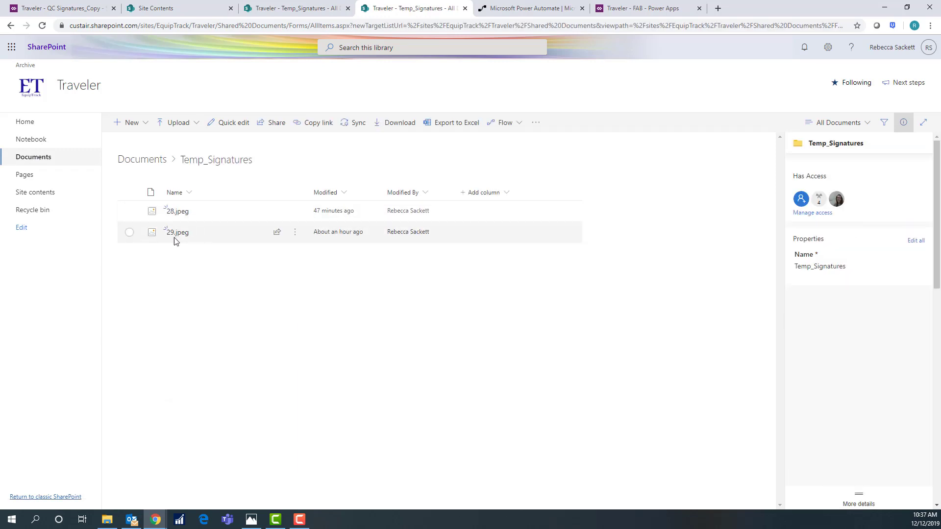
pyautogui.moveTo(178, 237)
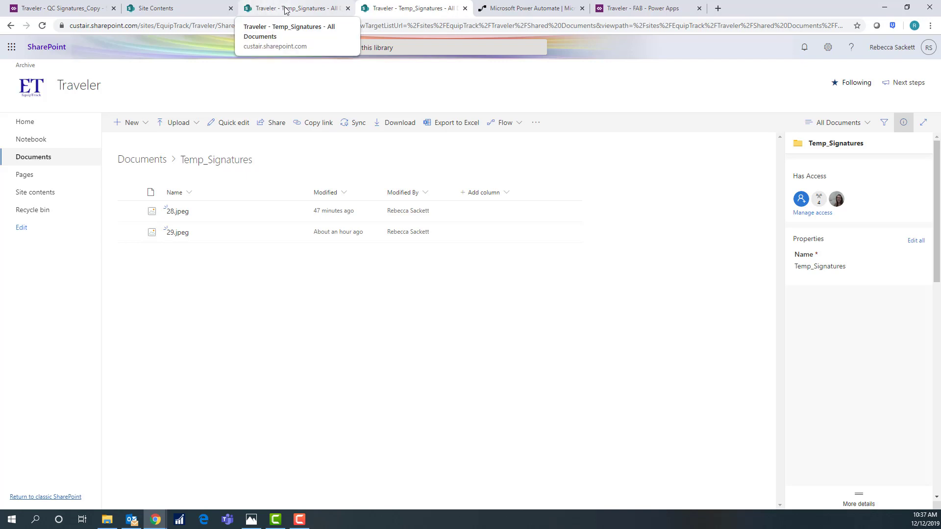
# Step: Open the FinalDocs list from the Traveler site contents to review its records
pyautogui.click(51, 195)
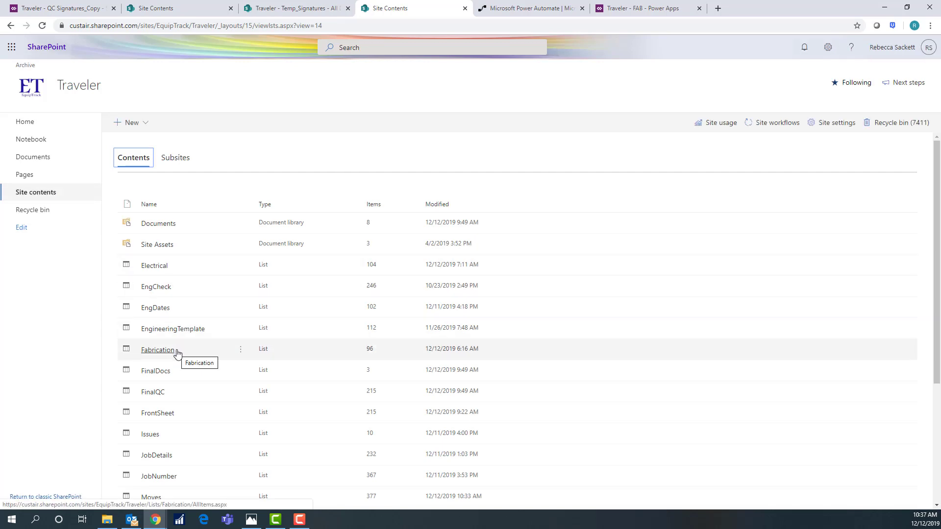
pyautogui.scroll(-2, 177, 354)
pyautogui.scroll(-1, 177, 354)
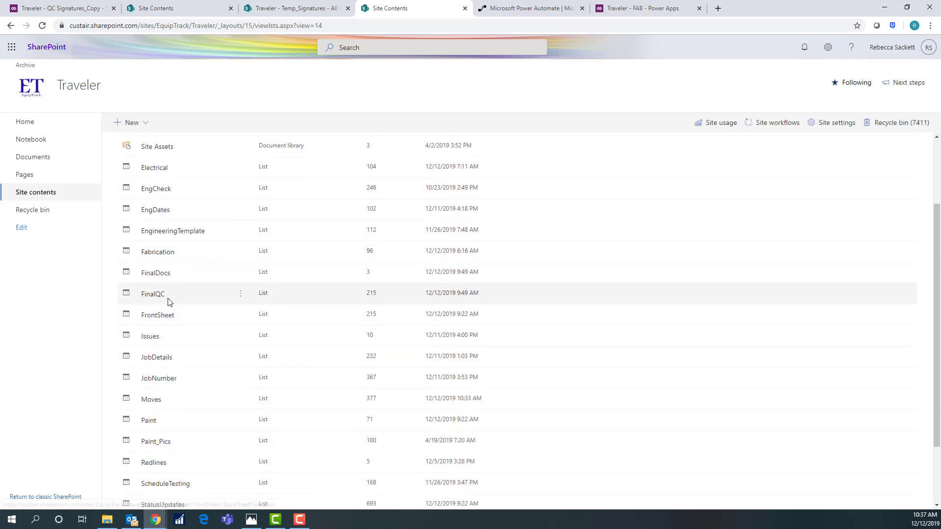
pyautogui.click(155, 274)
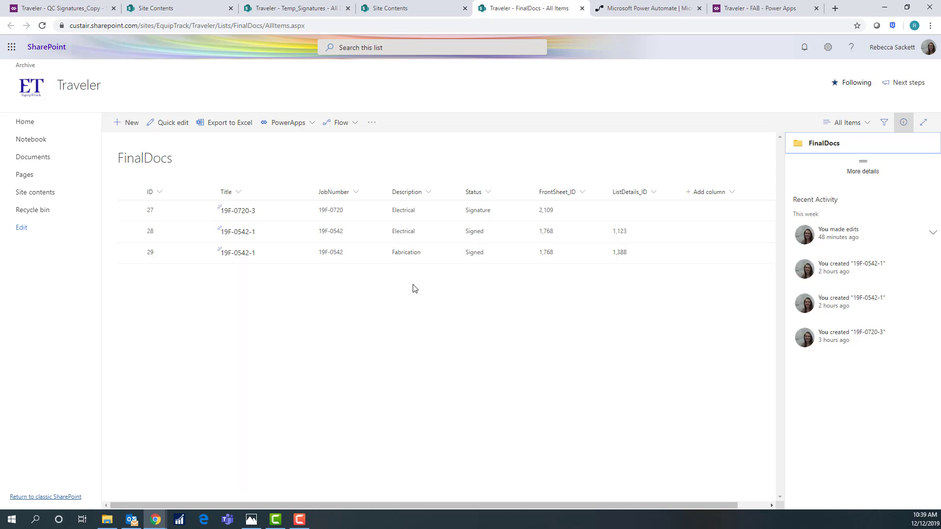
# Step: Switch to Power Automate and create a blank flow with the SharePoint trigger "When an item is created or modified"
pyautogui.click(631, 8)
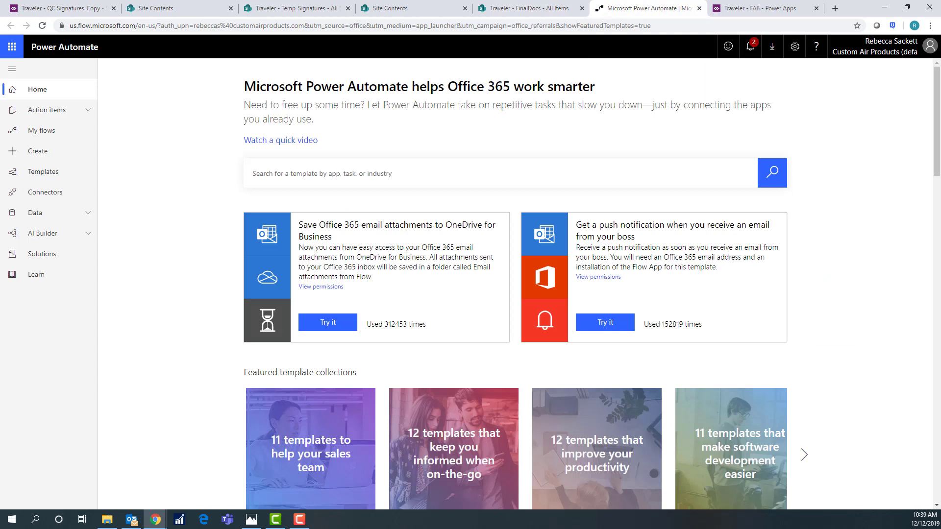
pyautogui.click(58, 132)
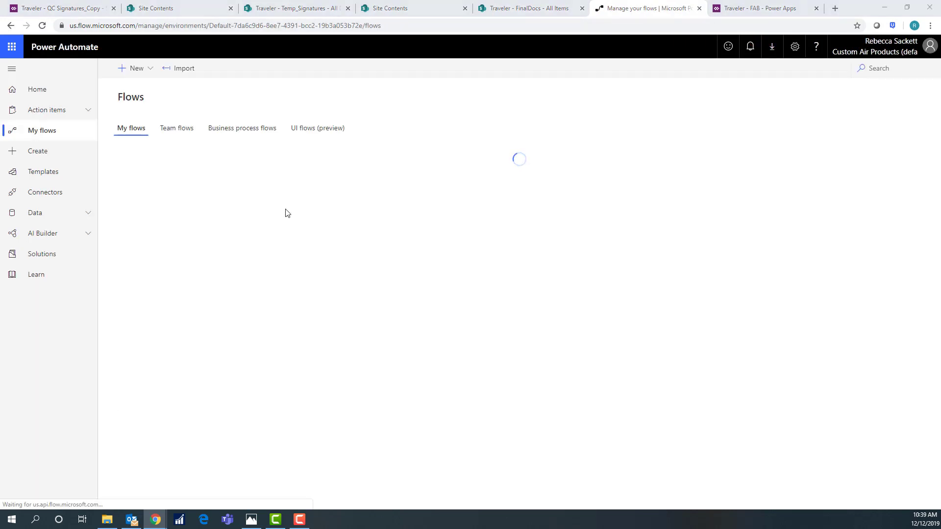
pyautogui.click(128, 76)
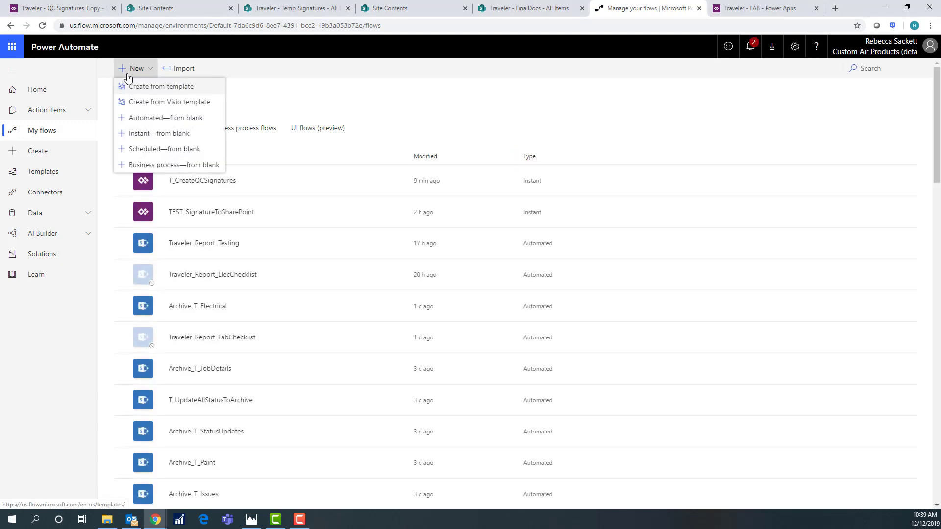
pyautogui.click(155, 150)
pyautogui.click(569, 399)
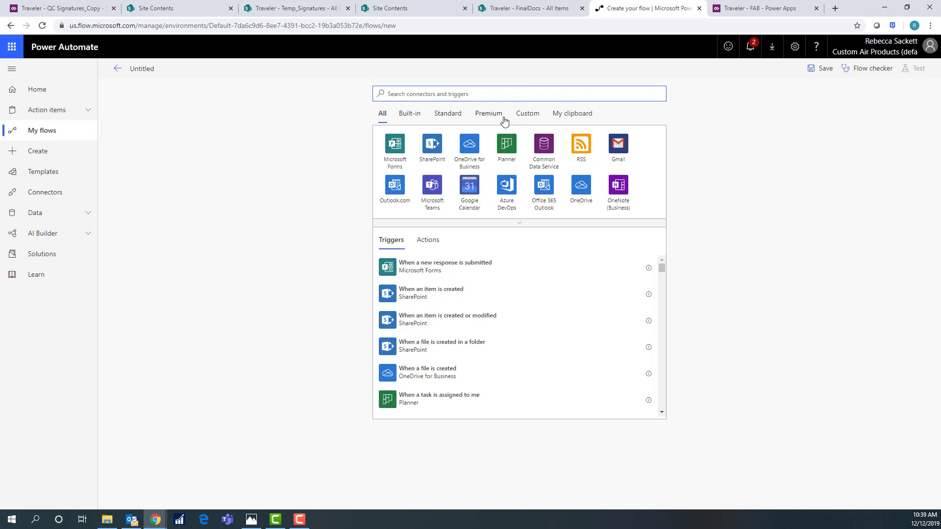
pyautogui.click(486, 319)
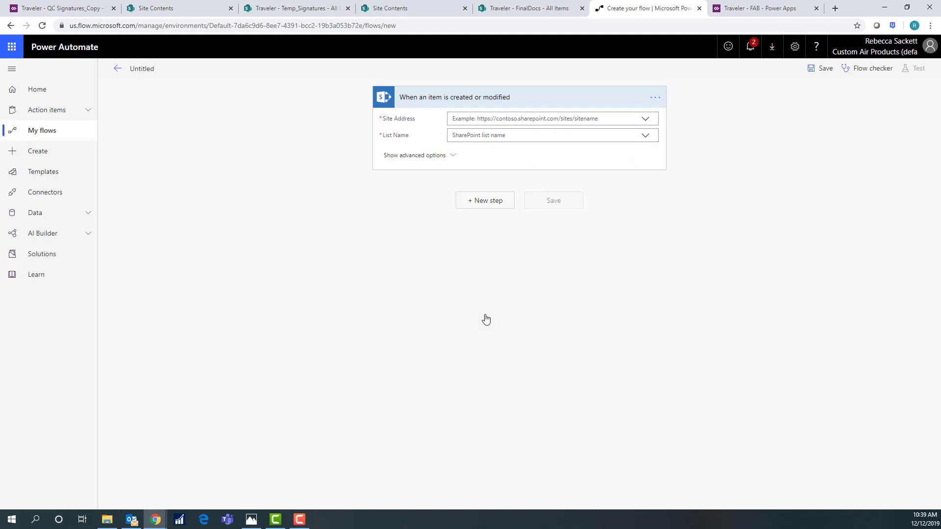
# Step: Set the trigger's site address to the Traveler site and its list name to FinalDocs
pyautogui.click(645, 121)
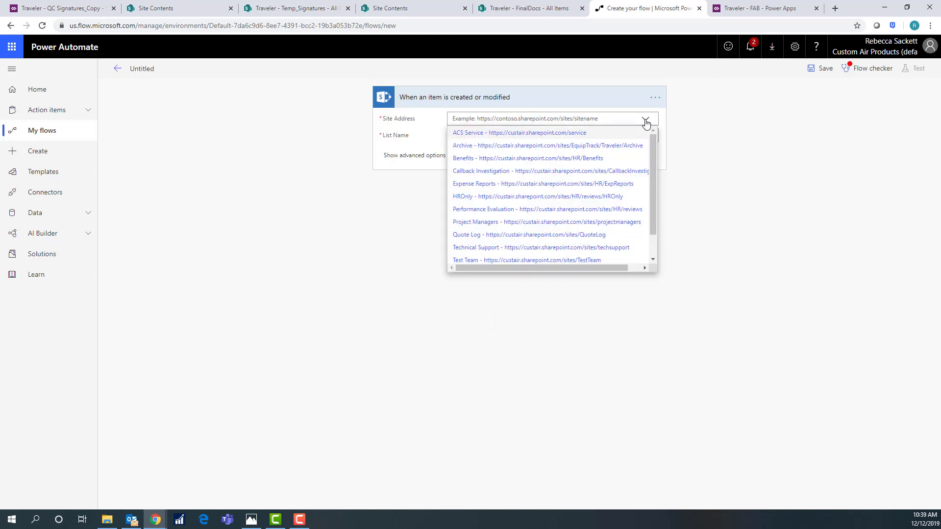
pyautogui.scroll(-1, 542, 221)
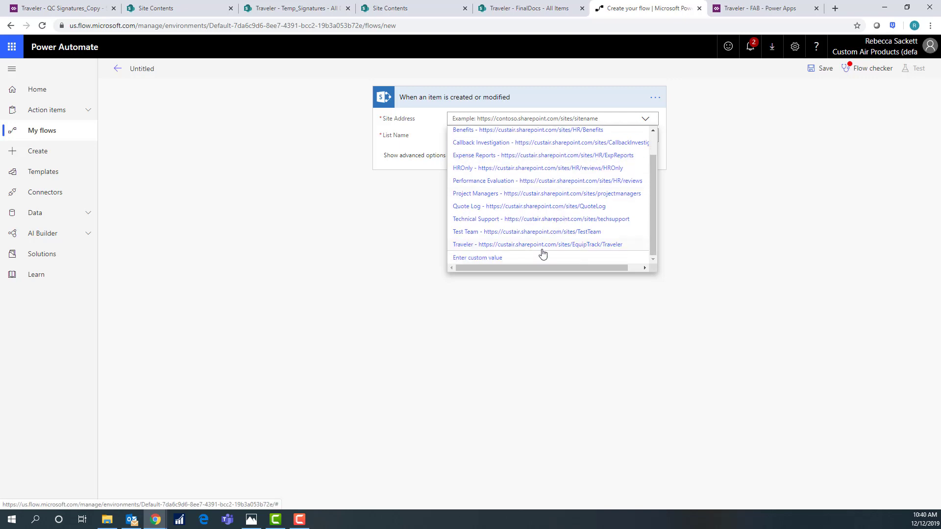
pyautogui.click(542, 246)
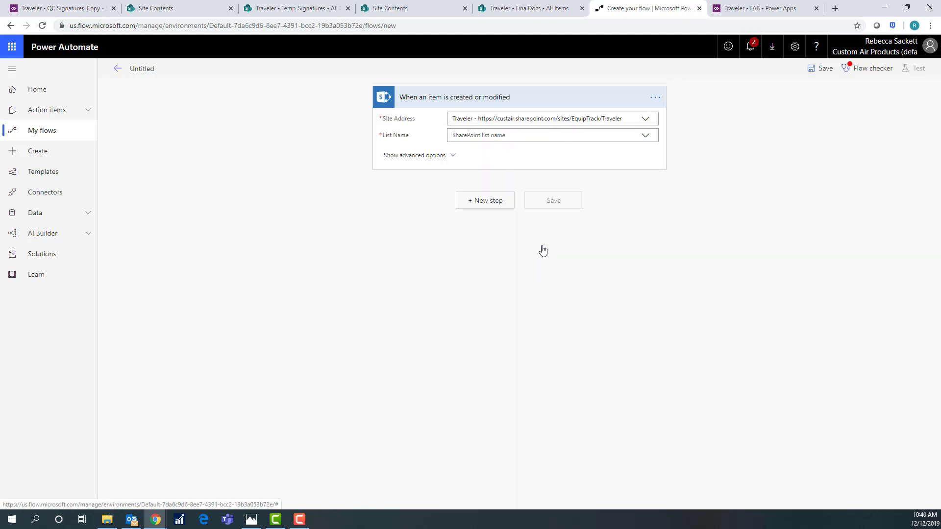
pyautogui.click(645, 136)
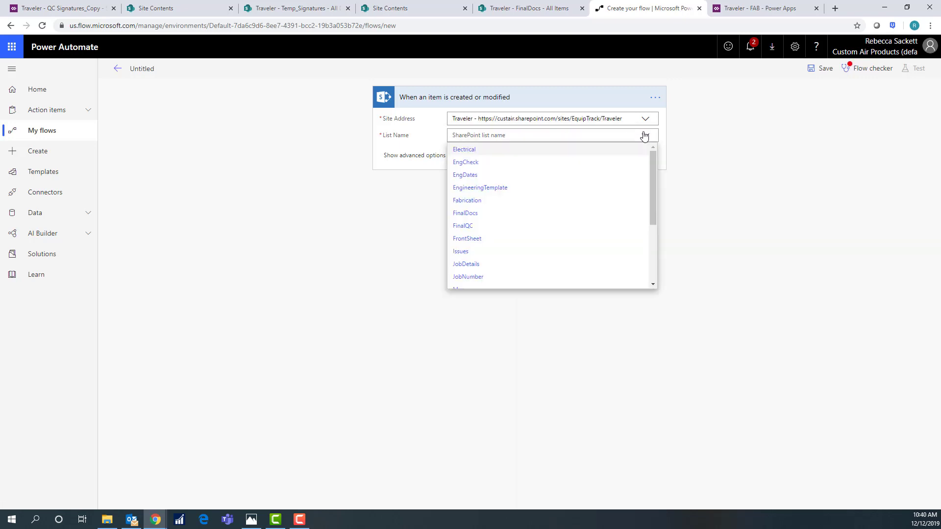
pyautogui.click(510, 214)
# Step: Rename the trigger as "FinalDocs Modified"
pyautogui.click(655, 98)
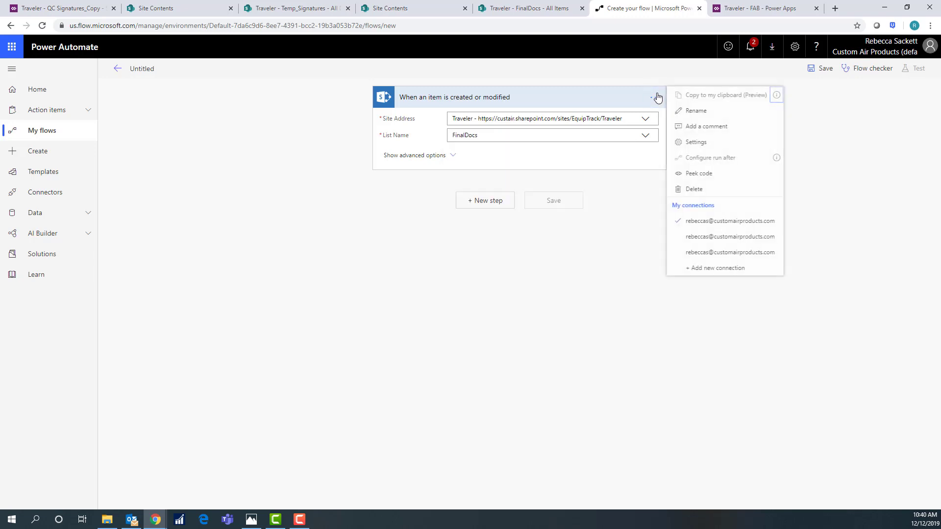
pyautogui.click(696, 112)
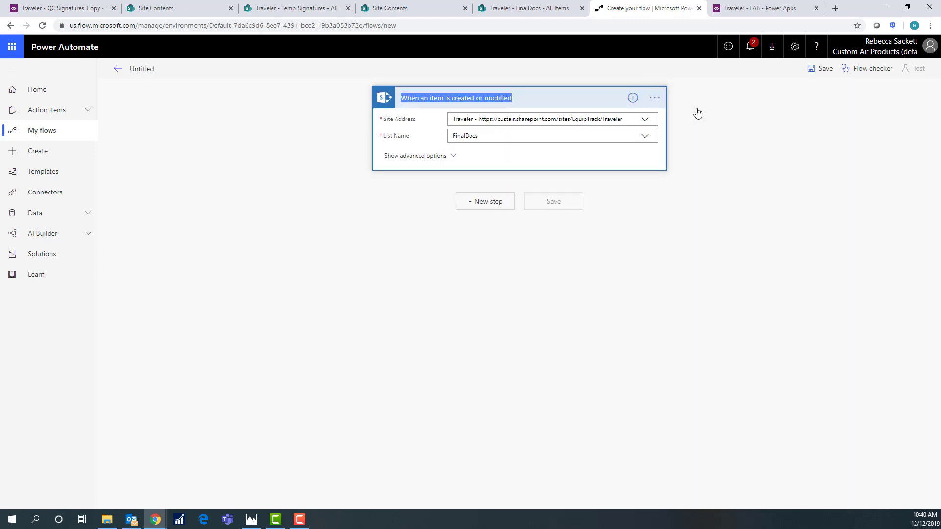
pyautogui.write('FinalDocs ')
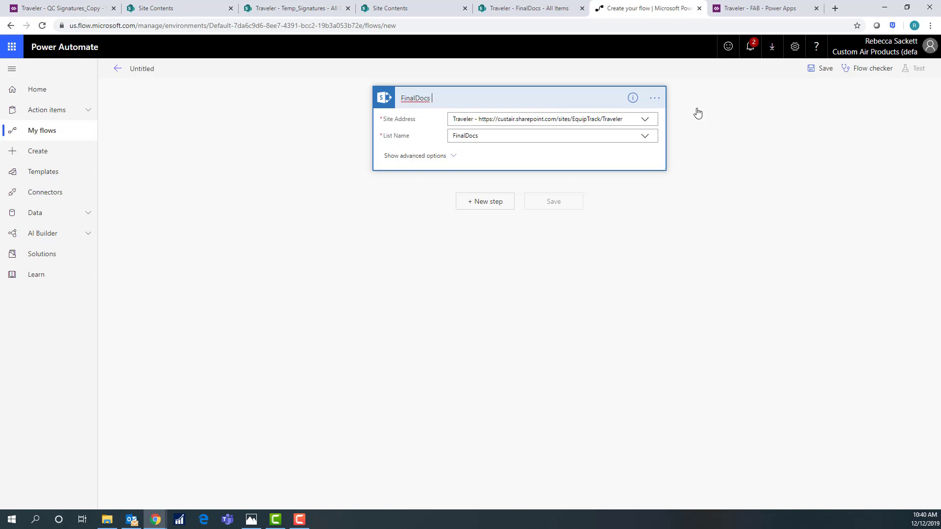
pyautogui.write('Modified')
# Step: Add a Condition control action below the FinalDocs Modified trigger
pyautogui.click(481, 203)
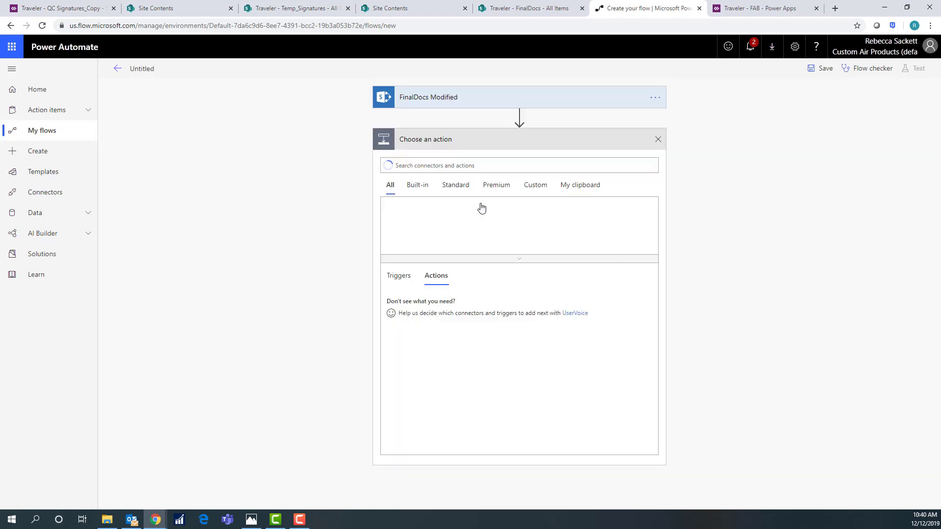
pyautogui.write('condi')
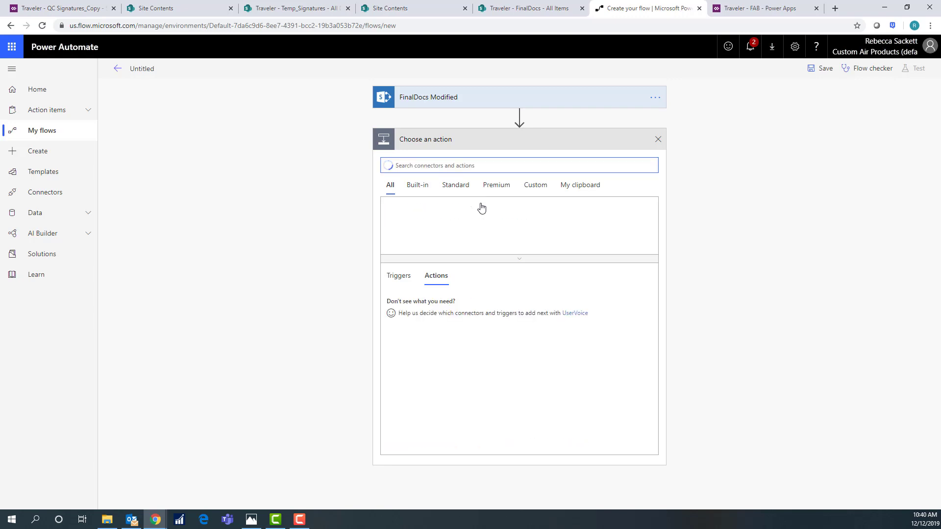
pyautogui.write('tion')
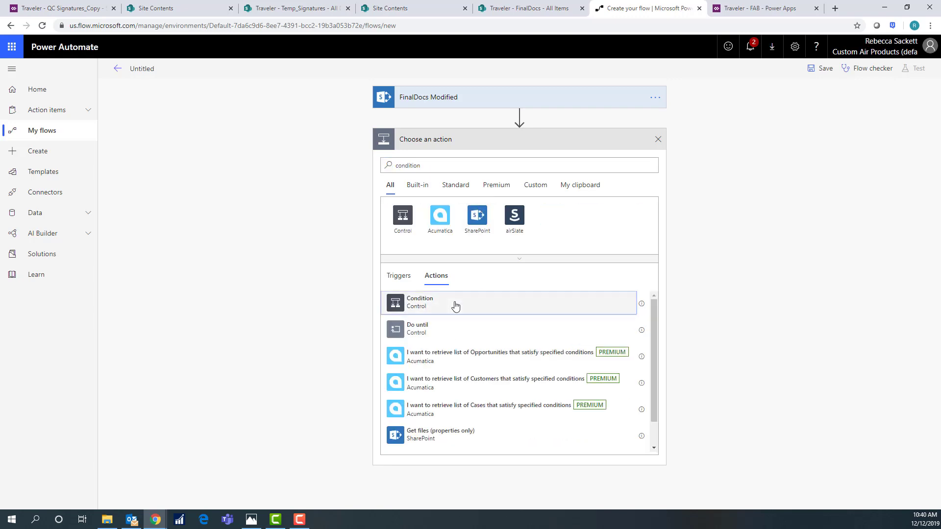
pyautogui.click(454, 303)
# Step: Configure the condition to check that the FinalDocs Status field is equal to "Signed"
pyautogui.click(447, 170)
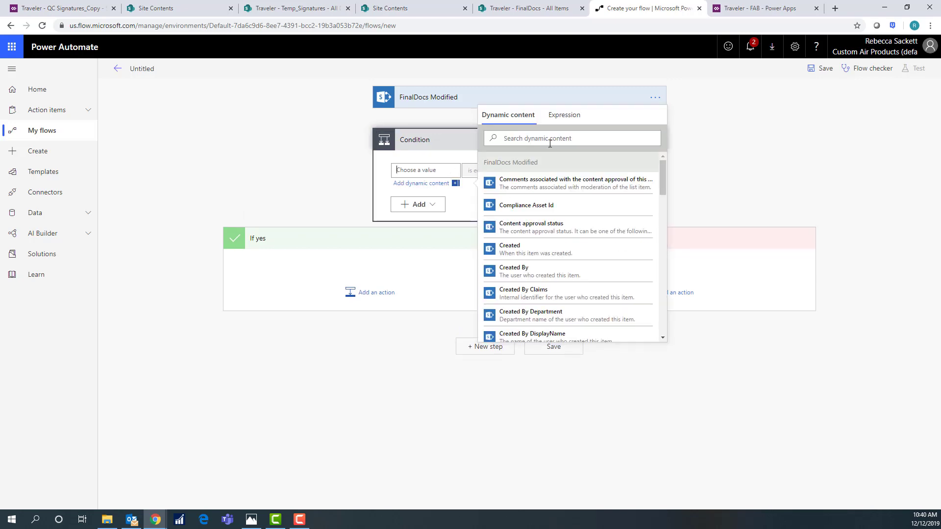
pyautogui.click(556, 137)
pyautogui.write('stat')
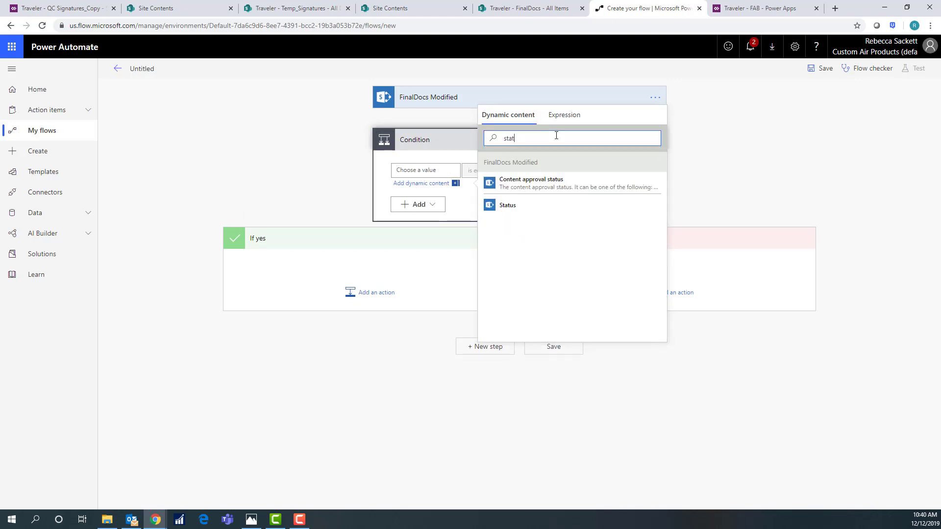
pyautogui.click(562, 205)
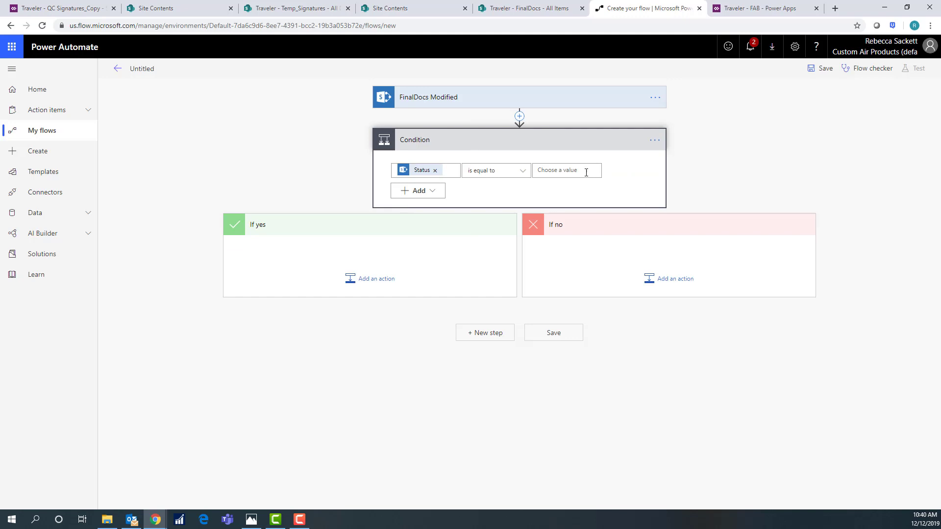
pyautogui.click(587, 172)
pyautogui.write('Signed')
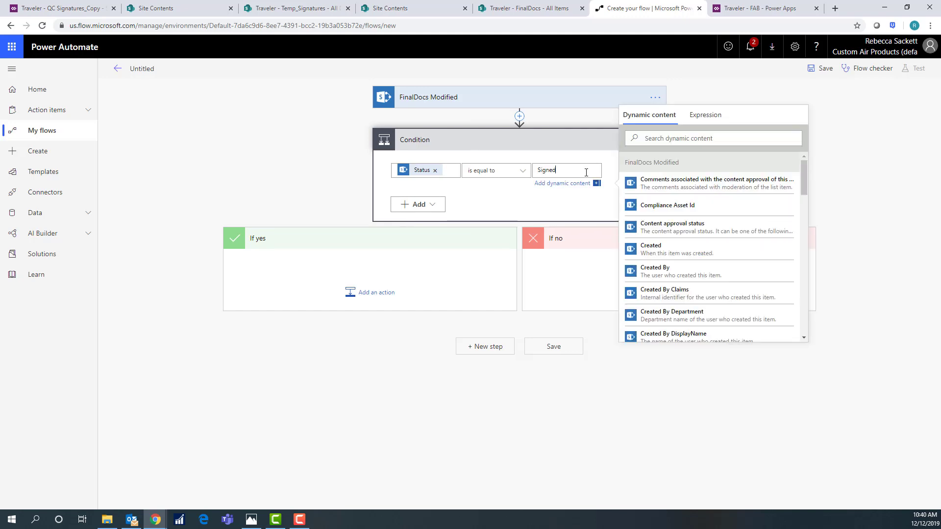
# Step: Add a second And row to the condition requiring the FinalDocs Description field to be equal to "Fabrication"
pyautogui.click(437, 209)
pyautogui.click(436, 207)
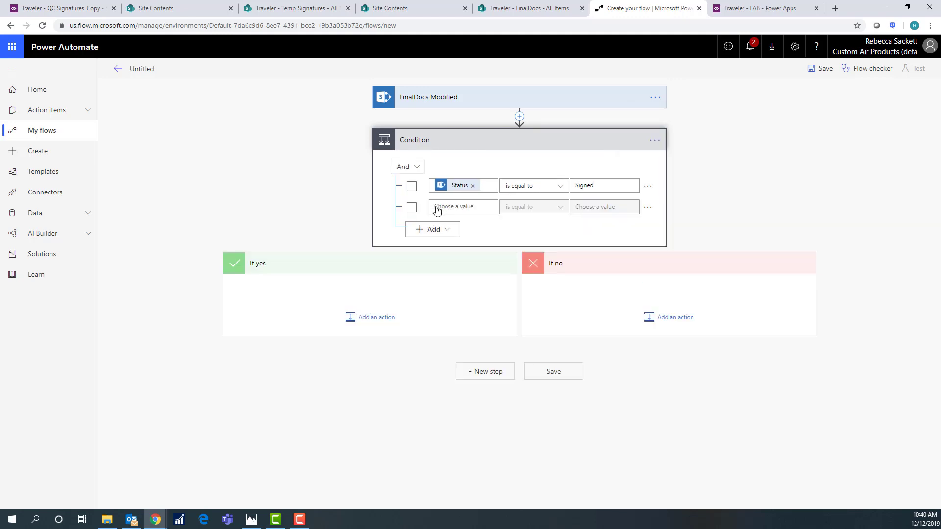
pyautogui.click(450, 208)
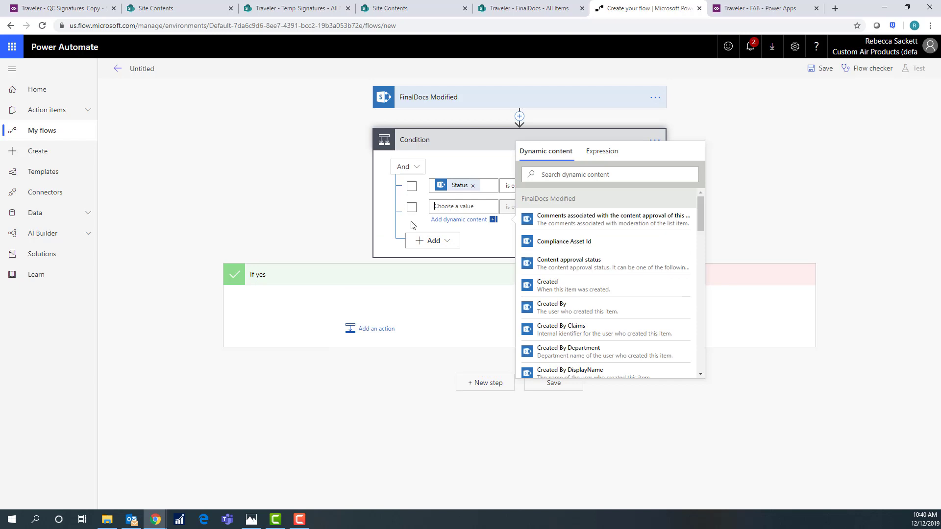
pyautogui.click(598, 174)
pyautogui.write('desc')
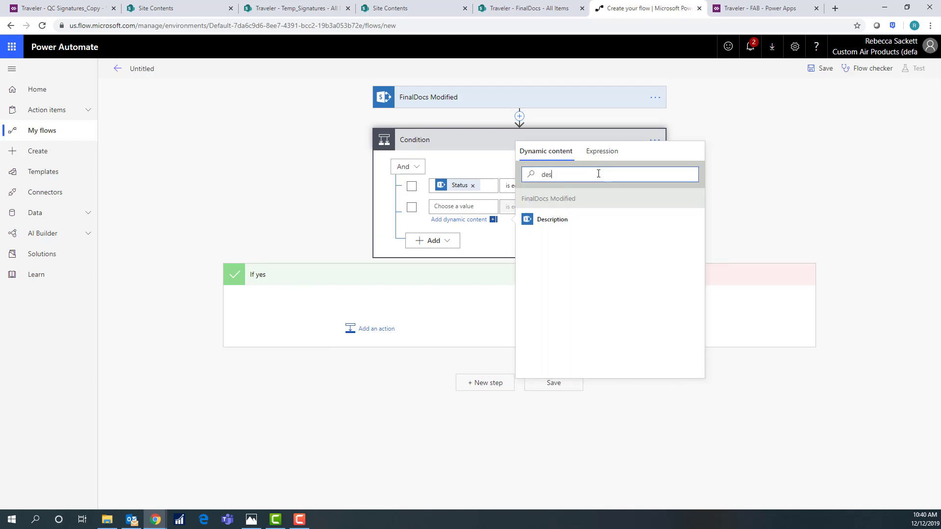
pyautogui.click(594, 219)
pyautogui.click(767, 170)
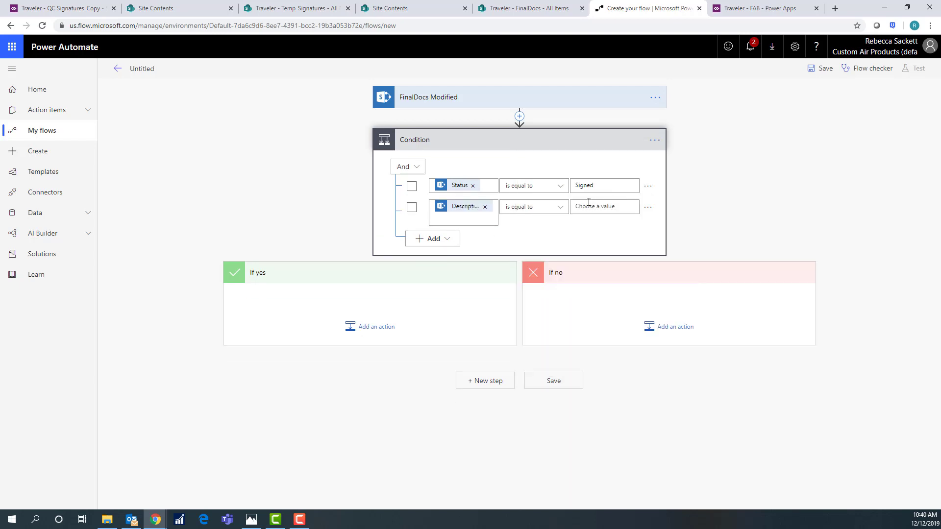
pyautogui.click(589, 203)
pyautogui.write('Fa')
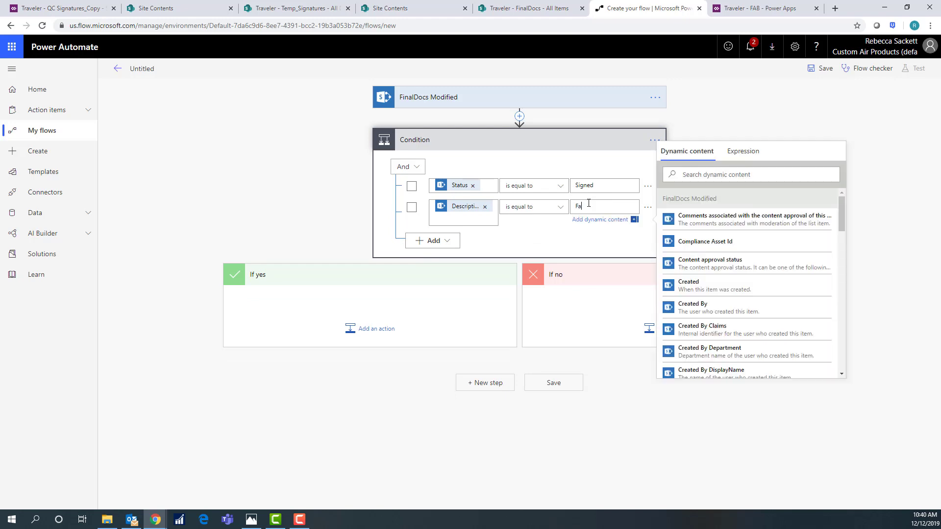
pyautogui.write('brication')
pyautogui.click(308, 186)
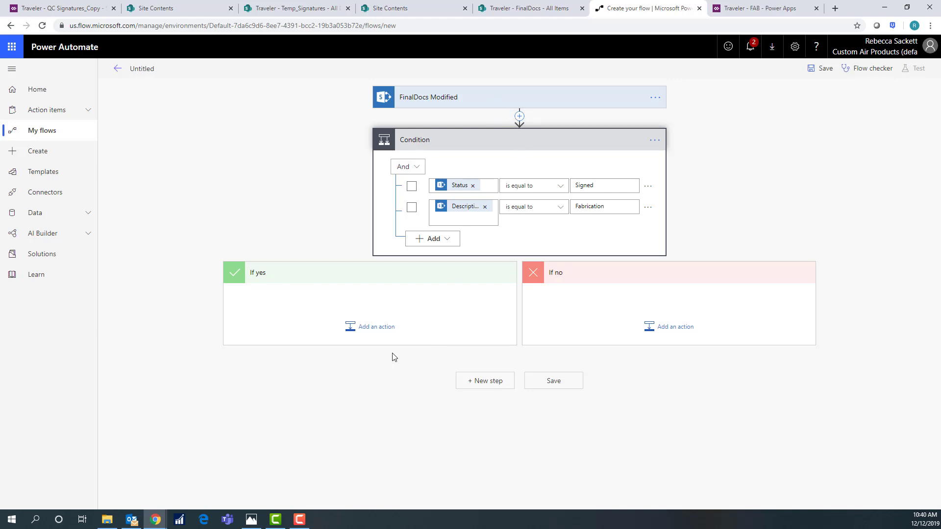
# Step: Add a Compose data operation to the If yes branch and rename it as "SignatureName"
pyautogui.click(372, 333)
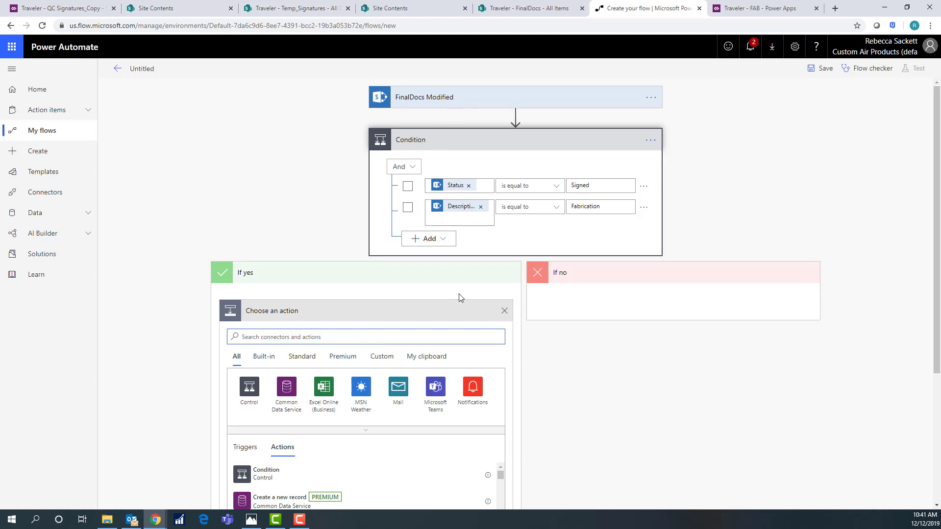
pyautogui.write('compose')
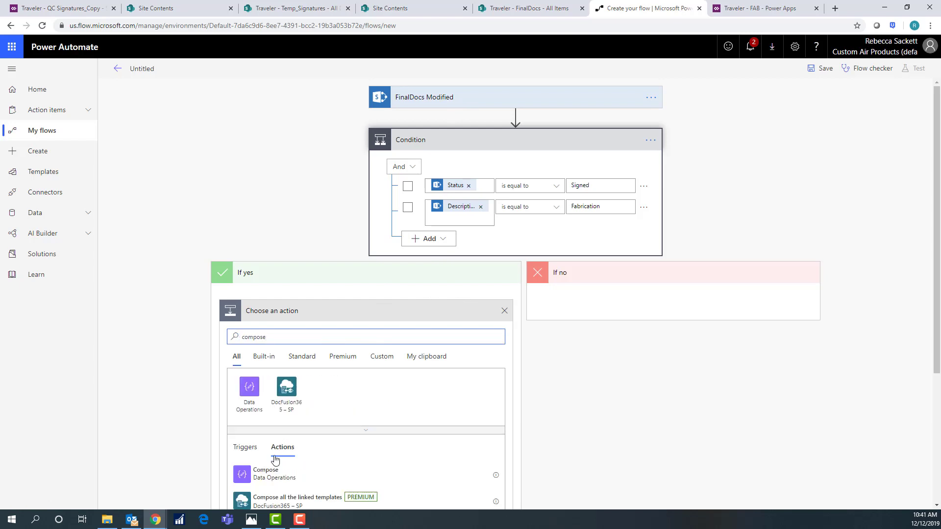
pyautogui.click(274, 476)
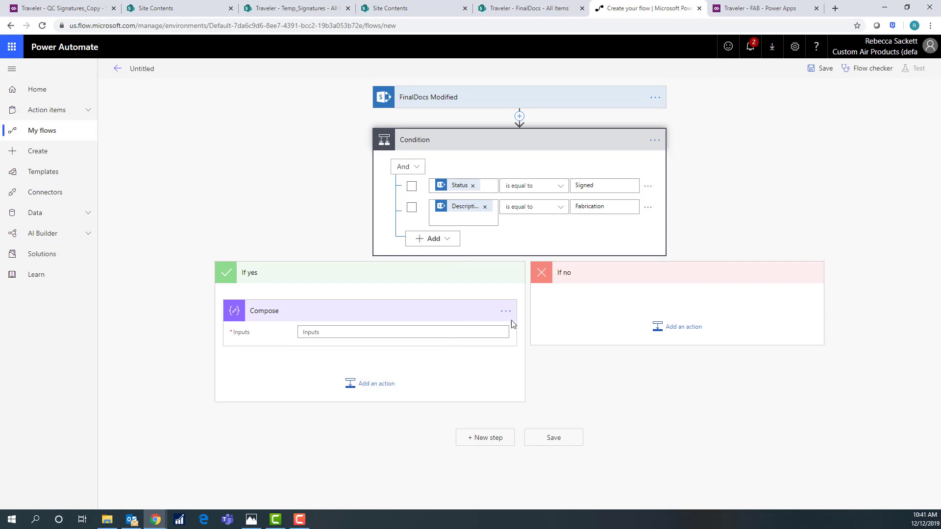
pyautogui.click(461, 333)
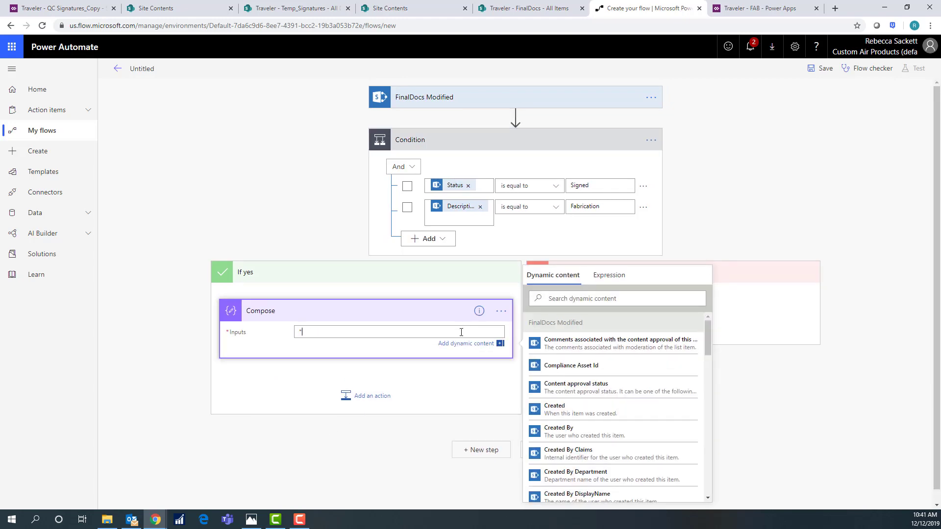
pyautogui.click(501, 311)
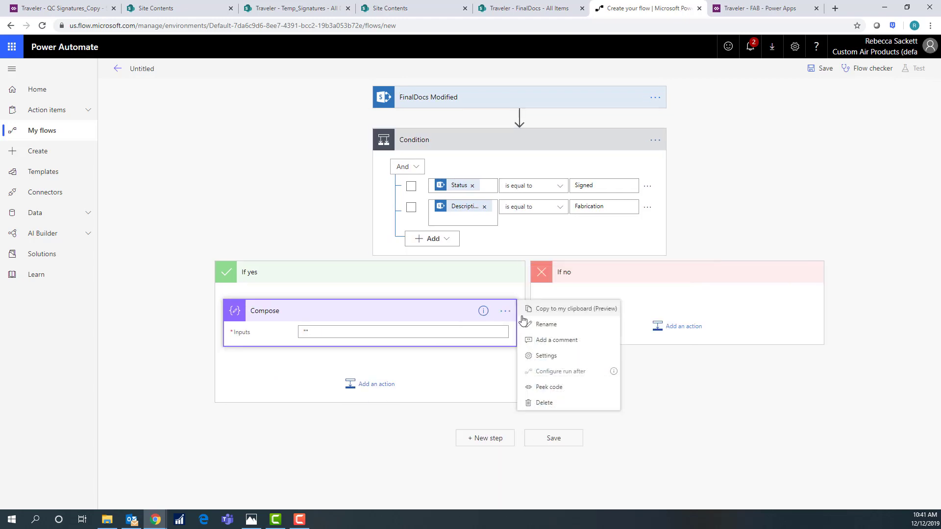
pyautogui.click(536, 325)
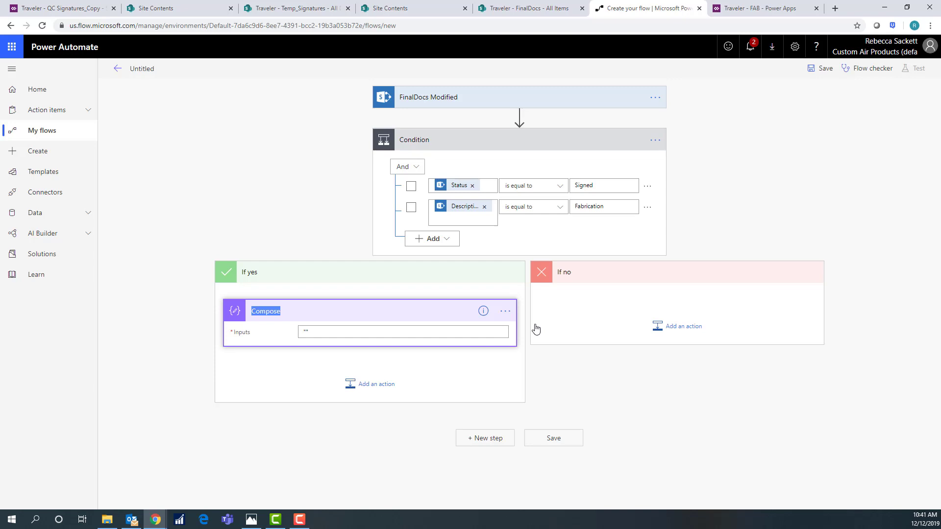
pyautogui.write('SignatureName')
# Step: Clear the quotation marks from the SignatureName inputs and start a concat() expression for them
pyautogui.click(338, 333)
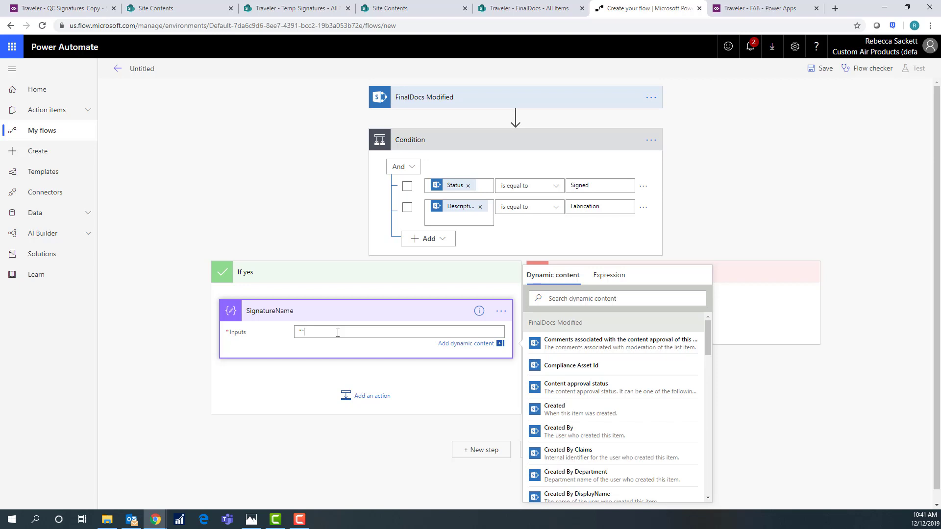
pyautogui.press('BackSpace')
pyautogui.press('BackSpace')
pyautogui.scroll(-5, 615, 441)
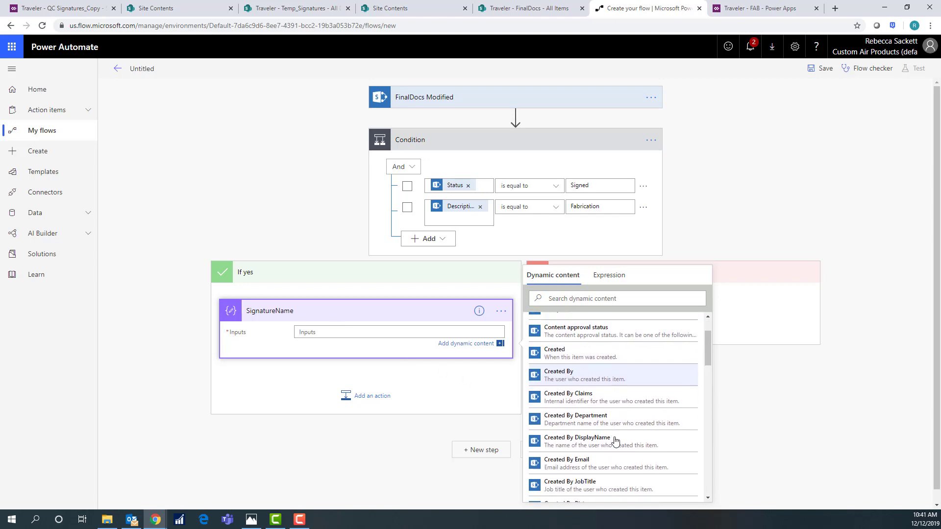
pyautogui.scroll(-1, 616, 441)
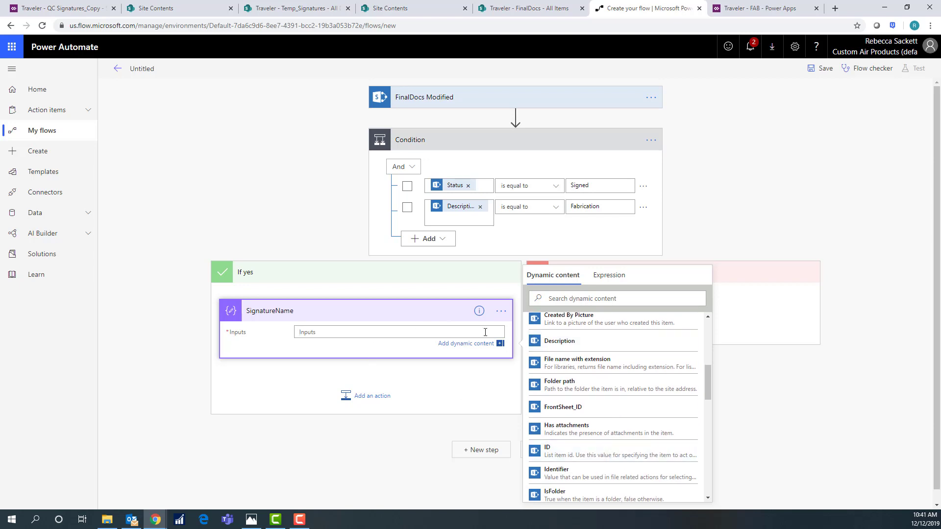
pyautogui.click(620, 281)
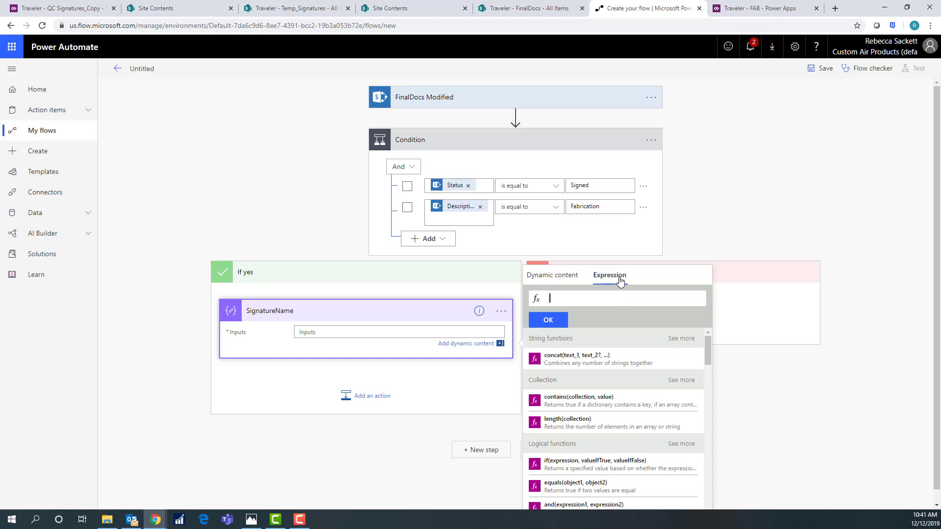
pyautogui.click(607, 362)
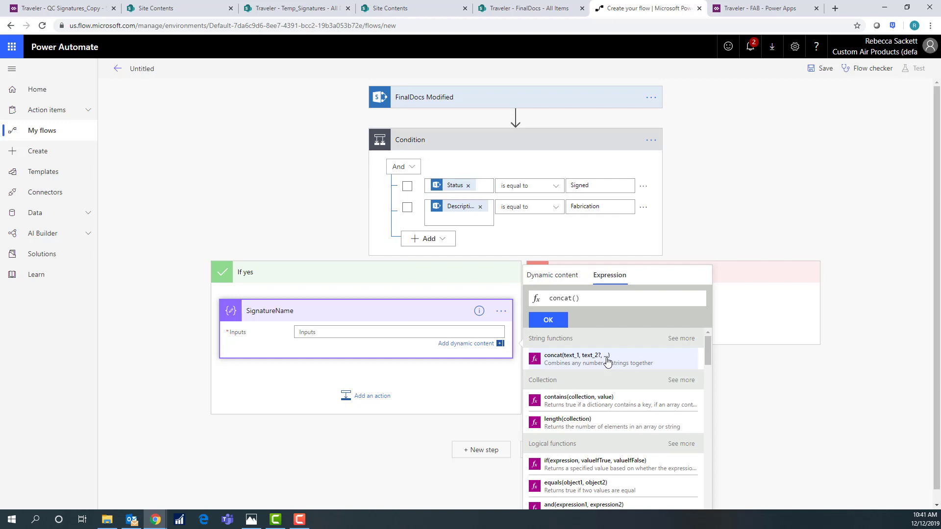
# Step: Complete the SignatureName expression as concat(triggerBody()?['ID'],'.jpeg') using the FinalDocs ID and insert it into the inputs
pyautogui.click(563, 275)
pyautogui.scroll(-1, 610, 444)
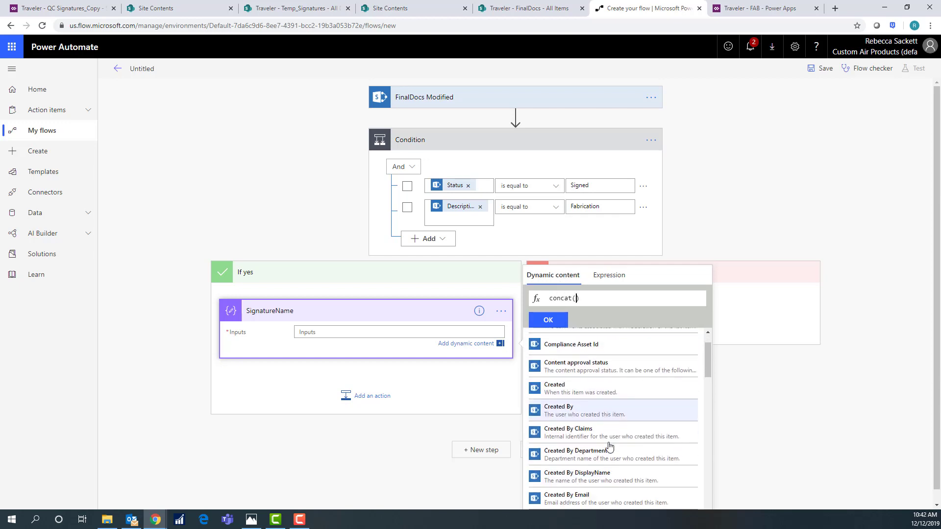
pyautogui.scroll(-3, 610, 446)
pyautogui.click(603, 466)
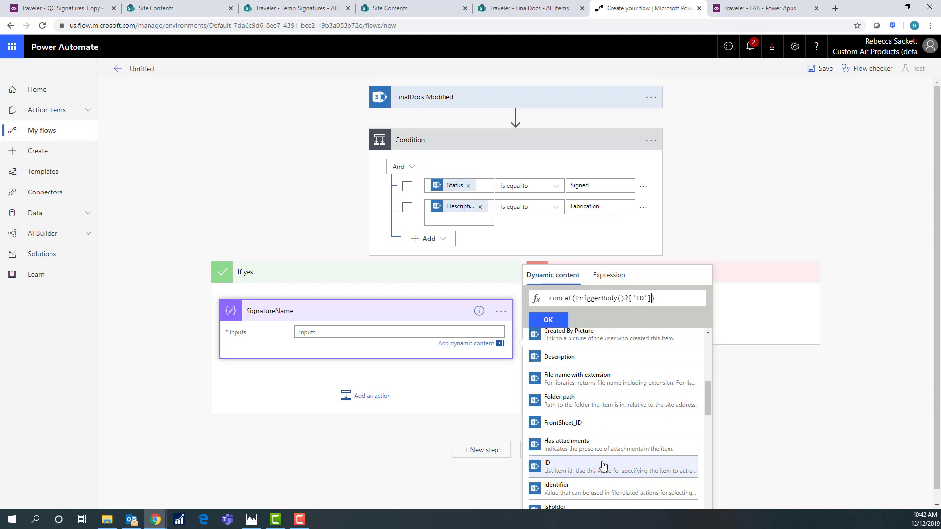
pyautogui.write(',')
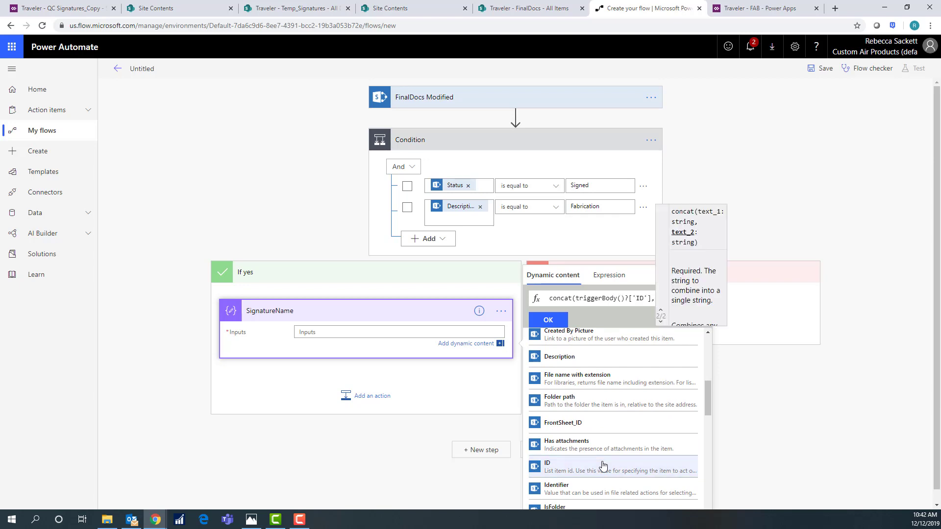
pyautogui.write("'.'")
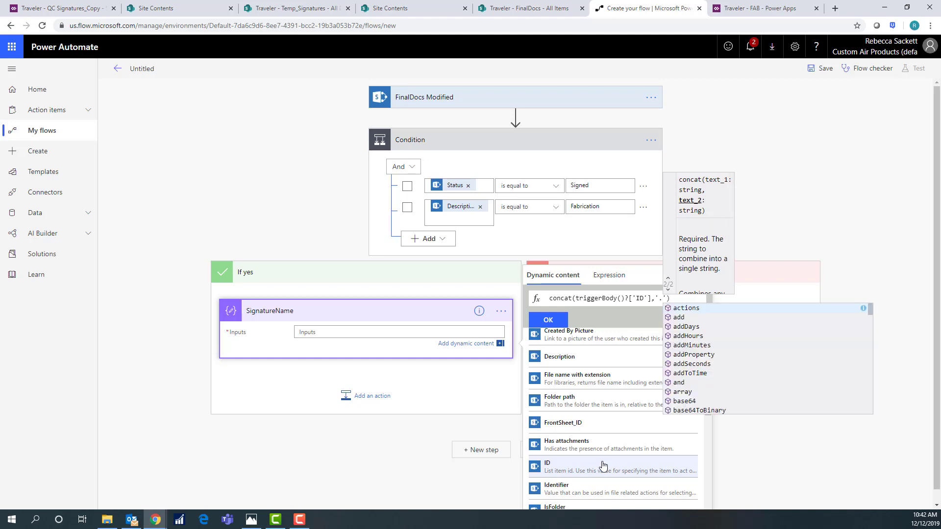
pyautogui.write('jpeg')
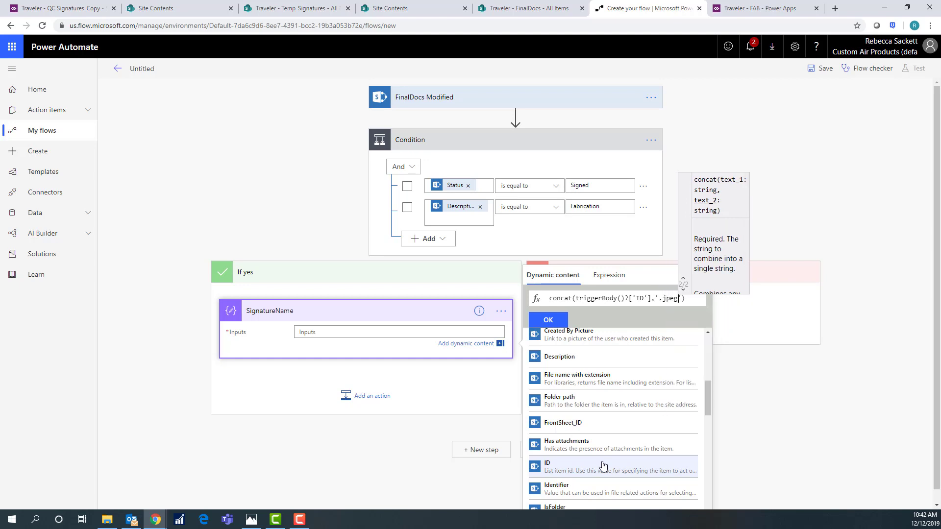
pyautogui.press('Right')
pyautogui.press('Right')
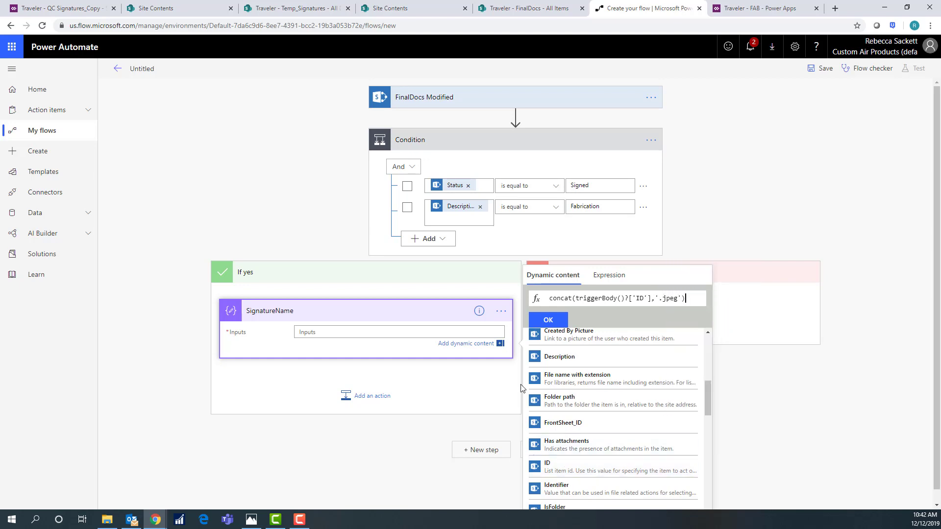
pyautogui.click(549, 321)
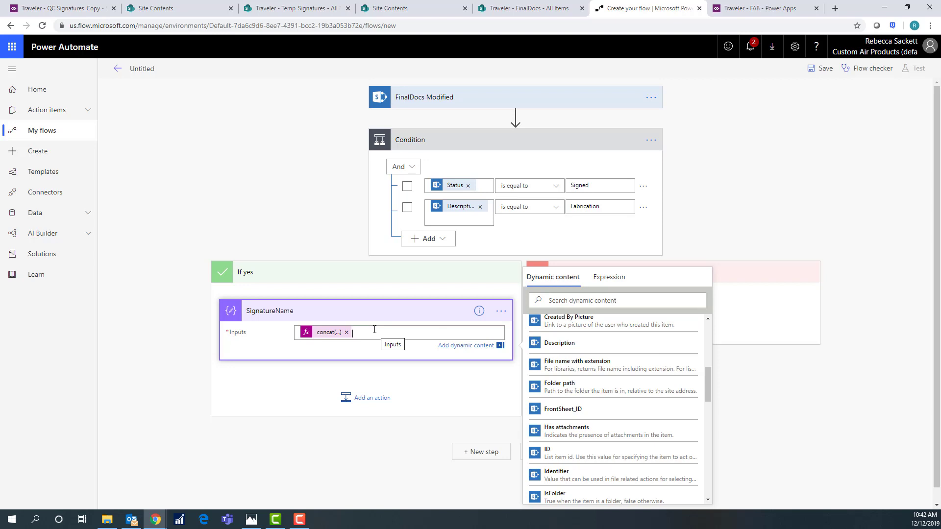
# Step: Add a SharePoint Get item action below SignatureName in the If yes branch
pyautogui.click(361, 404)
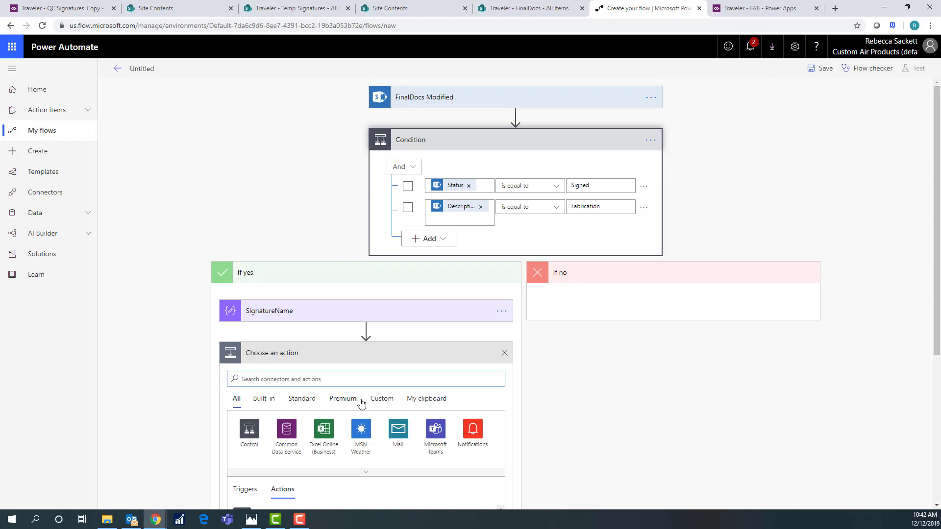
pyautogui.write('get item')
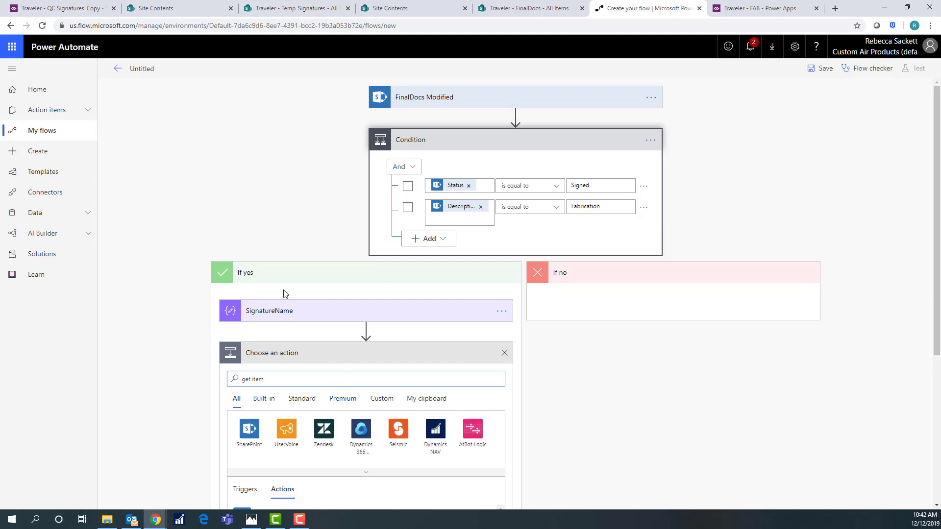
pyautogui.scroll(-1, 284, 289)
pyautogui.scroll(-2, 357, 430)
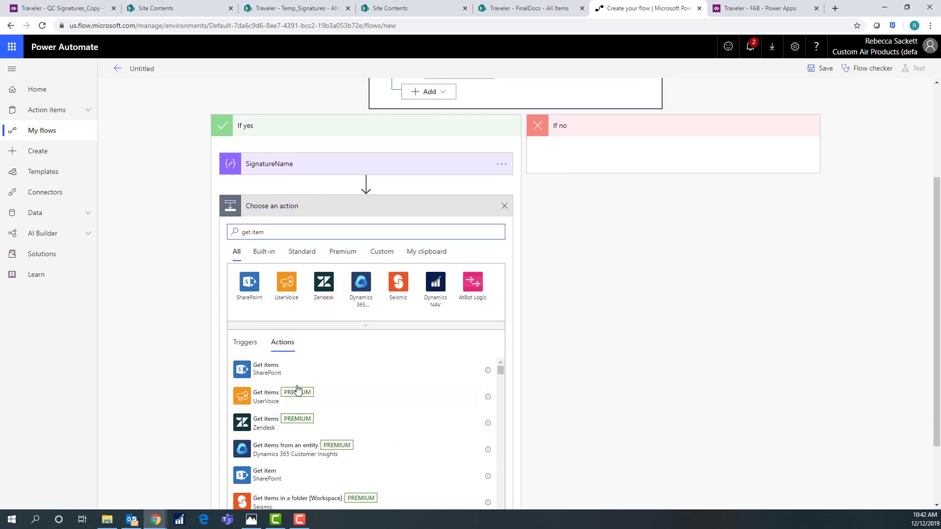
pyautogui.click(274, 477)
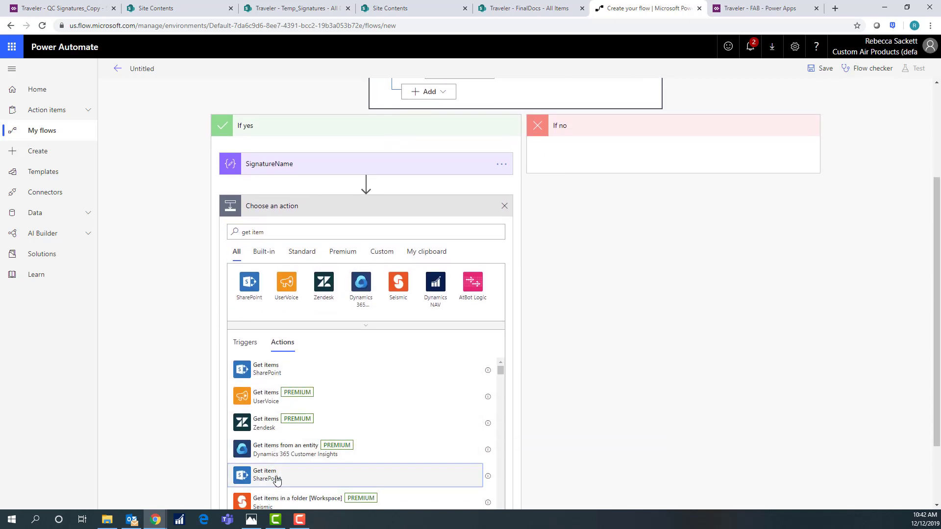
# Step: Set the Get item action's site address to the Traveler site and its list name to FrontSheet, and start editing its Id
pyautogui.click(491, 335)
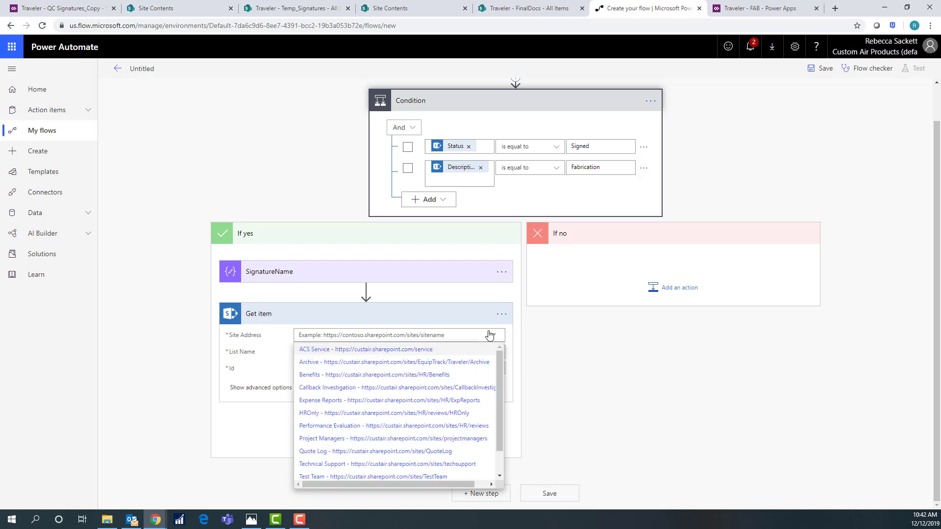
pyautogui.scroll(-2, 400, 422)
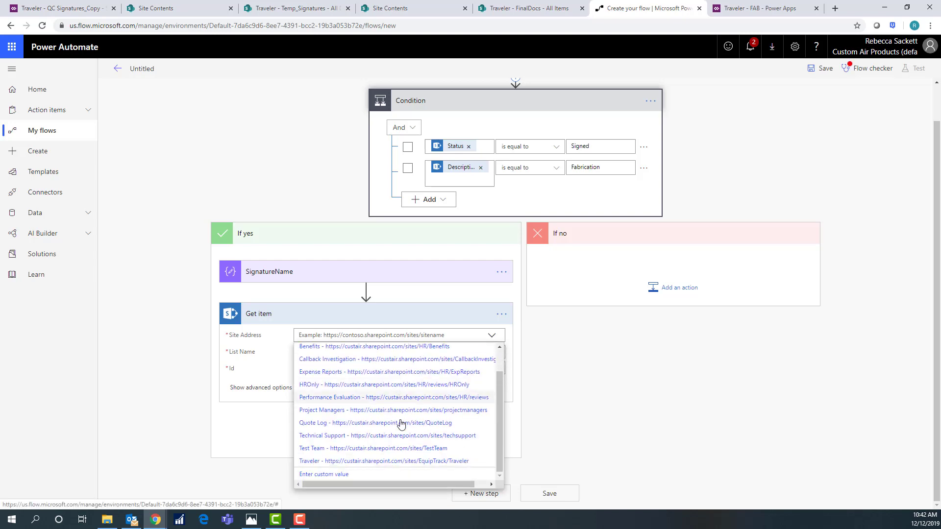
pyautogui.click(398, 461)
pyautogui.click(492, 353)
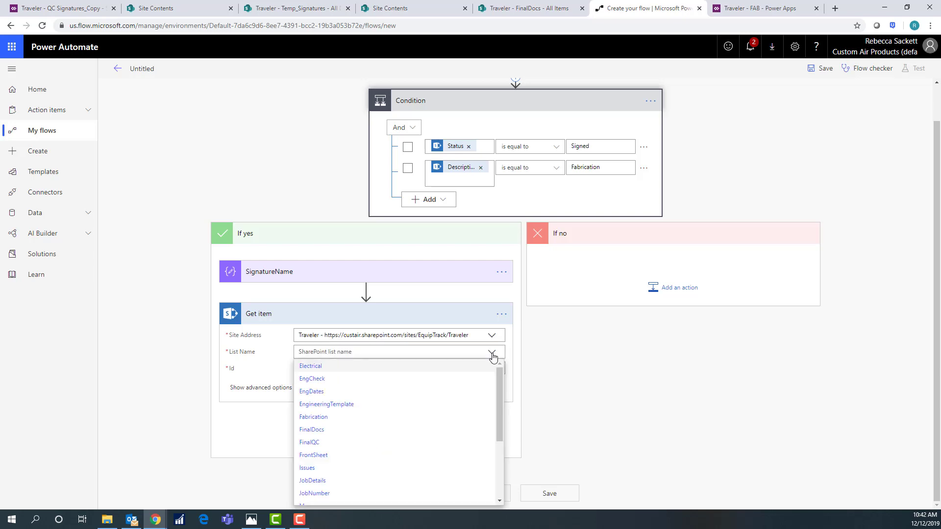
pyautogui.click(343, 456)
pyautogui.click(379, 369)
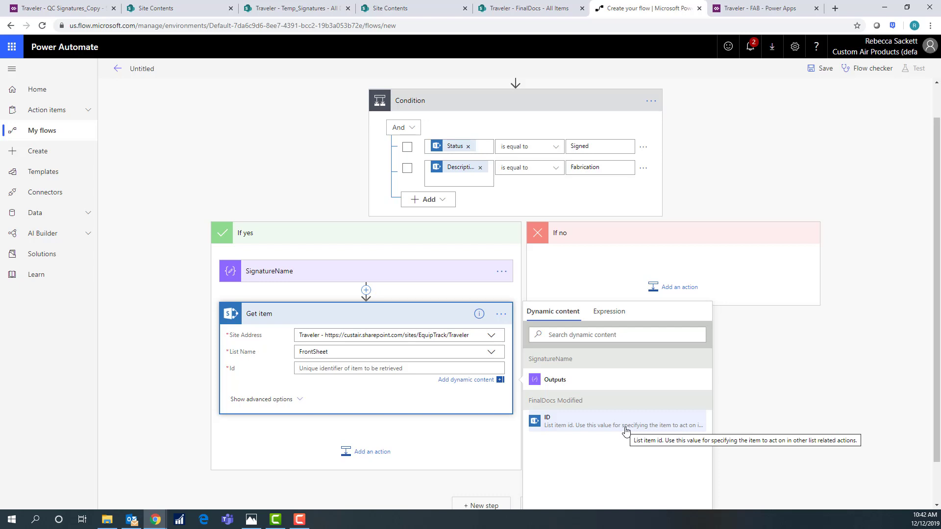
# Step: Delete the Get item action from the If yes branch
pyautogui.click(501, 313)
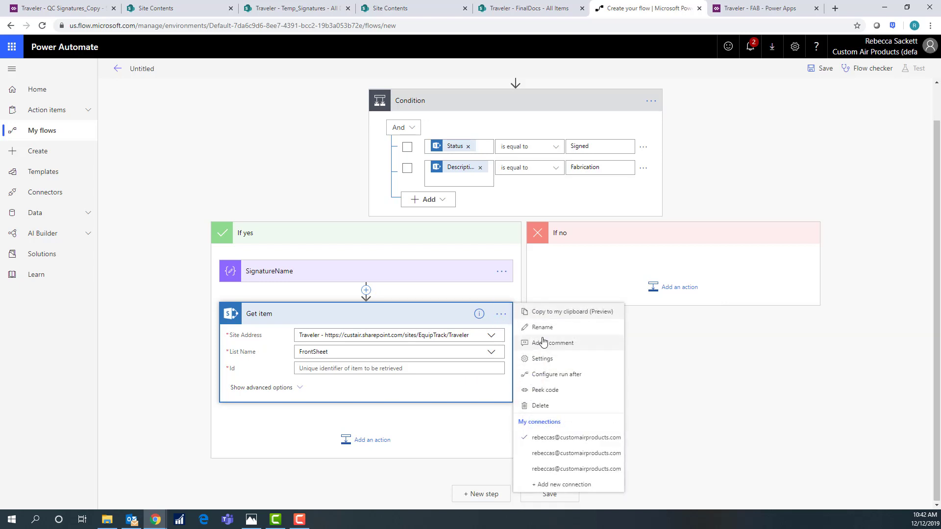
pyautogui.click(541, 406)
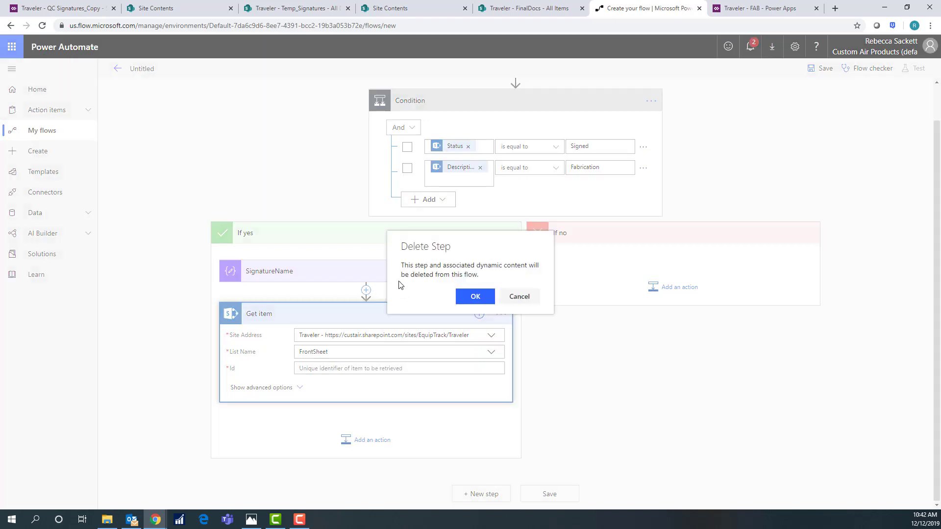
pyautogui.click(463, 296)
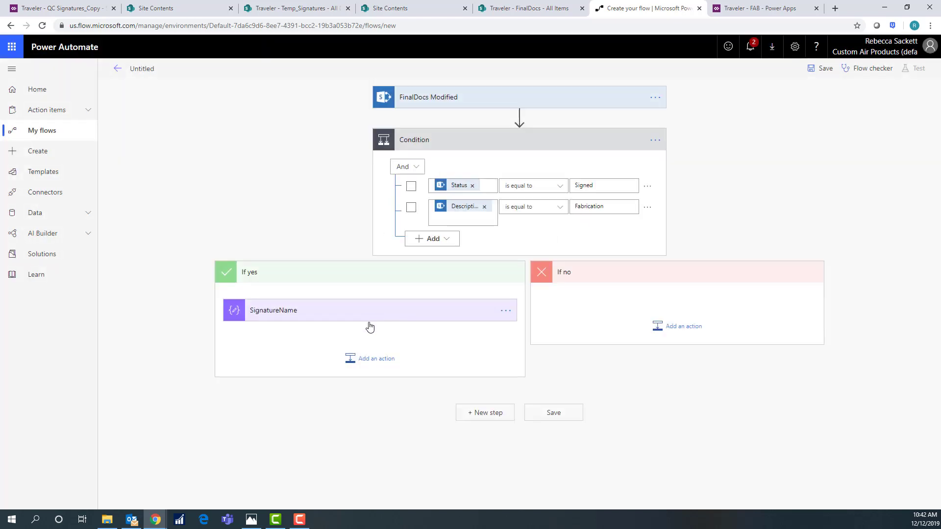
# Step: Add a Data Operations Compose action below SignatureName in the If yes branch, with "" as placeholder inputs
pyautogui.click(370, 360)
pyautogui.write('compose')
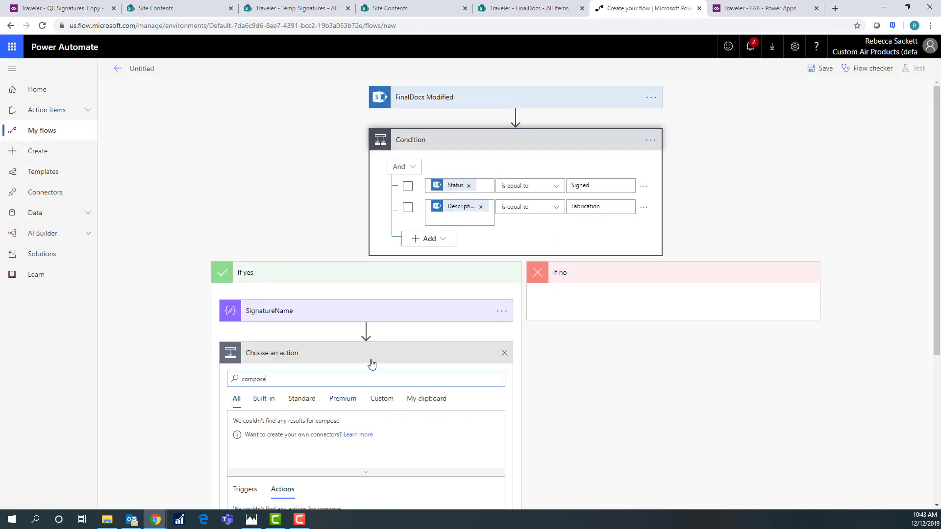
pyautogui.click(250, 434)
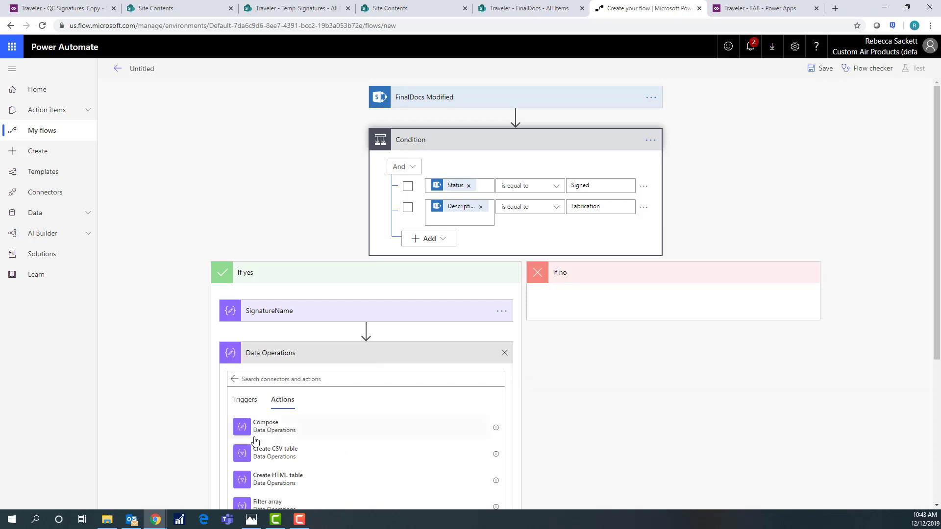
pyautogui.click(255, 438)
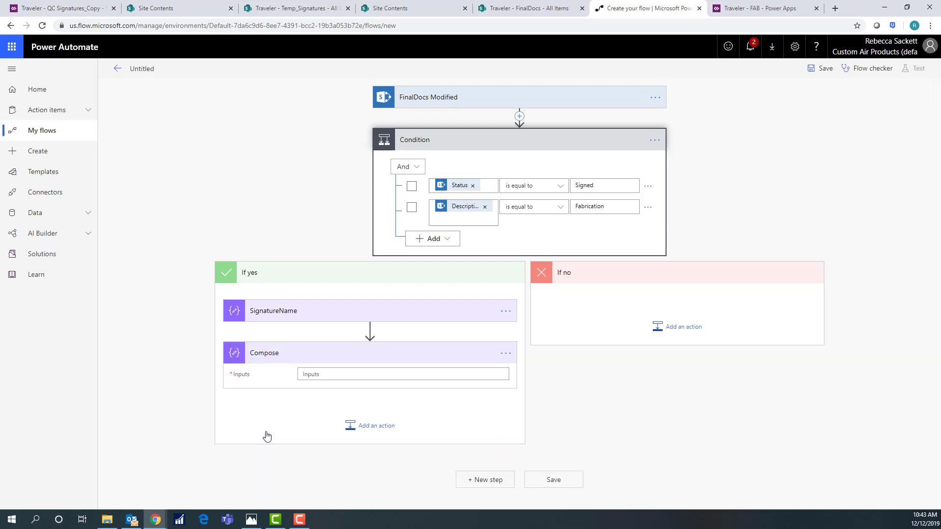
pyautogui.click(361, 376)
pyautogui.write('""')
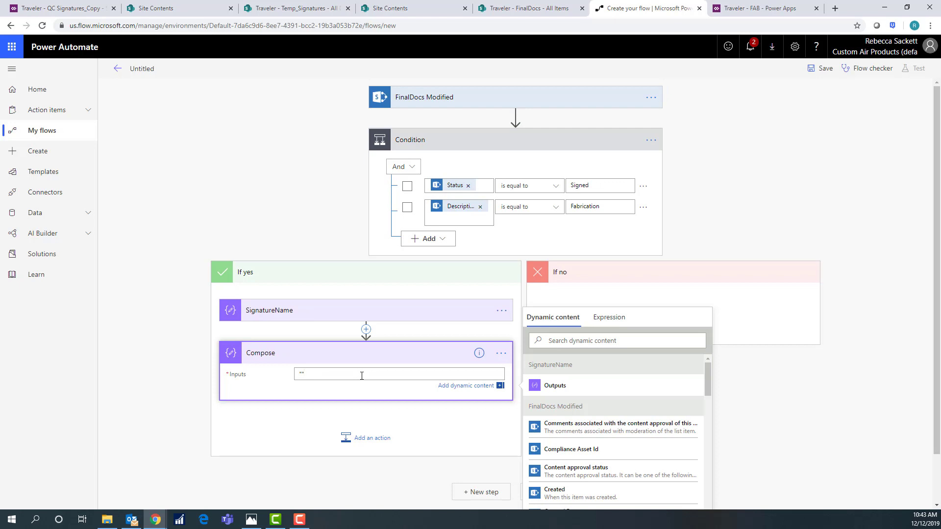
# Step: Rename the new Compose action below SignatureName as varFrontSheetID
pyautogui.click(501, 353)
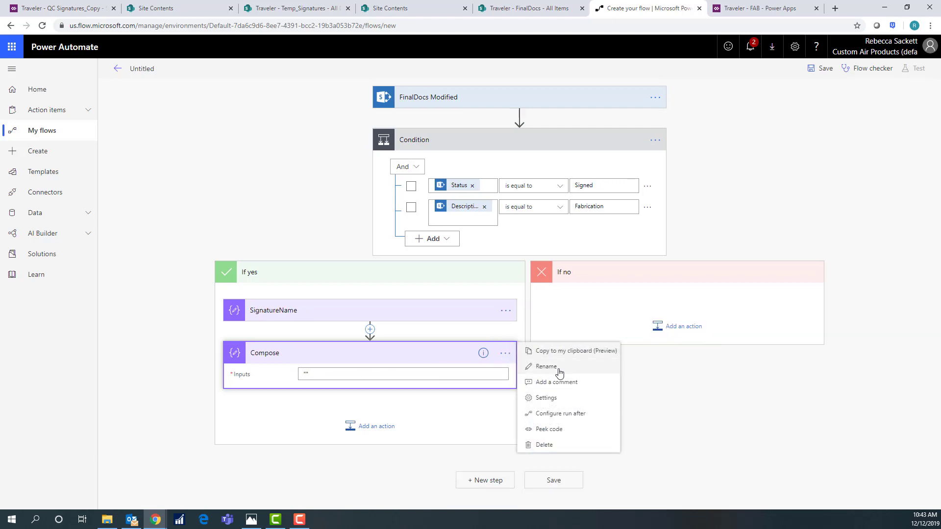
pyautogui.click(547, 366)
pyautogui.write('varFrontSheetI')
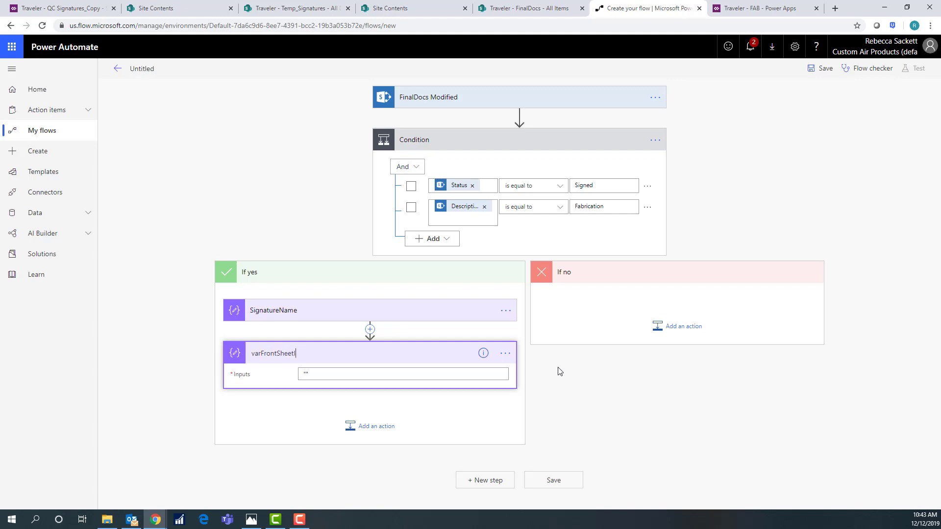
pyautogui.write('D')
# Step: Replace the placeholder in varFrontSheetID's inputs with the FrontSheet_ID dynamic value from FinalDocs Modified
pyautogui.click(336, 376)
pyautogui.press('BackSpace')
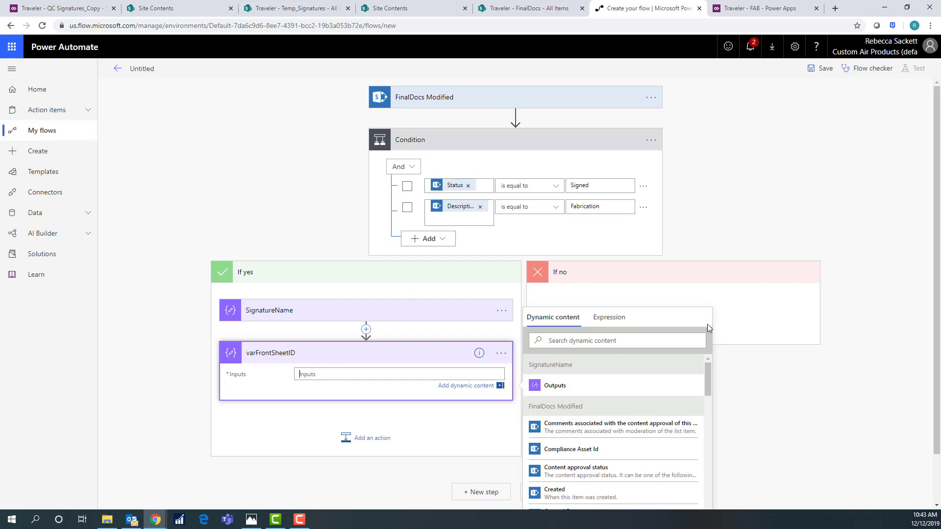
pyautogui.scroll(-1, 821, 361)
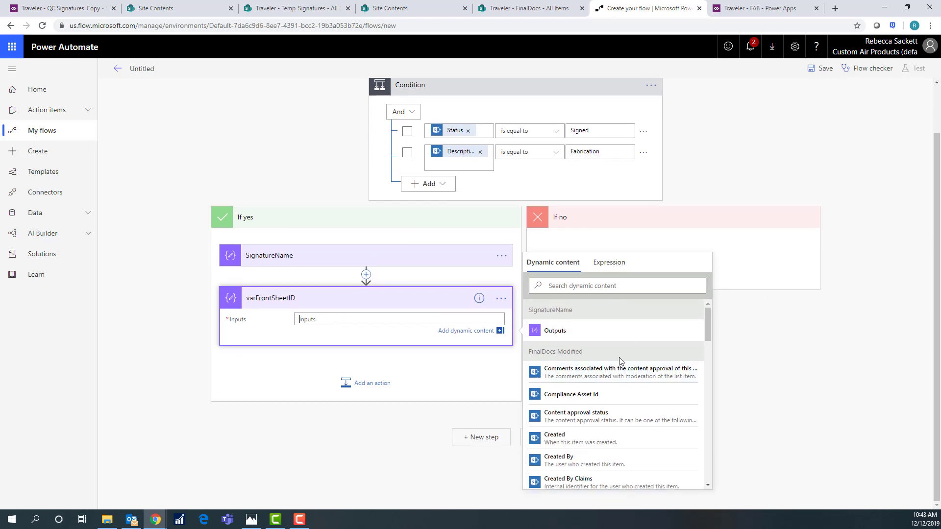
pyautogui.scroll(-5, 618, 373)
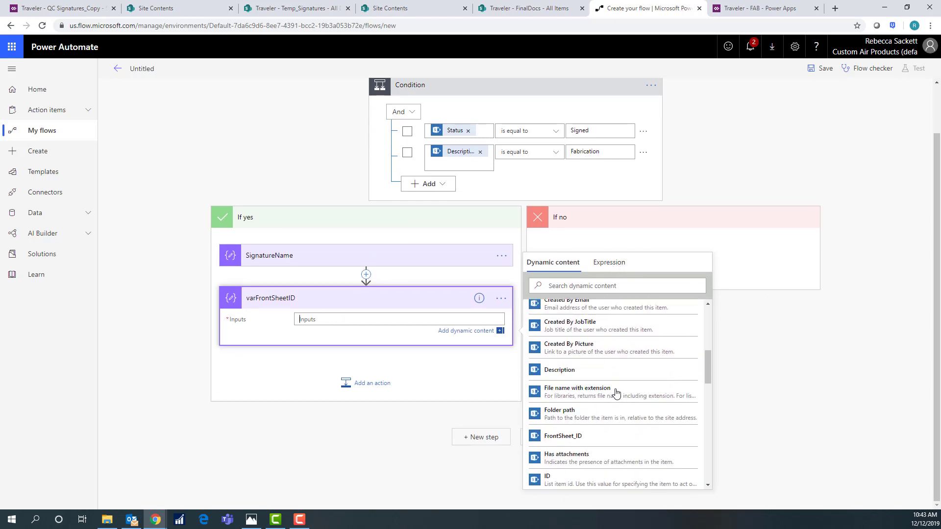
pyautogui.scroll(-3, 616, 393)
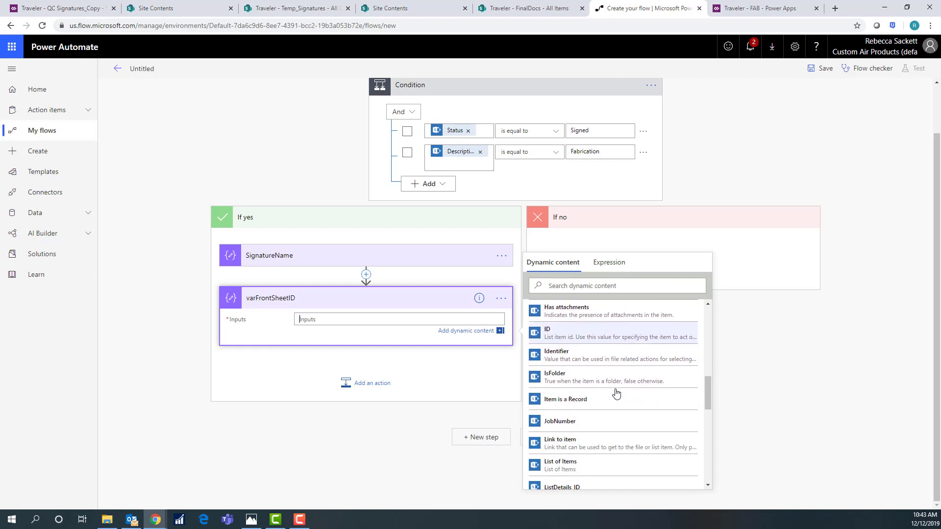
pyautogui.scroll(-2, 617, 394)
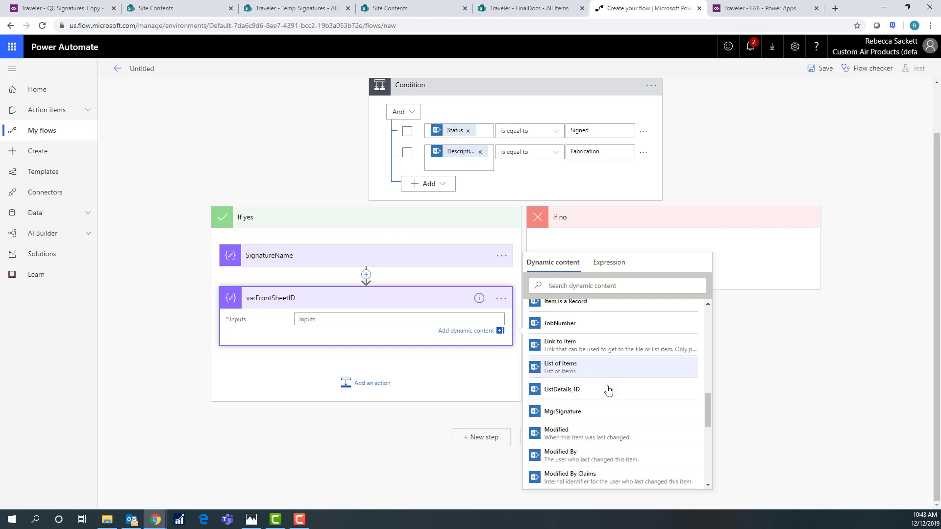
pyautogui.scroll(4, 607, 414)
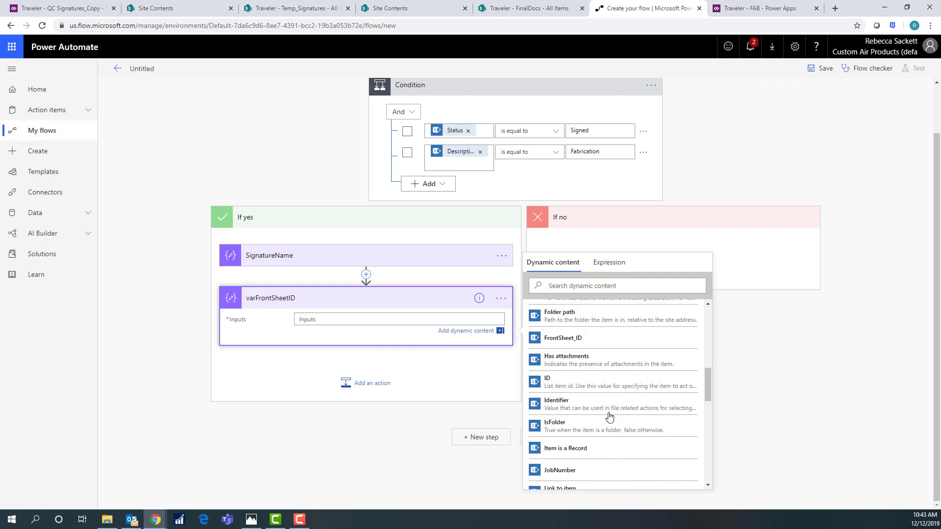
pyautogui.click(599, 389)
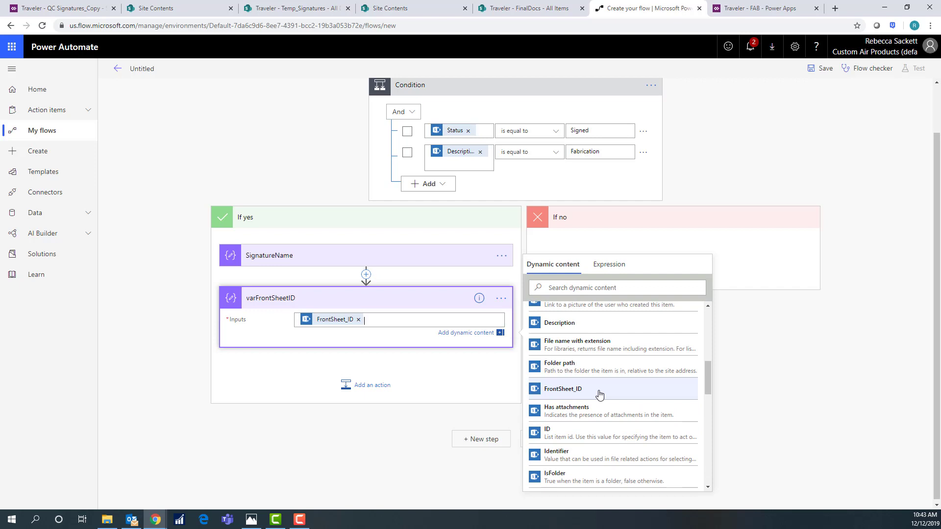
# Step: Add another Compose action below varFrontSheetID in the If yes branch, with "" as placeholder inputs
pyautogui.click(357, 388)
pyautogui.write('compose')
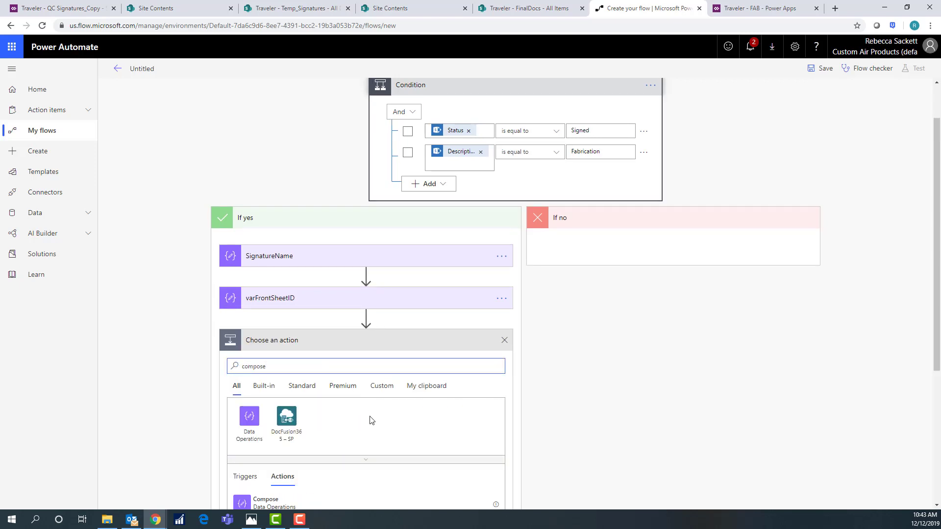
pyautogui.scroll(-1, 372, 419)
pyautogui.click(264, 459)
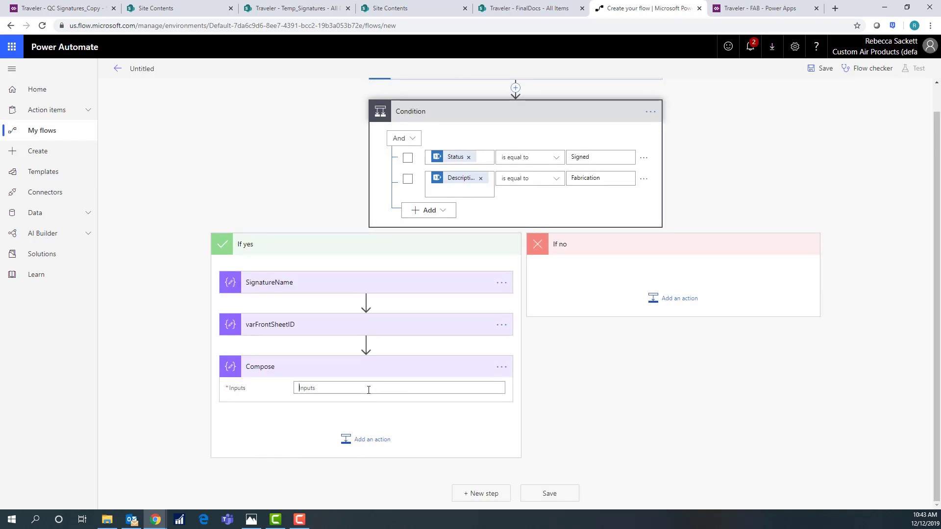
pyautogui.write('""')
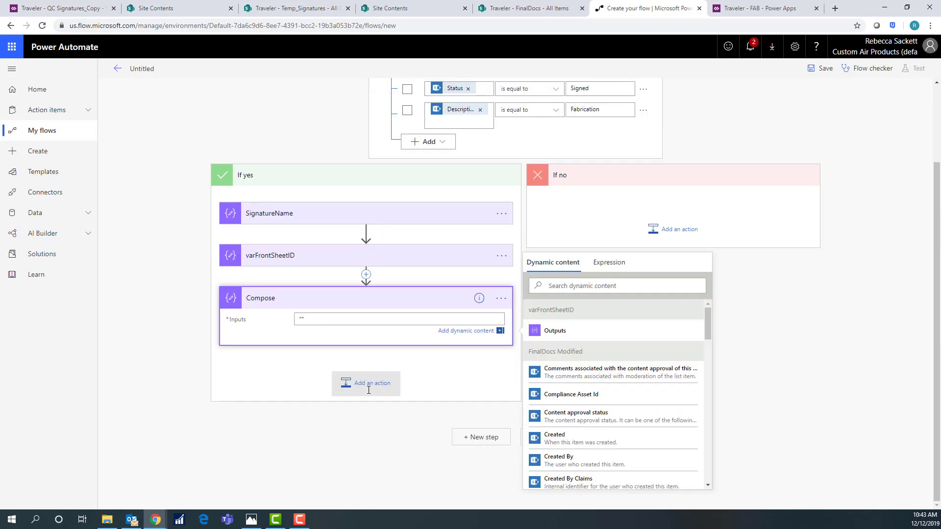
# Step: Rename the Compose action below varFrontSheetID as varListID
pyautogui.click(501, 300)
pyautogui.click(500, 370)
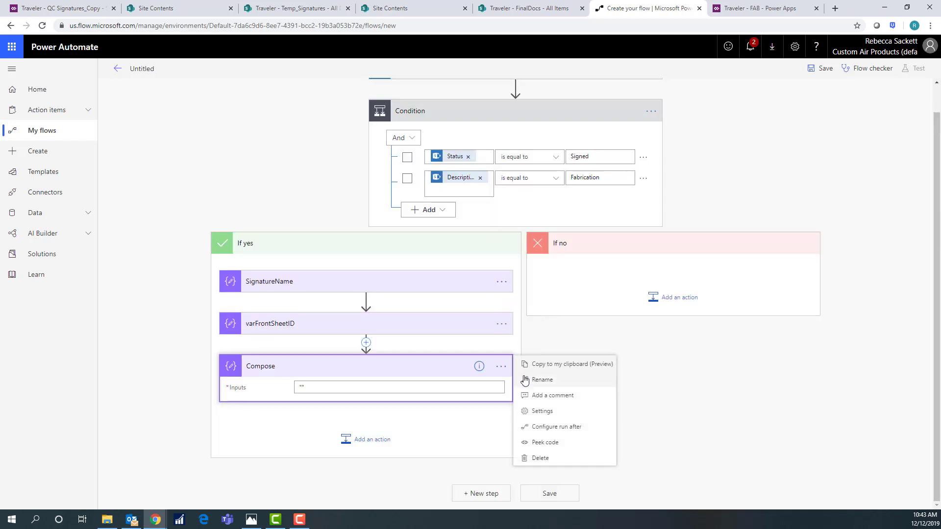
pyautogui.click(533, 384)
pyautogui.write('varListID')
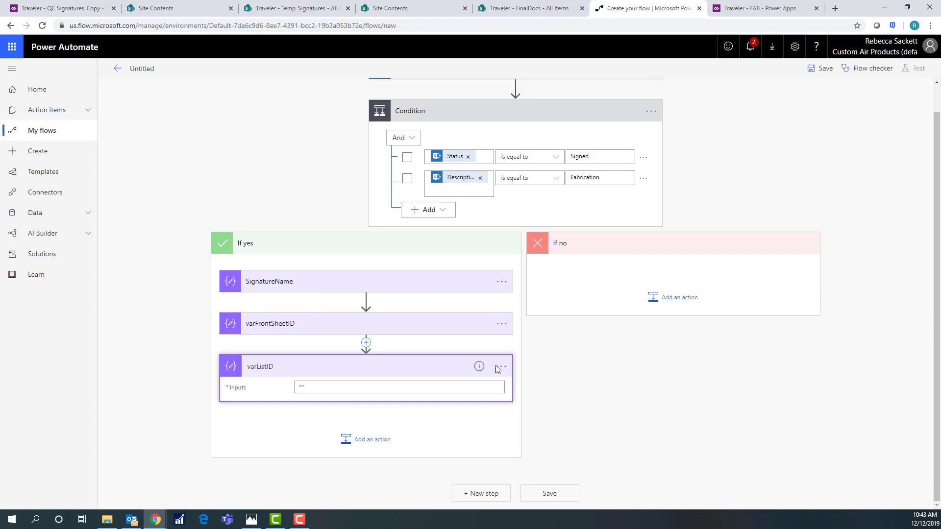
# Step: Replace the placeholder in varListID's inputs with the ListDetails_ID dynamic value from FinalDocs Modified
pyautogui.click(320, 386)
pyautogui.click(320, 386)
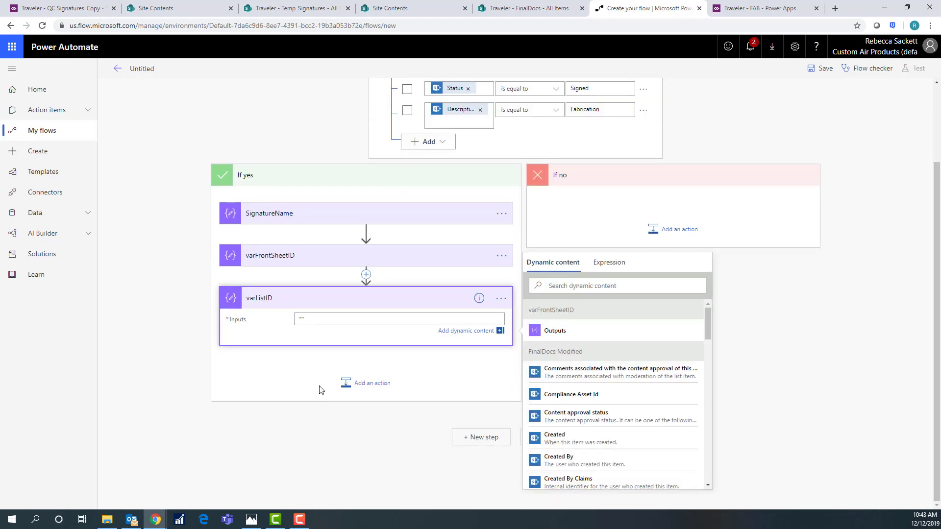
pyautogui.press('BackSpace')
pyautogui.press('BackSpace')
pyautogui.scroll(-5, 604, 442)
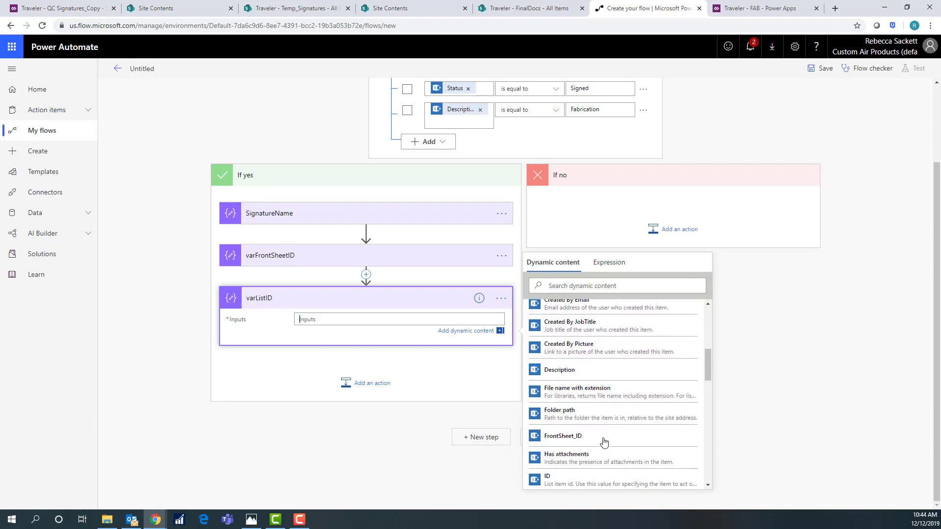
pyautogui.scroll(-1, 605, 444)
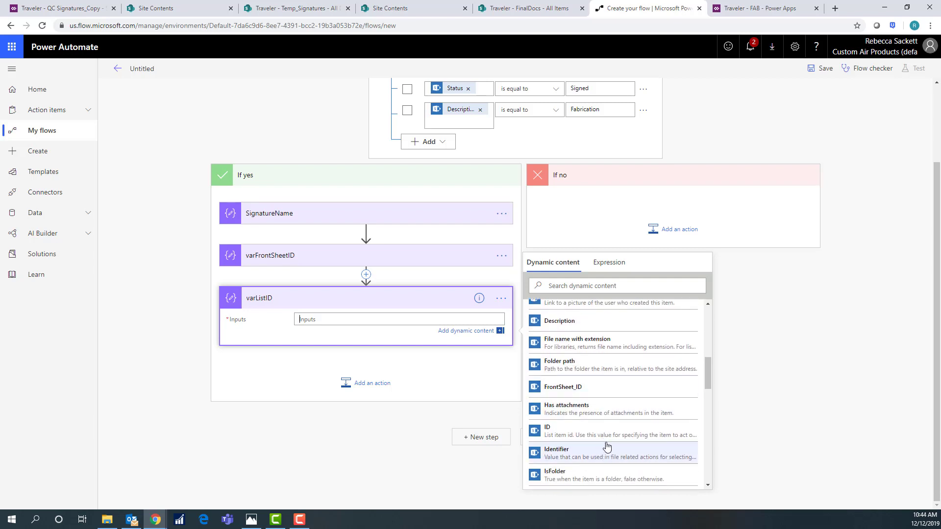
pyautogui.scroll(-3, 606, 447)
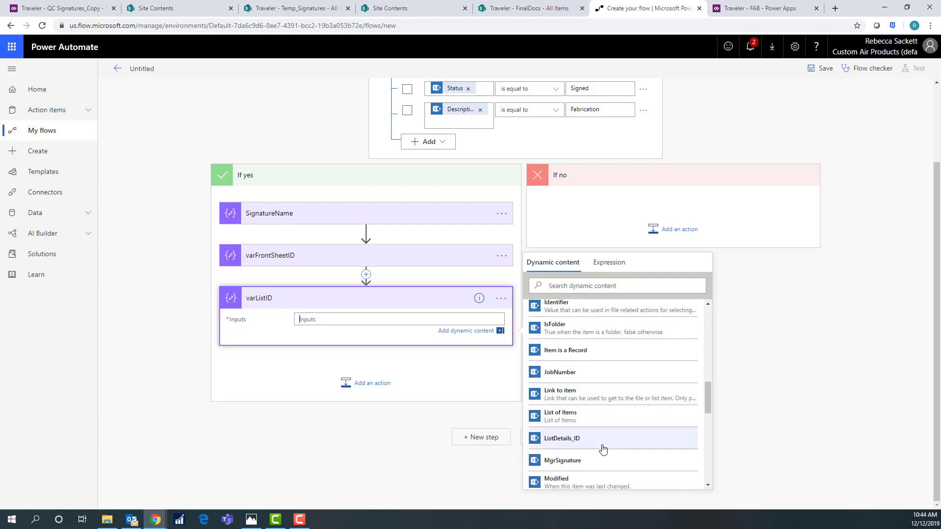
pyautogui.click(603, 449)
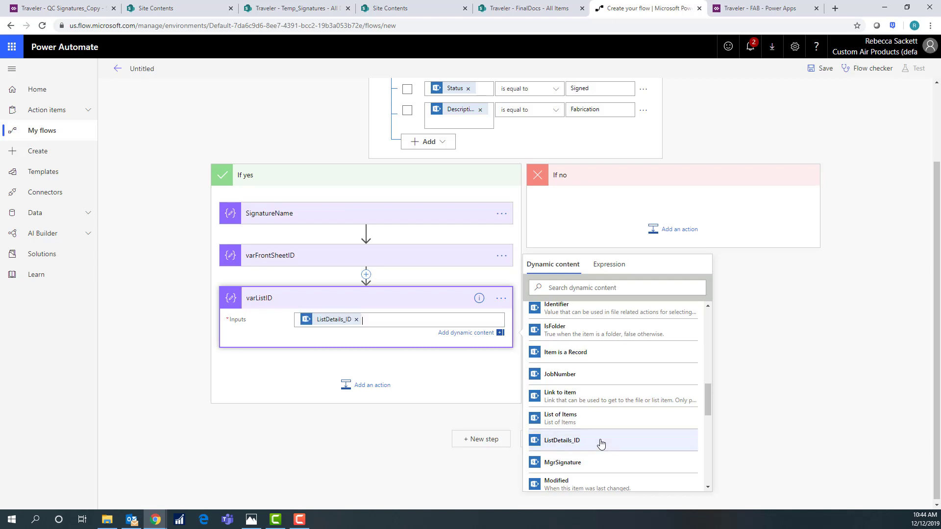
# Step: Add a SharePoint Get item action below varListID in the If yes branch
pyautogui.click(374, 397)
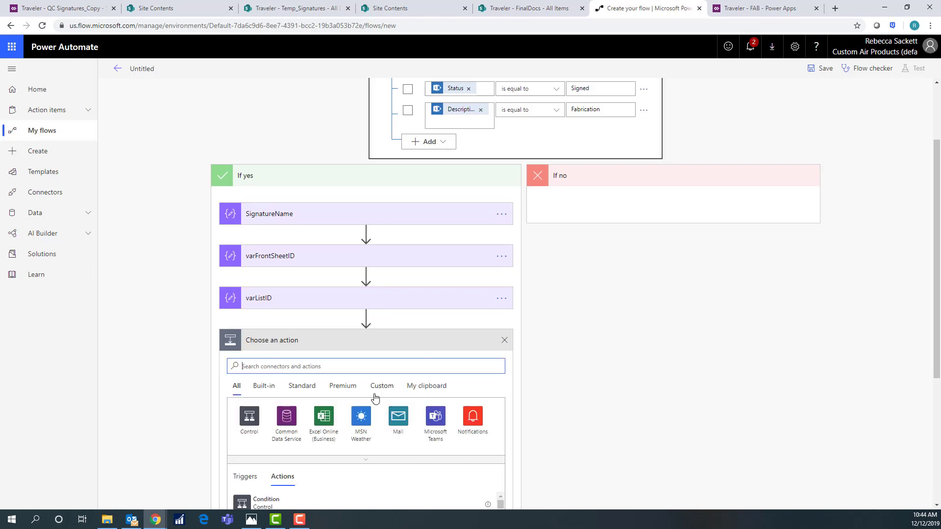
pyautogui.write('get item')
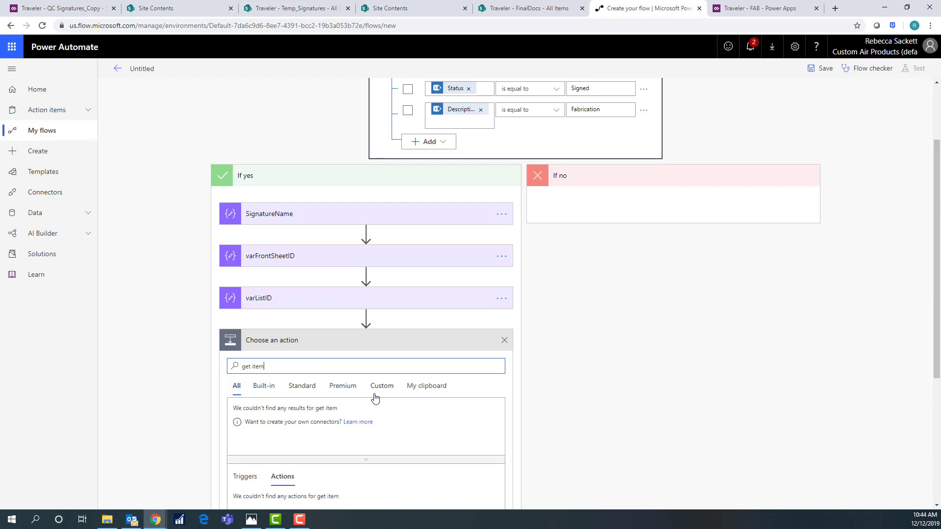
pyautogui.scroll(-2, 564, 366)
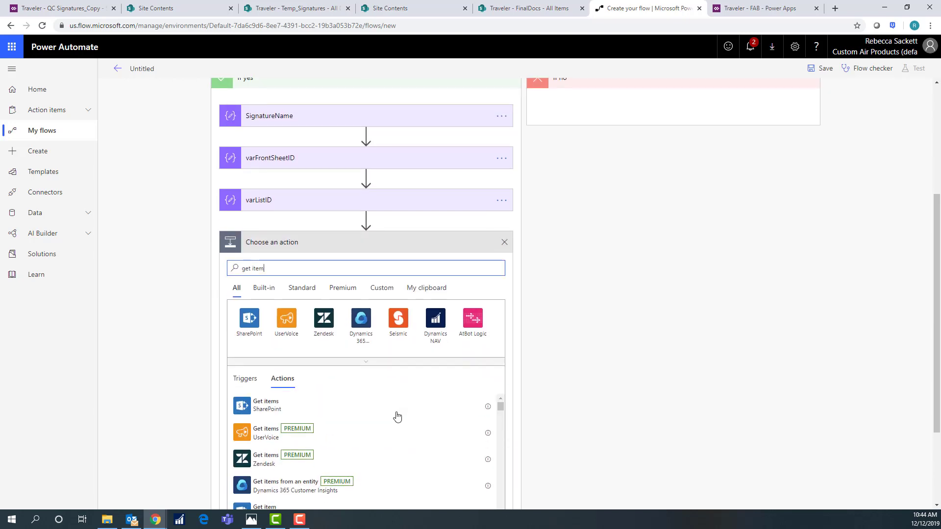
pyautogui.click(301, 464)
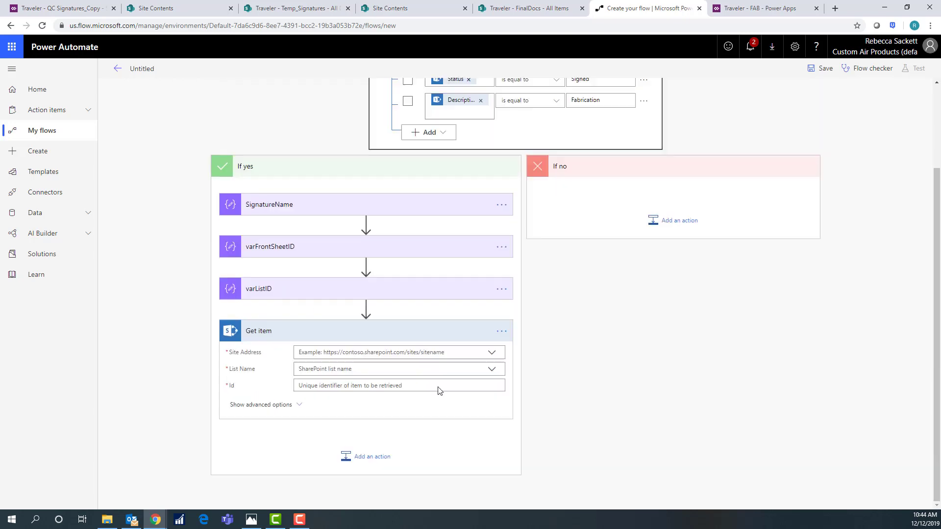
# Step: Set the Get item action's site address to the Traveler site and its list name to FrontSheet
pyautogui.click(491, 337)
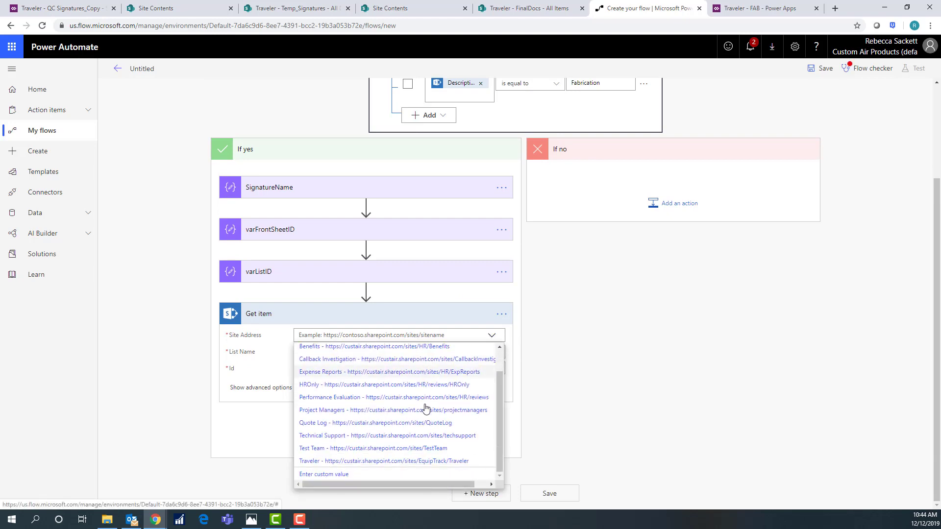
pyautogui.scroll(-1, 424, 410)
pyautogui.click(398, 464)
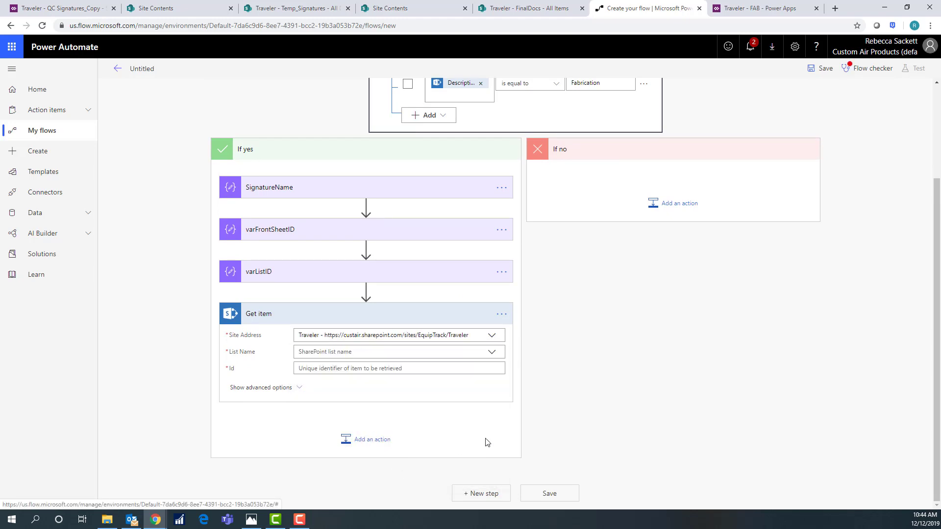
pyautogui.click(489, 353)
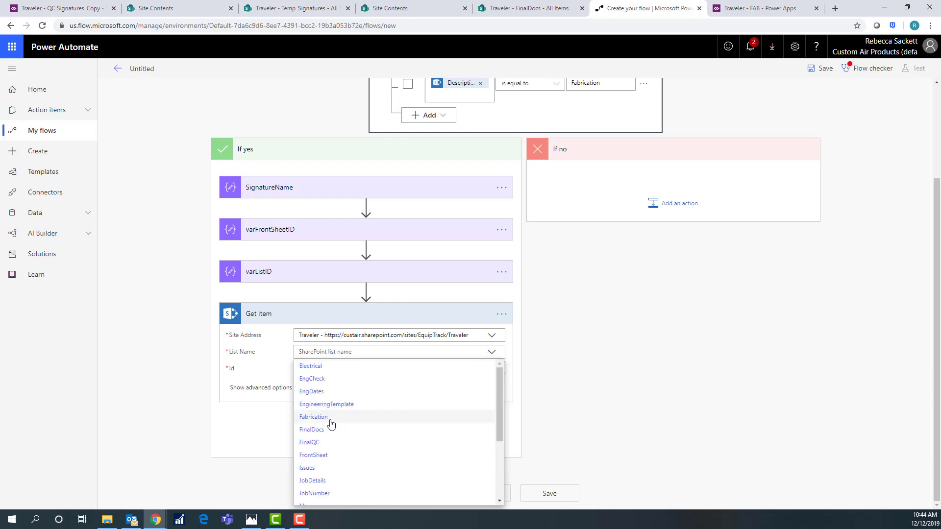
pyautogui.click(321, 456)
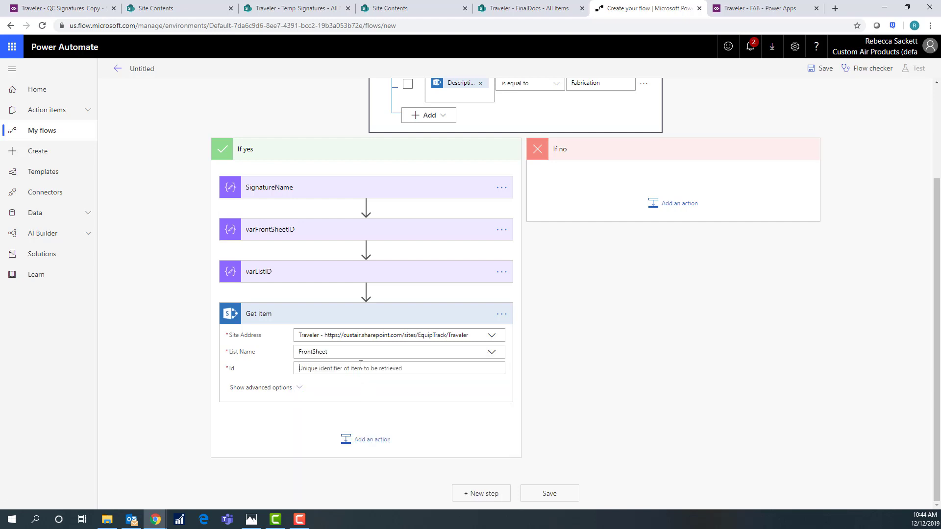
# Step: Set the Get item action's Id to the Outputs of varFrontSheetID
pyautogui.click(362, 370)
pyautogui.scroll(-1, 800, 384)
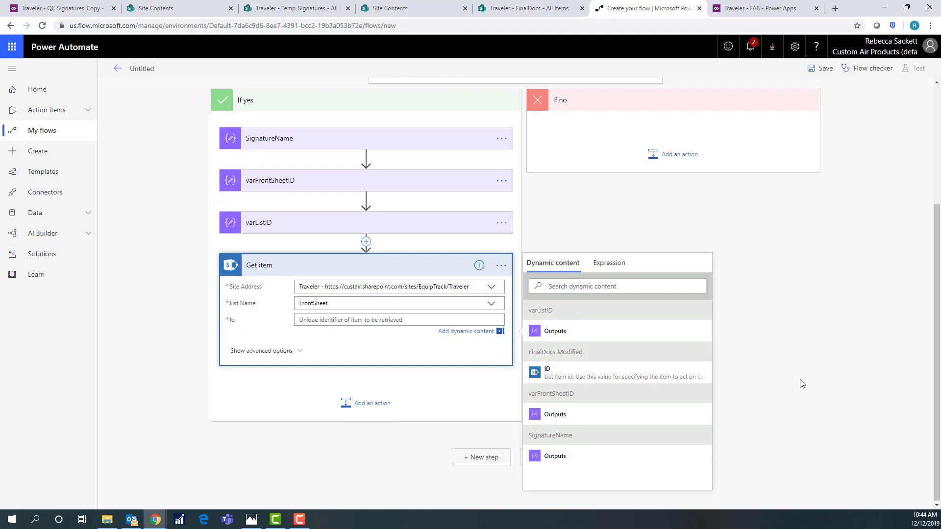
pyautogui.click(583, 418)
# Step: Rename the Get item action as Get FrontSheet item and start adding an action below it
pyautogui.click(501, 265)
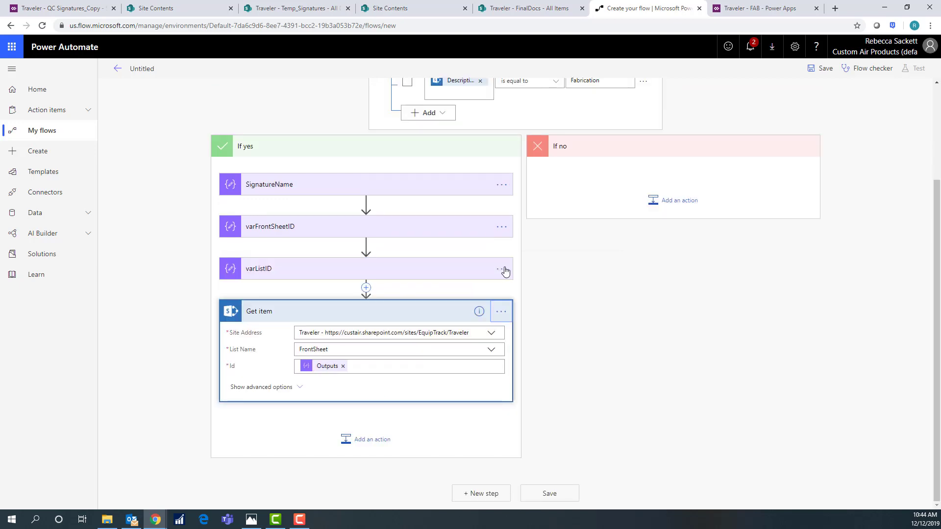
pyautogui.click(505, 314)
pyautogui.click(542, 324)
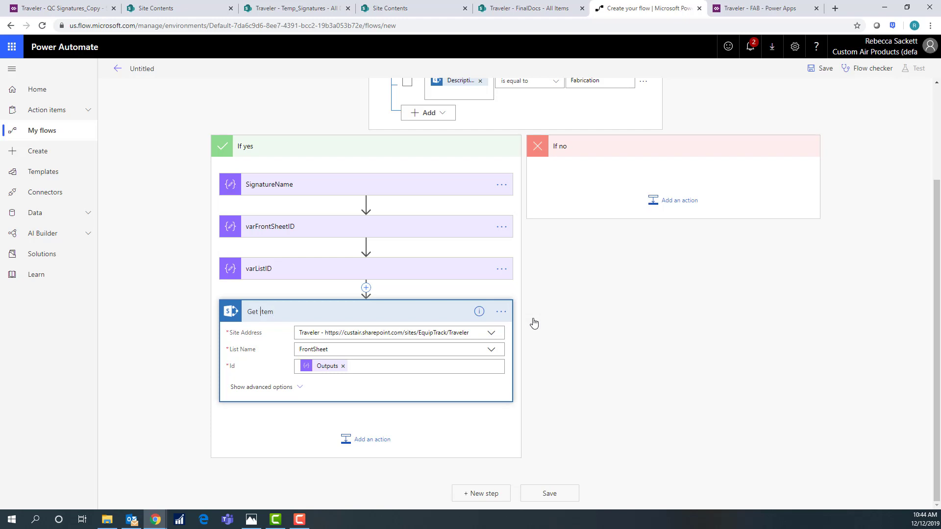
pyautogui.write('FrontSheet i')
pyautogui.click(361, 439)
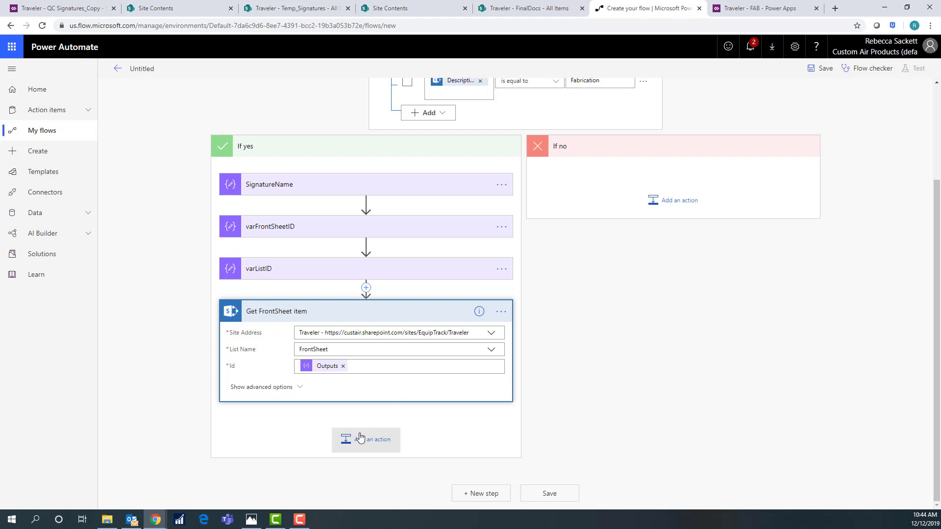
# Step: Add a SharePoint Get item action below Get FrontSheet item in the If yes branch
pyautogui.write('Get i')
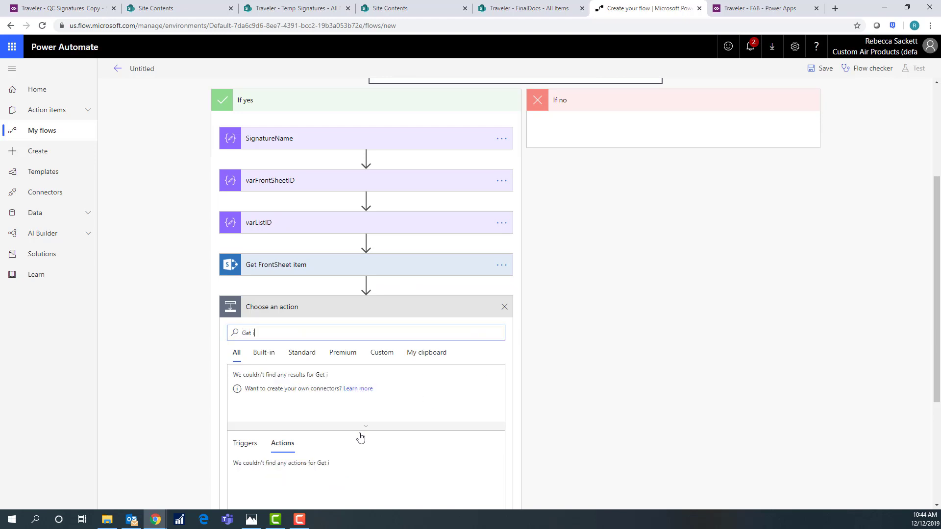
pyautogui.write('tem')
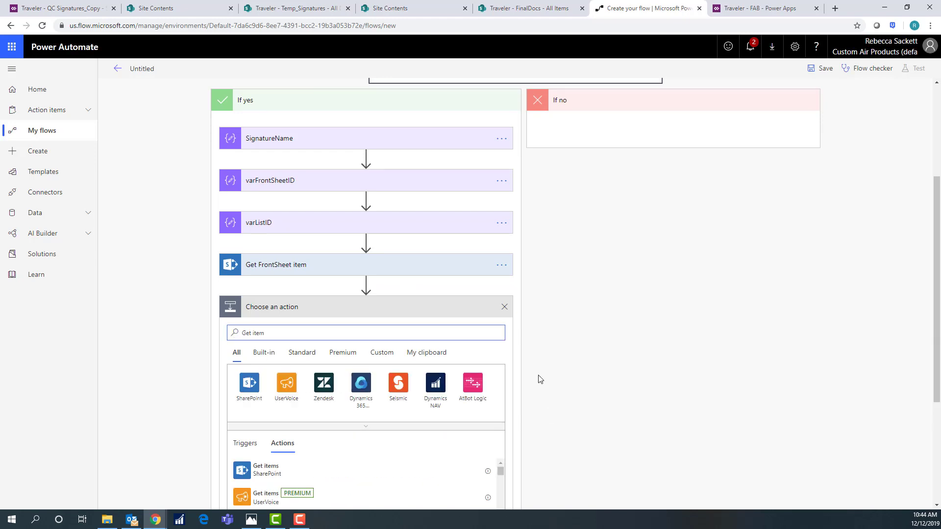
pyautogui.scroll(-2, 269, 441)
pyautogui.click(282, 480)
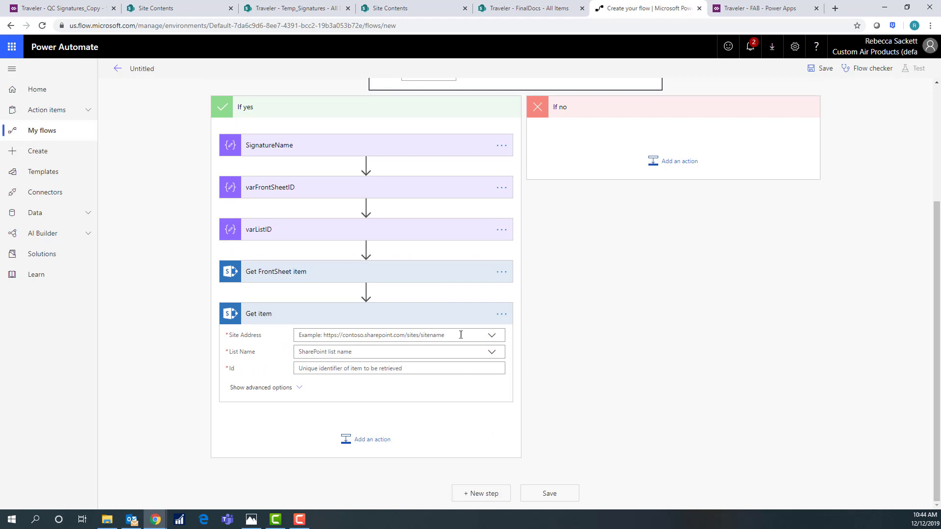
# Step: Set the new Get item action's site address to the Traveler site and its list name to Fabrication
pyautogui.click(492, 335)
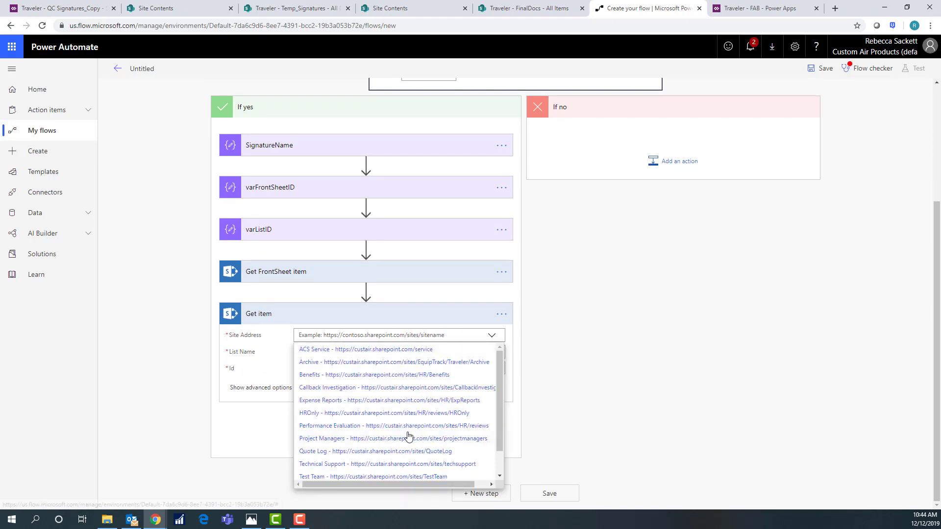
pyautogui.scroll(-2, 408, 436)
pyautogui.click(397, 463)
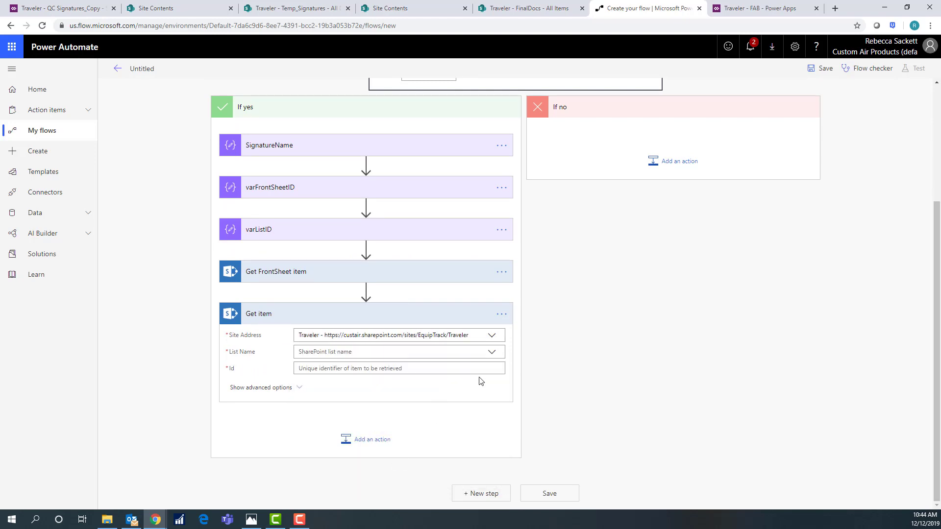
pyautogui.click(493, 352)
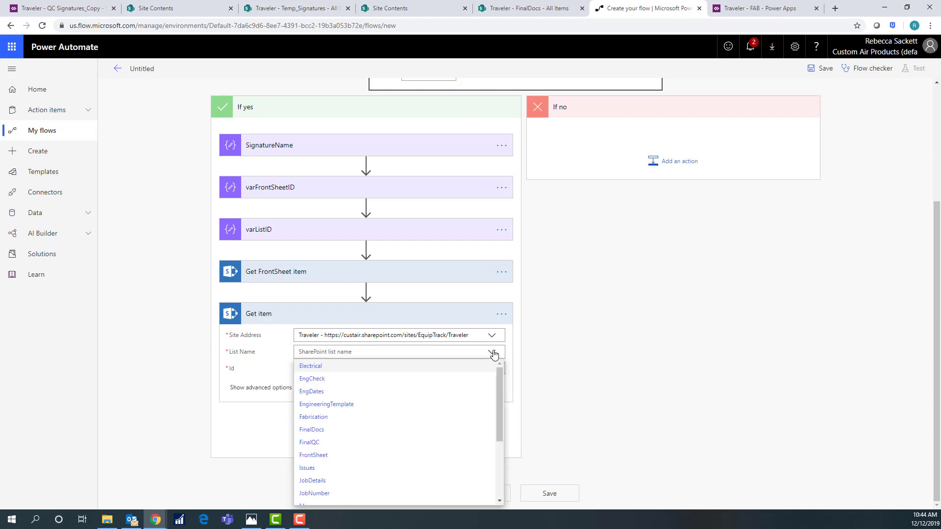
pyautogui.click(336, 421)
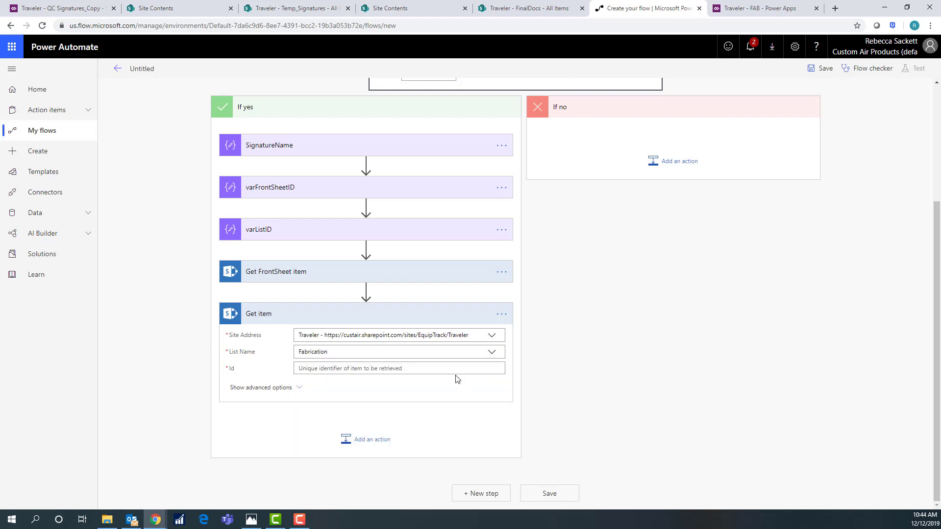
# Step: Set the Get item action's Id to the Outputs of varListID and rename the action as Get Fabrication item
pyautogui.click(433, 369)
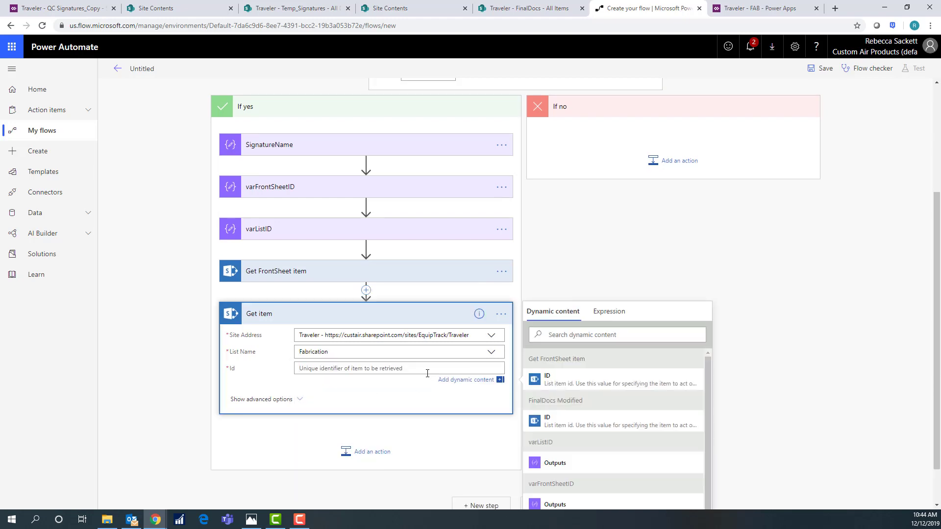
pyautogui.click(571, 463)
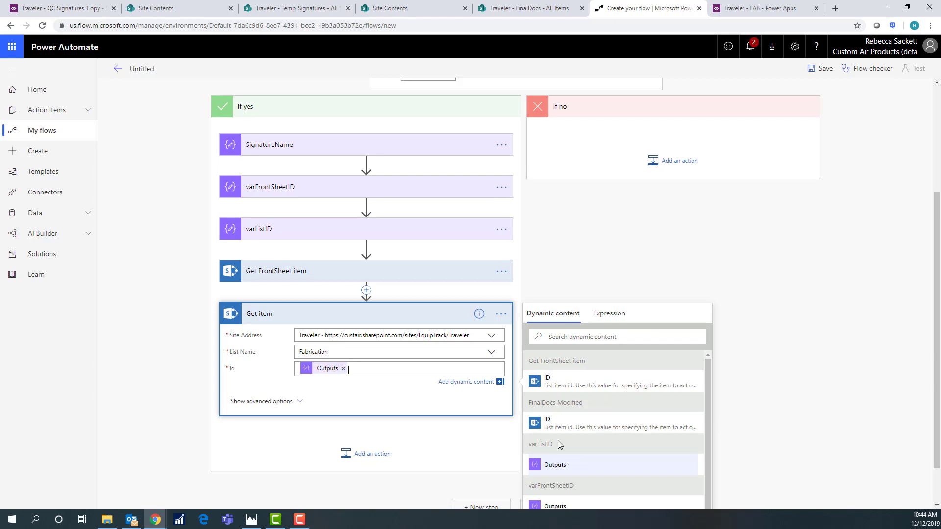
pyautogui.click(500, 315)
pyautogui.click(537, 330)
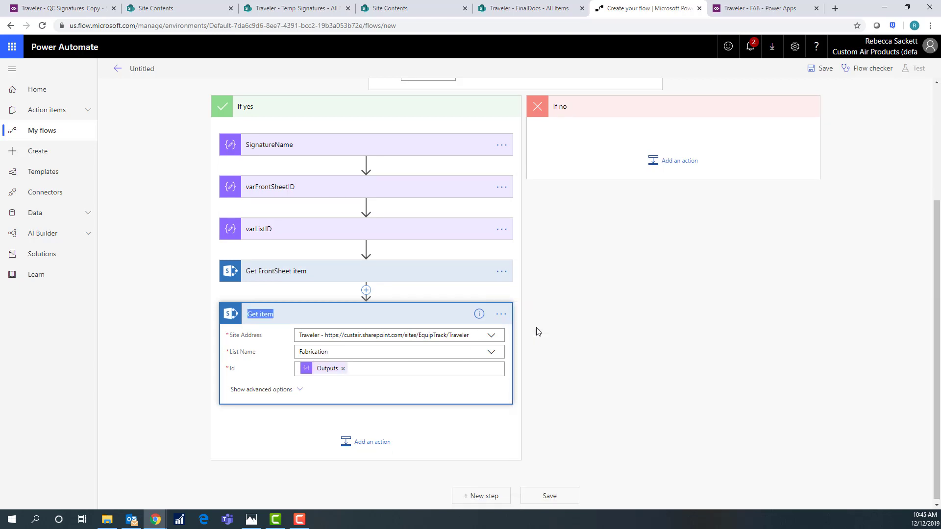
pyautogui.press('Home')
pyautogui.write('Fabrication')
pyautogui.click(619, 337)
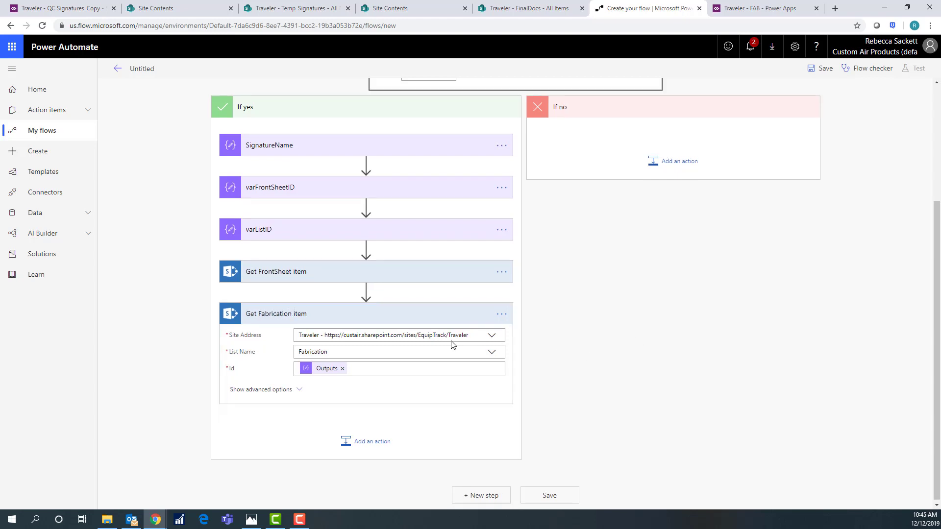
pyautogui.click(429, 318)
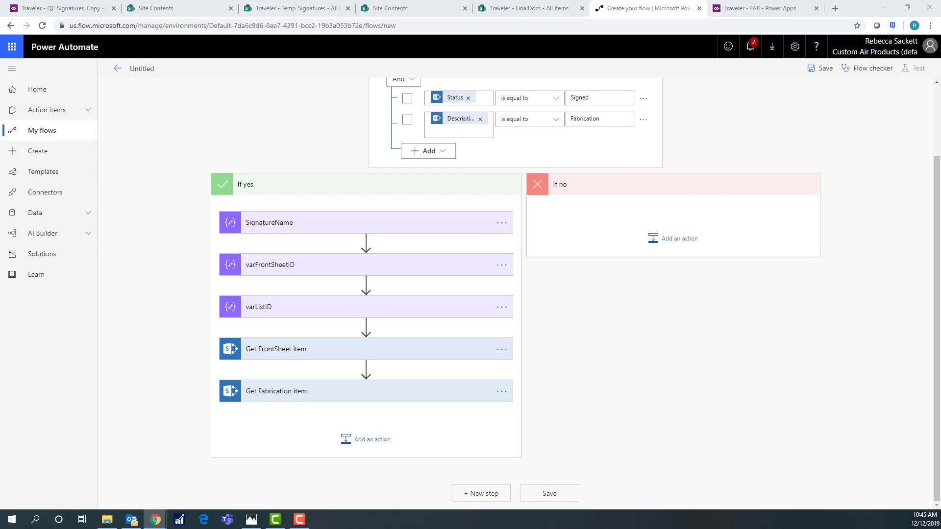
# Step: Add a SharePoint Get file content action below Get Fabrication item in the If yes branch
pyautogui.click(381, 439)
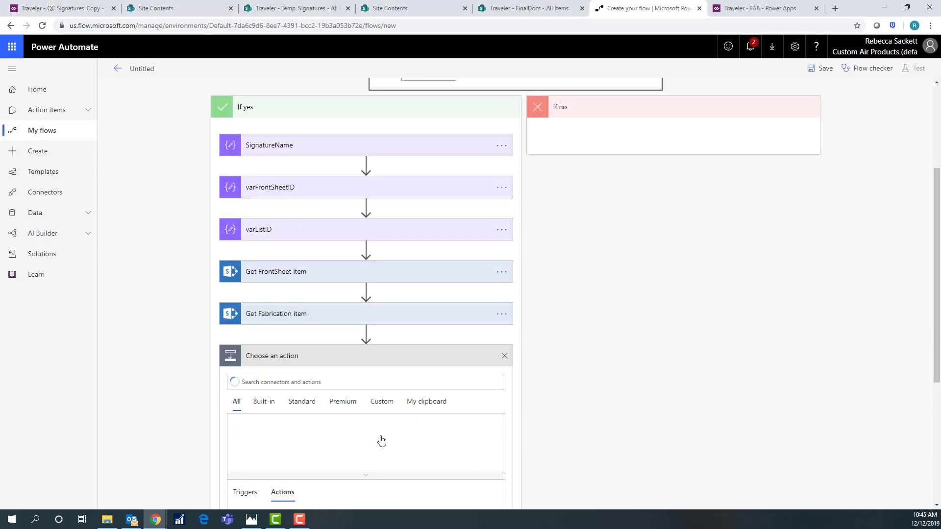
pyautogui.write('Get file')
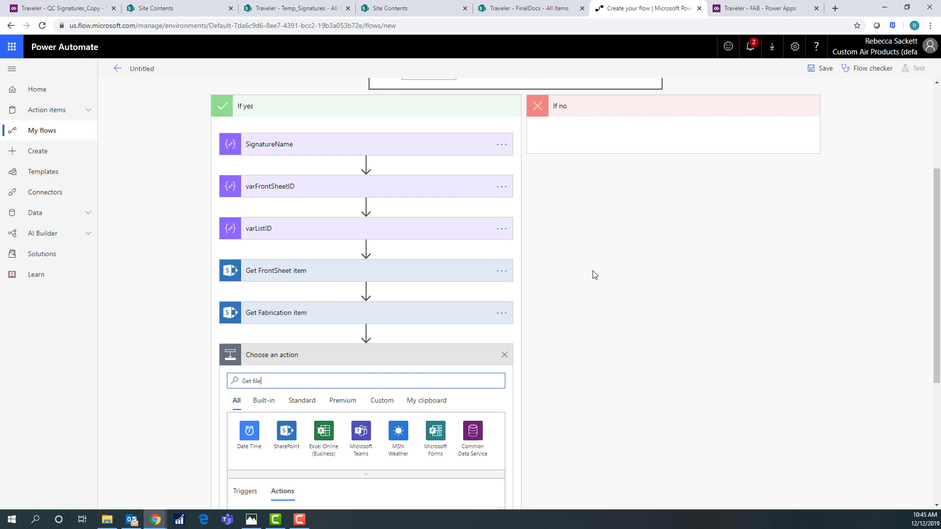
pyautogui.scroll(-2, 592, 273)
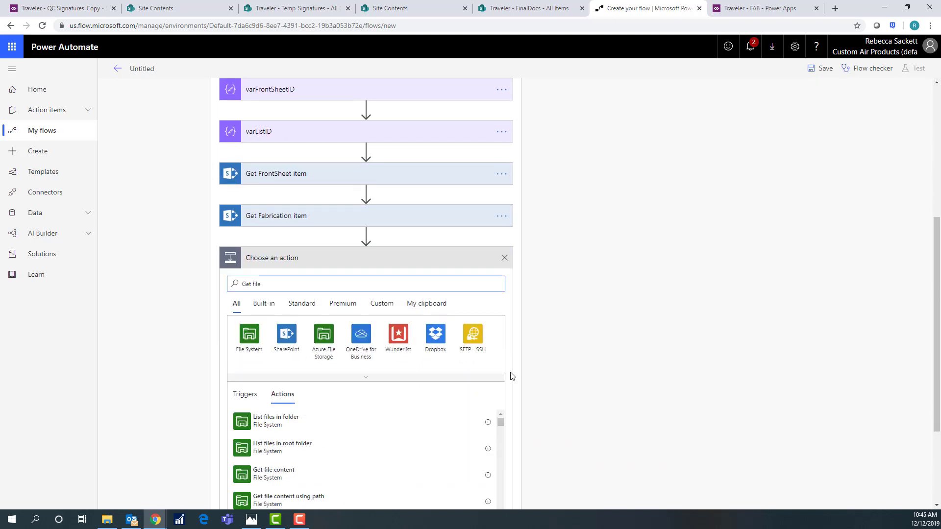
pyautogui.scroll(-1, 612, 314)
pyautogui.scroll(-4, 404, 384)
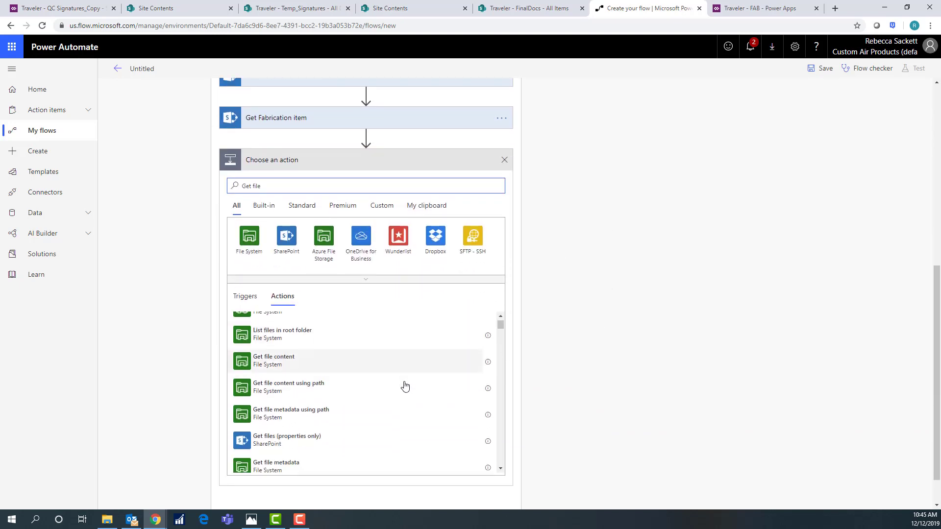
pyautogui.scroll(-5, 405, 387)
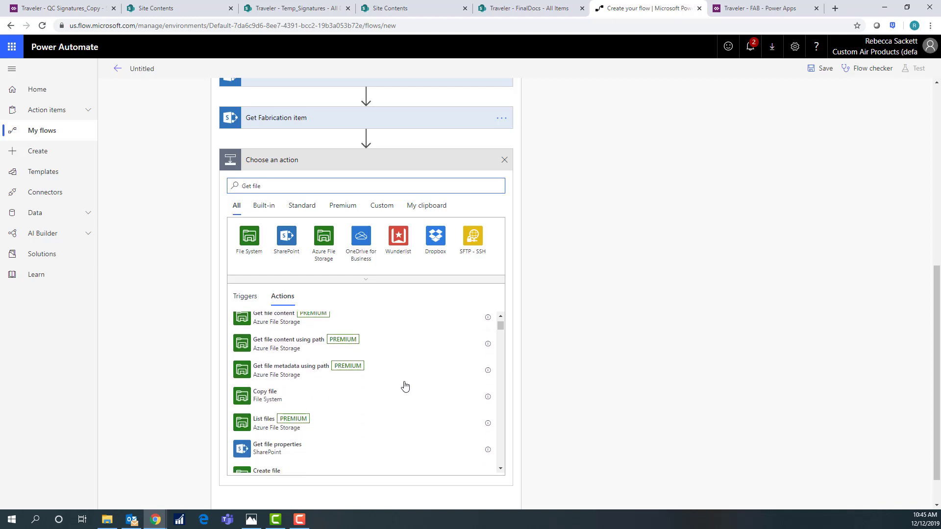
pyautogui.scroll(-5, 405, 386)
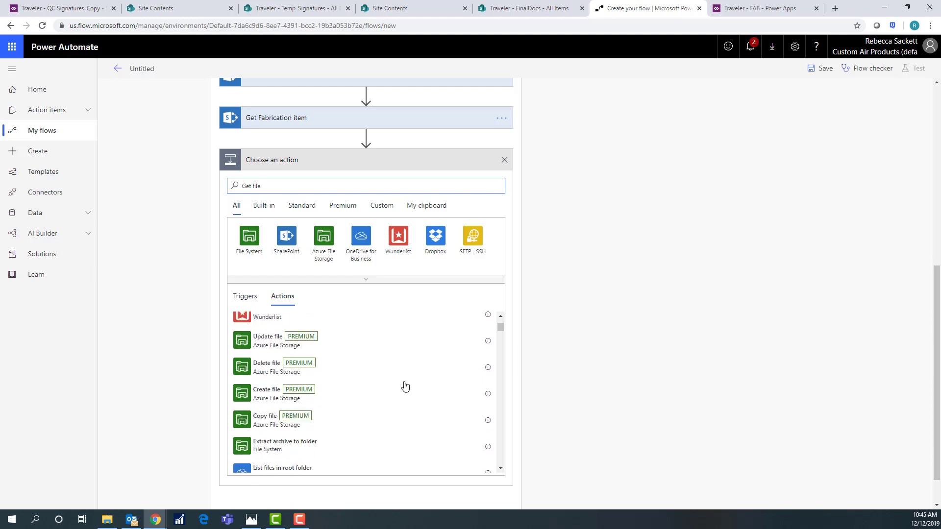
pyautogui.scroll(-1, 405, 386)
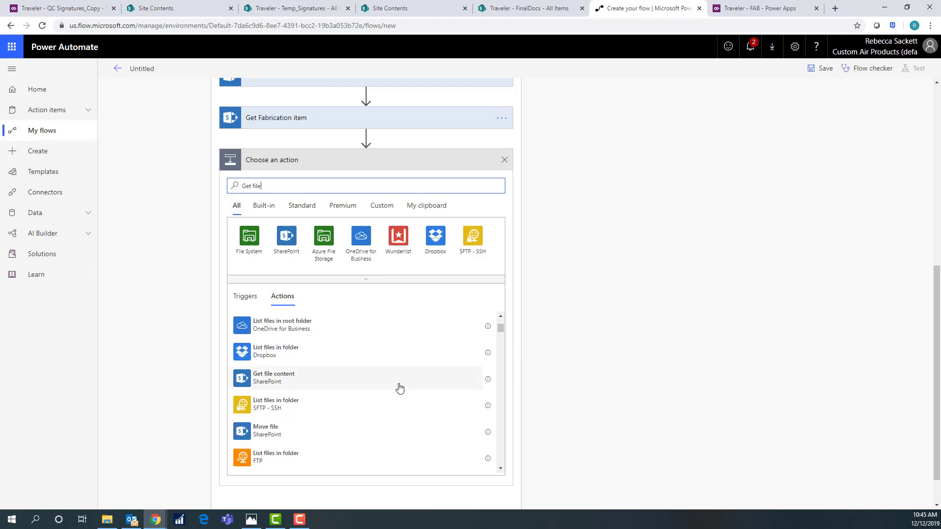
pyautogui.click(269, 376)
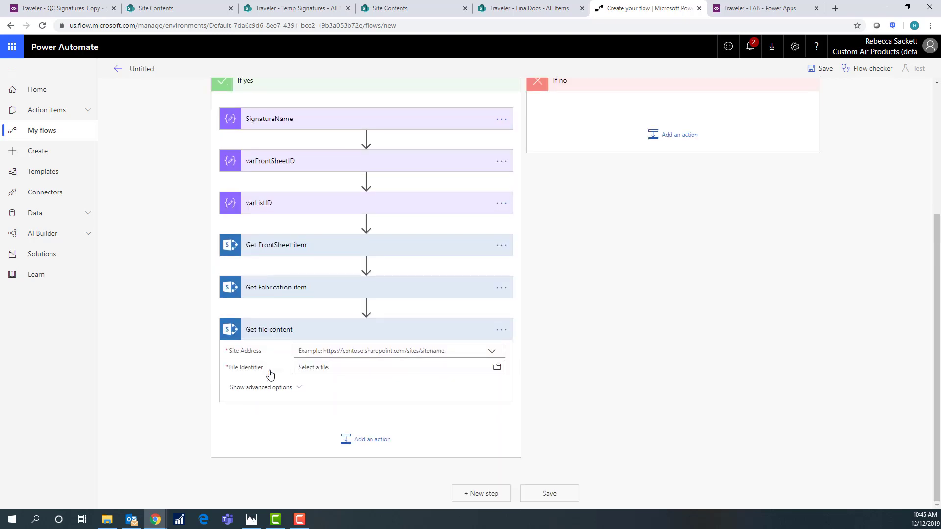
# Step: Set the Get file content action's site address to the Traveler site
pyautogui.click(491, 352)
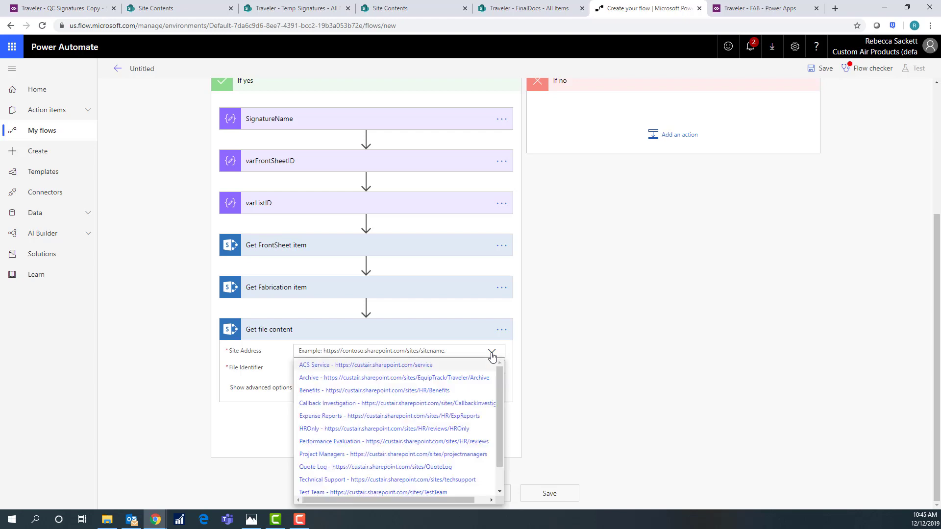
pyautogui.scroll(-3, 450, 416)
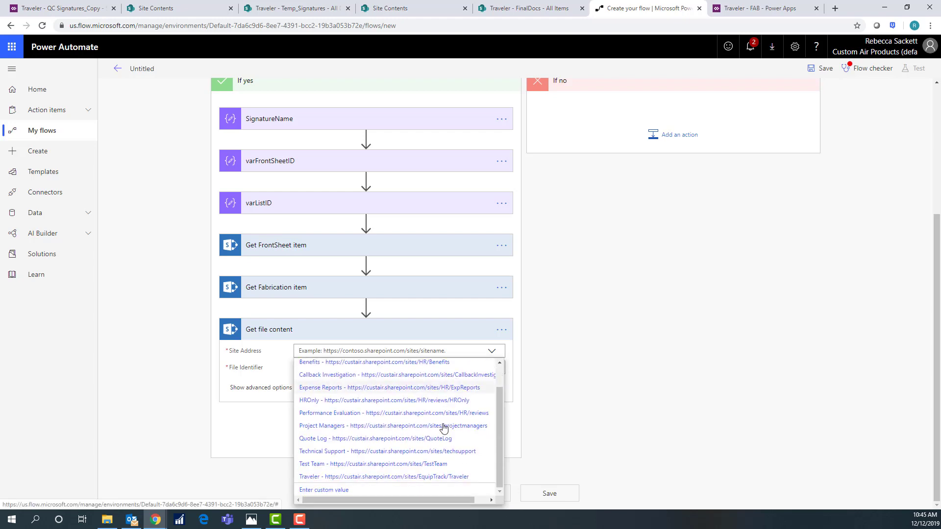
pyautogui.click(409, 478)
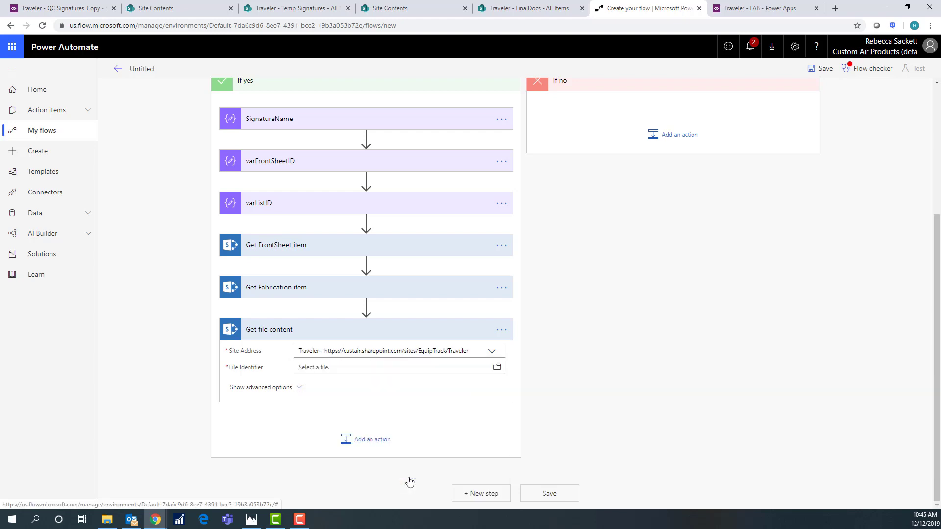
# Step: Set the Get file content action's File Identifier to 28.jpeg from the Temp_Signatures folder in Shared Documents
pyautogui.click(377, 369)
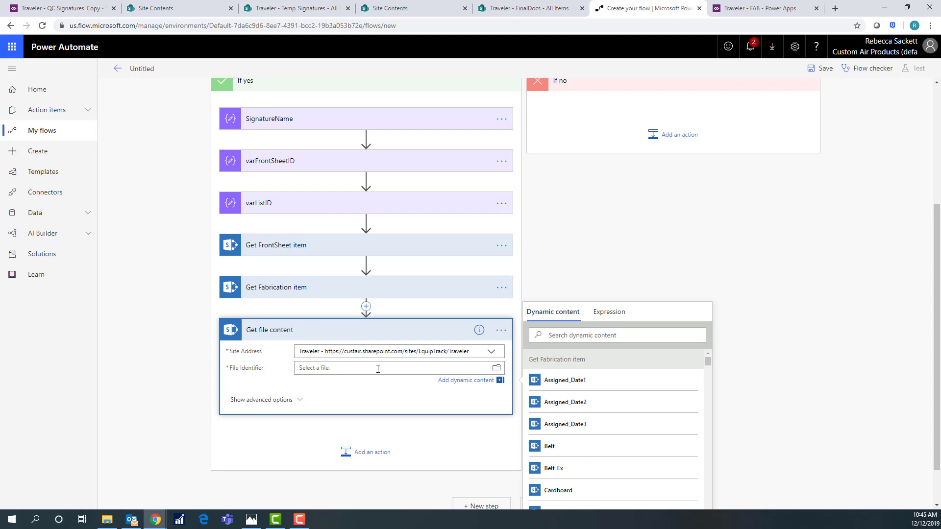
pyautogui.click(496, 369)
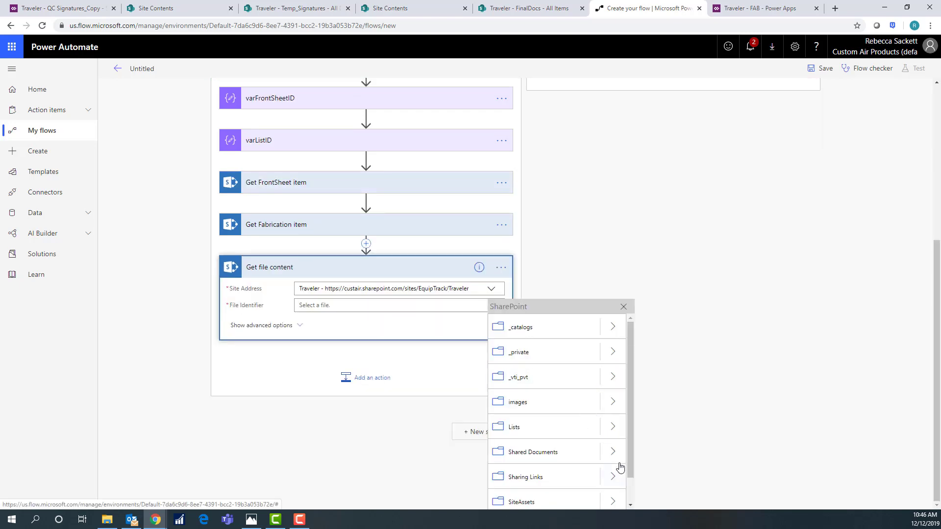
pyautogui.click(608, 454)
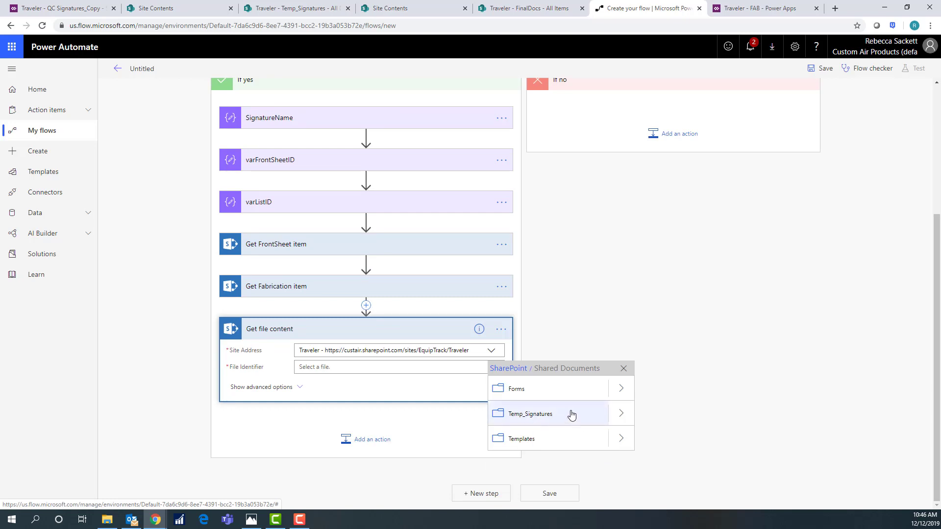
pyautogui.click(615, 417)
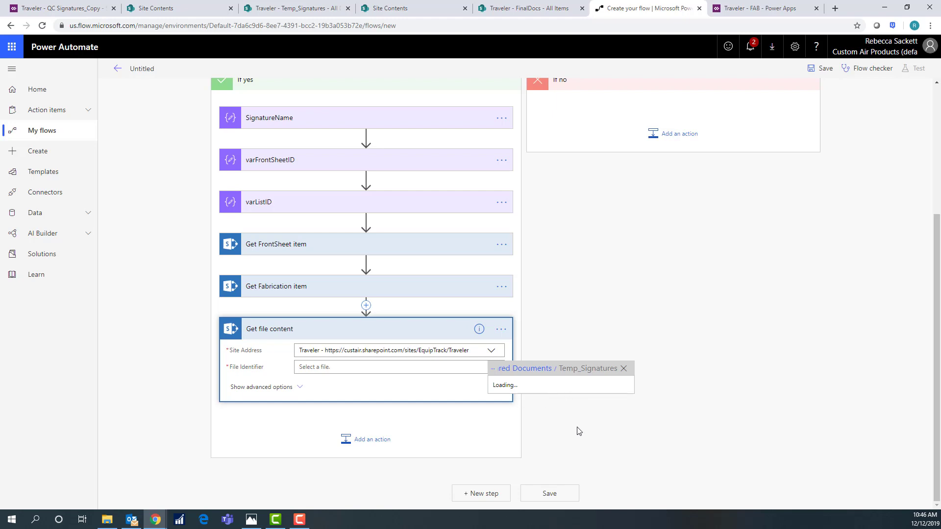
pyautogui.click(524, 389)
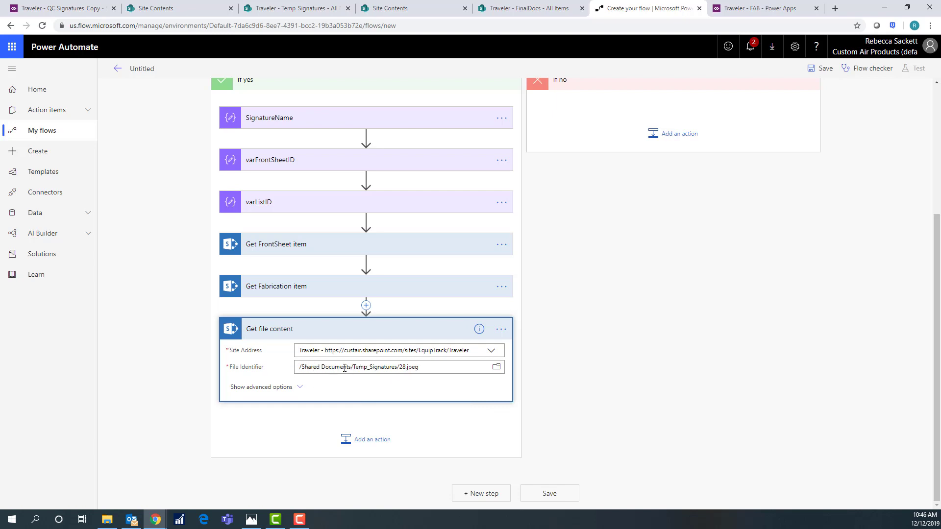
# Step: Insert the Outputs of SignatureName at the end of the Get file content action's File Identifier path
pyautogui.doubleClick(402, 367)
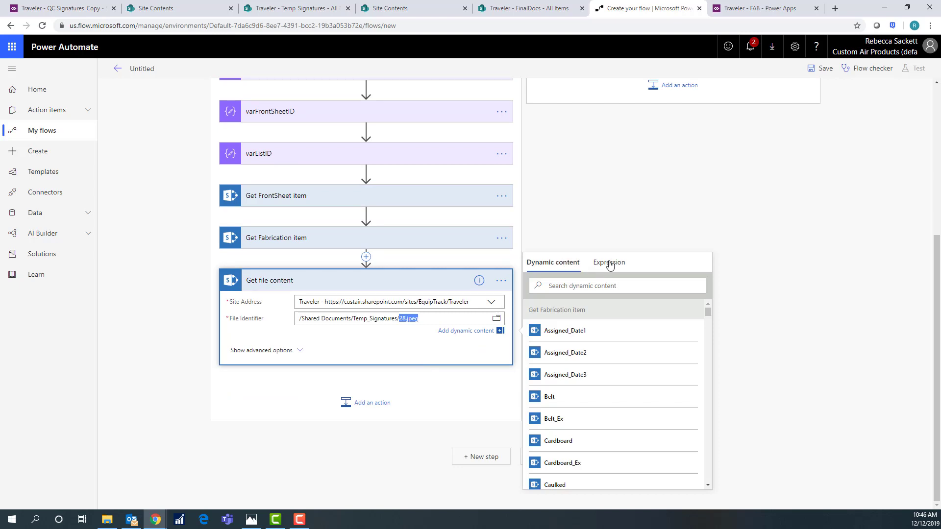
pyautogui.scroll(-12, 607, 385)
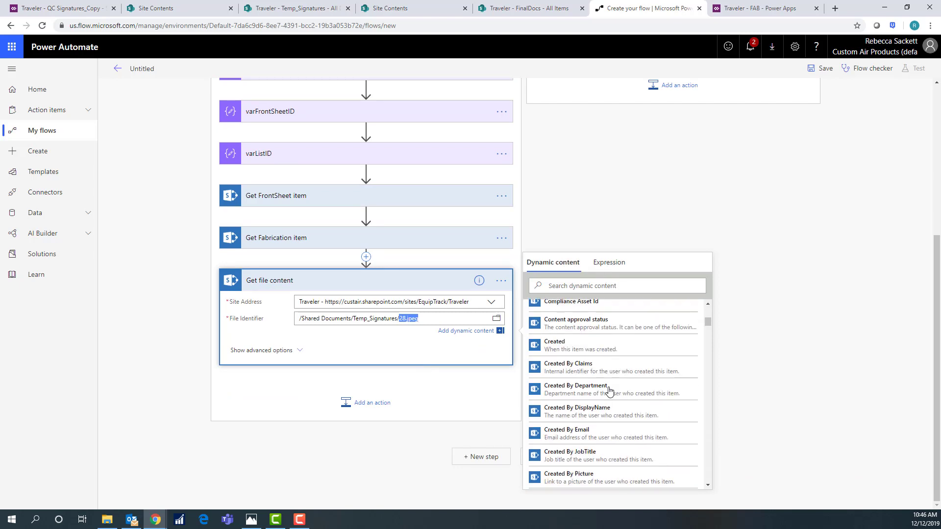
pyautogui.scroll(-12, 609, 391)
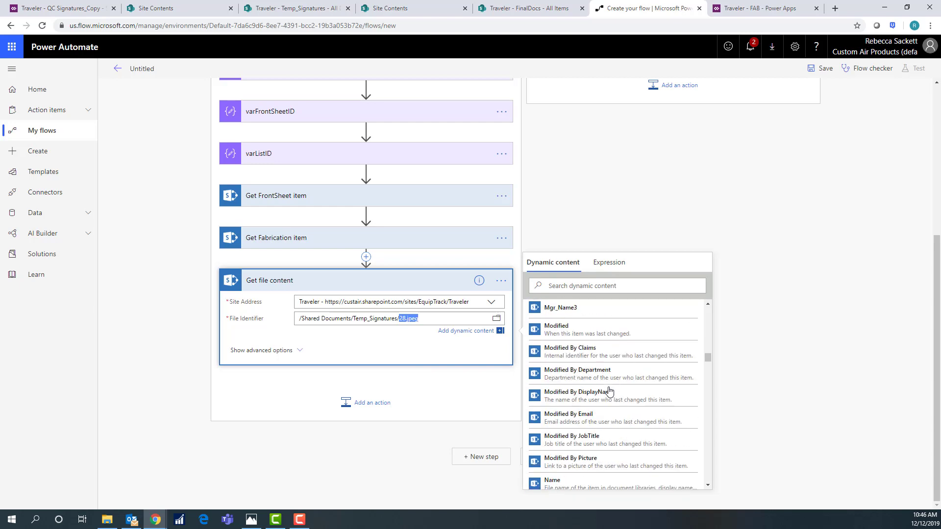
pyautogui.scroll(-15, 610, 391)
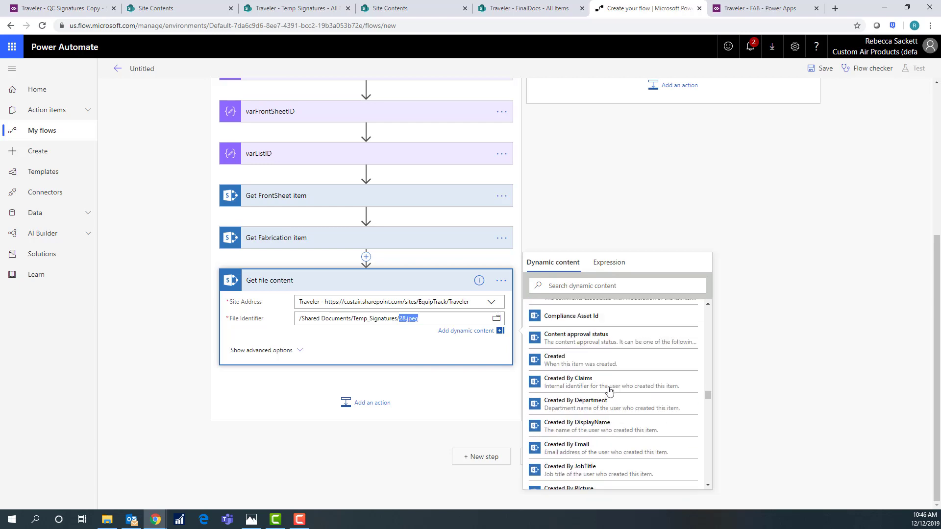
pyautogui.scroll(-15, 609, 391)
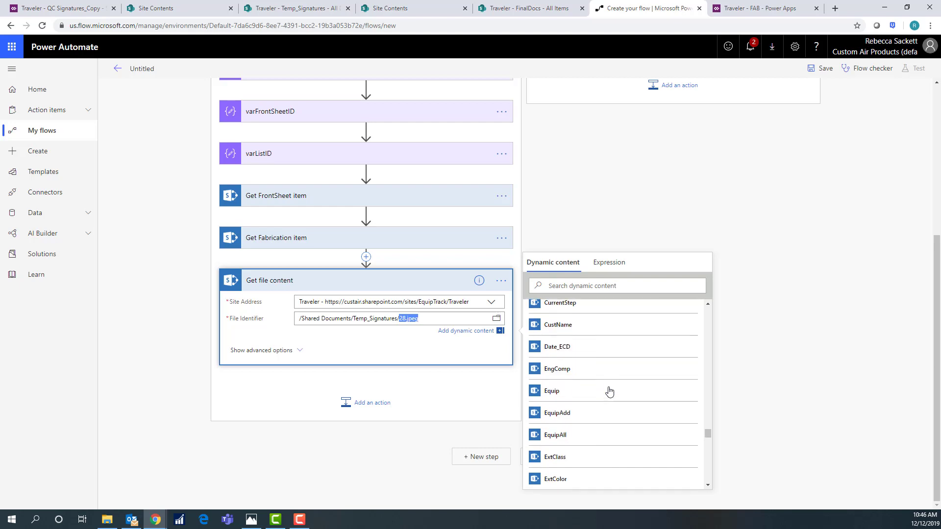
pyautogui.scroll(-15, 609, 391)
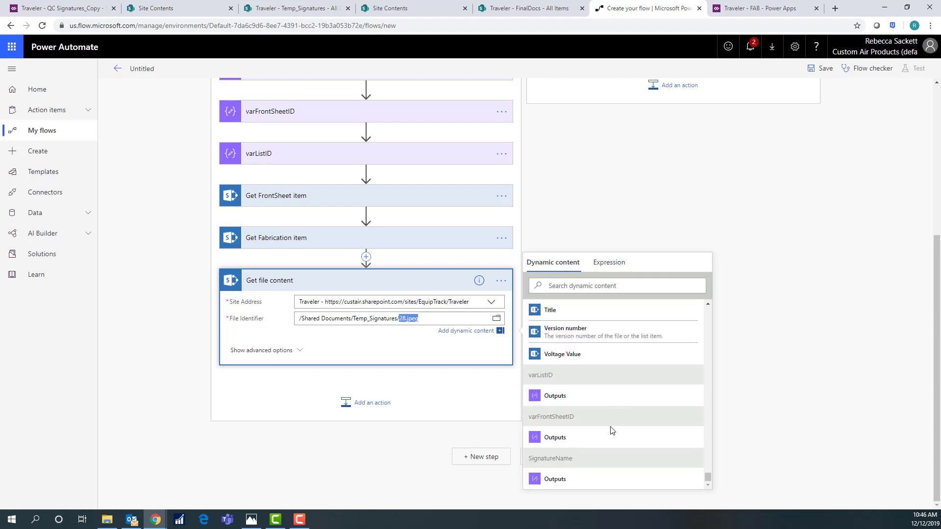
pyautogui.click(595, 483)
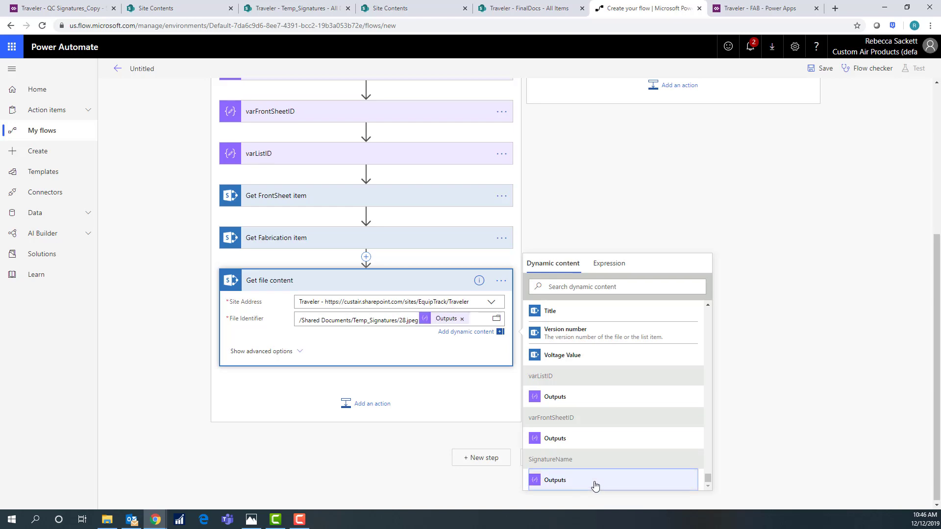
# Step: Remove 28.jpeg from the Get file content action's File Identifier path, keeping the SignatureName Outputs after Temp_Signatures/
pyautogui.click(399, 320)
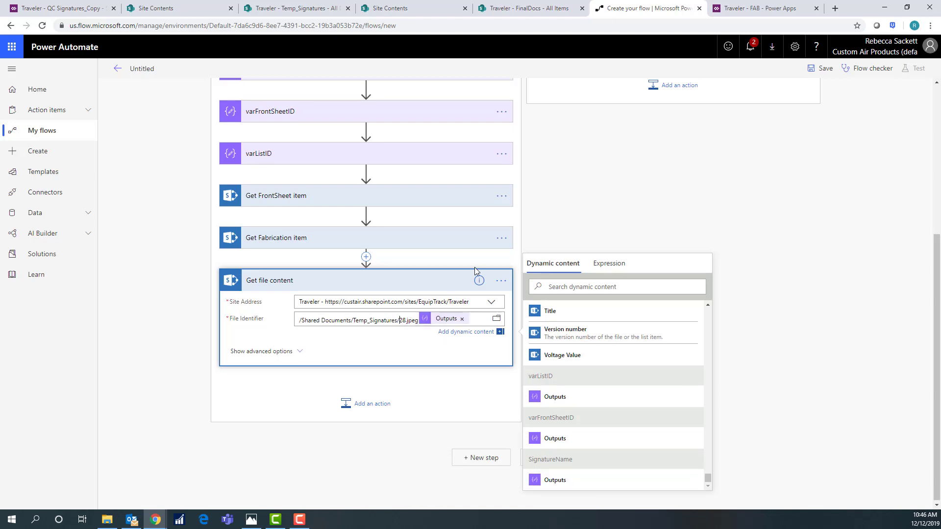
pyautogui.press('Delete')
pyautogui.press('Delete')
pyautogui.press('Delete')
pyautogui.press('Delete')
pyautogui.press('Delete')
pyautogui.press('Delete')
pyautogui.press('Delete')
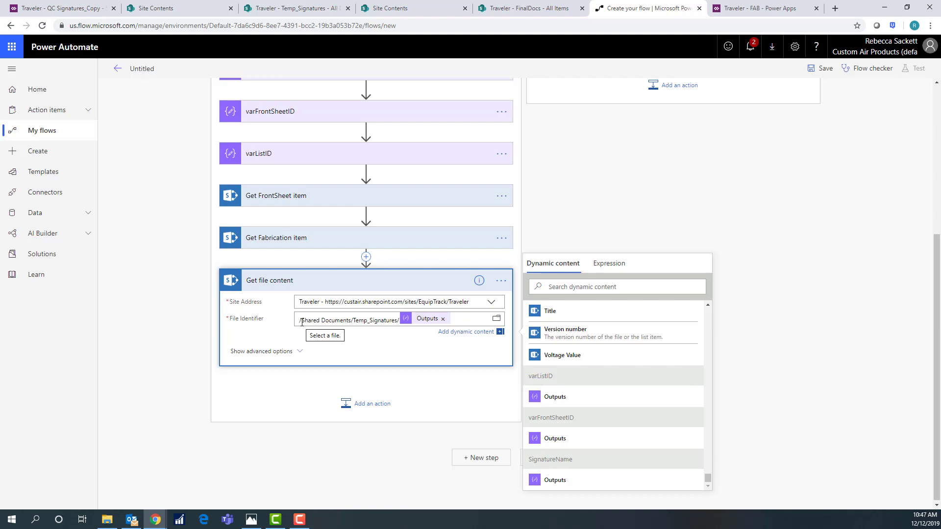
# Step: Replace all three slashes in the File Identifier path with %2F
pyautogui.moveTo(301, 323); pyautogui.dragTo(292, 328)
pyautogui.write('%2')
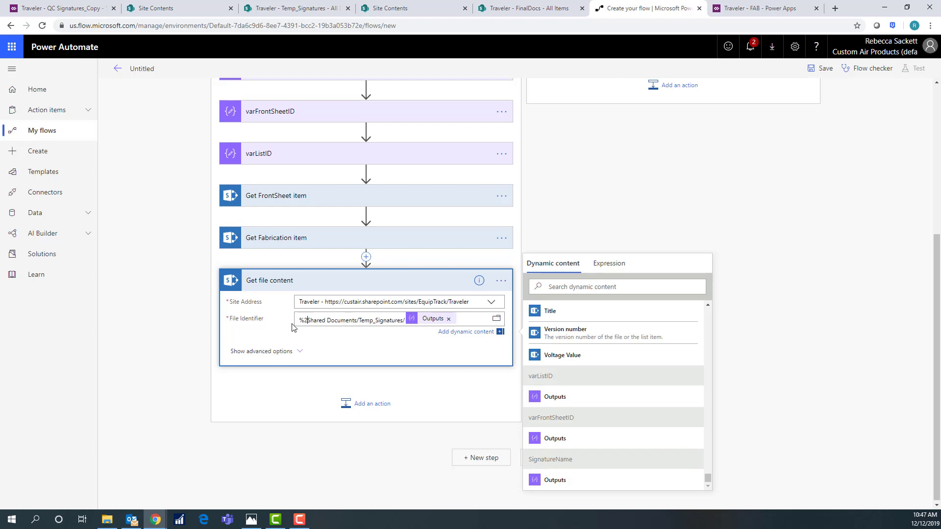
pyautogui.write('F')
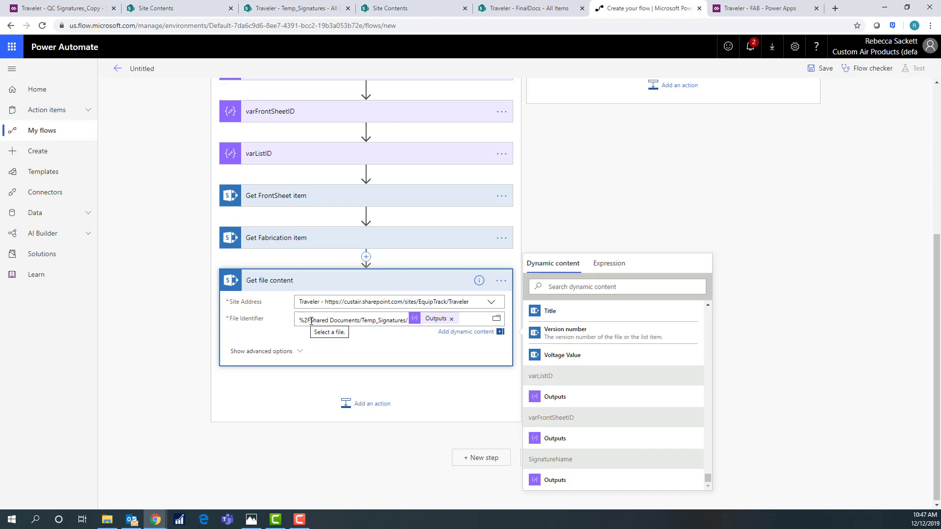
pyautogui.moveTo(311, 321); pyautogui.dragTo(298, 320)
pyautogui.hotkey('ctrl', 'c')
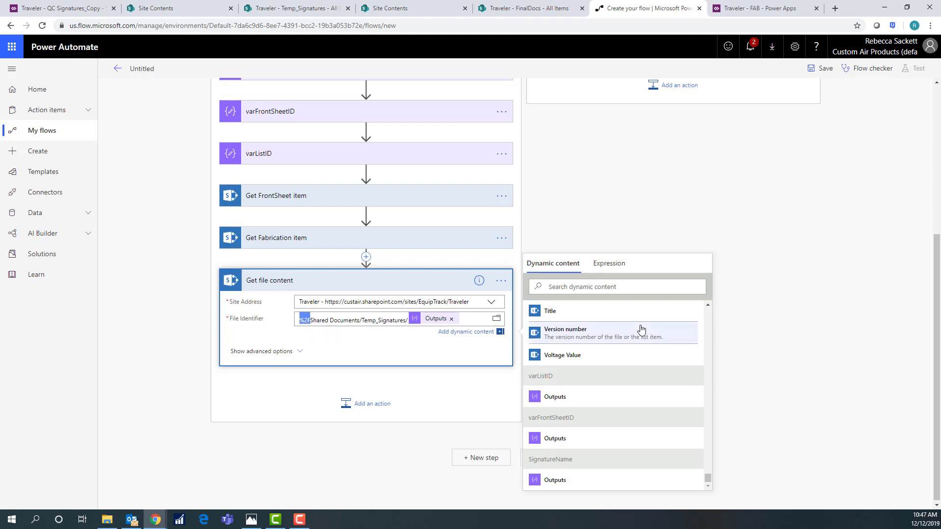
pyautogui.click(361, 321)
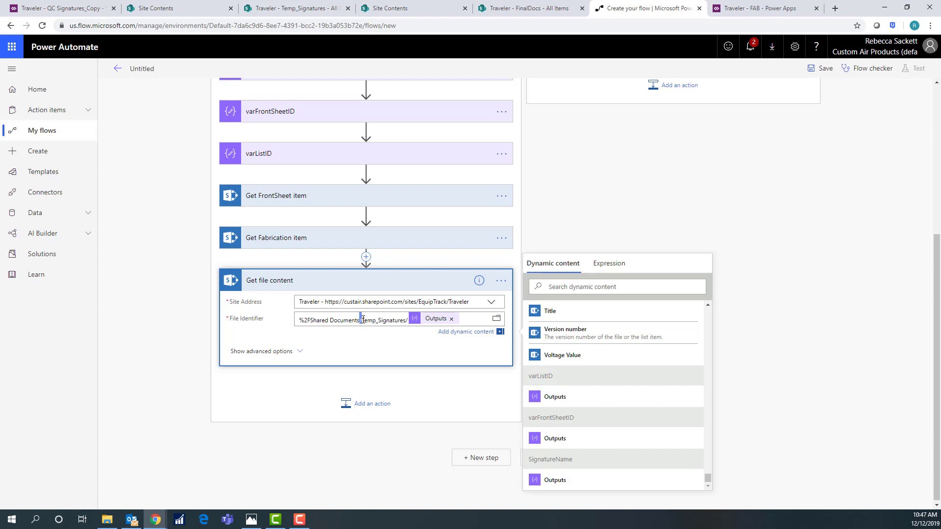
pyautogui.press('Delete')
pyautogui.hotkey('ctrl', 'v')
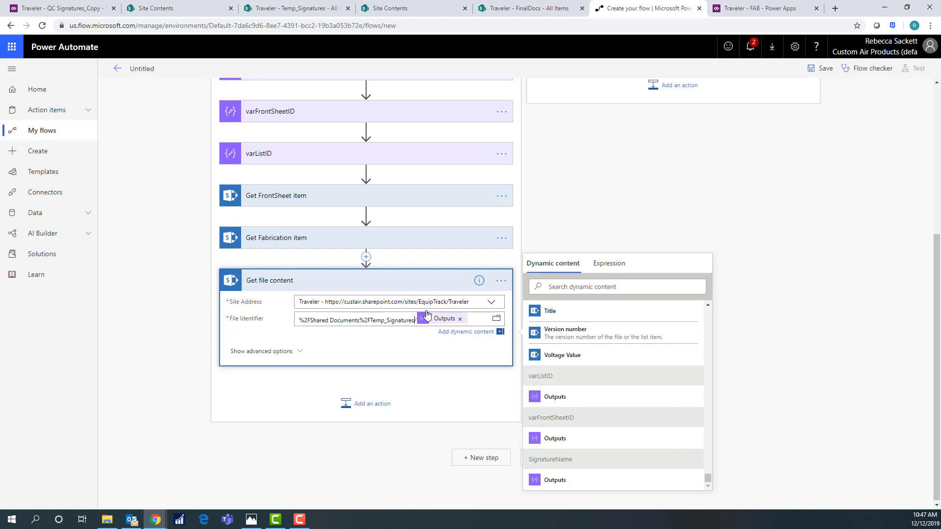
pyautogui.press('Delete')
pyautogui.hotkey('ctrl', 'v')
pyautogui.press('Delete')
pyautogui.press('Delete')
pyautogui.write('%2F')
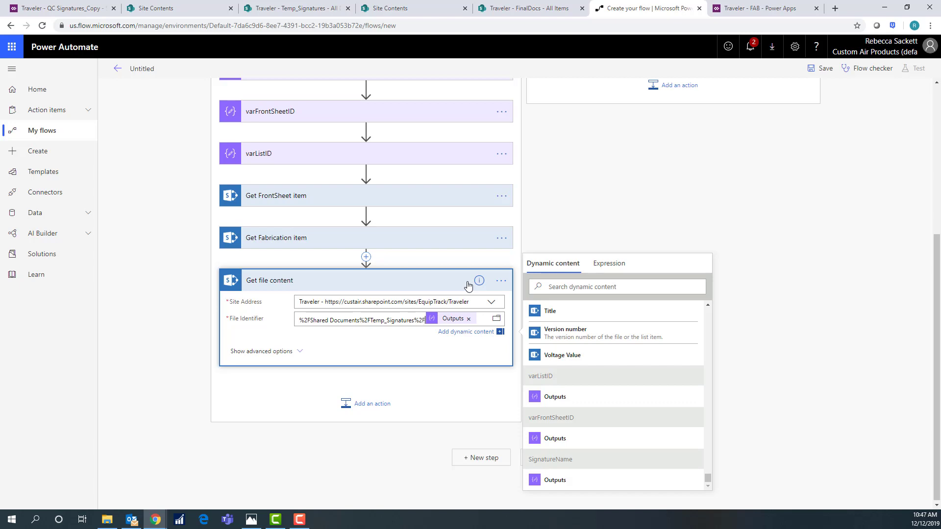
# Step: Replace the space between Shared and Documents in the File Identifier path with %20
pyautogui.click(329, 321)
pyautogui.press('Delete')
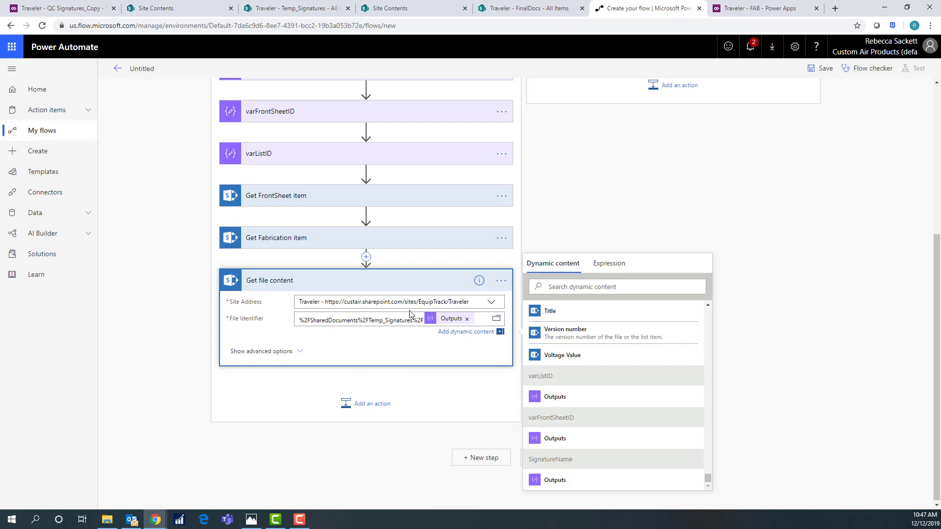
pyautogui.write('%20')
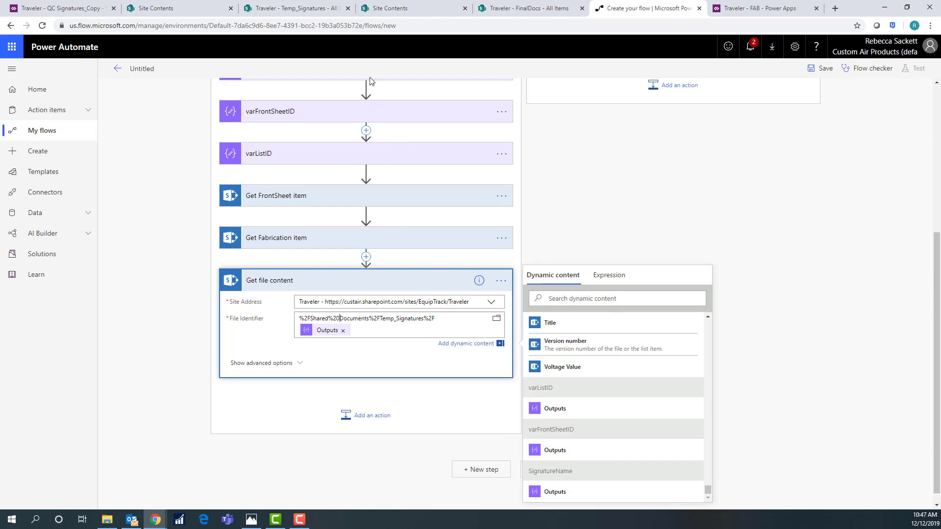
# Step: Compare the encoded path with the Shared Documents and Temp_Signatures parts of the SharePoint folder's URL, and return to the flow
pyautogui.click(309, 11)
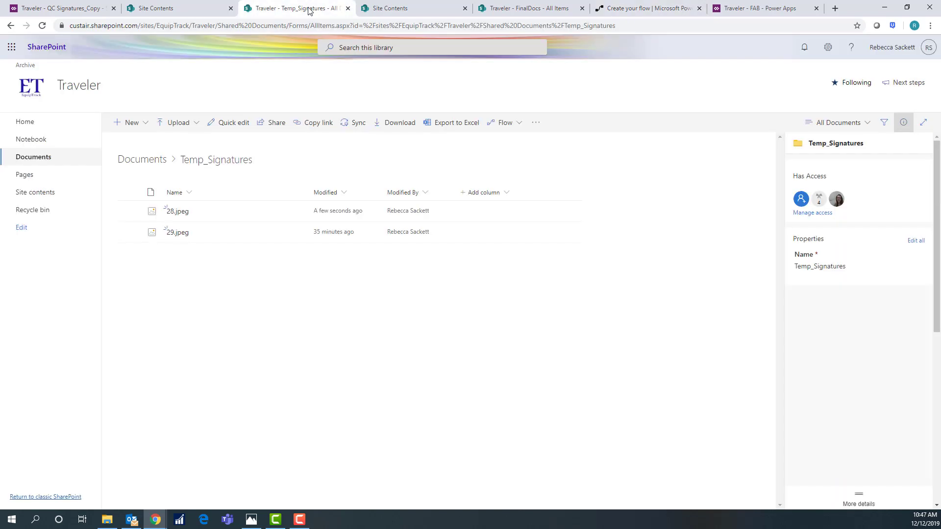
pyautogui.moveTo(218, 25); pyautogui.dragTo(287, 26)
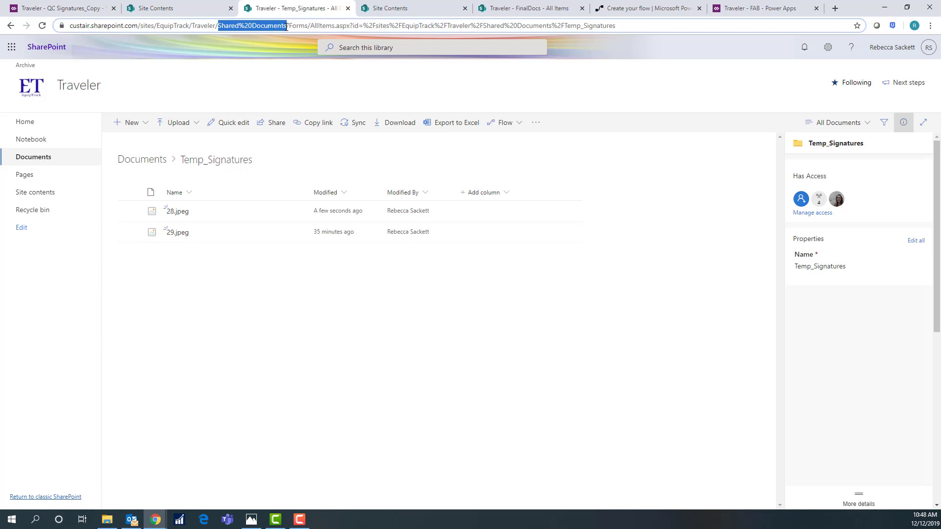
pyautogui.moveTo(287, 26); pyautogui.dragTo(287, 26)
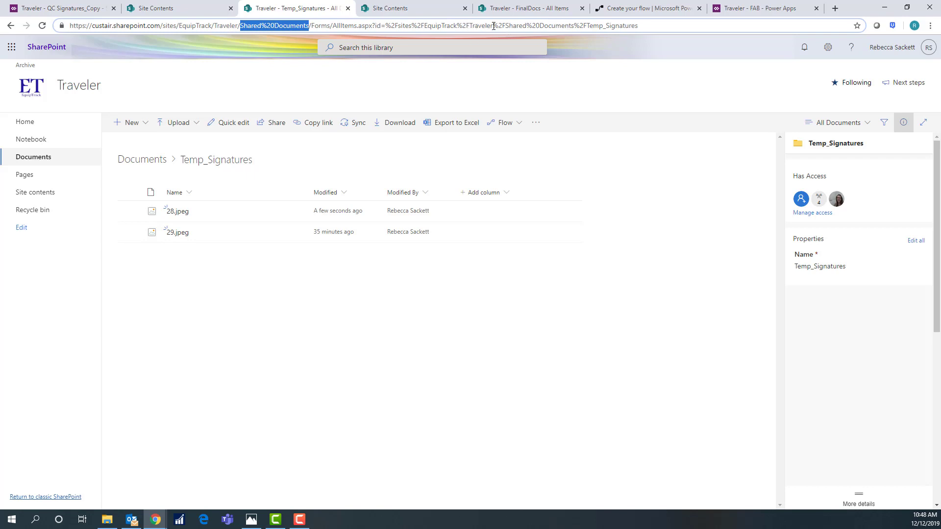
pyautogui.moveTo(493, 26); pyautogui.dragTo(657, 22)
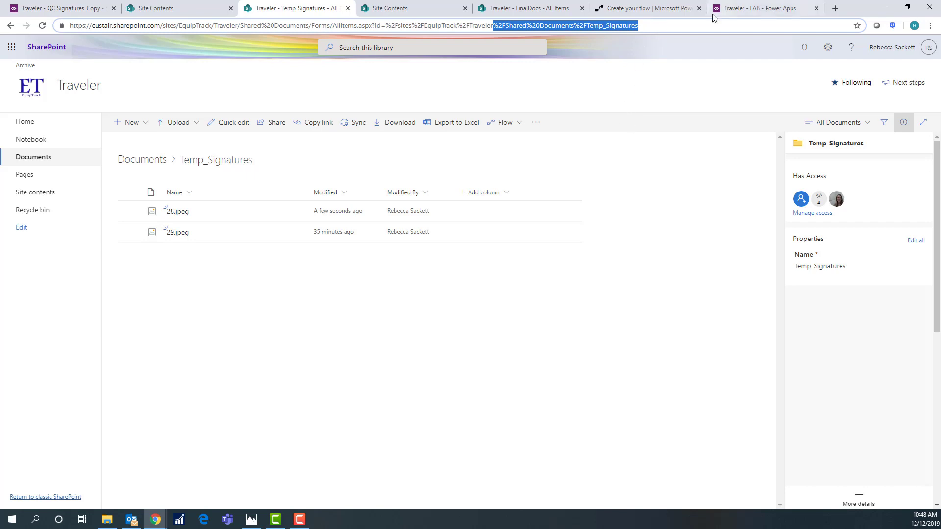
pyautogui.click(660, 12)
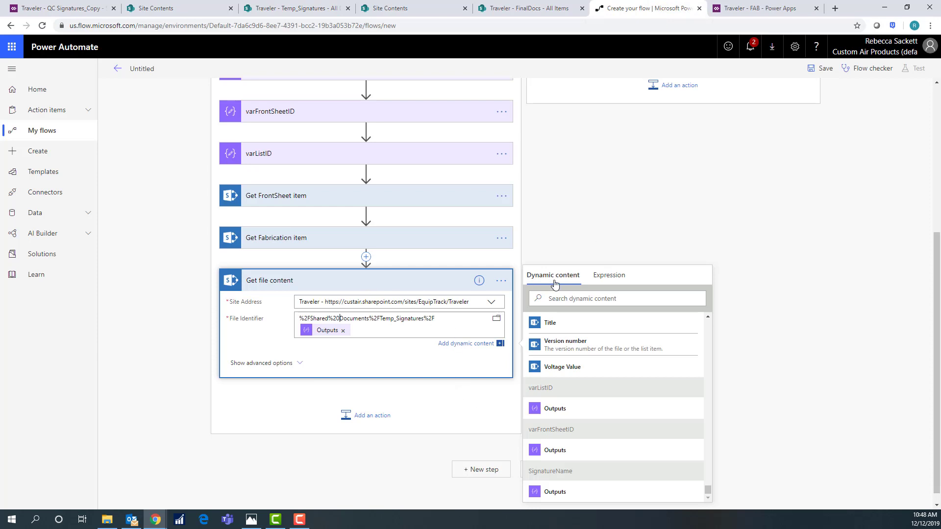
# Step: Rename the Get file content action as Get Signature and collapse its card
pyautogui.click(501, 280)
pyautogui.click(501, 316)
pyautogui.click(545, 332)
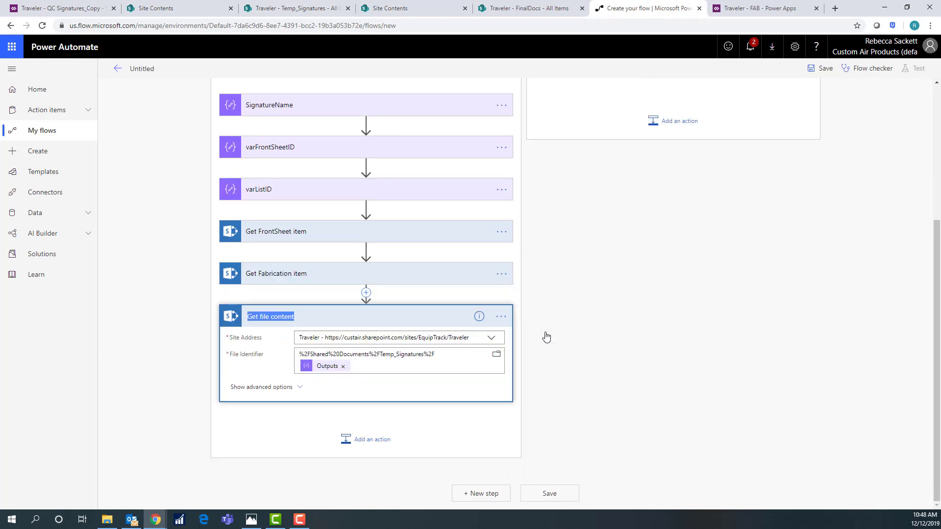
pyautogui.press('End')
pyautogui.press('BackSpace')
pyautogui.press('BackSpace')
pyautogui.press('BackSpace')
pyautogui.press('BackSpace')
pyautogui.press('BackSpace')
pyautogui.press('BackSpace')
pyautogui.press('BackSpace')
pyautogui.press('BackSpace')
pyautogui.write('Signature')
pyautogui.click(386, 316)
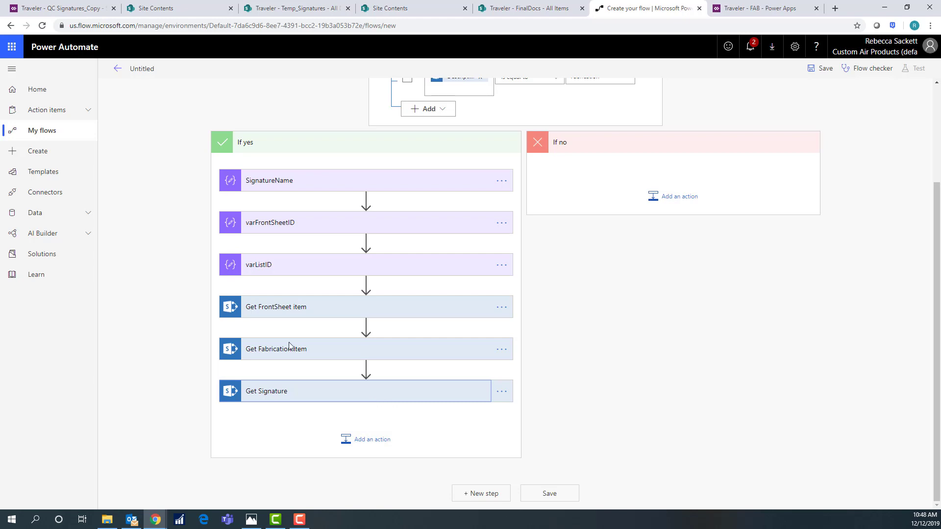
# Step: Open FabCheck_T.docx from the Templates folder of the Traveler site's Documents library in the Word desktop app and maximize its window
pyautogui.click(170, 12)
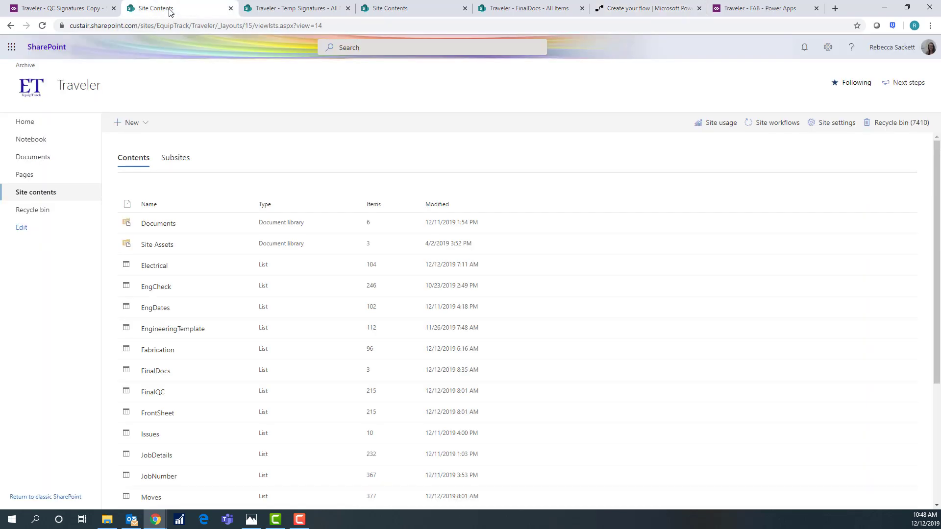
pyautogui.click(157, 226)
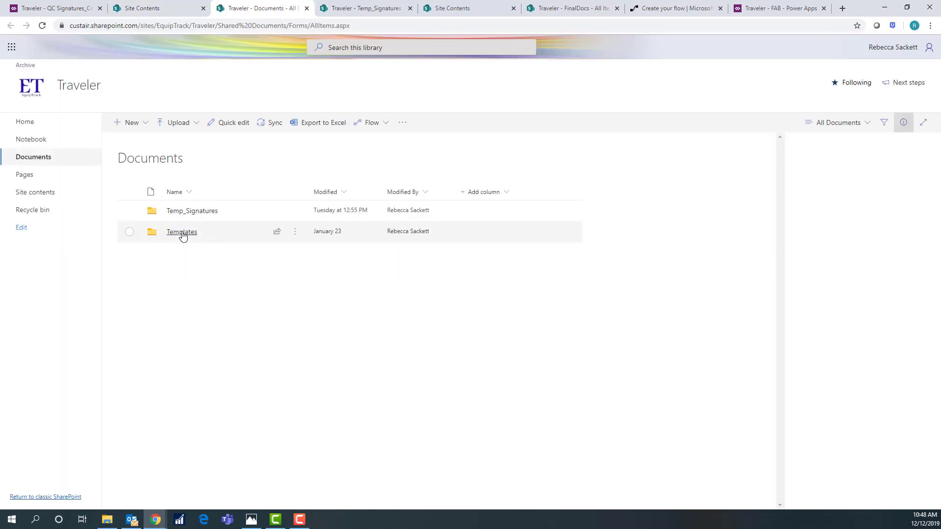
pyautogui.click(182, 233)
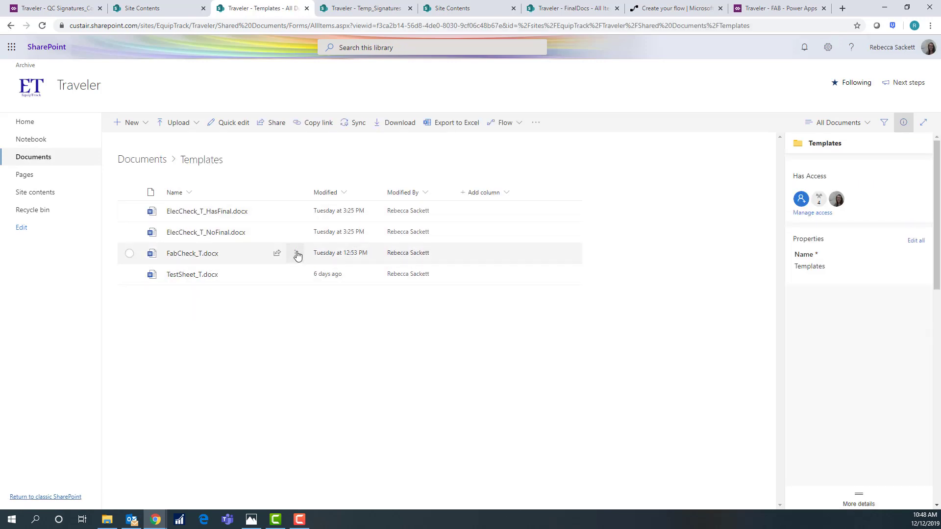
pyautogui.click(297, 255)
pyautogui.moveTo(360, 252)
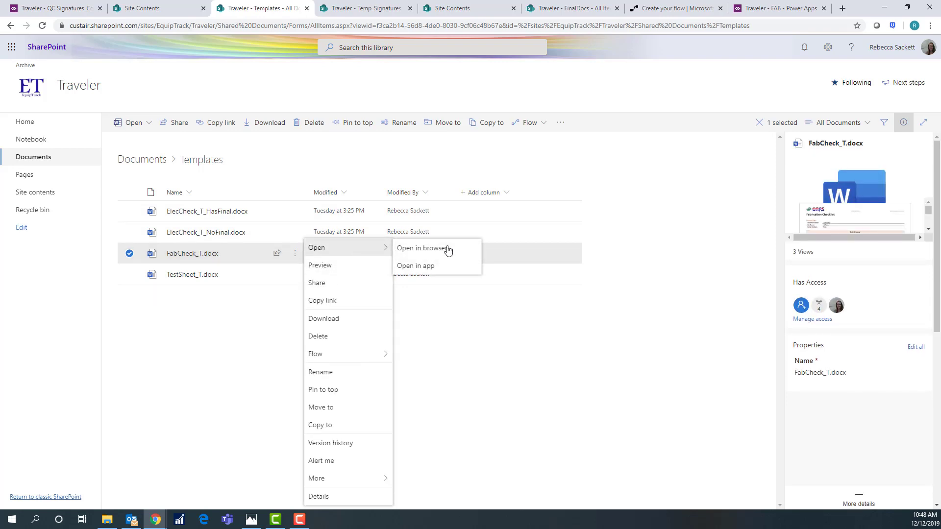
pyautogui.click(441, 266)
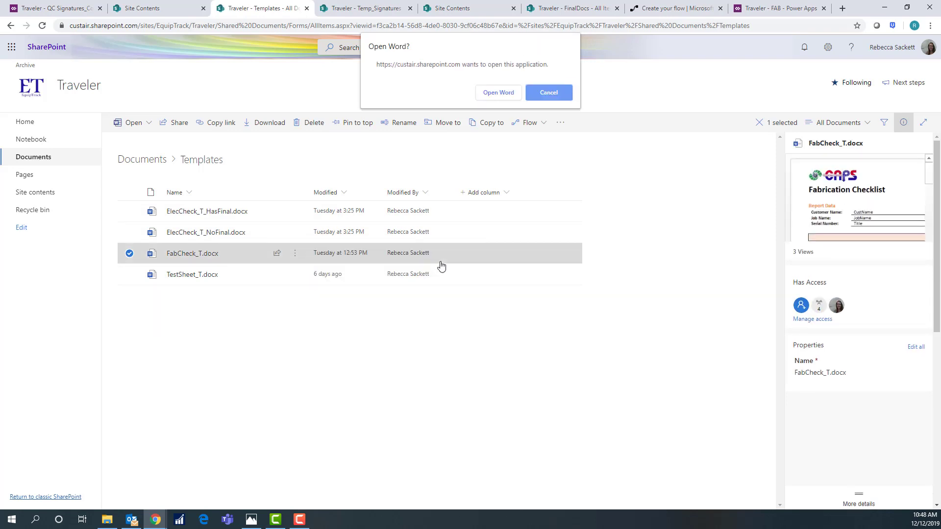
pyautogui.click(502, 93)
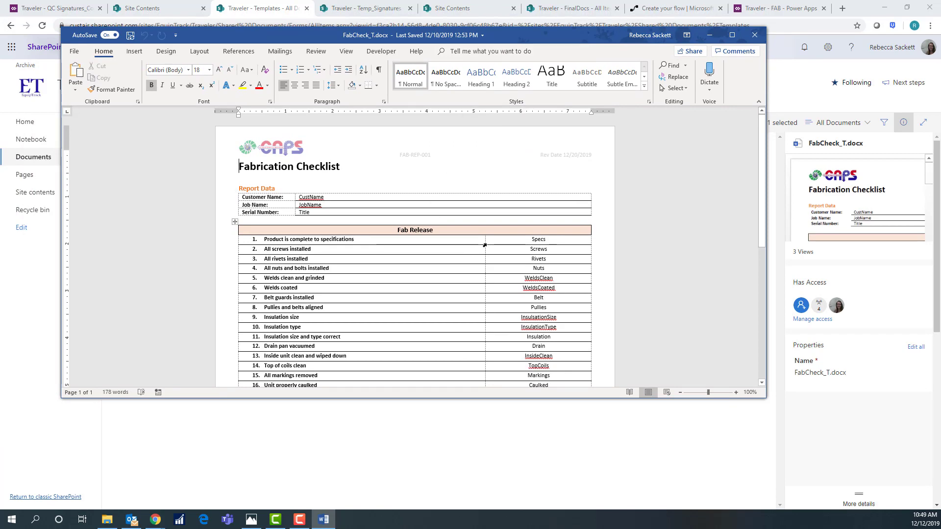
pyautogui.click(732, 34)
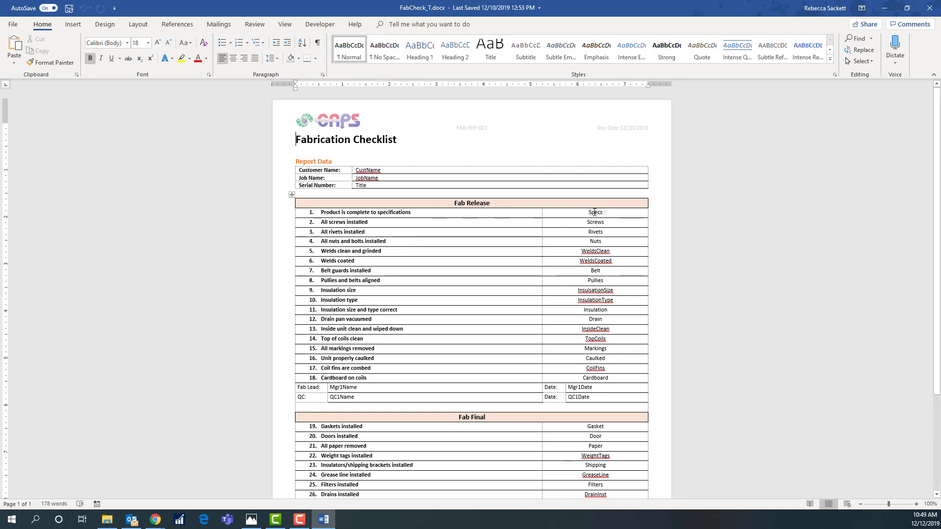
# Step: Try wrapping the word Release in the Fab Release heading in a plain text content control, and undo it
pyautogui.click(594, 211)
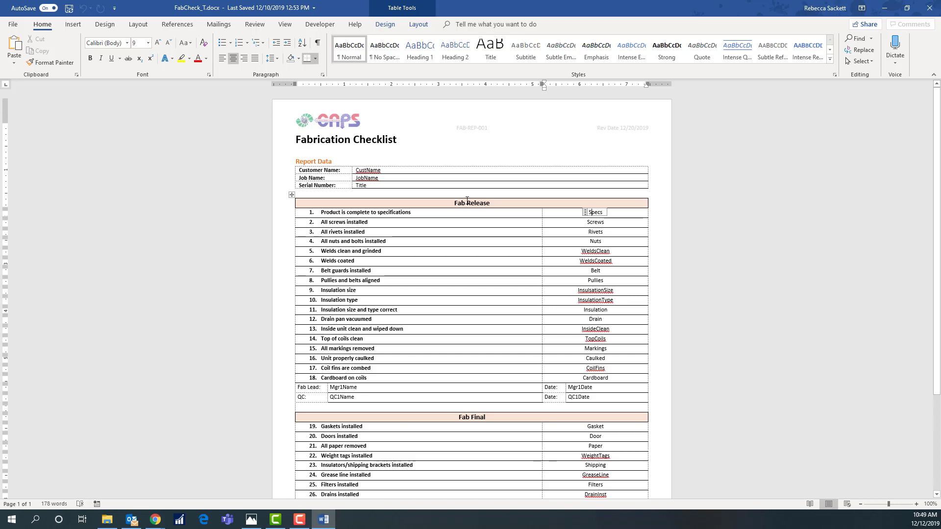
pyautogui.moveTo(468, 200); pyautogui.dragTo(490, 202)
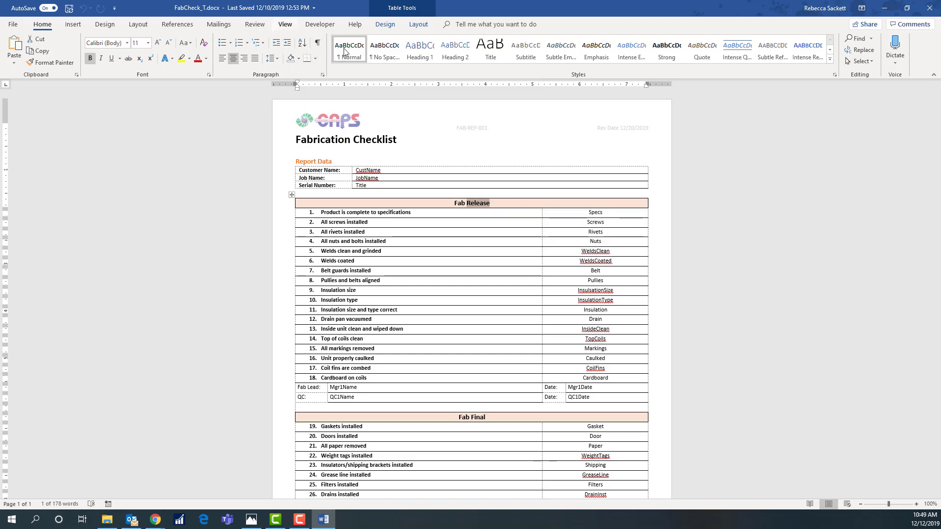
pyautogui.click(320, 25)
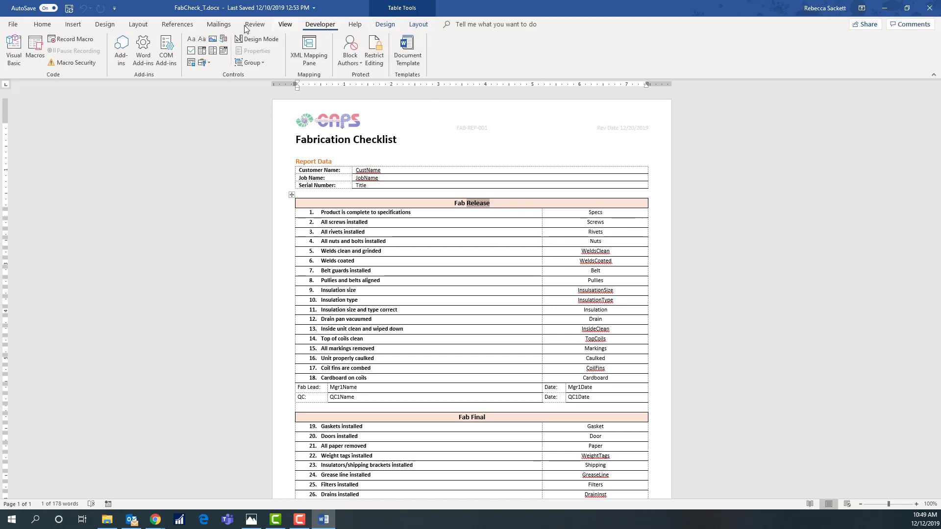
pyautogui.click(202, 40)
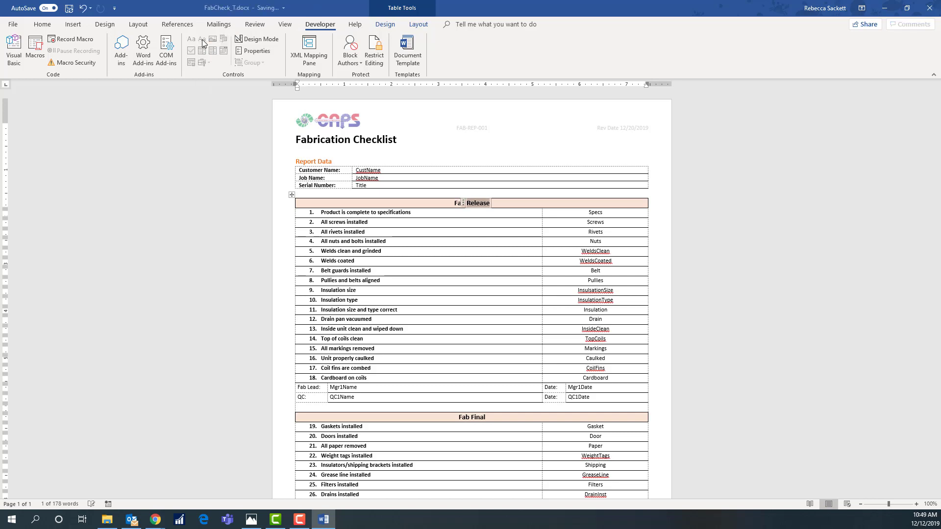
pyautogui.click(82, 8)
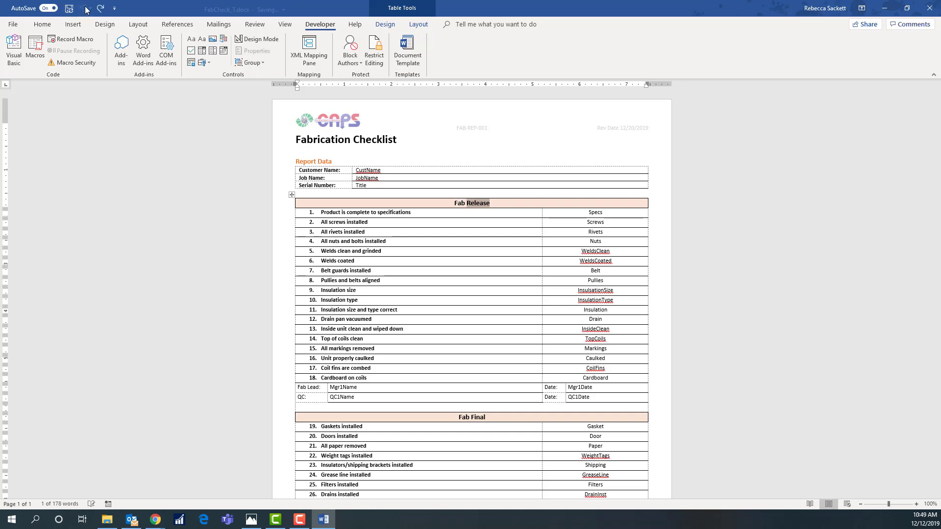
# Step: Examine the checklist's content controls in Design Mode, and the signature picture placeholder and sign date below the Fab Final section
pyautogui.click(260, 42)
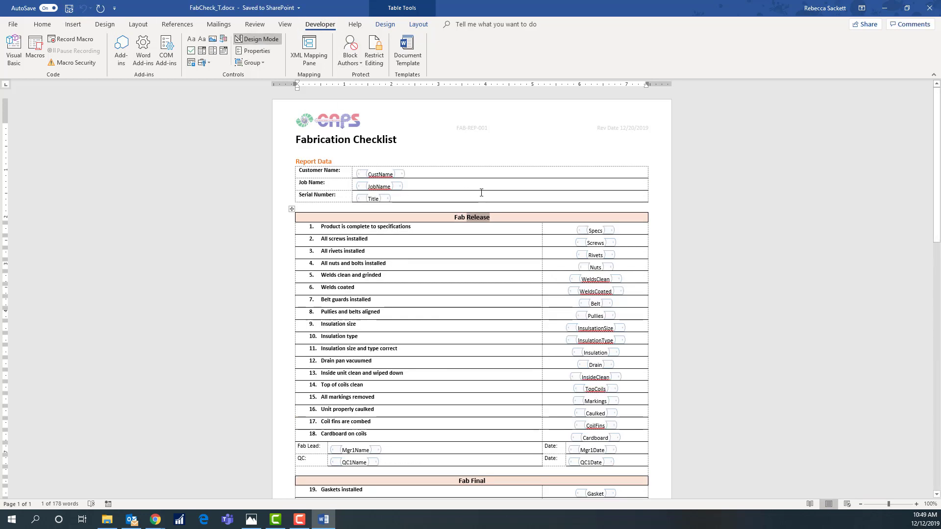
pyautogui.scroll(-5, 591, 266)
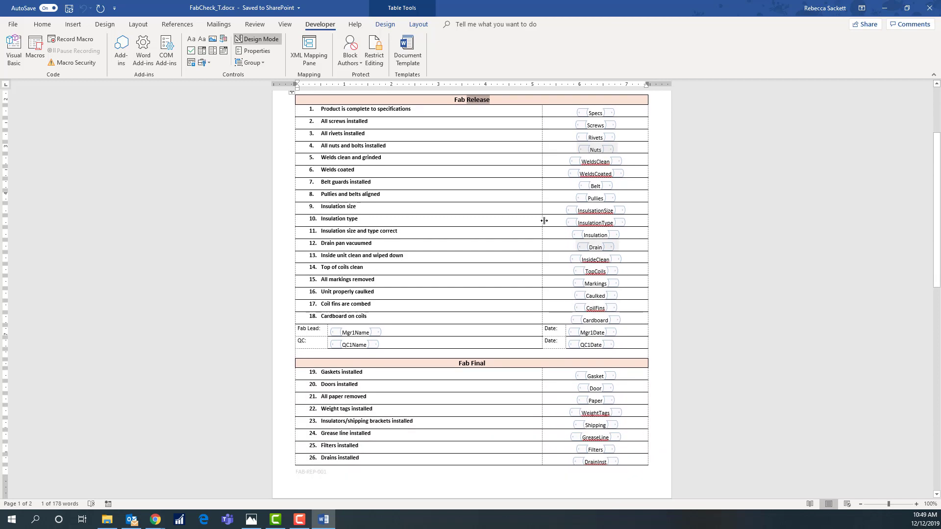
pyautogui.scroll(5, 582, 275)
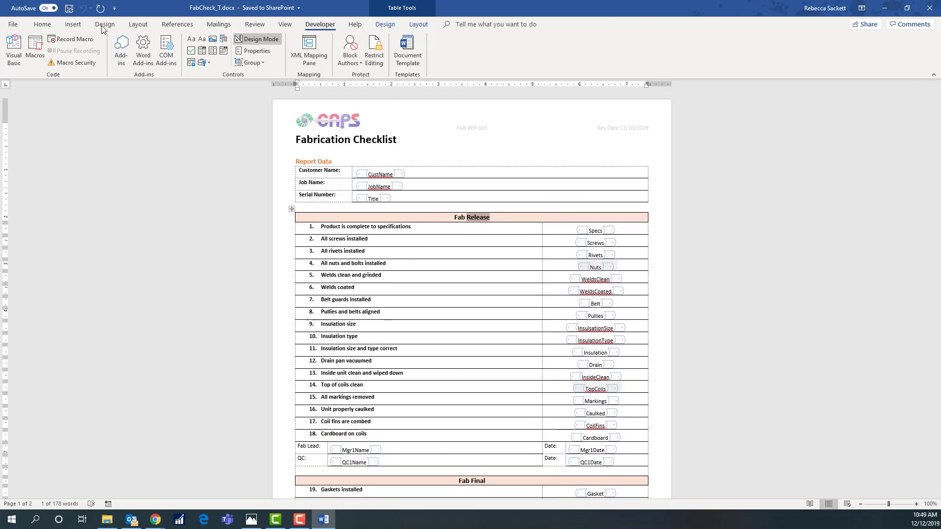
pyautogui.click(255, 41)
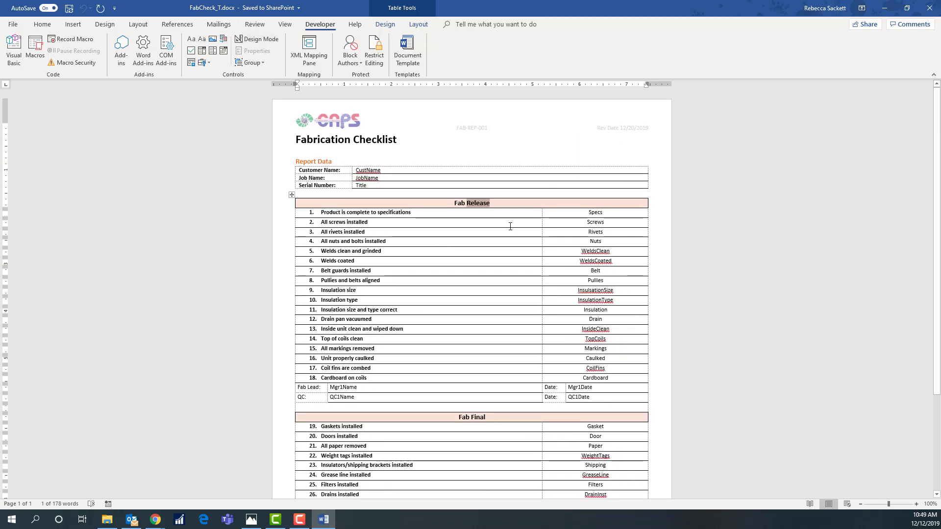
pyautogui.scroll(-5, 510, 226)
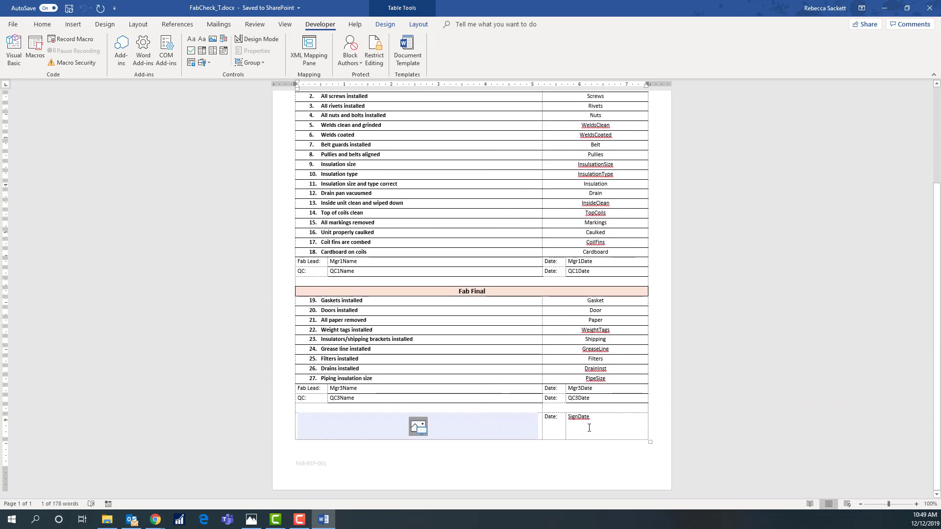
pyautogui.click(496, 408)
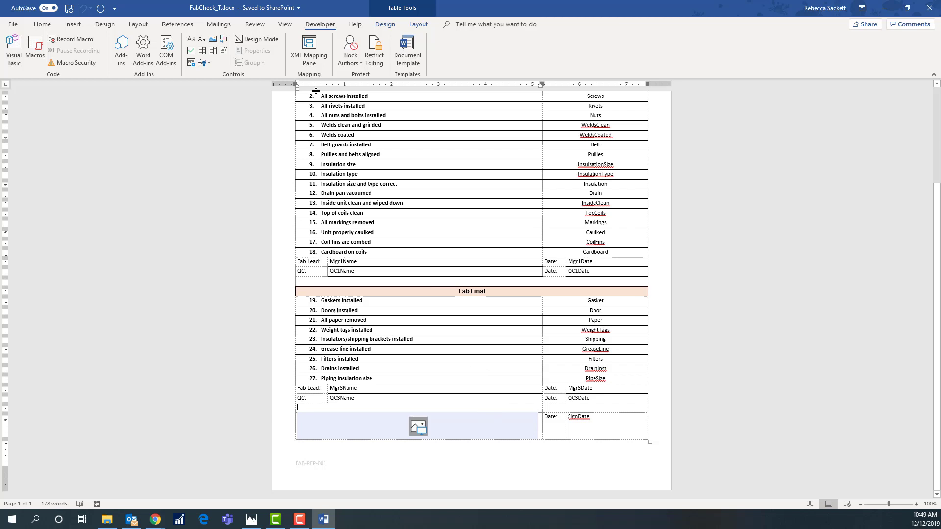
# Step: Try inserting a picture content control in the empty row above the signature placeholder and widening it, and undo both changes
pyautogui.click(214, 39)
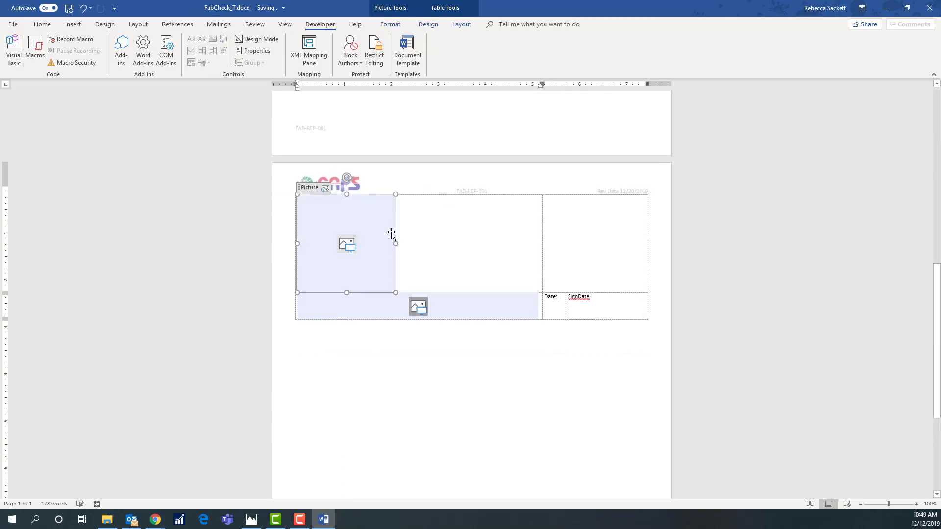
pyautogui.moveTo(395, 244); pyautogui.dragTo(526, 255)
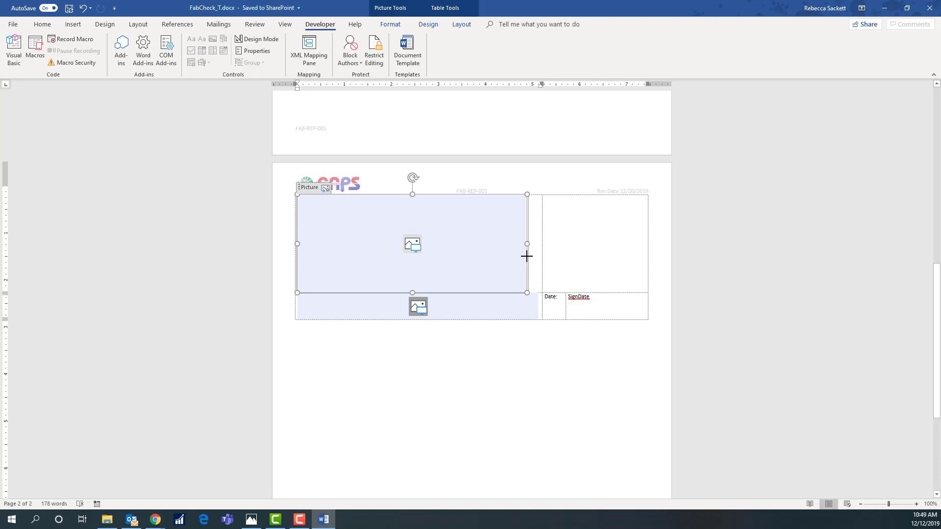
pyautogui.hotkey('ctrl', 'z')
pyautogui.hotkey('ctrl', 'z')
pyautogui.scroll(4, 532, 332)
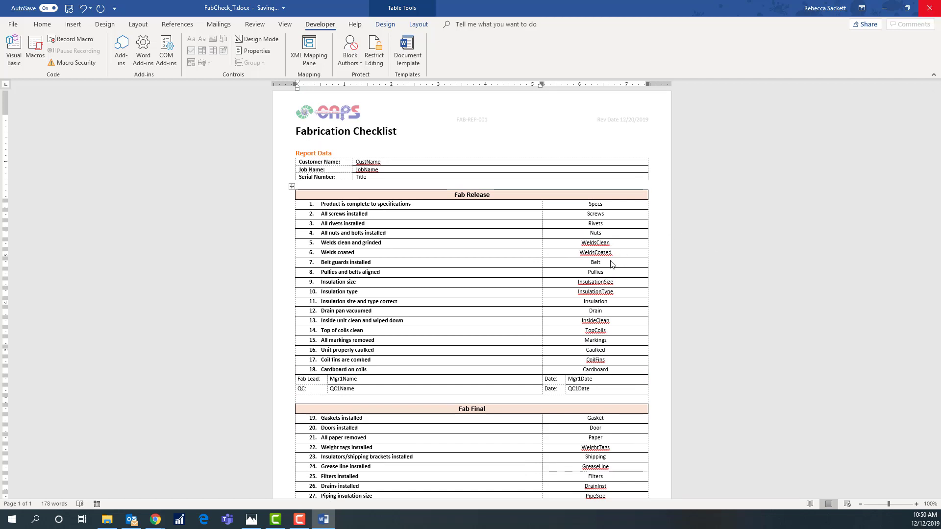
# Step: Close FabCheck_T.docx, switch to the Power Automate flow, and add a Populate a Microsoft Word template action after Get Signature
pyautogui.hotkey('alt', 'F4')
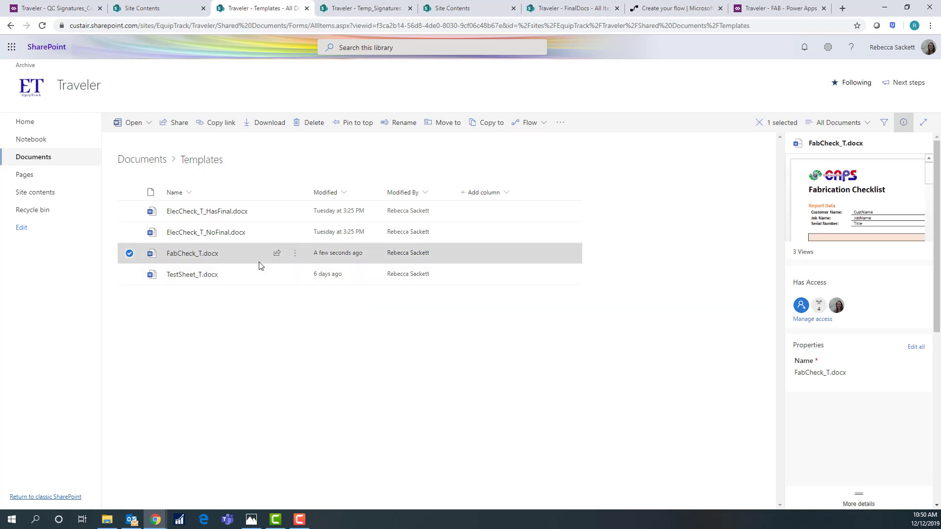
pyautogui.click(680, 8)
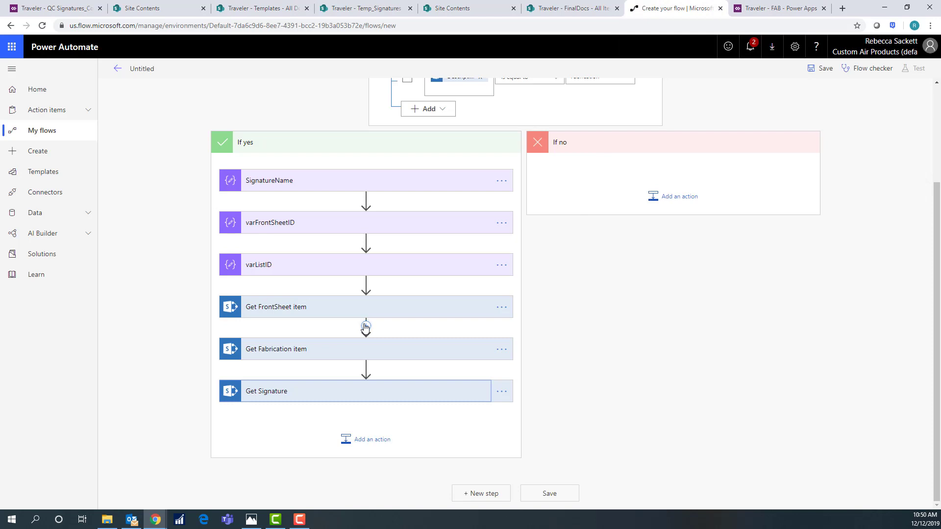
pyautogui.click(372, 440)
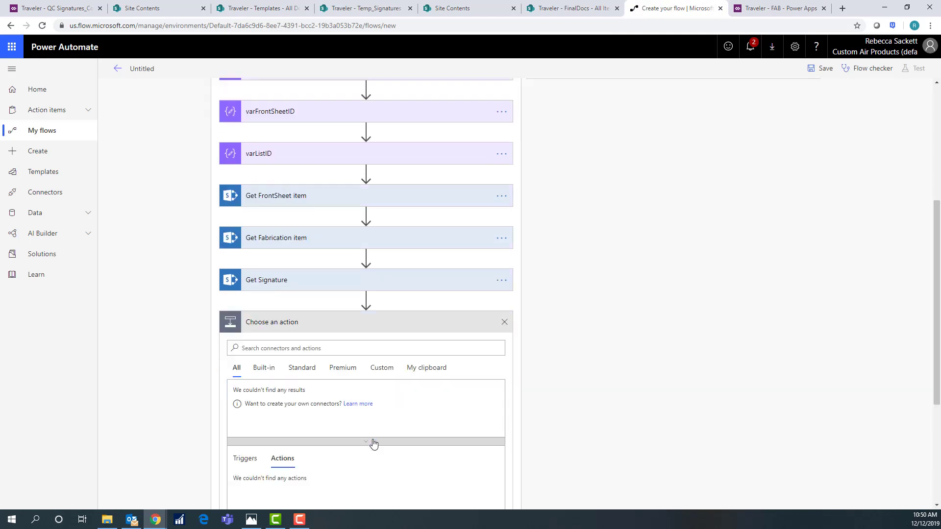
pyautogui.write('Populate')
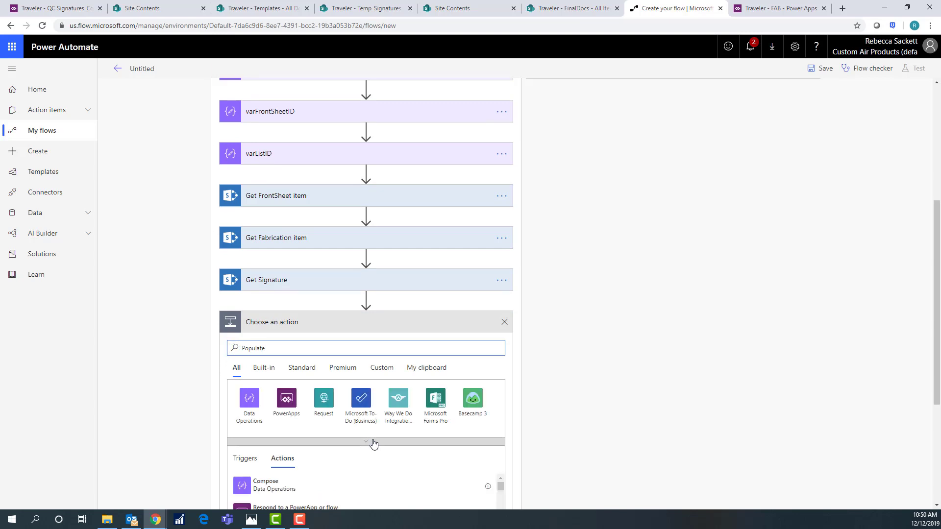
pyautogui.scroll(-1, 585, 330)
pyautogui.scroll(-3, 584, 330)
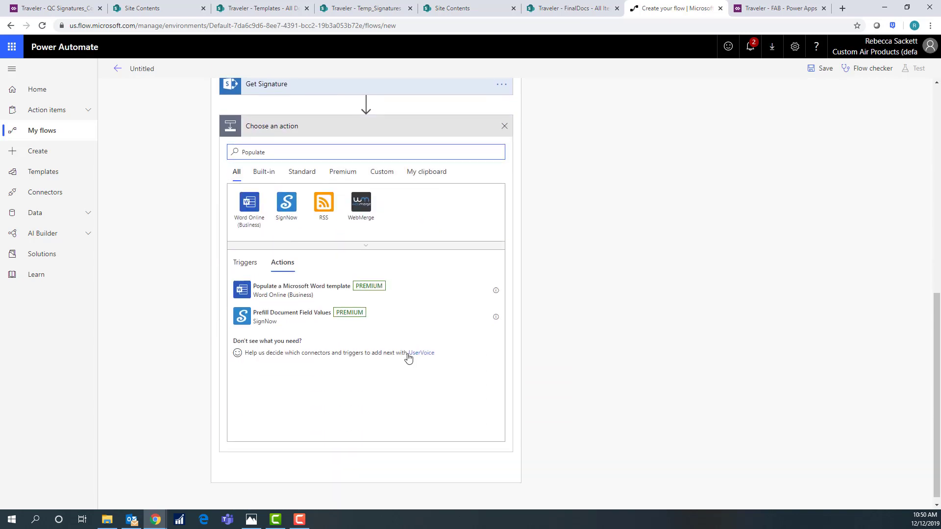
pyautogui.click(278, 290)
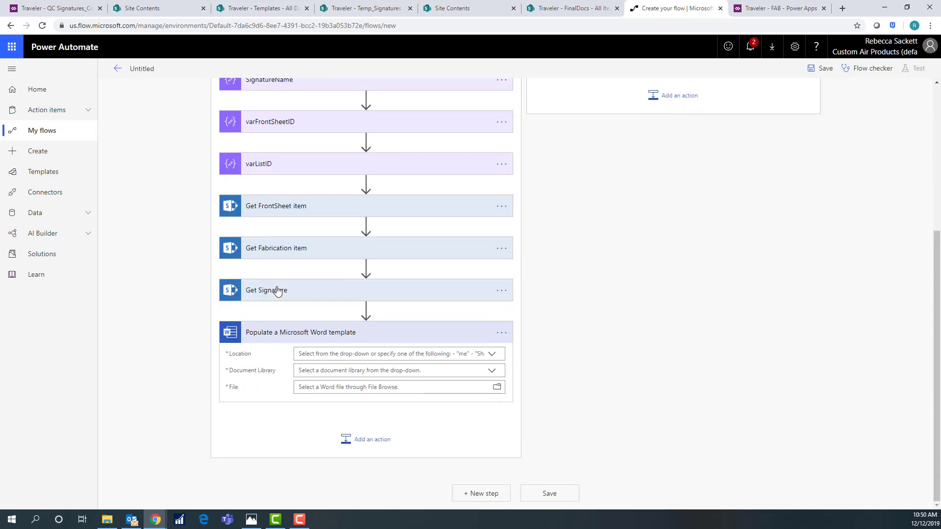
# Step: Set the location of the Populate a Microsoft Word template action to SharePoint Site - Traveler
pyautogui.click(493, 354)
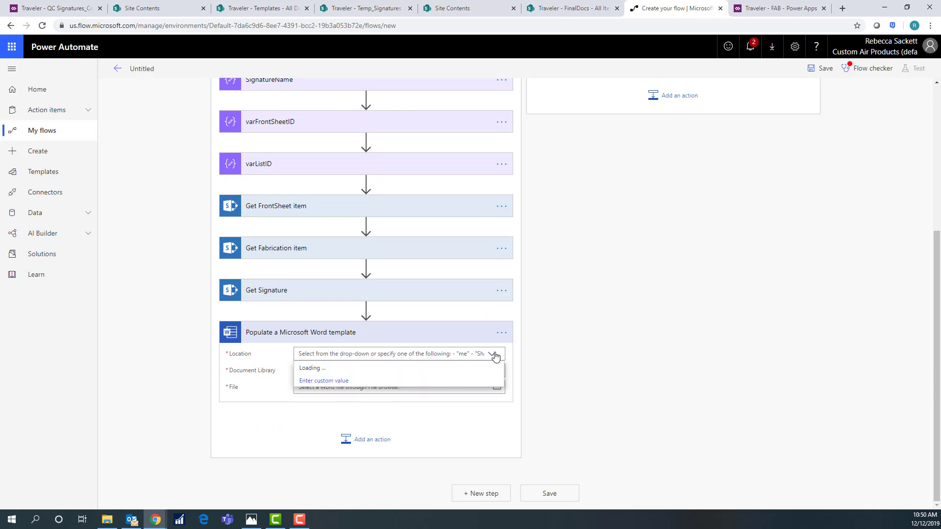
pyautogui.scroll(-5, 434, 416)
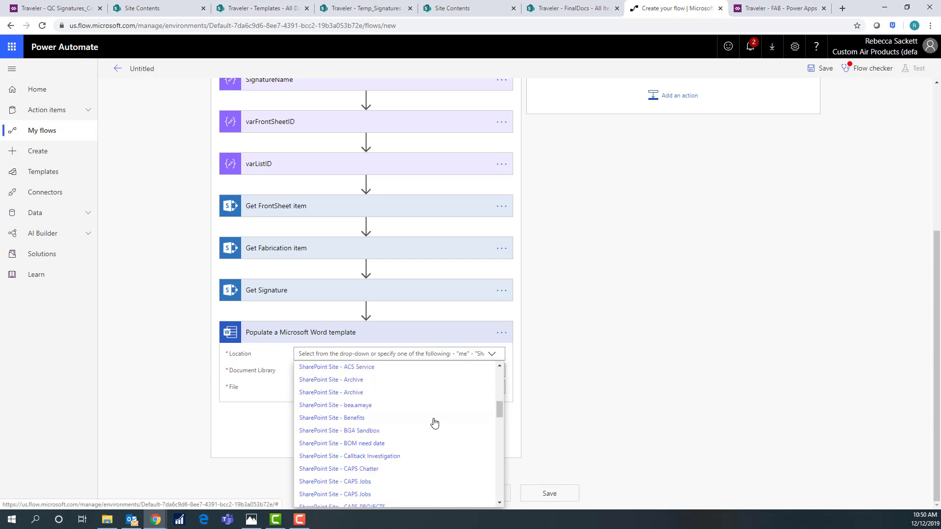
pyautogui.scroll(-15, 427, 450)
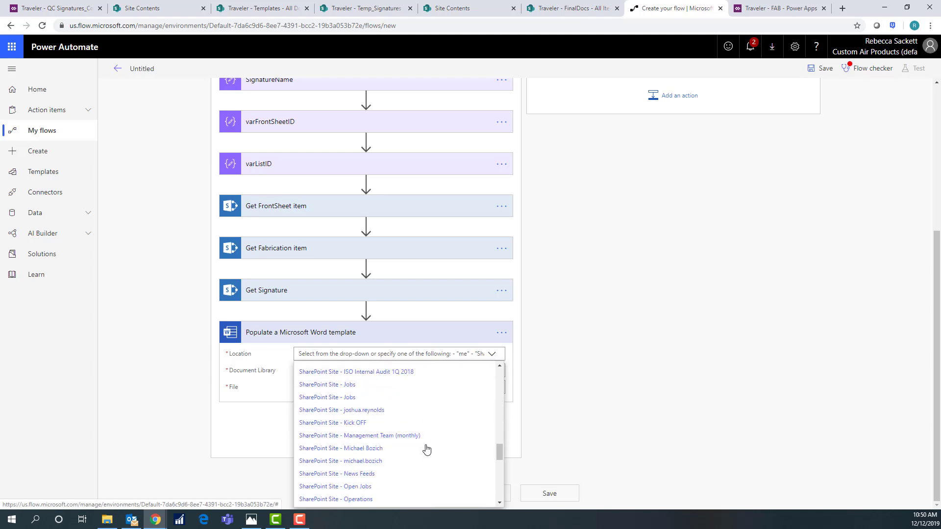
pyautogui.scroll(-10, 427, 450)
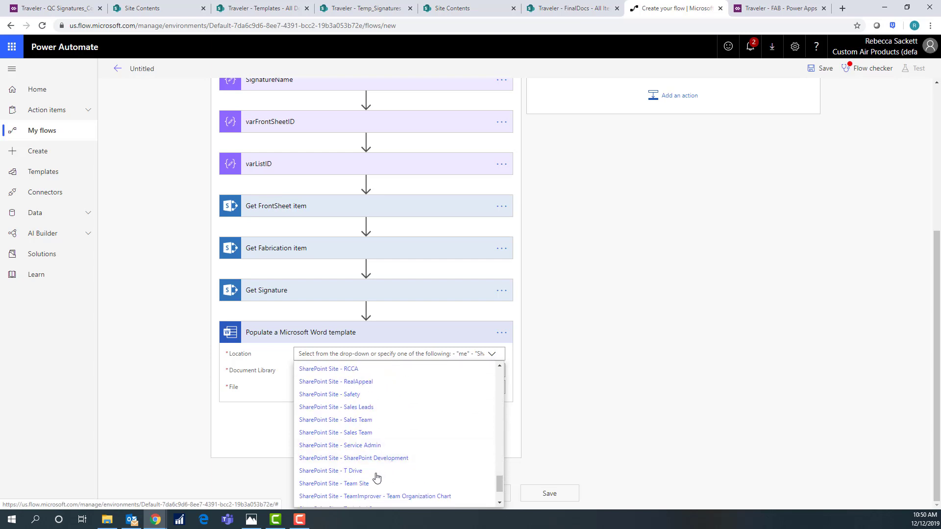
pyautogui.click(363, 486)
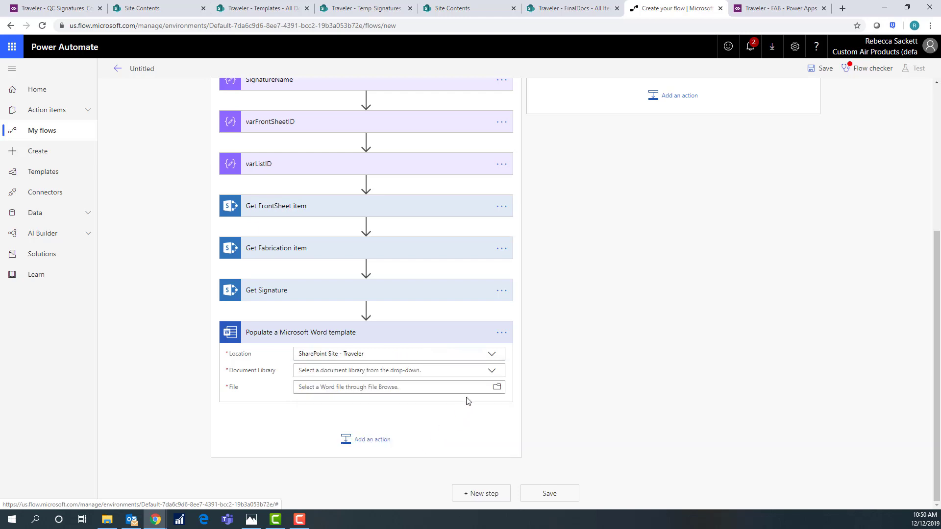
# Step: Set the template action's document library to Documents and its file to /Templates/FabCheck_T.docx
pyautogui.click(492, 371)
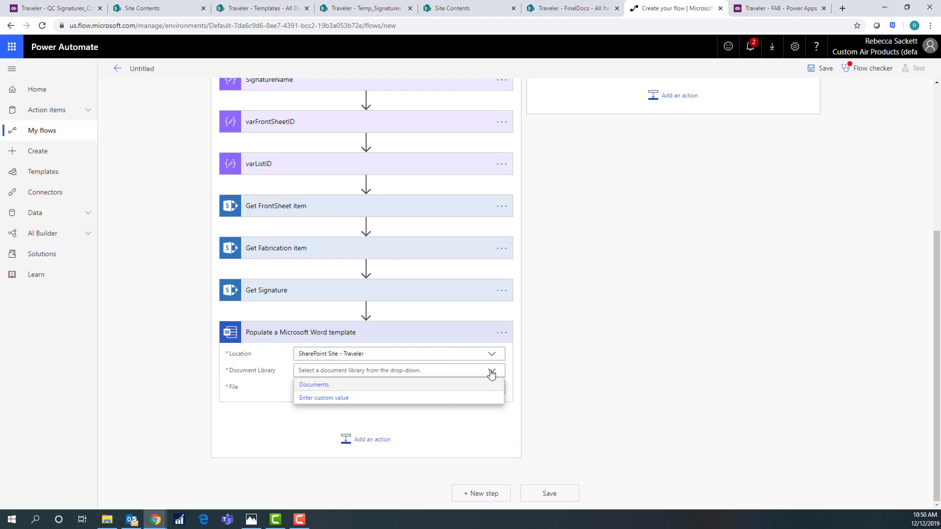
pyautogui.click(492, 385)
pyautogui.click(497, 388)
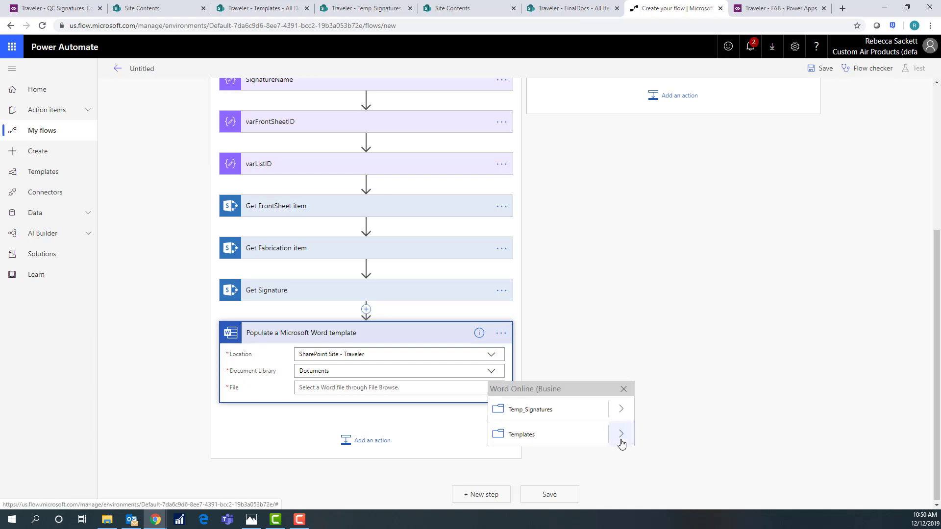
pyautogui.click(621, 434)
pyautogui.click(542, 459)
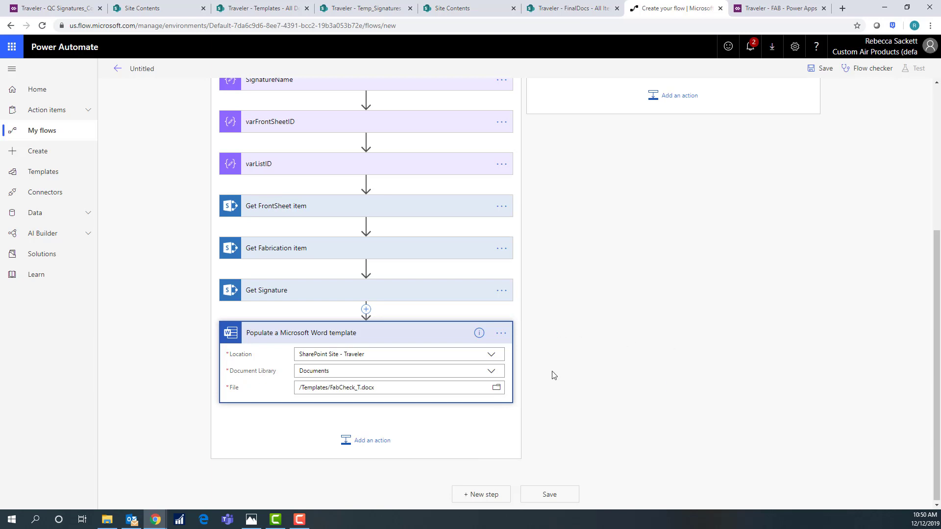
pyautogui.scroll(-4, 686, 332)
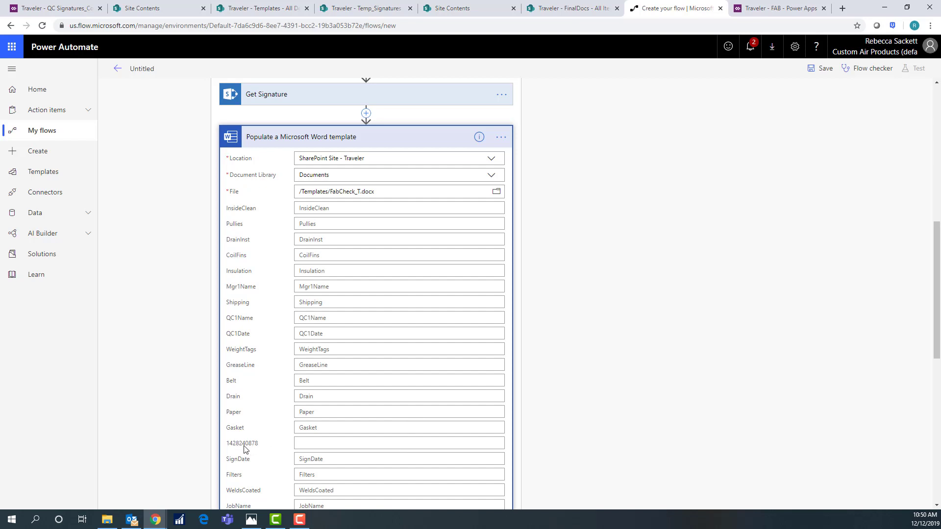
pyautogui.click(307, 445)
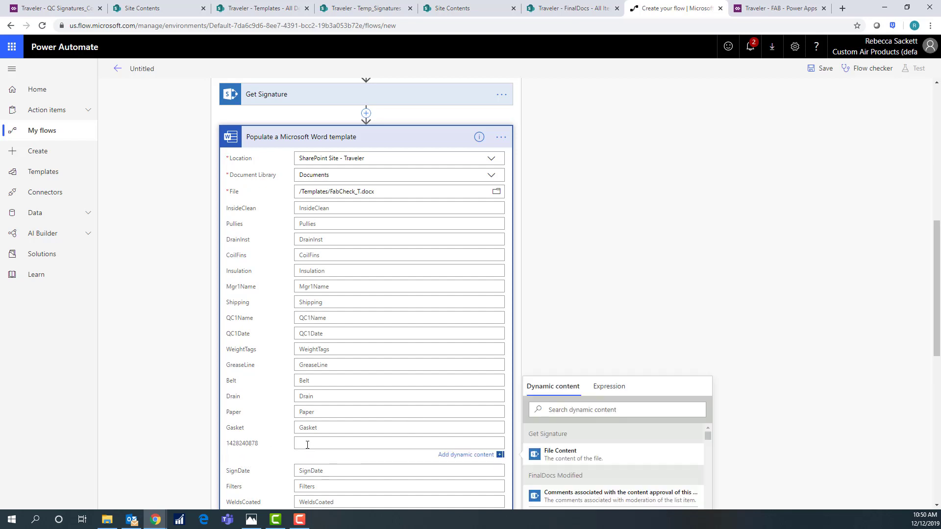
pyautogui.click(572, 456)
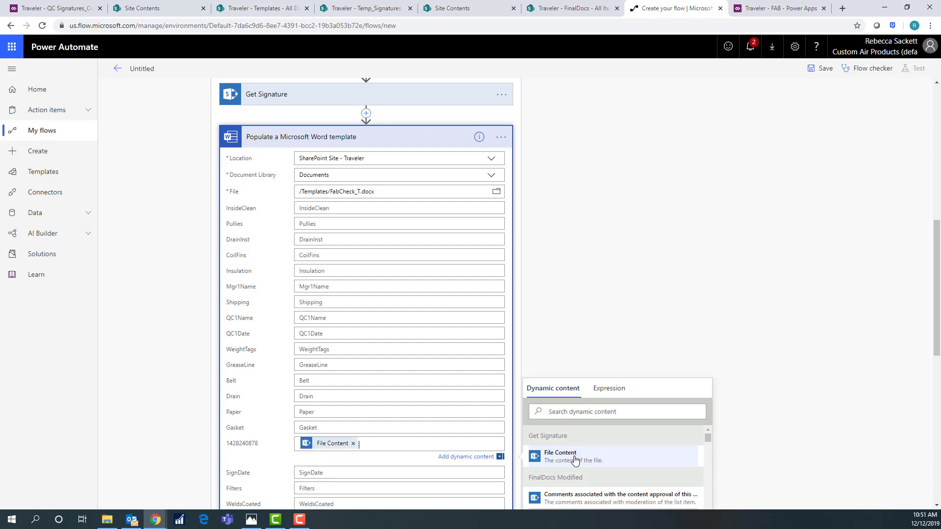
# Step: Fill the InsideClean field with InsideClean from Get Fabrication item, and open the dynamic content search for the Pullies field
pyautogui.click(346, 209)
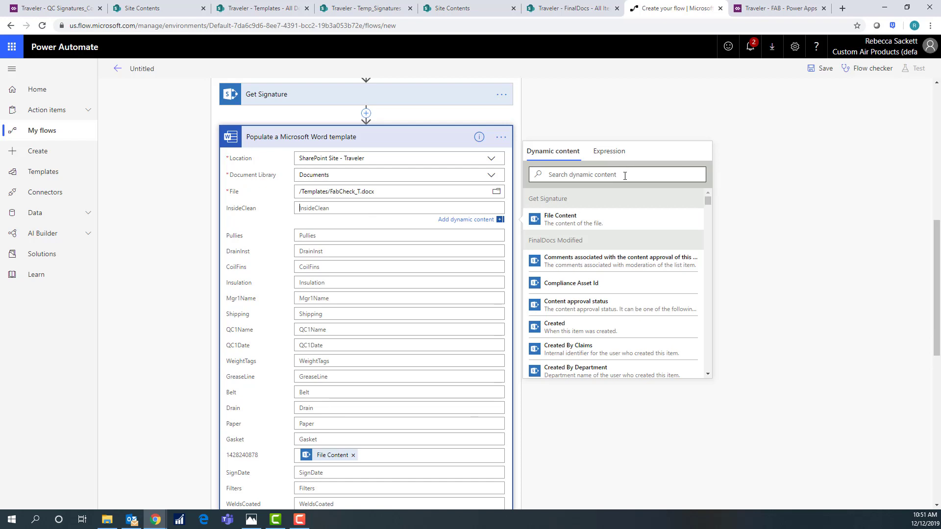
pyautogui.scroll(2, 341, 125)
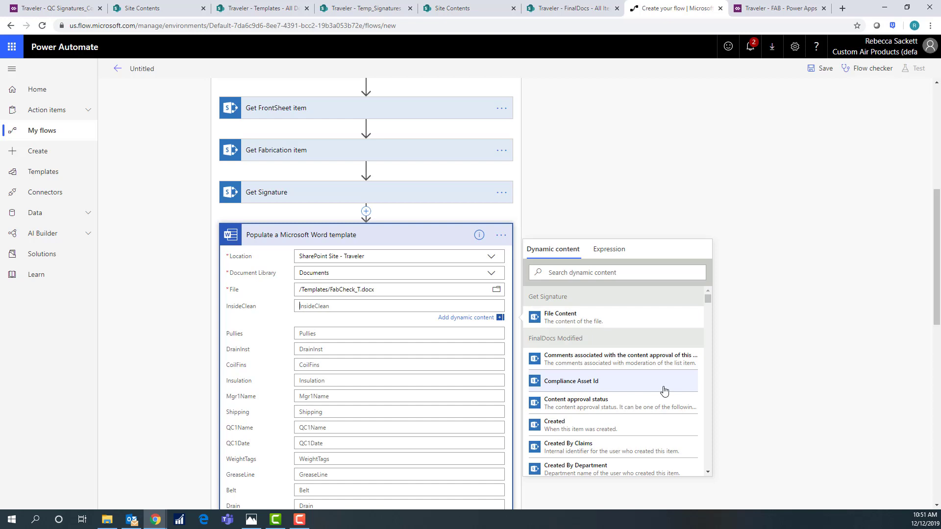
pyautogui.click(625, 272)
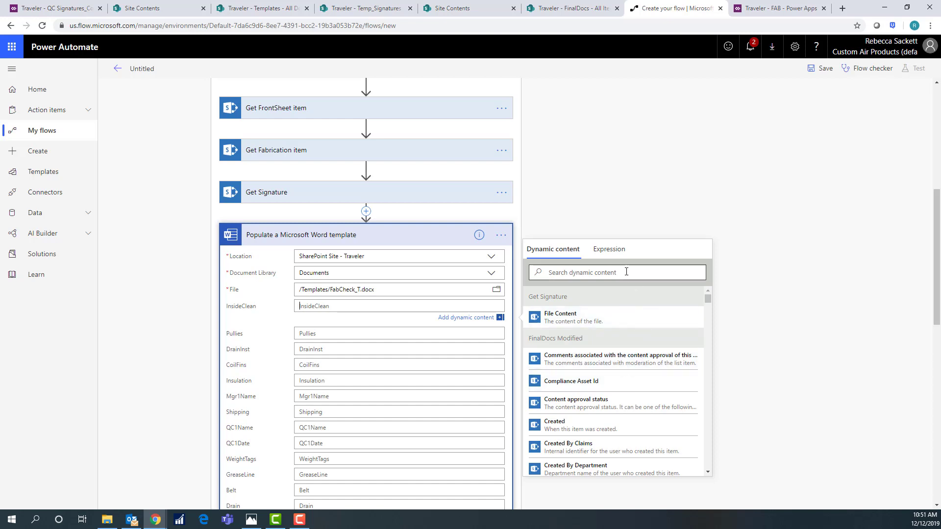
pyautogui.write('insid')
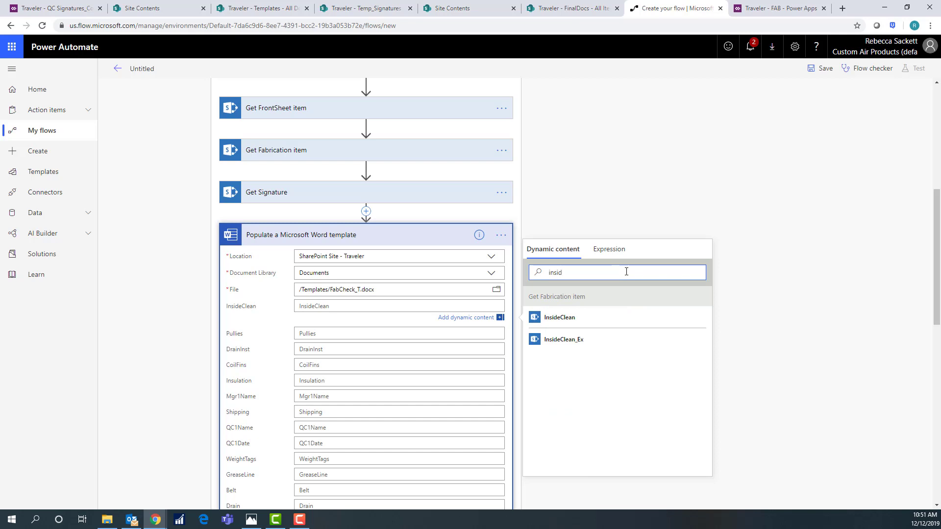
pyautogui.click(593, 319)
pyautogui.click(351, 333)
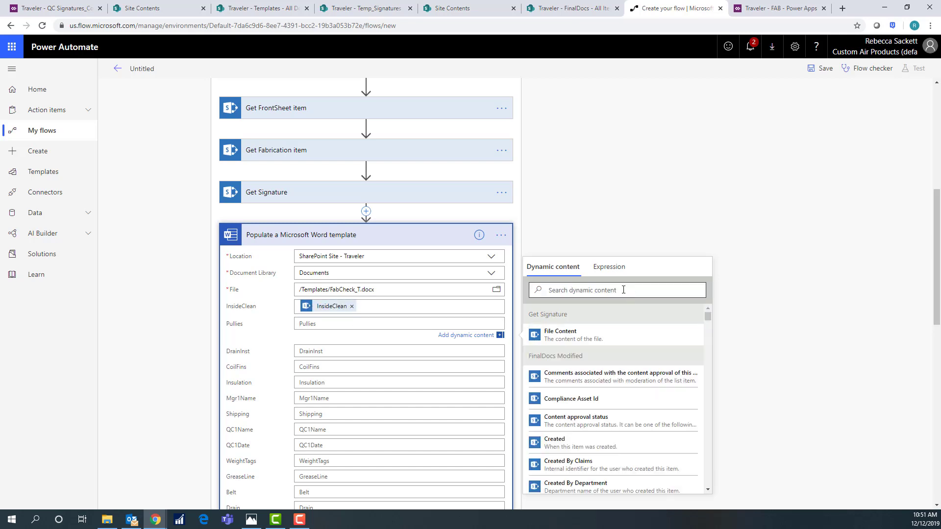
pyautogui.click(623, 290)
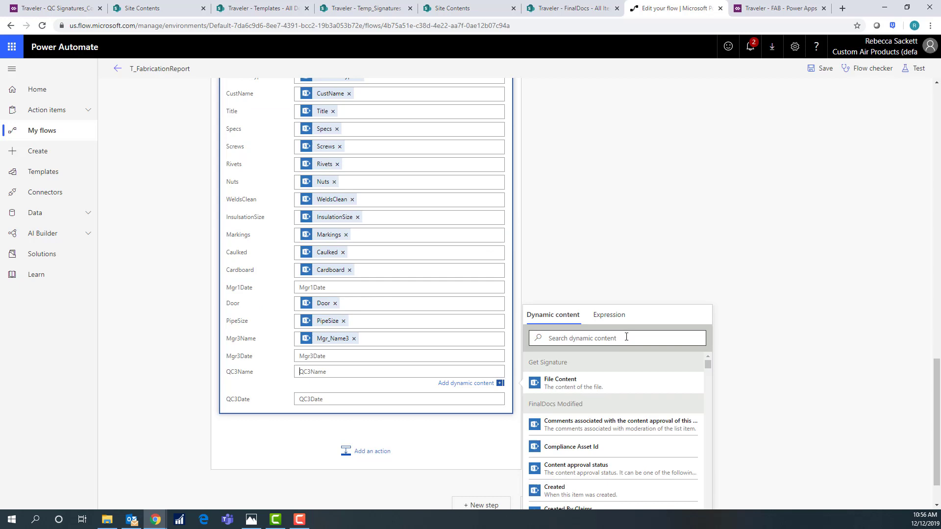
# Step: Fill the QC3Name field with QC_Name3 from Get Fabrication item
pyautogui.write('qc')
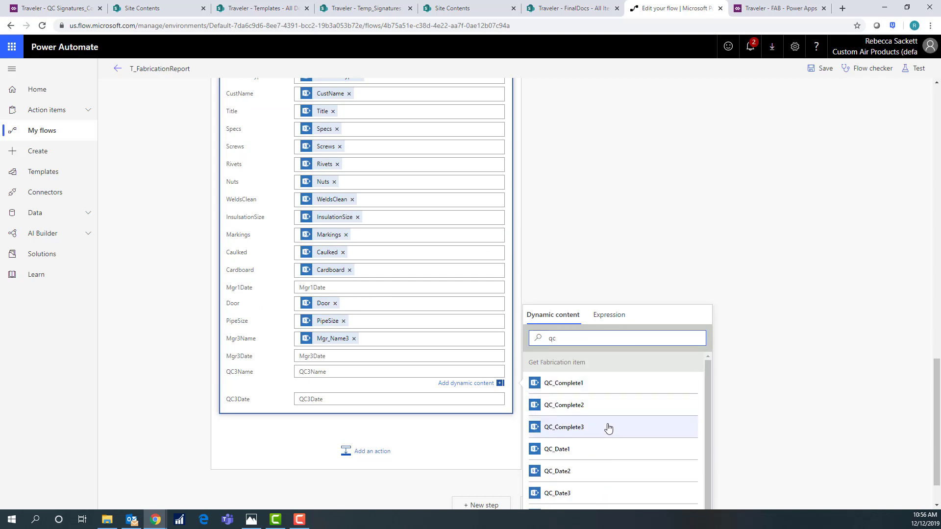
pyautogui.scroll(-3, 604, 443)
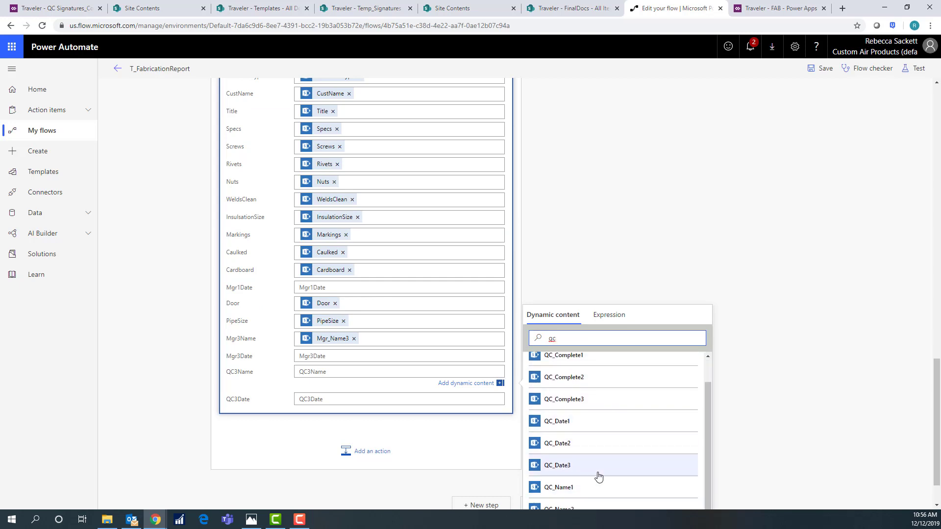
pyautogui.click(591, 482)
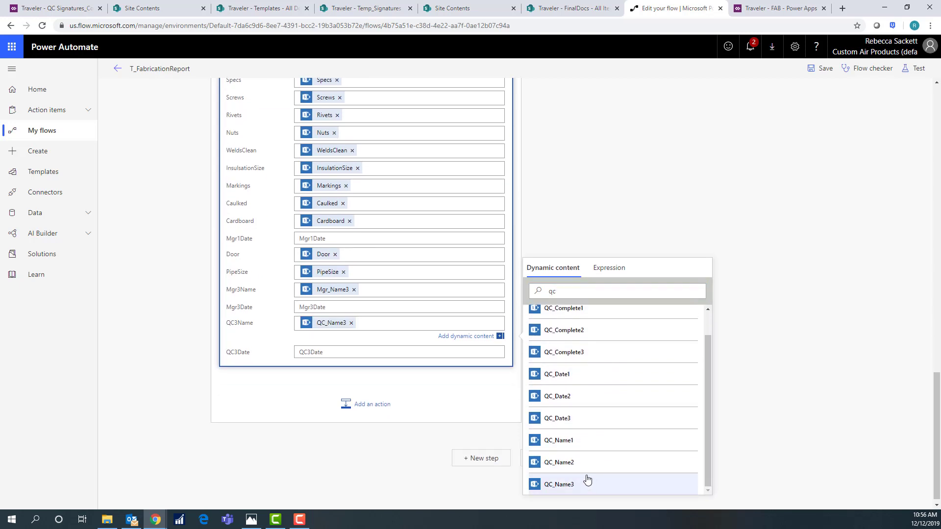
# Step: Search the dynamic content for "qc" to find a value for the QC3Date field
pyautogui.click(346, 353)
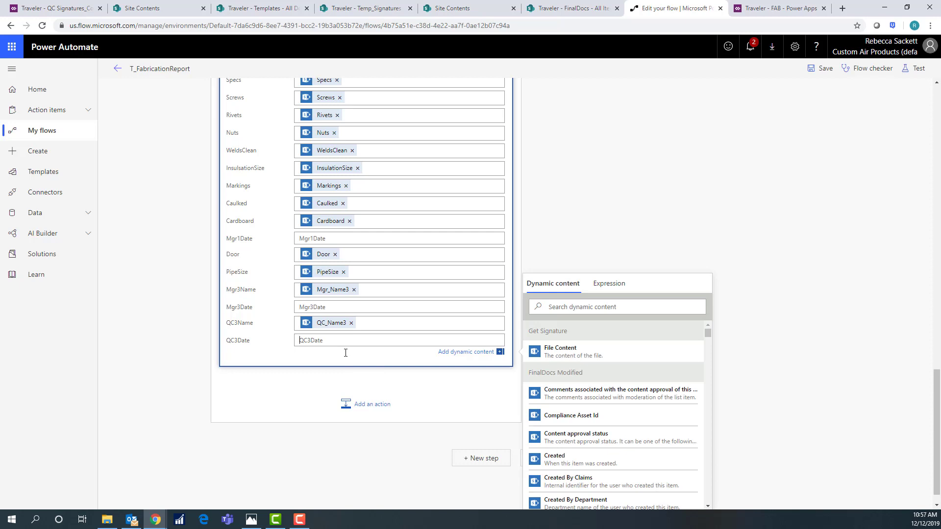
pyautogui.click(681, 310)
pyautogui.write('qc')
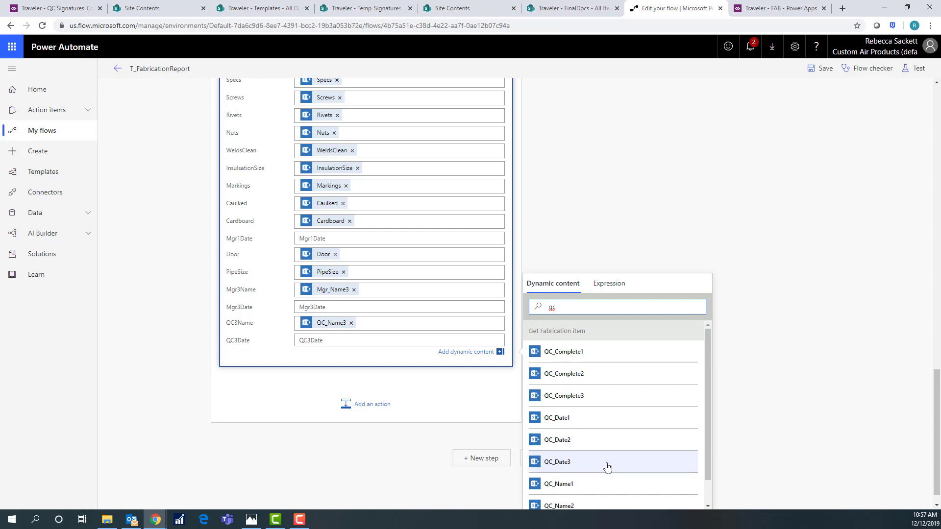
pyautogui.scroll(-1, 608, 467)
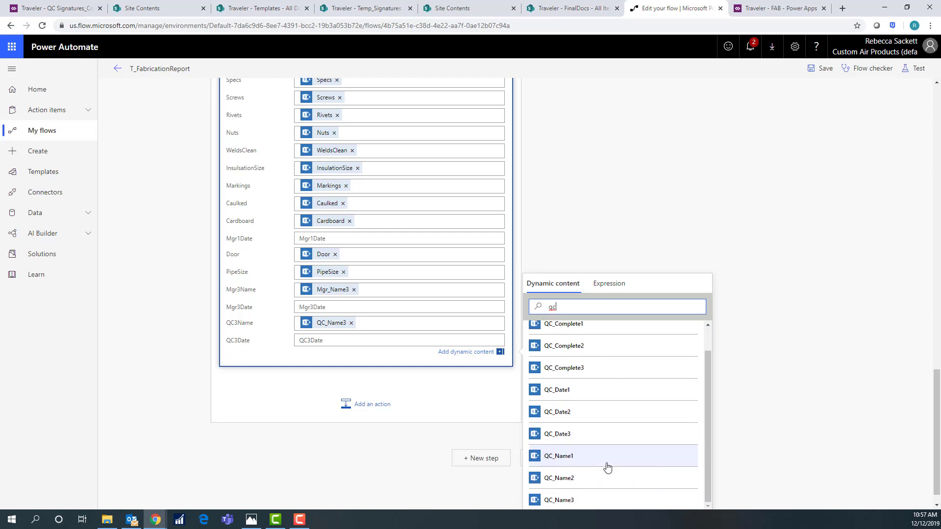
pyautogui.scroll(-1, 606, 467)
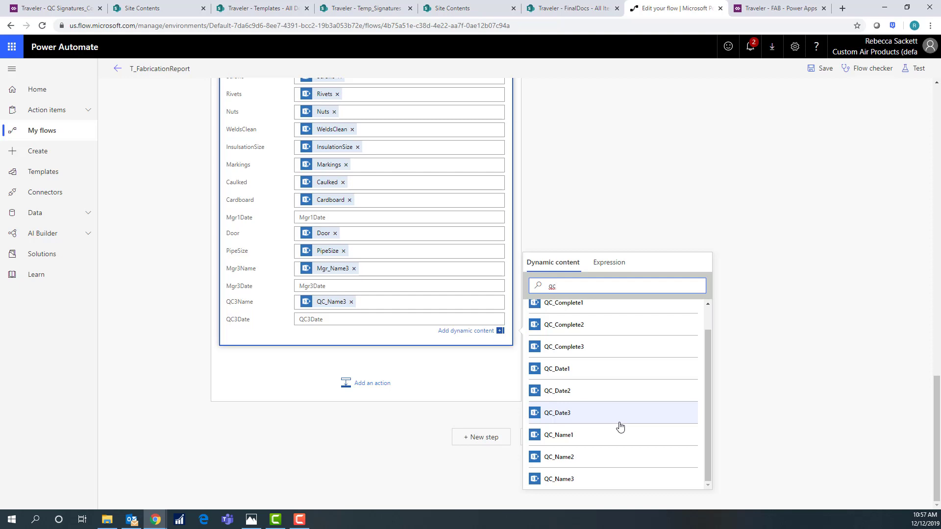
# Step: Start a formatDateTime expression for the QC3Date field
pyautogui.click(438, 319)
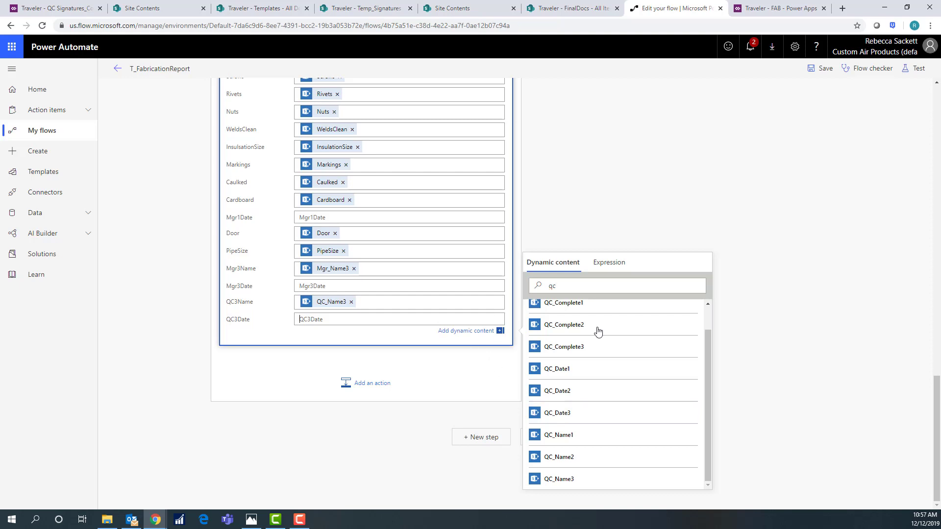
pyautogui.click(618, 267)
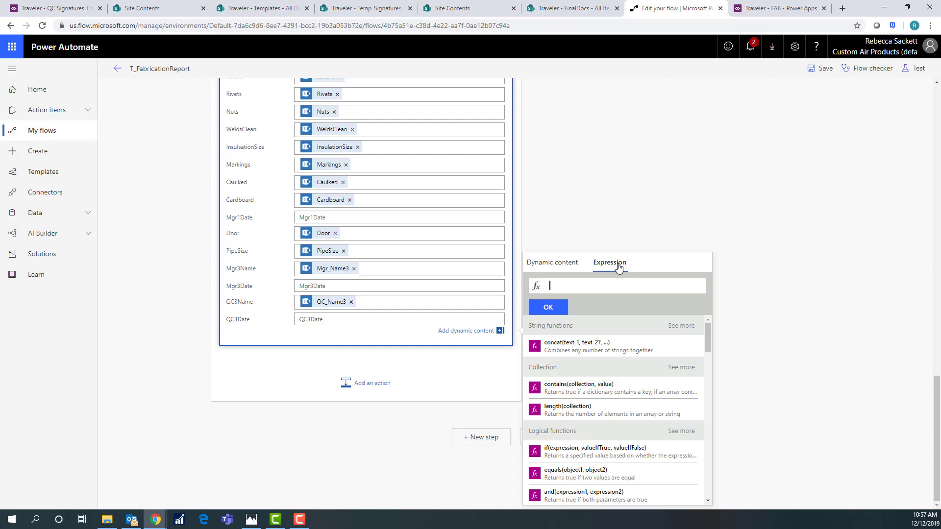
pyautogui.write('form')
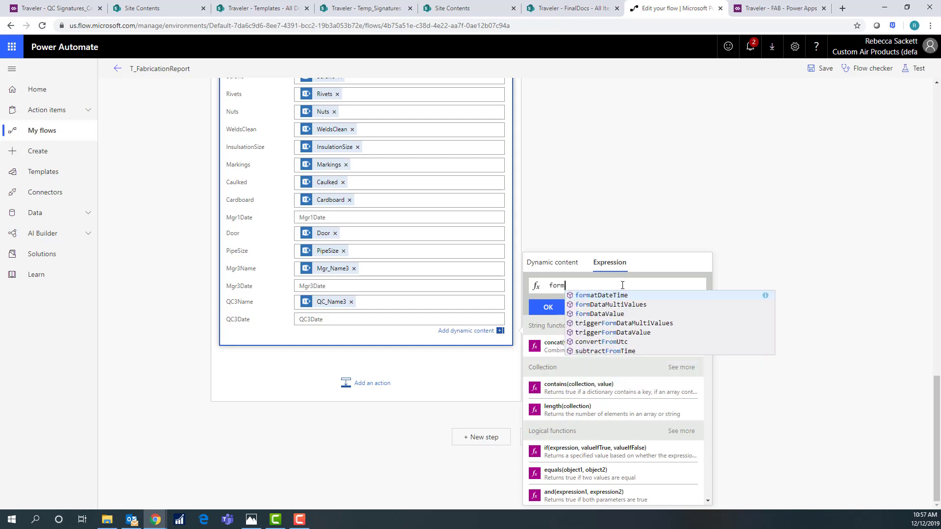
pyautogui.click(623, 297)
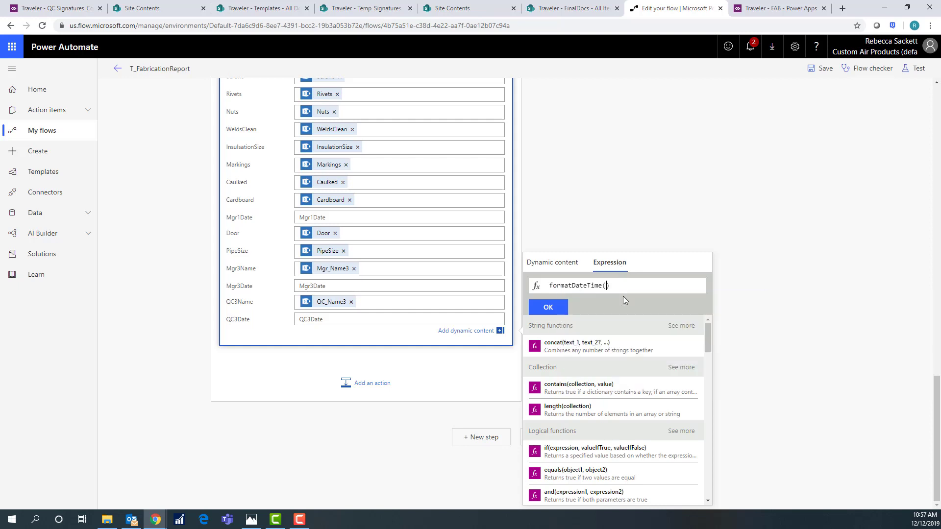
pyautogui.write('(')
# Step: Insert QC_Complete3 from Get Fabrication item as the timestamp of the formatDateTime expression
pyautogui.click(538, 268)
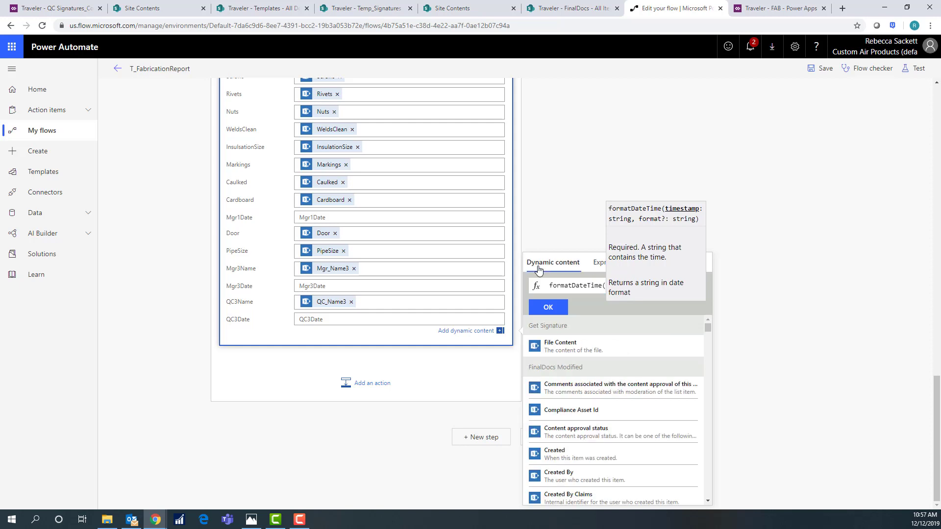
pyautogui.scroll(-5, 639, 446)
pyautogui.scroll(-10, 638, 445)
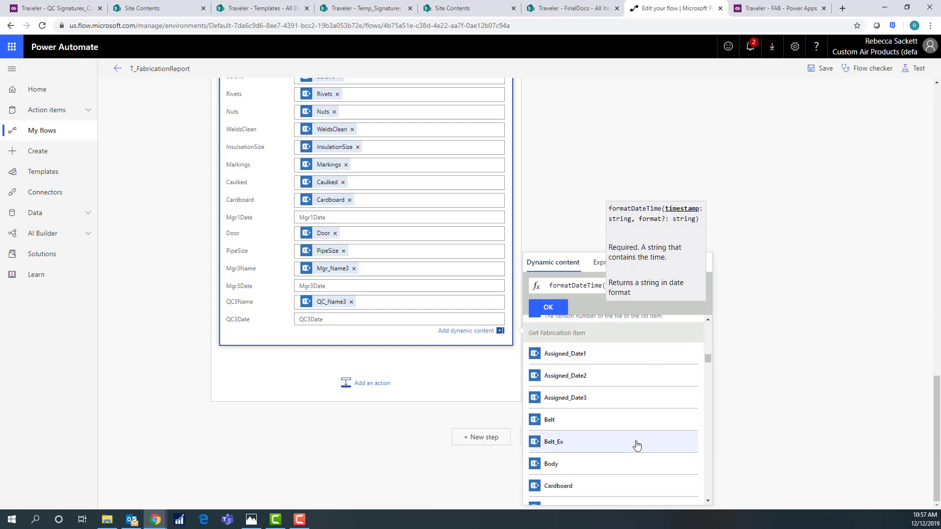
pyautogui.scroll(-5, 638, 445)
pyautogui.scroll(-10, 638, 445)
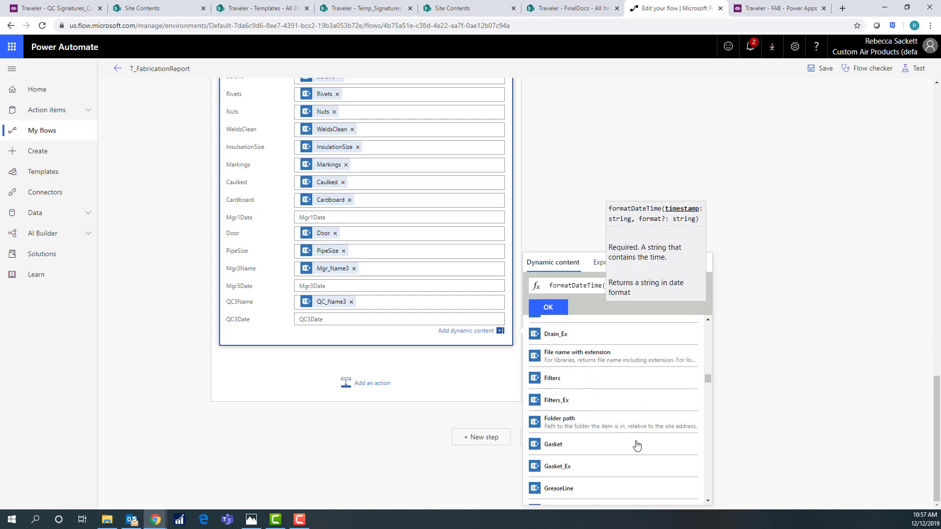
pyautogui.scroll(-10, 637, 445)
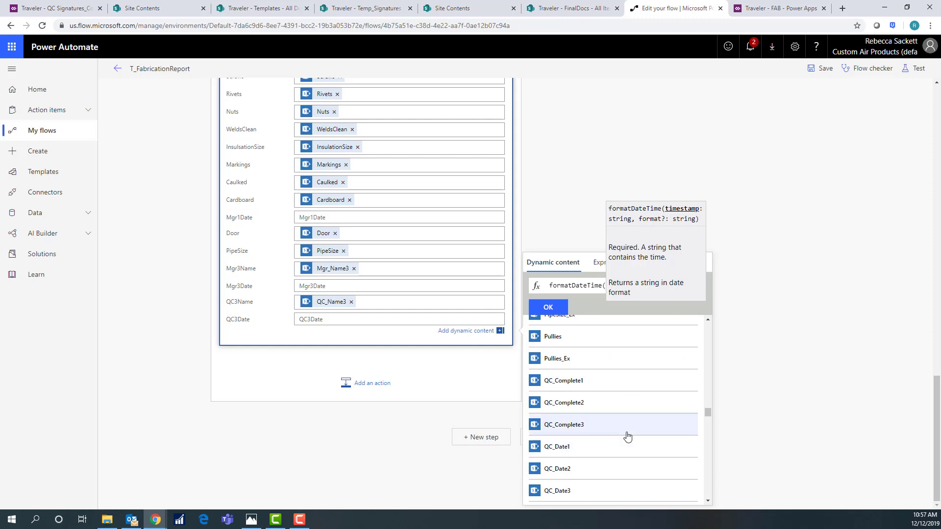
pyautogui.click(628, 435)
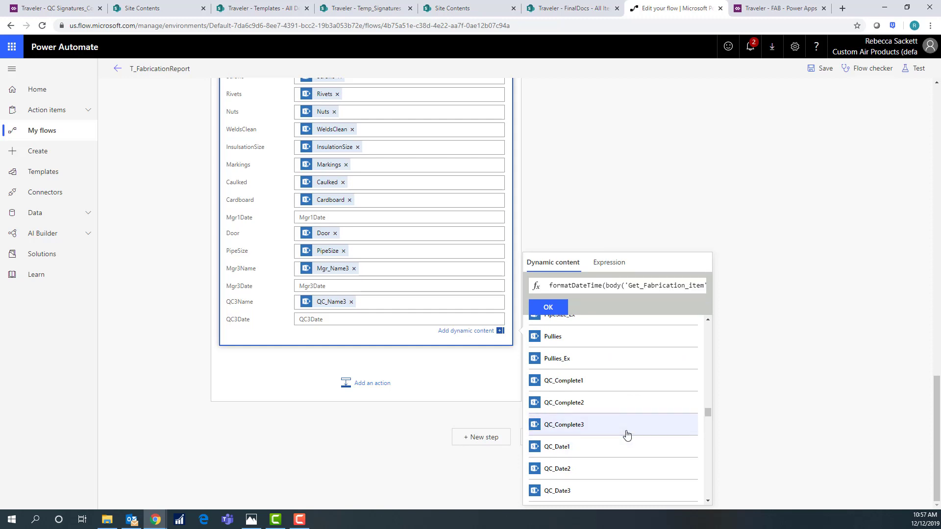
# Step: Change the column referenced in the expression's timestamp to QC_Date3
pyautogui.moveTo(636, 287); pyautogui.dragTo(912, 288)
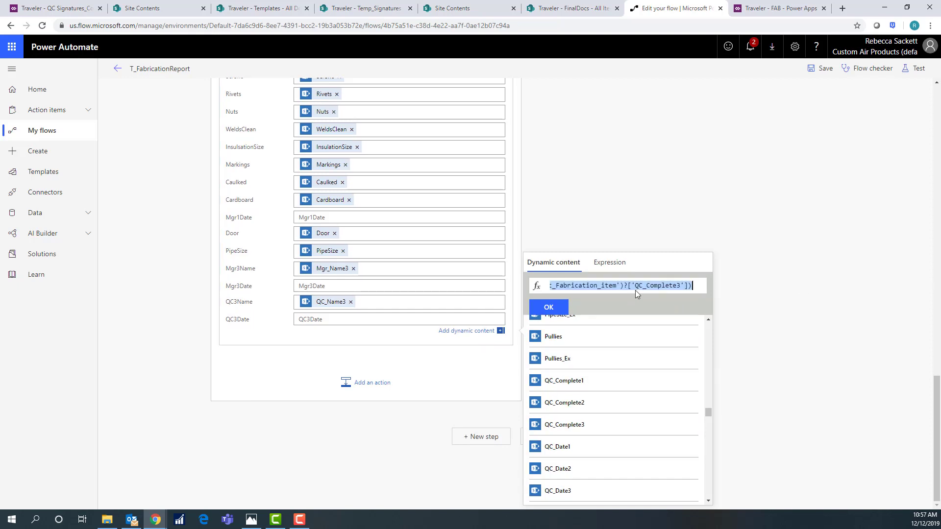
pyautogui.click(649, 286)
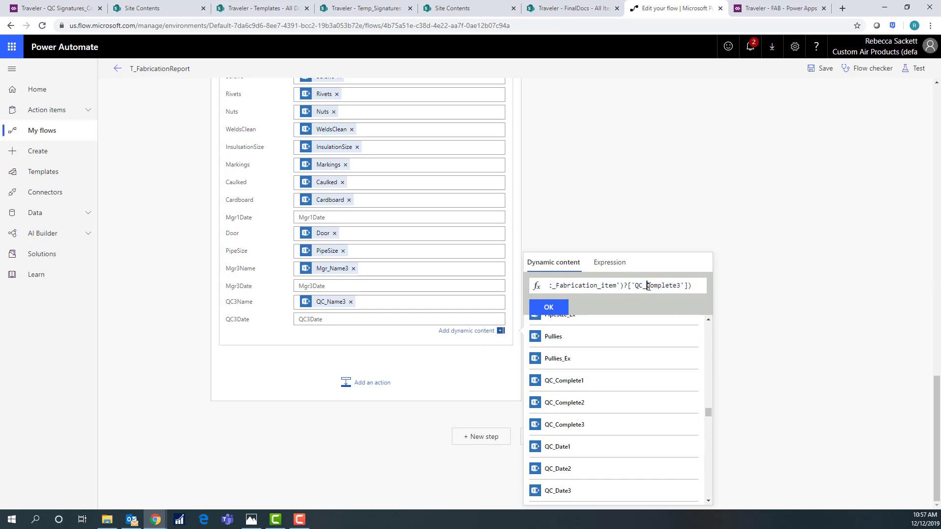
pyautogui.moveTo(648, 287); pyautogui.dragTo(678, 286)
pyautogui.write('Date')
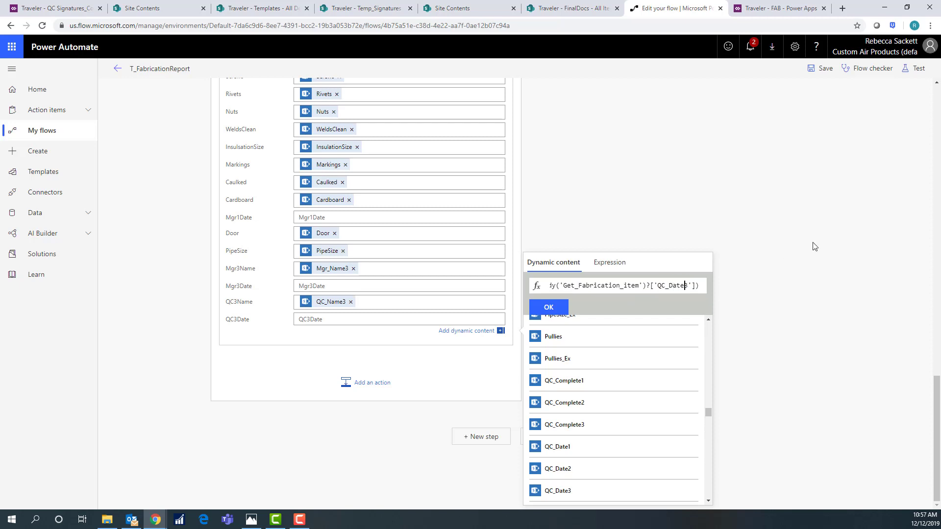
# Step: Add the format 'MM/dd/yyyy' as the expression's second argument and insert the expression into the QC3Date field
pyautogui.press('End')
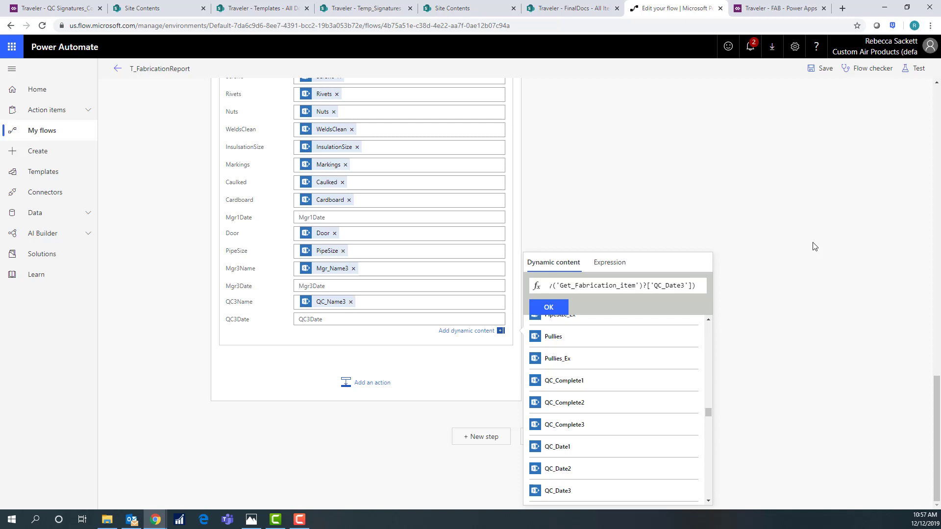
pyautogui.write(",'MM")
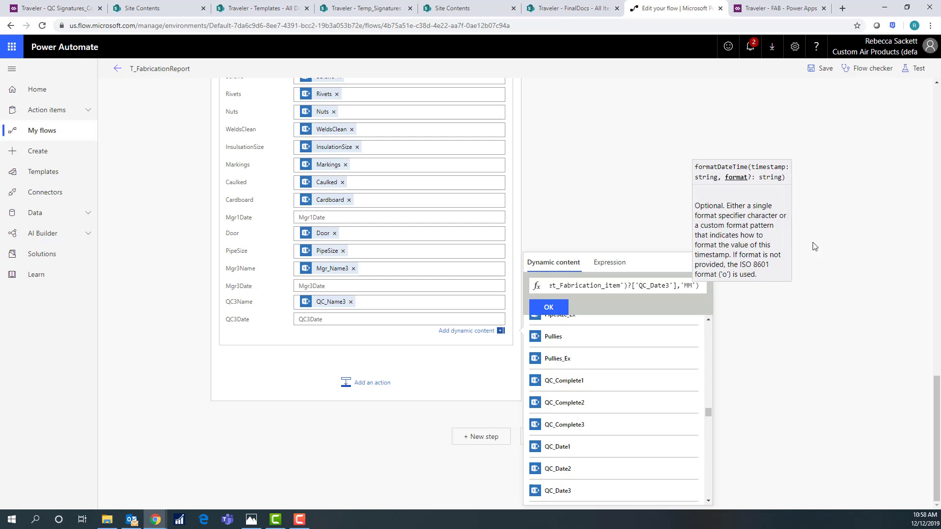
pyautogui.write('/dd/y')
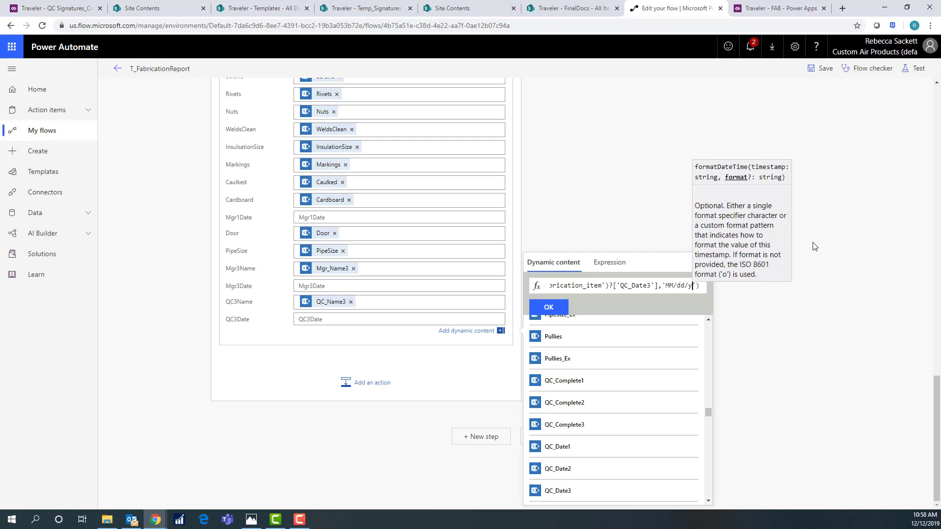
pyautogui.write('yyy')
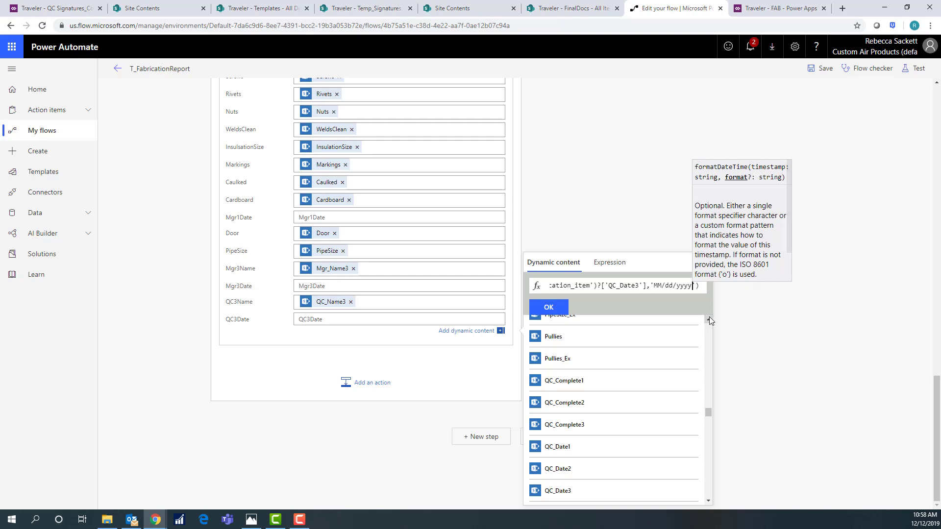
pyautogui.write("'")
pyautogui.click(557, 308)
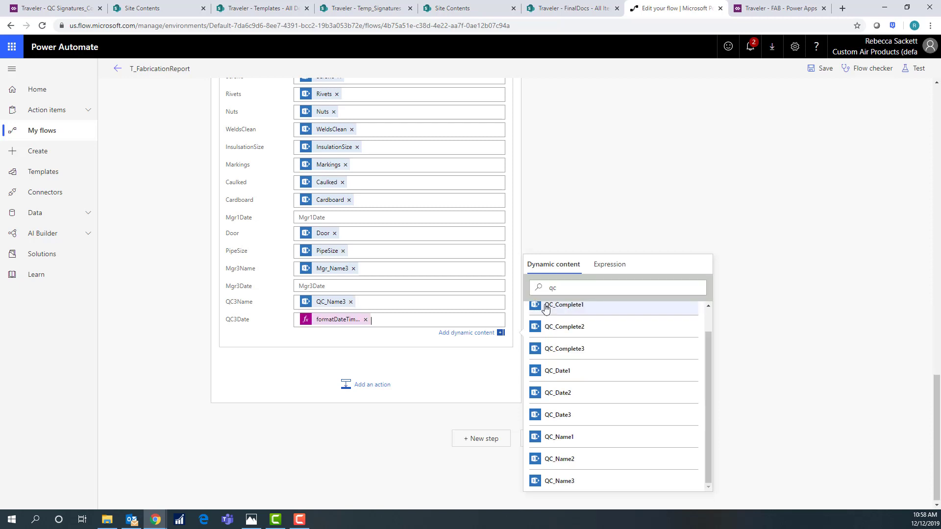
# Step: Start a formatDateTime expression for the SignDate field
pyautogui.scroll(5, 450, 362)
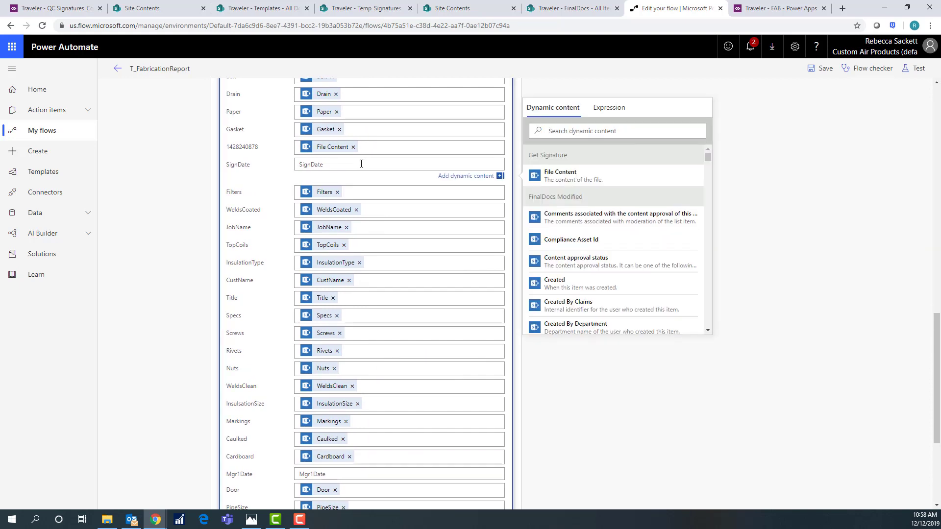
pyautogui.click(609, 108)
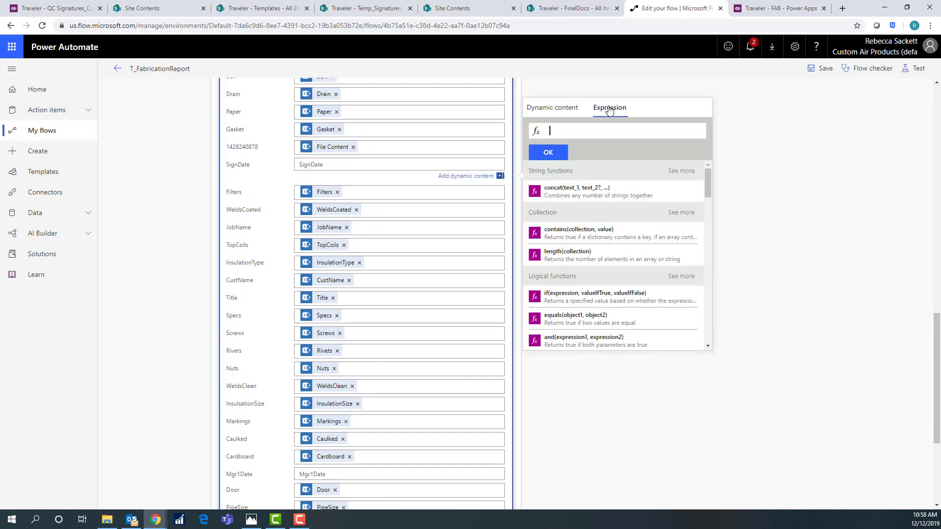
pyautogui.write('form')
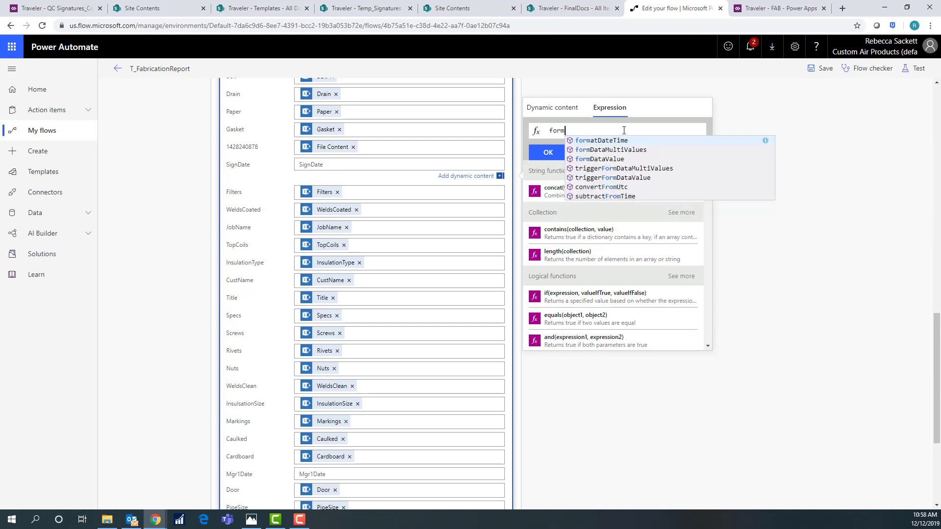
pyautogui.click(622, 140)
pyautogui.write('(')
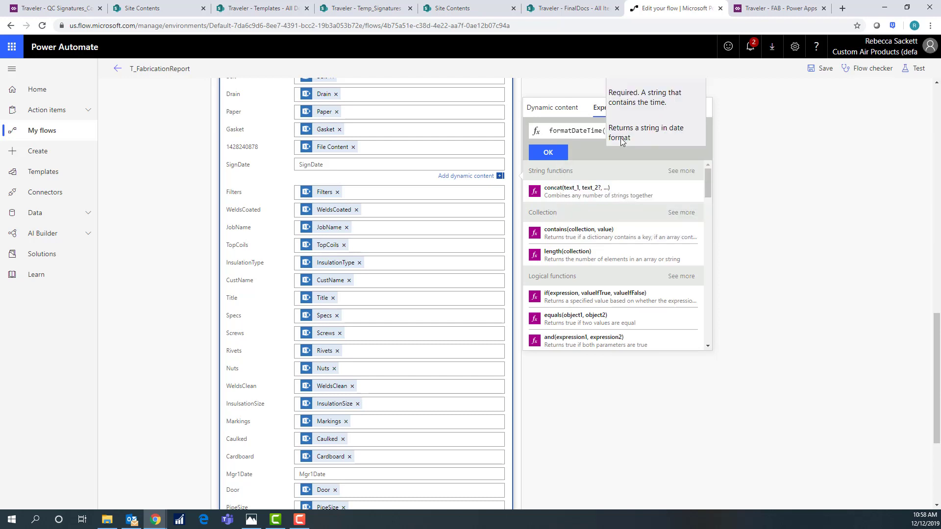
# Step: Complete the SignDate expression as formatDateTime(utcNow(),'MM/dd/yyyy') and insert it into the field
pyautogui.write('u')
pyautogui.write('tc')
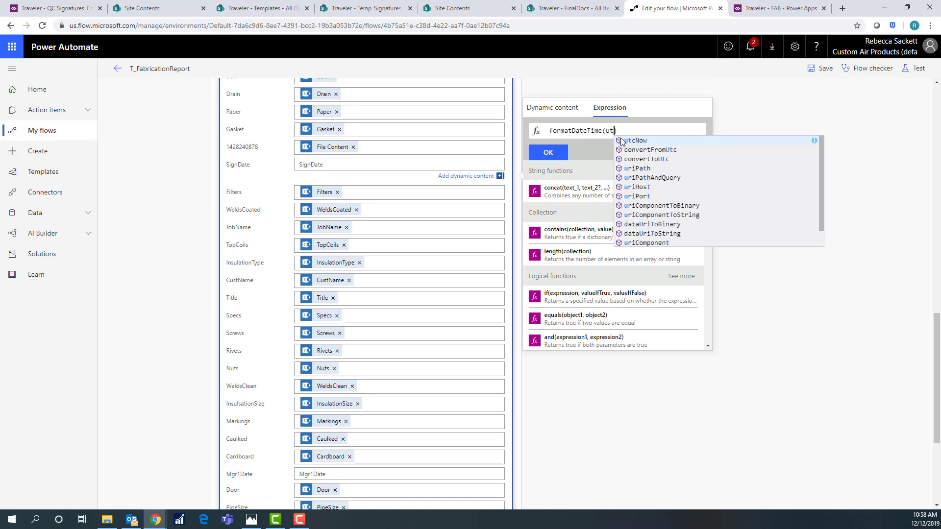
pyautogui.click(633, 141)
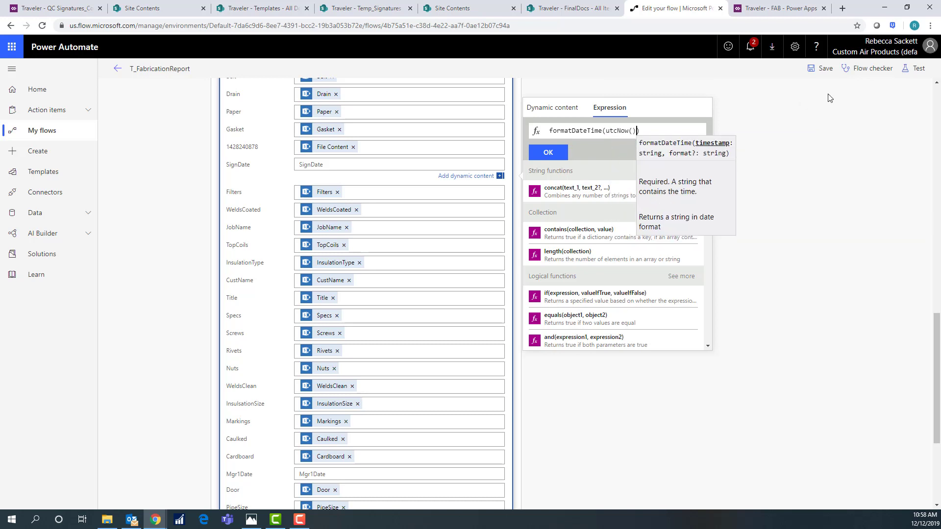
pyautogui.write(",'MM")
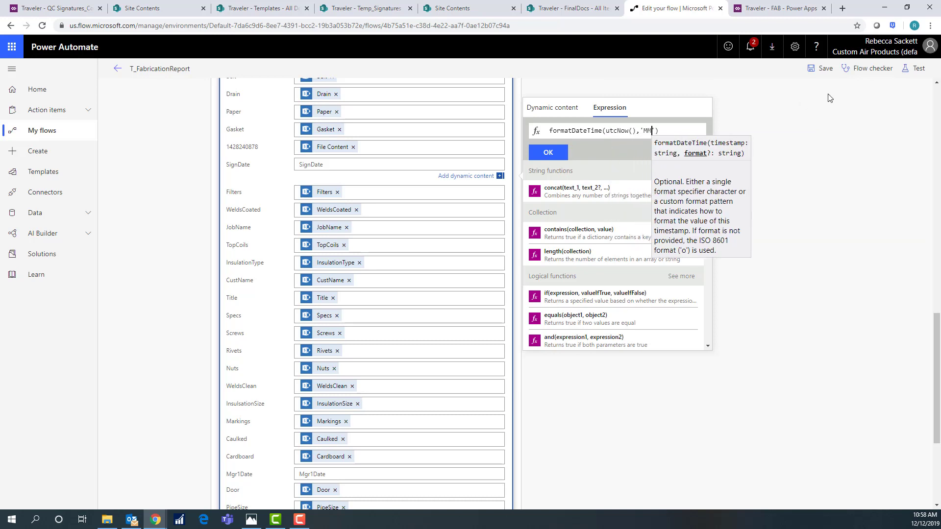
pyautogui.write('/dd/y')
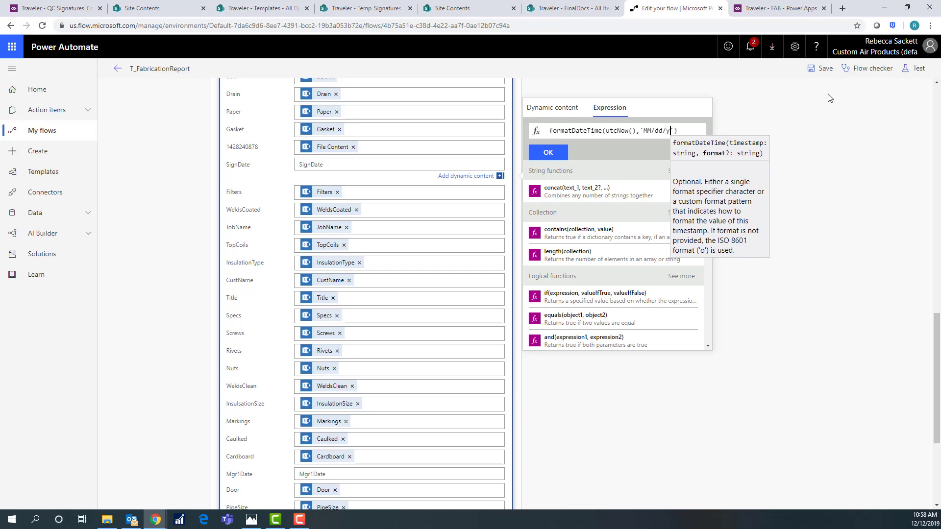
pyautogui.write('yyy')
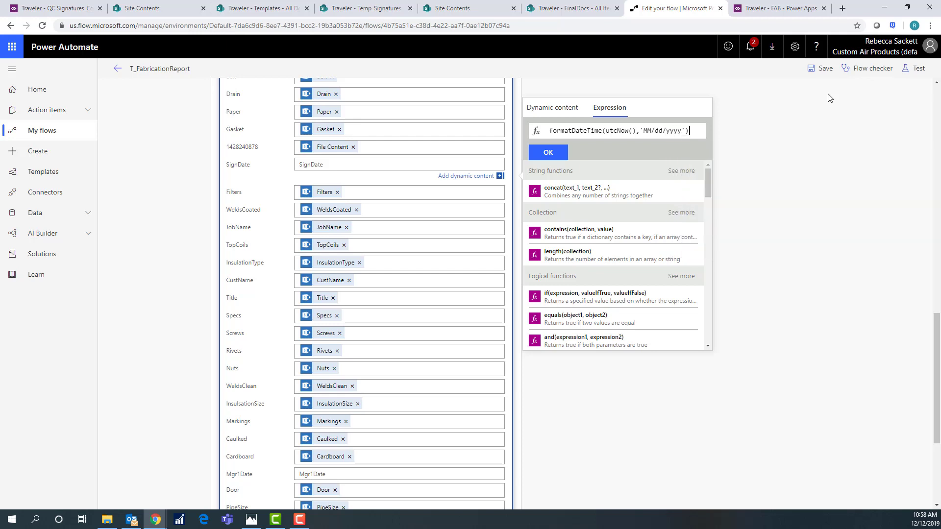
pyautogui.click(547, 152)
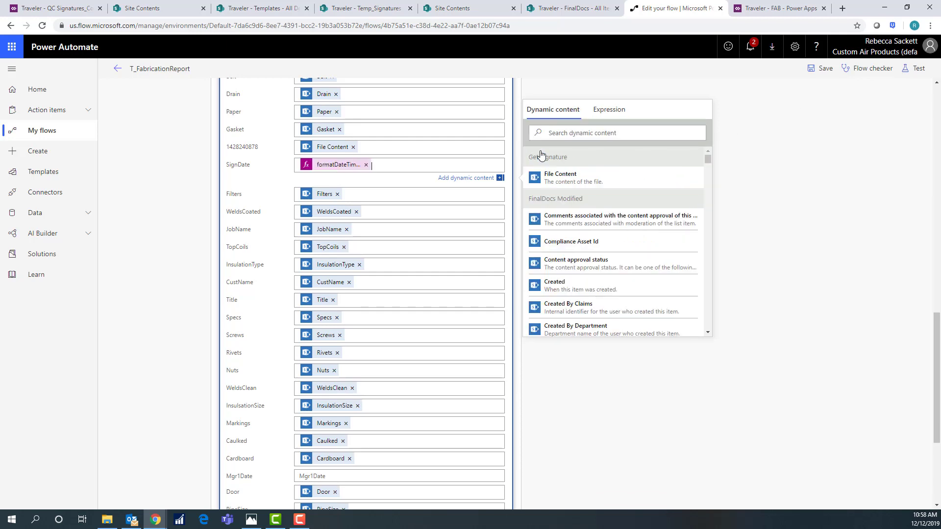
# Step: Start a formatDateTime expression for the Mgr1Date field, using Mgr_Date1 from Get Fabrication item as the timestamp
pyautogui.scroll(-2, 364, 278)
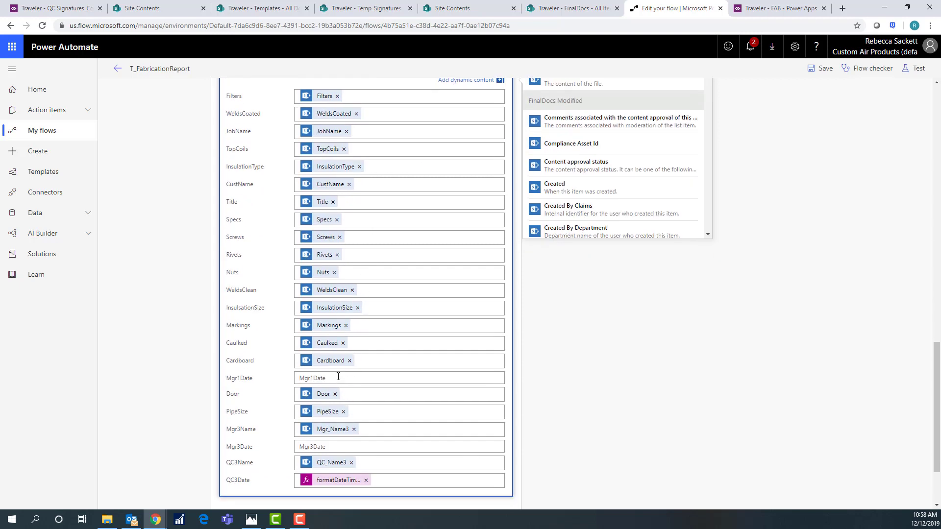
pyautogui.click(338, 378)
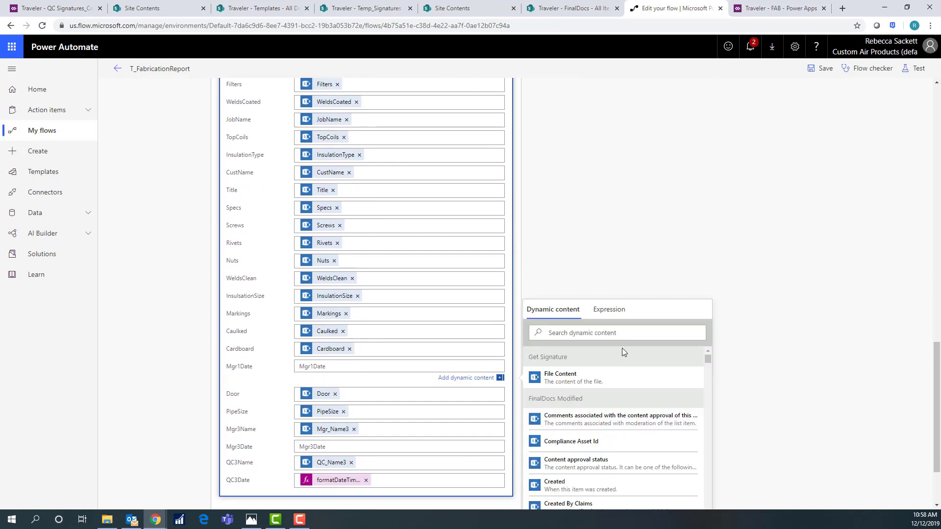
pyautogui.click(613, 316)
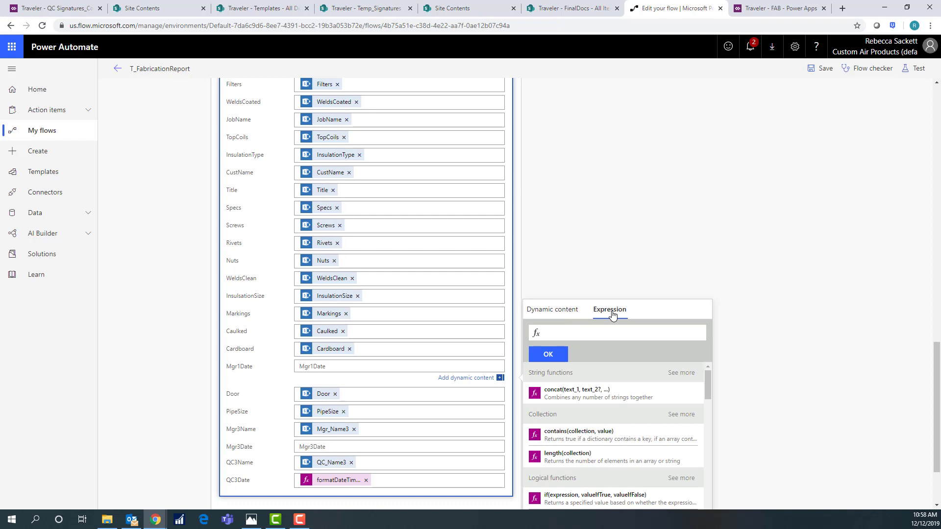
pyautogui.write('form')
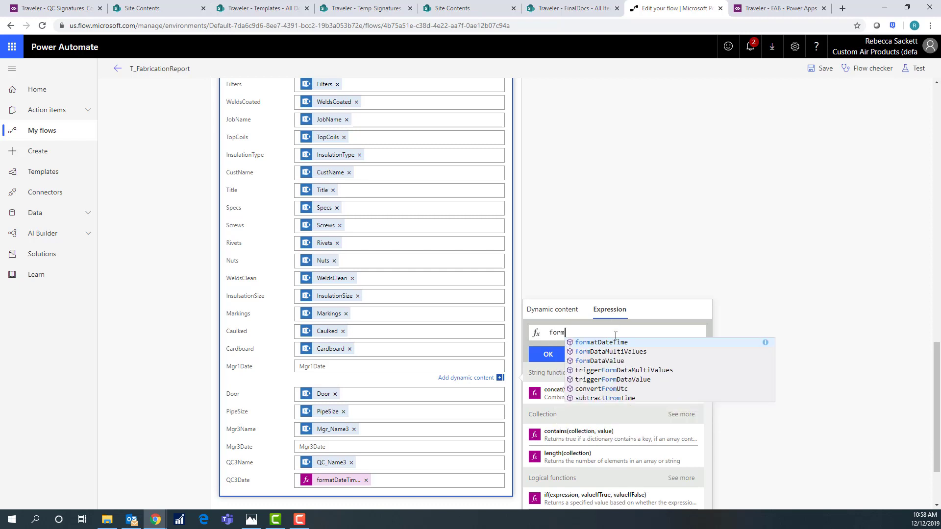
pyautogui.press('Return')
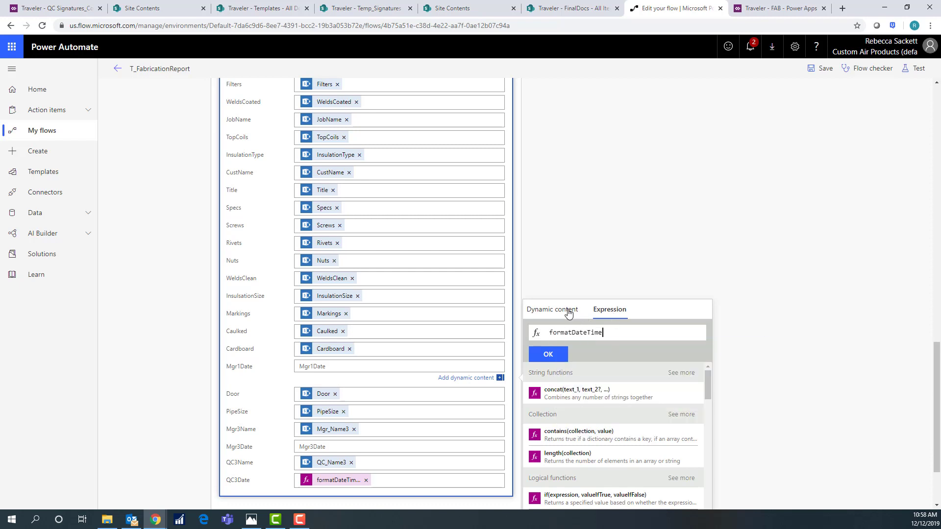
pyautogui.write('(')
pyautogui.click(568, 314)
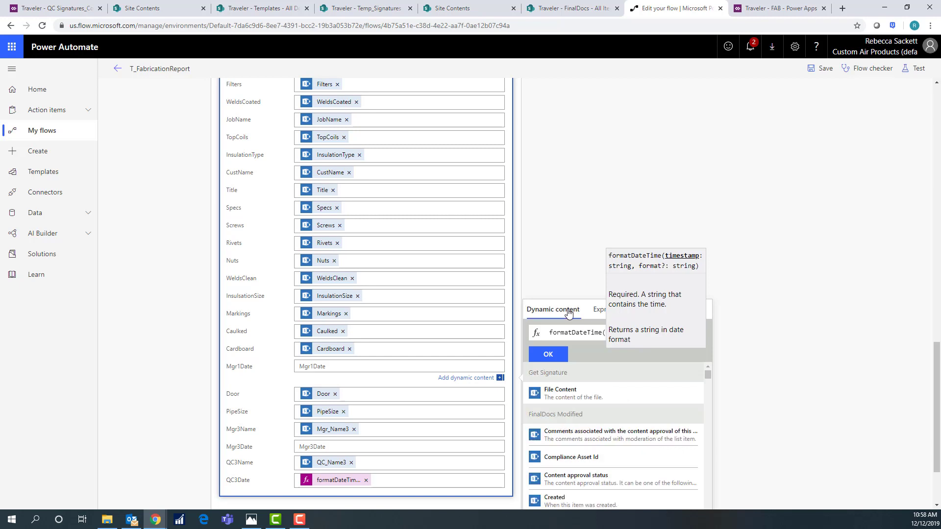
pyautogui.scroll(-6, 641, 429)
pyautogui.scroll(-8, 644, 444)
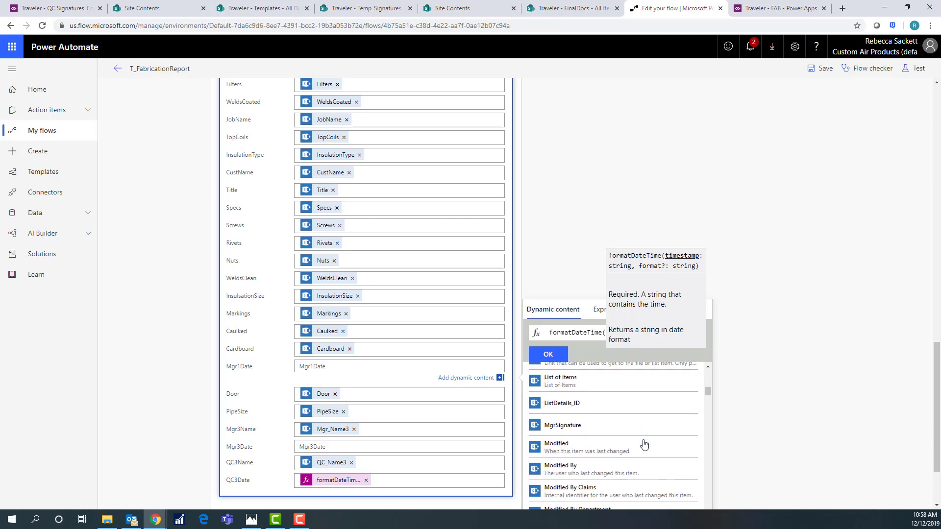
pyautogui.scroll(-7, 644, 445)
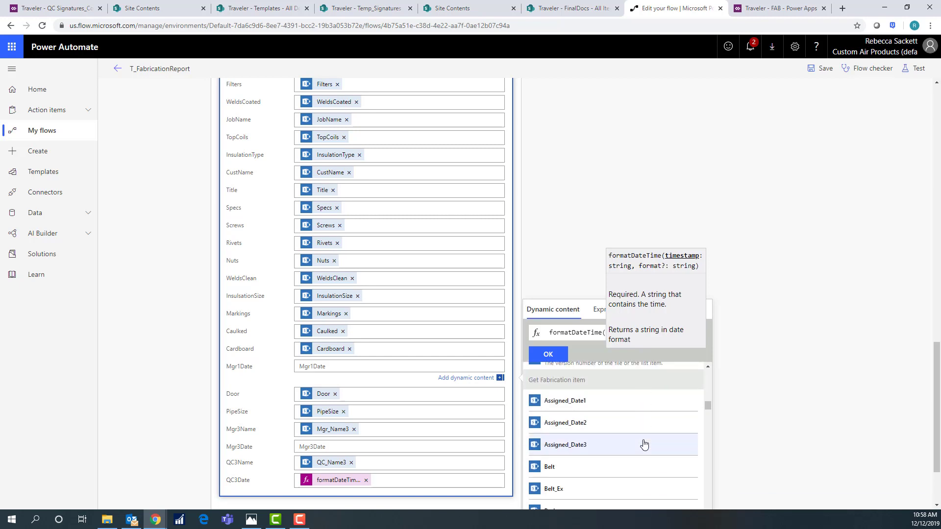
pyautogui.scroll(-8, 644, 444)
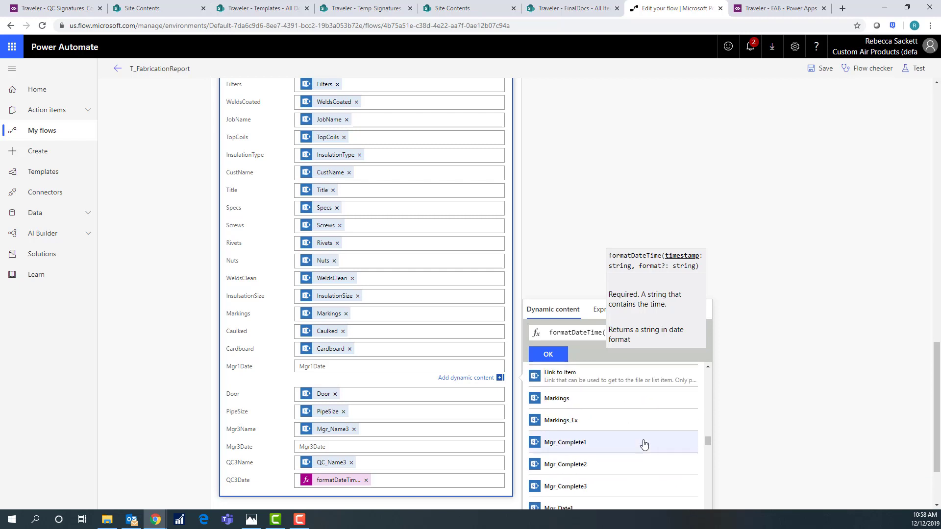
pyautogui.scroll(-3, 644, 444)
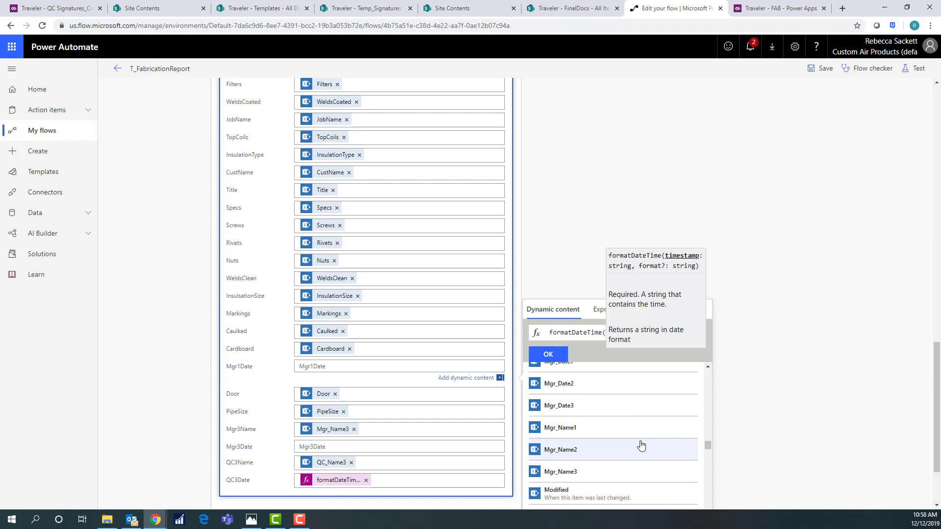
pyautogui.scroll(2, 641, 444)
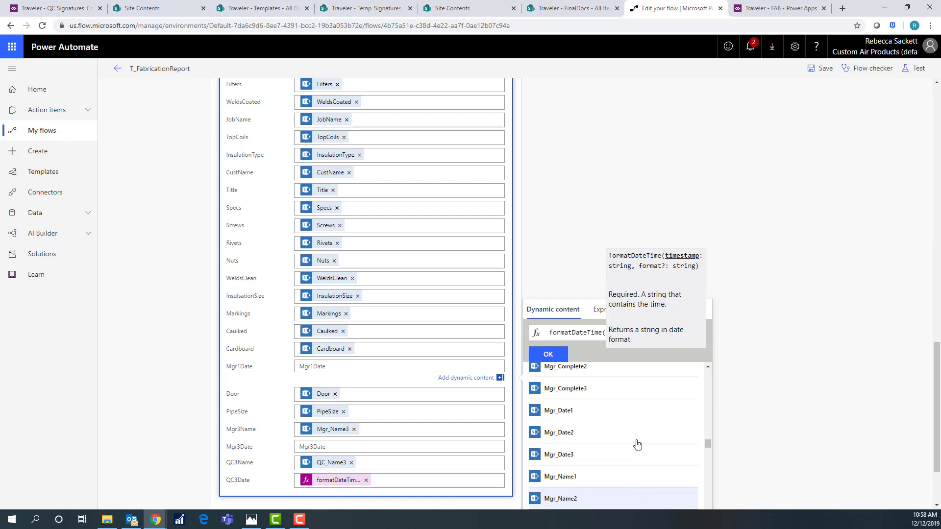
pyautogui.click(619, 421)
# Step: Add the 'MM/dd/yyyy' format to the Mgr1Date expression, copy the whole expression and insert it into the field
pyautogui.write(",'MM")
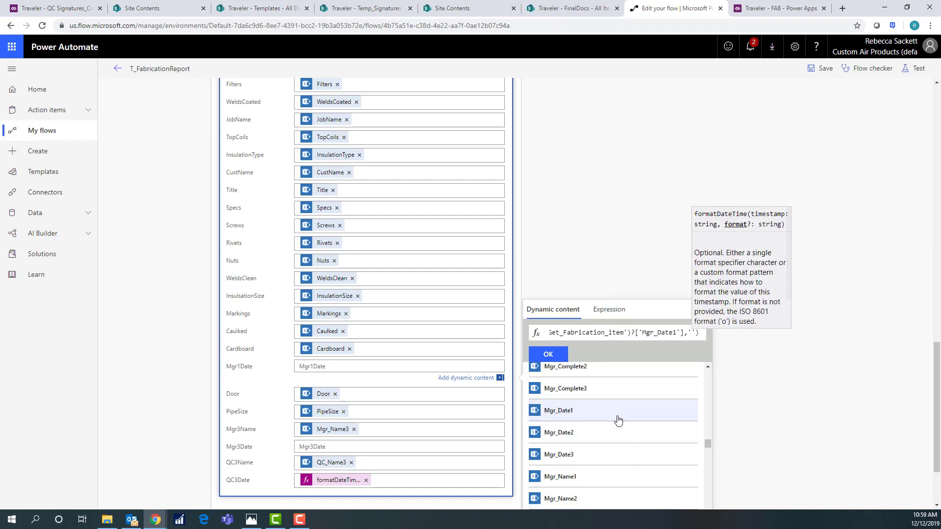
pyautogui.write('/')
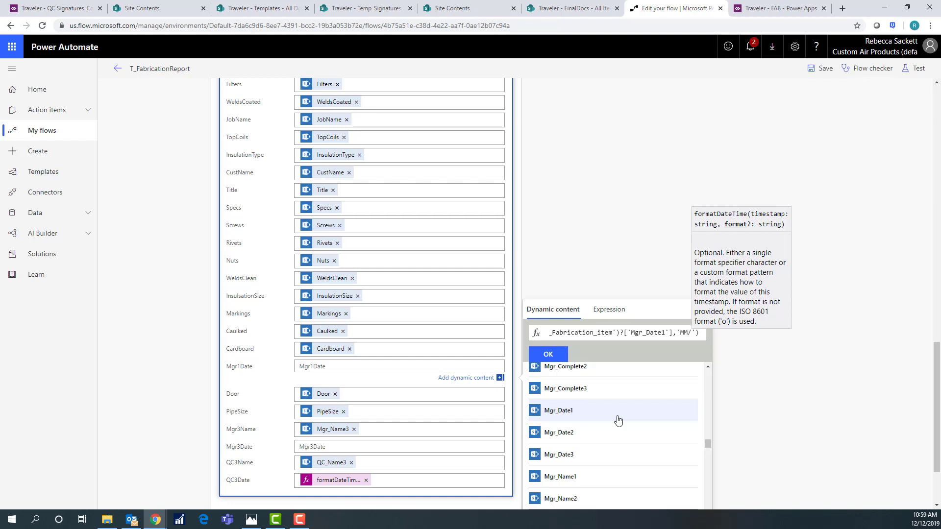
pyautogui.write('dd/')
pyautogui.write('yyyy')
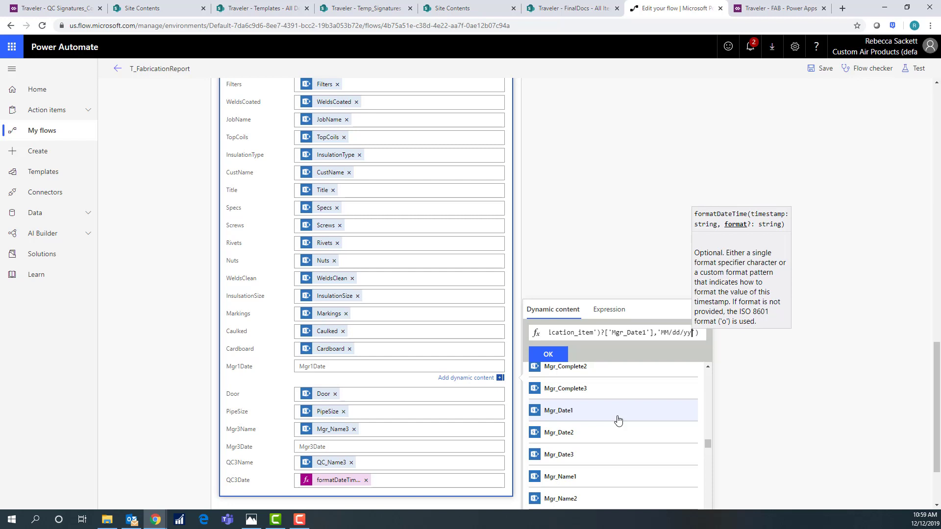
pyautogui.click(700, 333)
pyautogui.hotkey('ctrl', 'a')
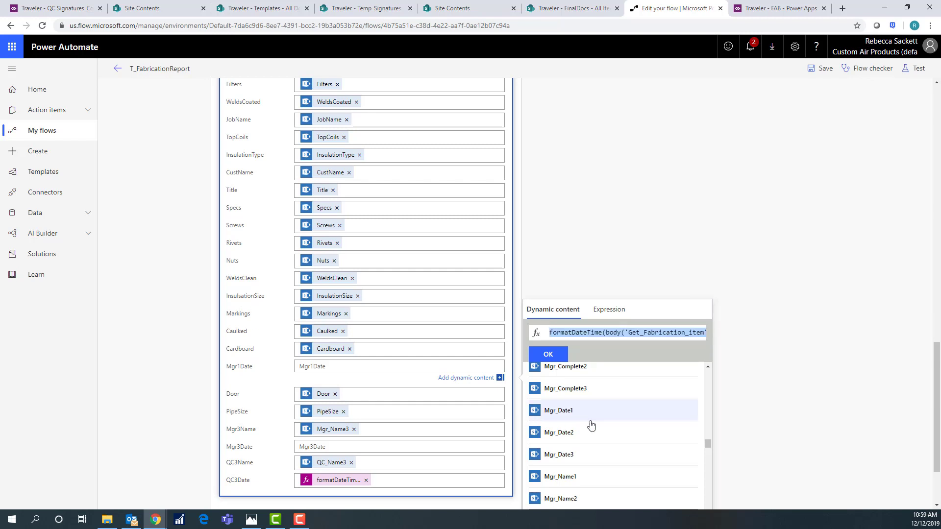
pyautogui.click(548, 354)
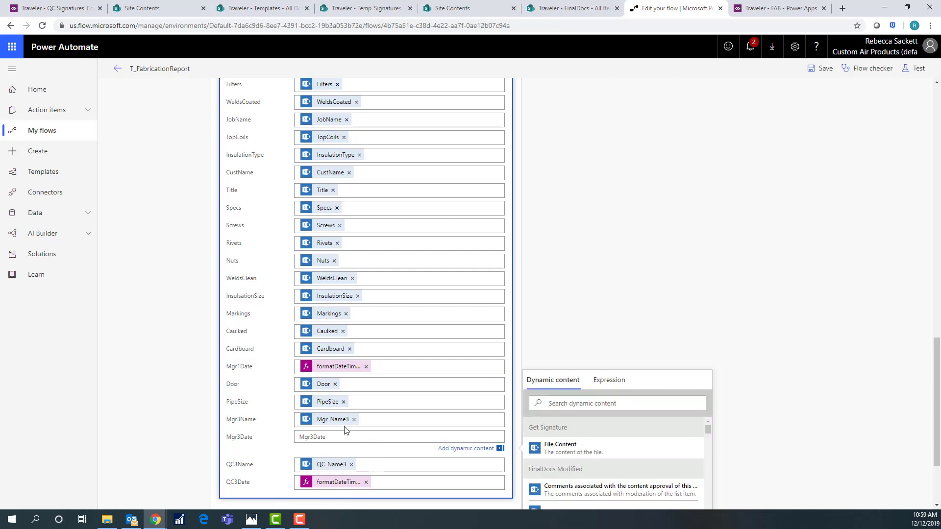
# Step: Fill Mgr3Date with the copied formatDateTime expression, changing its source field to Mgr_Date3
pyautogui.click(620, 384)
pyautogui.hotkey('ctrl', 'v')
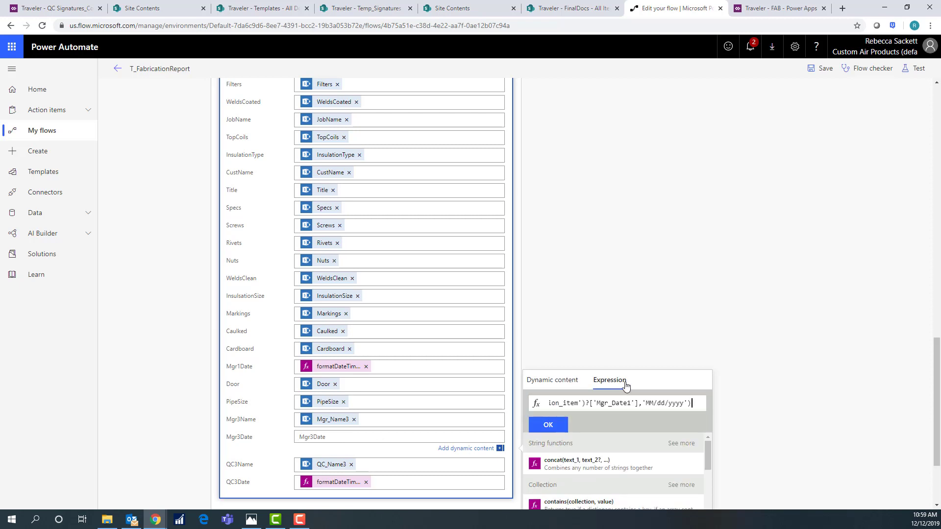
pyautogui.click(635, 403)
pyautogui.press('BackSpace')
pyautogui.write('3')
pyautogui.click(549, 425)
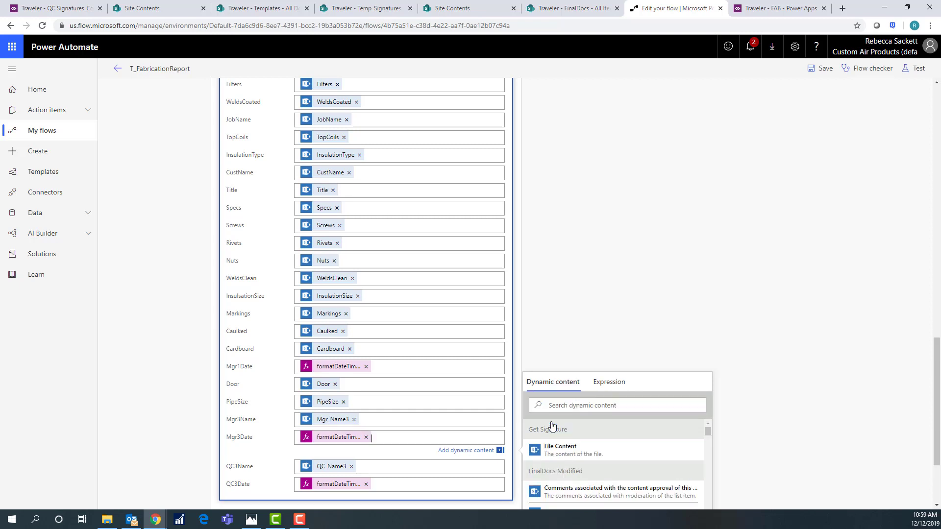
# Step: Search the dynamic content for "qc" in the QC1Date field and clear the search
pyautogui.scroll(5, 381, 355)
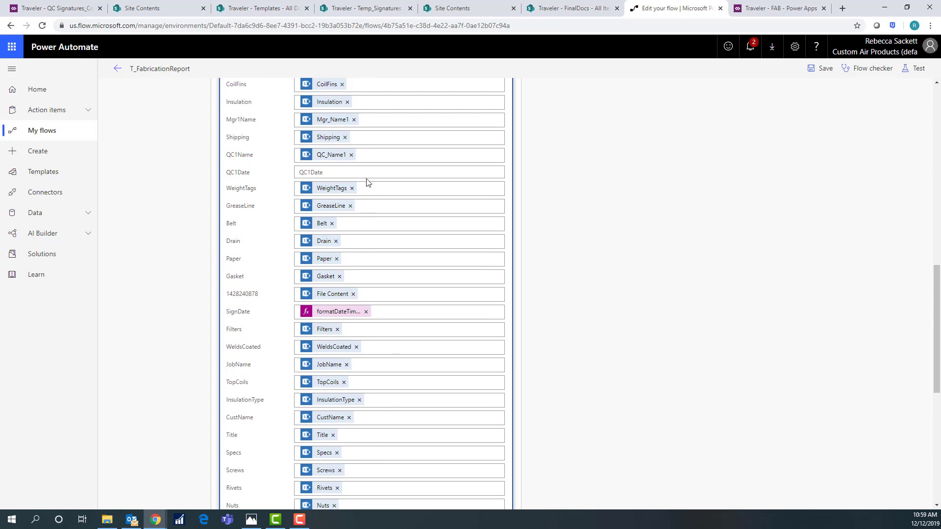
pyautogui.click(369, 173)
pyautogui.click(583, 138)
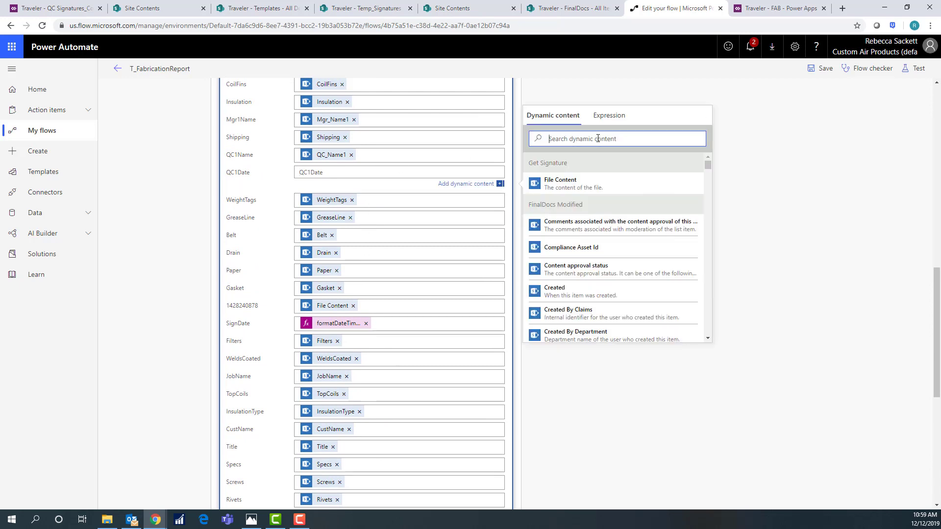
pyautogui.write('qc')
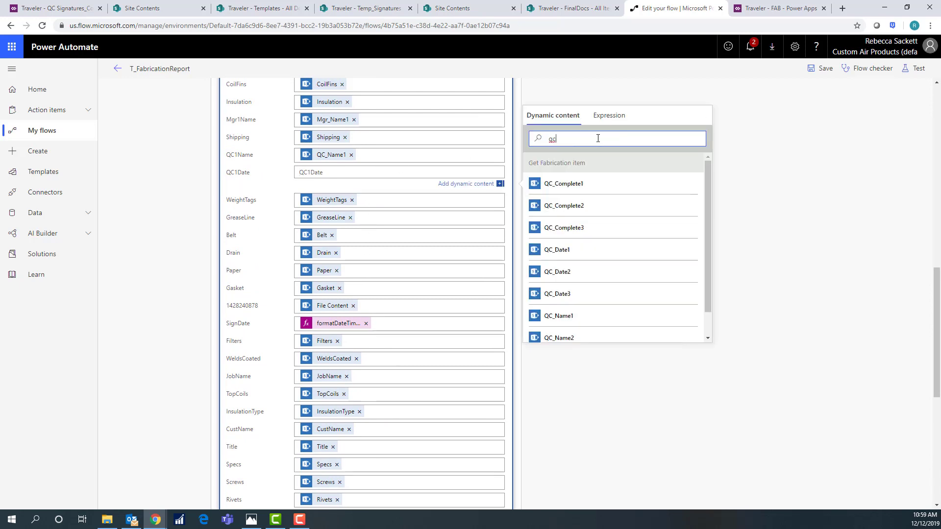
pyautogui.press('BackSpace')
pyautogui.press('BackSpace')
# Step: Fill QC1Date with the copied formatDateTime expression, changing its source field to QC_Date1
pyautogui.click(609, 117)
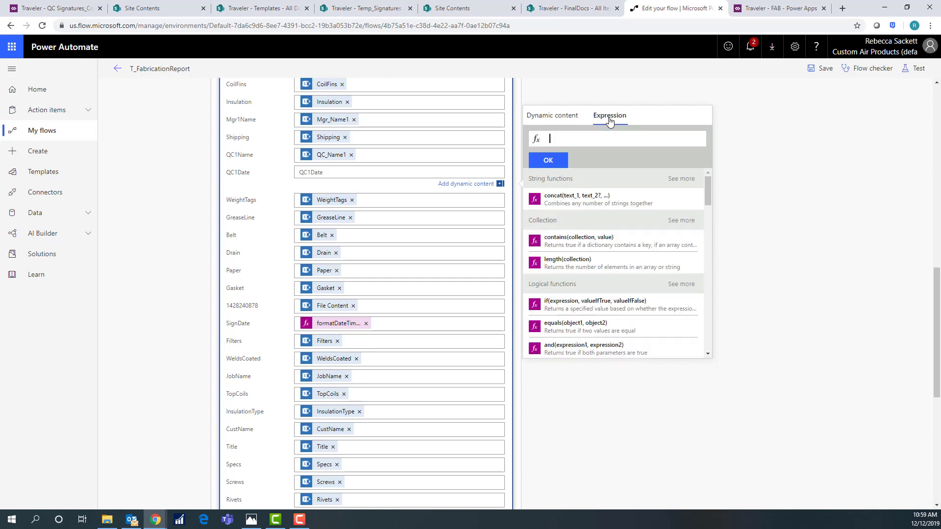
pyautogui.hotkey('ctrl', 'v')
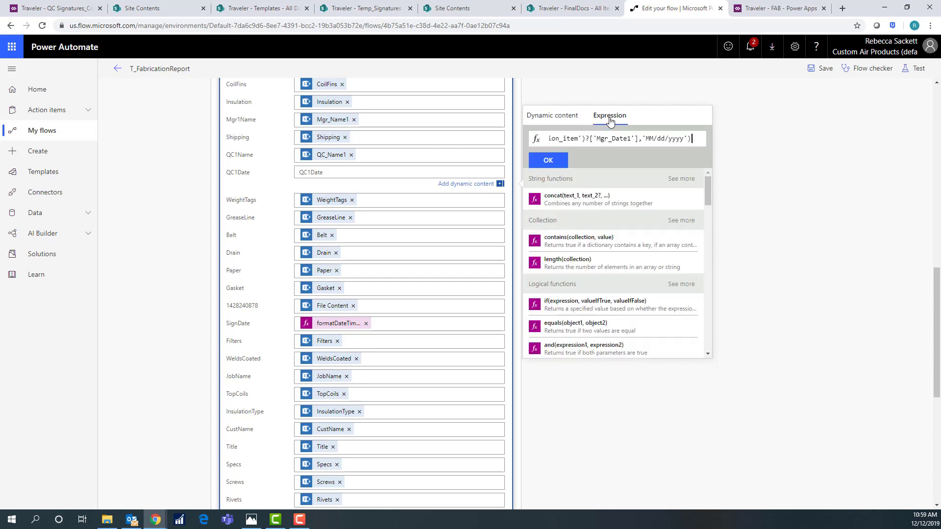
pyautogui.moveTo(608, 139); pyautogui.dragTo(597, 139)
pyautogui.write('QC')
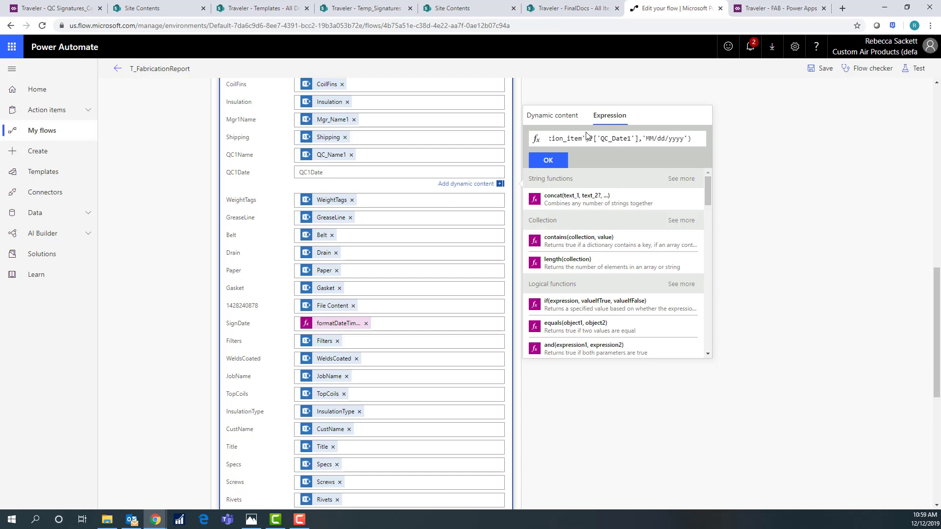
pyautogui.click(548, 160)
# Step: Check that all Word template fields are filled and collapse the Populate a Microsoft Word template action
pyautogui.scroll(3, 428, 268)
pyautogui.scroll(3, 428, 267)
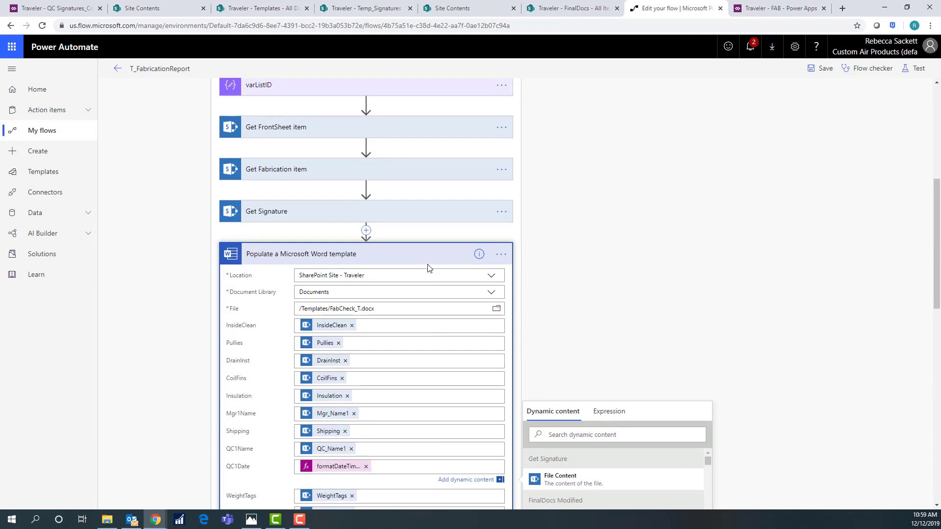
pyautogui.scroll(-5, 427, 267)
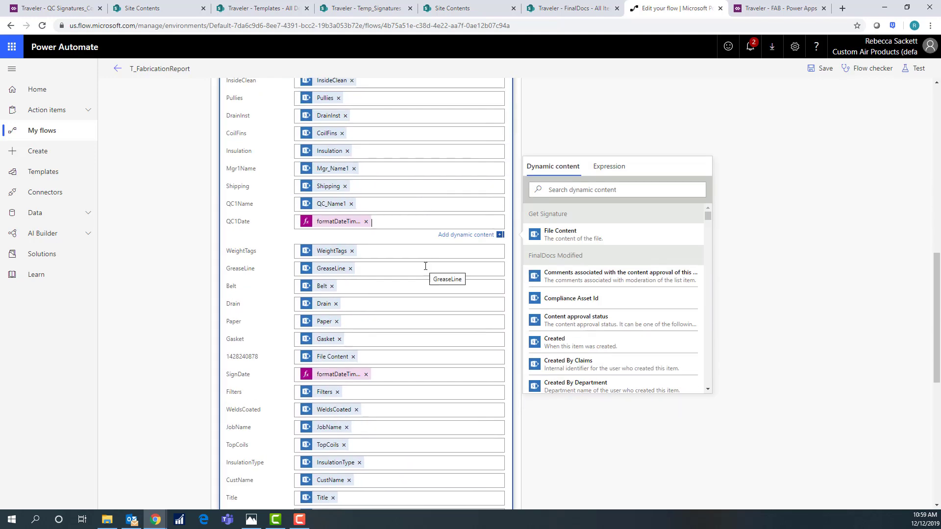
pyautogui.scroll(-8, 425, 266)
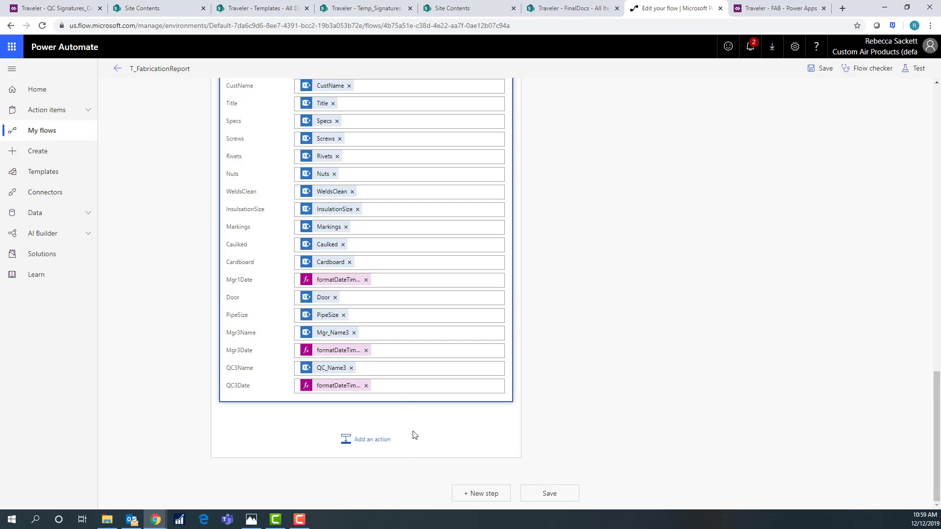
pyautogui.scroll(10, 431, 292)
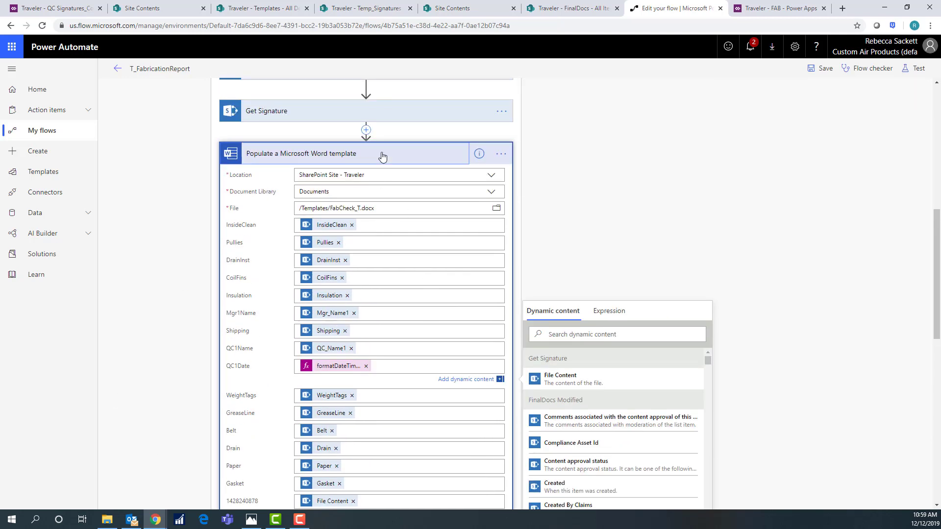
pyautogui.click(383, 155)
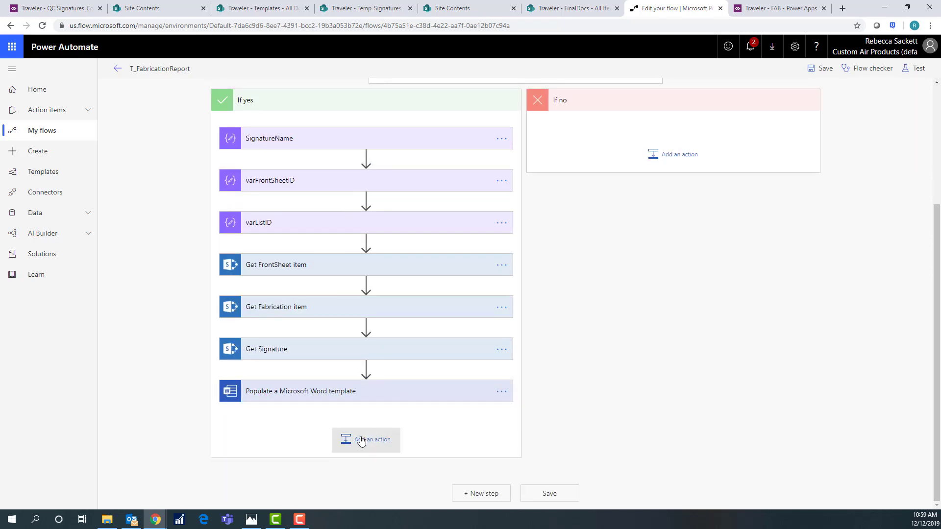
# Step: Add a OneDrive for Business Create file action after Populate a Microsoft Word template in the If yes branch
pyautogui.click(361, 441)
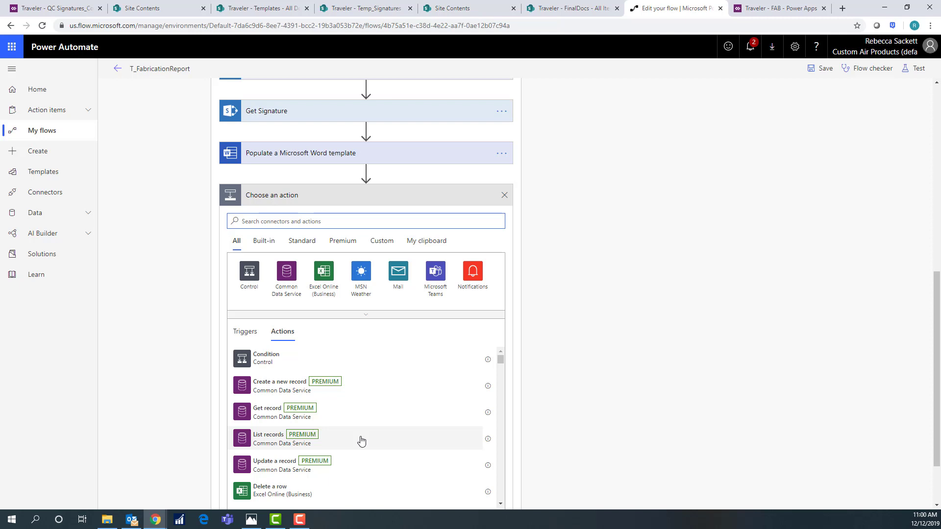
pyautogui.write('create')
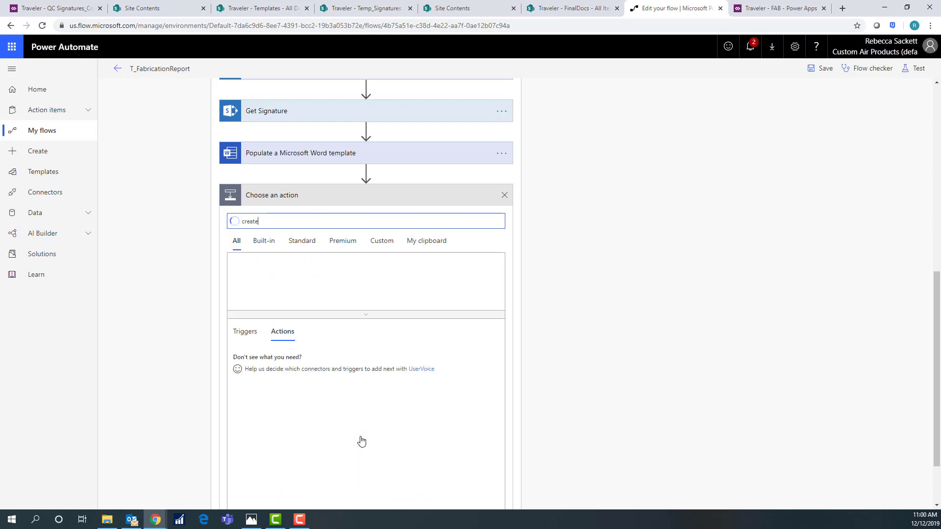
pyautogui.write(' file')
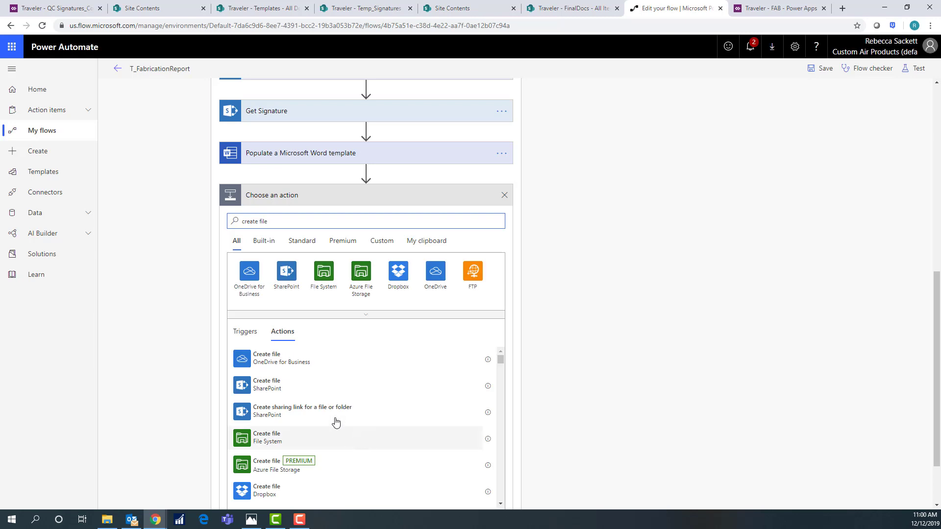
pyautogui.click(277, 417)
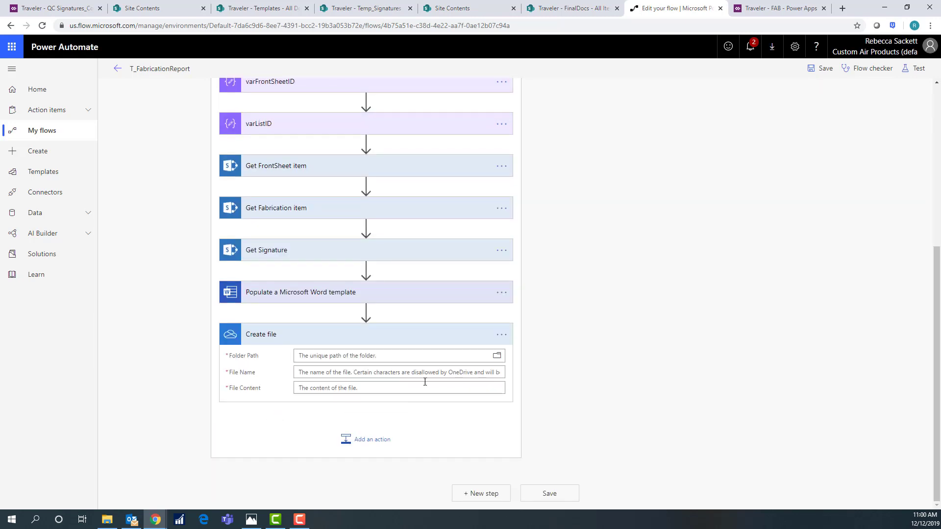
# Step: Set the Create file action's folder path to /Temp
pyautogui.click(498, 357)
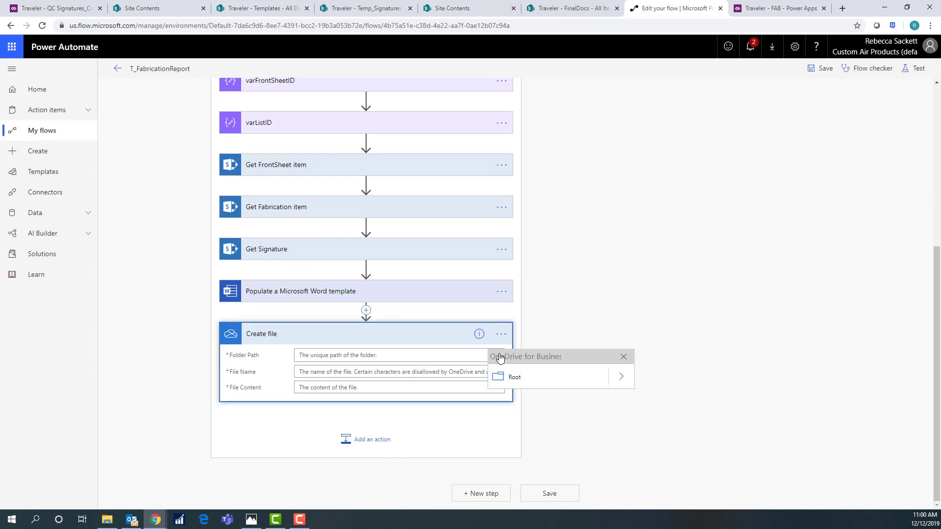
pyautogui.click(629, 381)
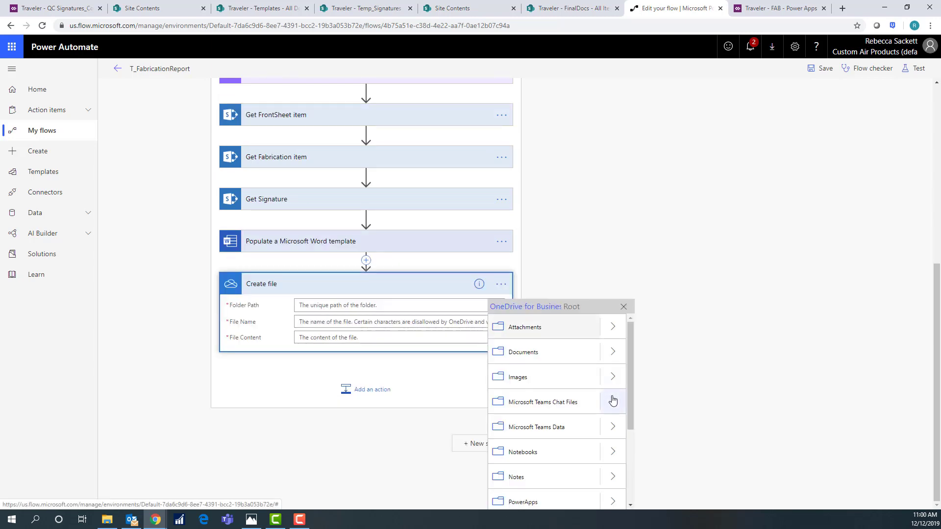
pyautogui.scroll(-3, 612, 400)
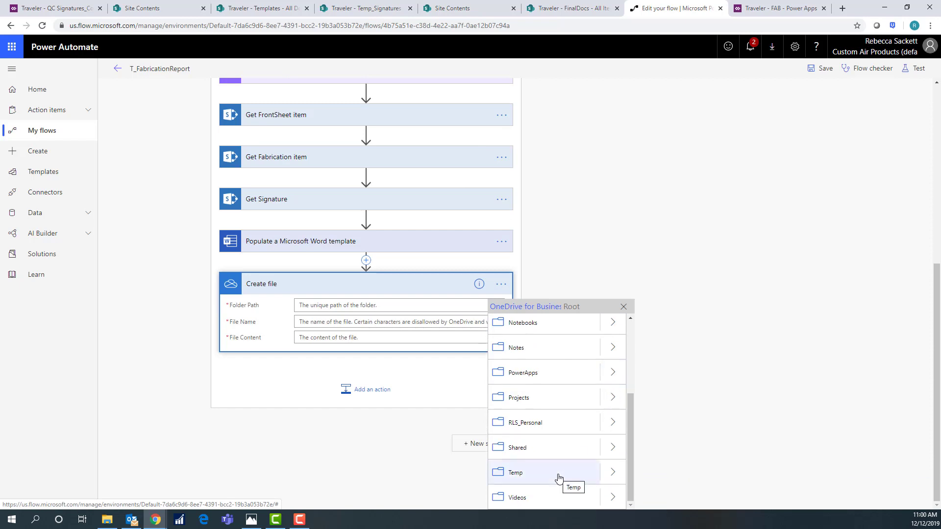
pyautogui.click(559, 478)
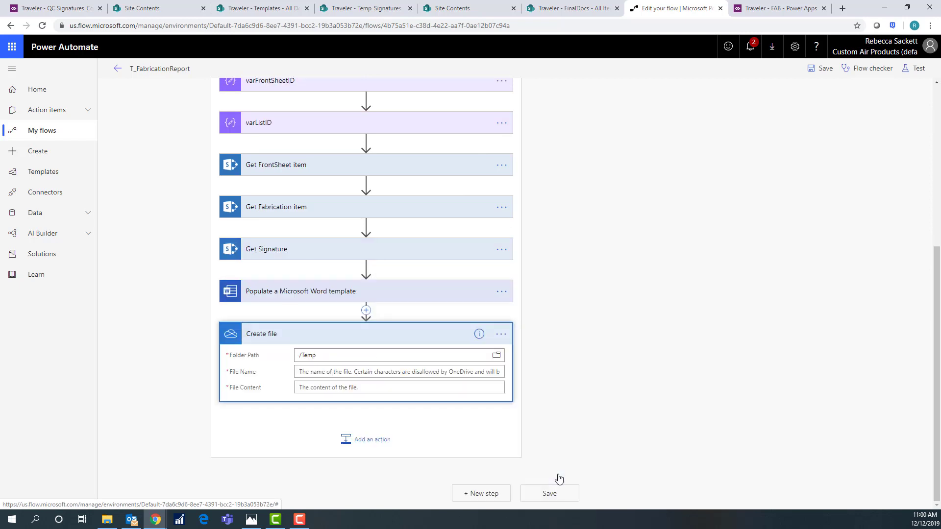
# Step: Set File Name to FabricationCk_, the Title from Get Fabrication item and .docx, and File Content to Microsoft Word document
pyautogui.click(371, 371)
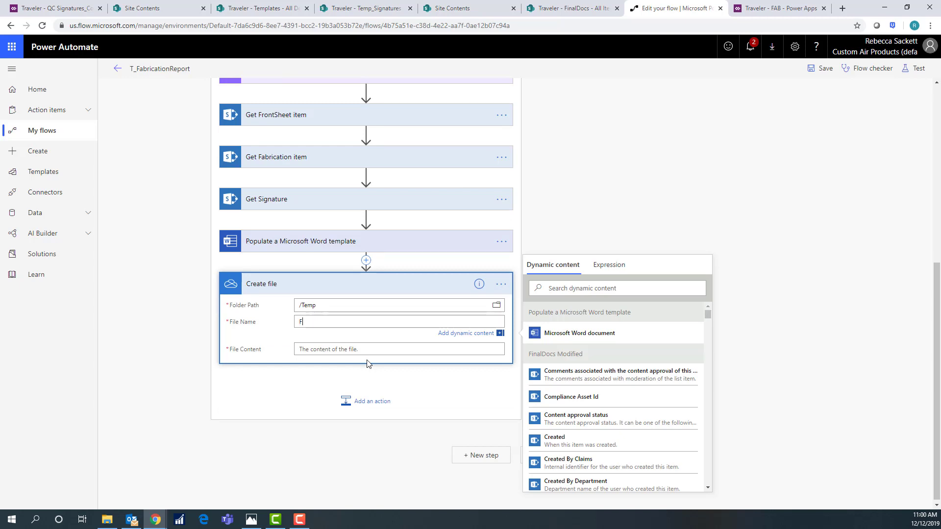
pyautogui.write('FabricationCk_')
pyautogui.click(608, 287)
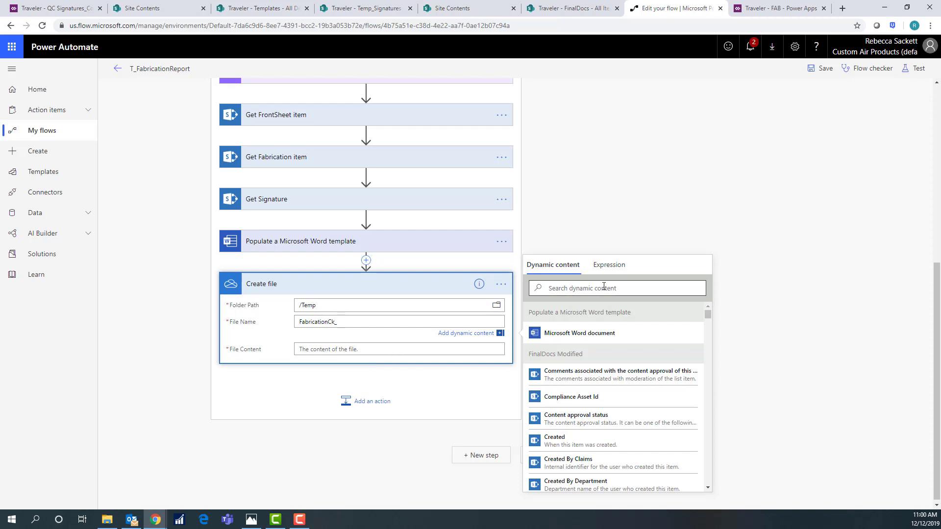
pyautogui.write('tile')
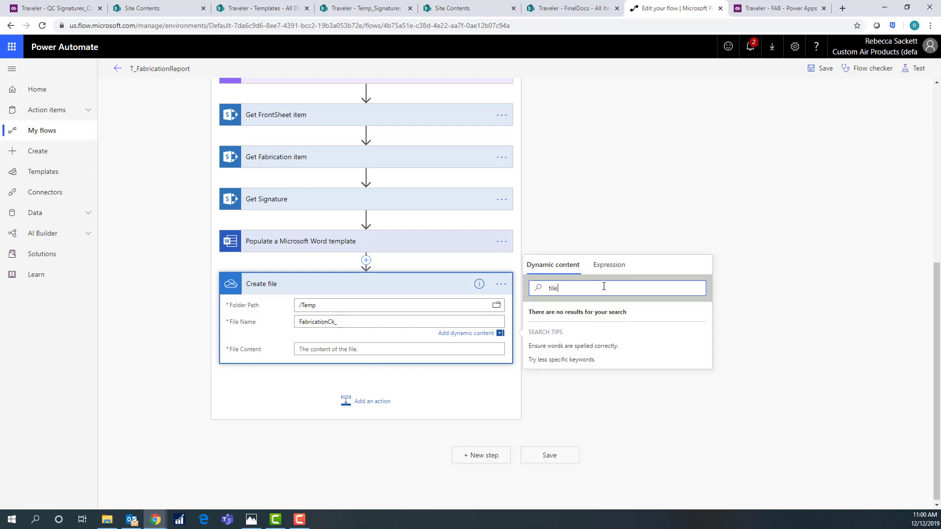
pyautogui.press('BackSpace')
pyautogui.press('BackSpace')
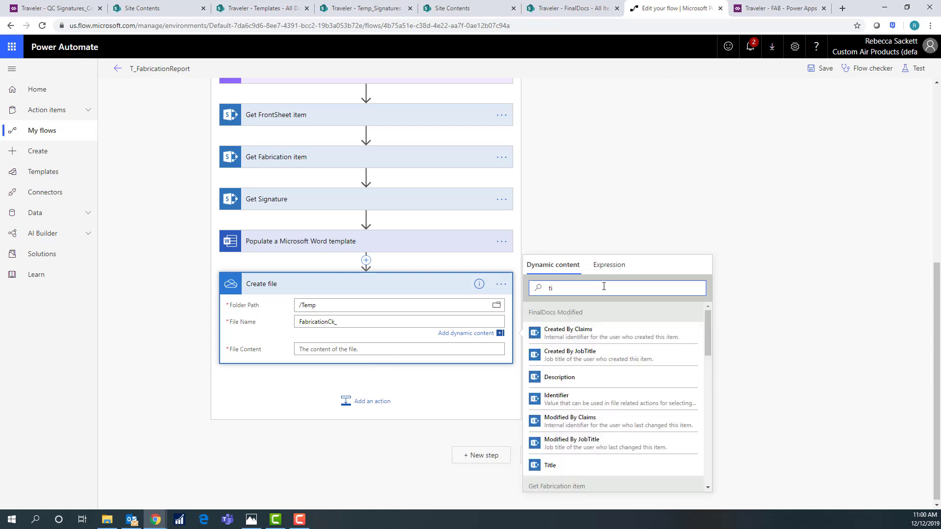
pyautogui.write('t')
pyautogui.scroll(-1, 610, 395)
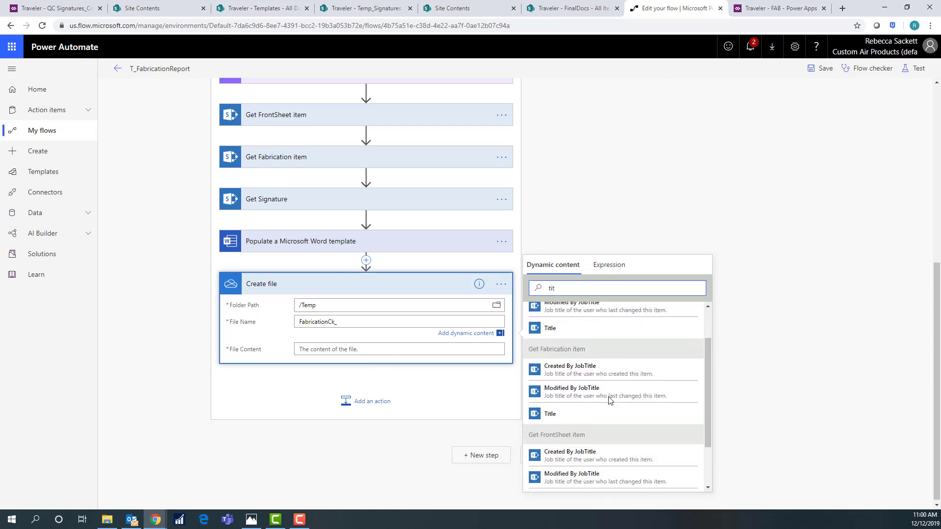
pyautogui.scroll(-1, 606, 423)
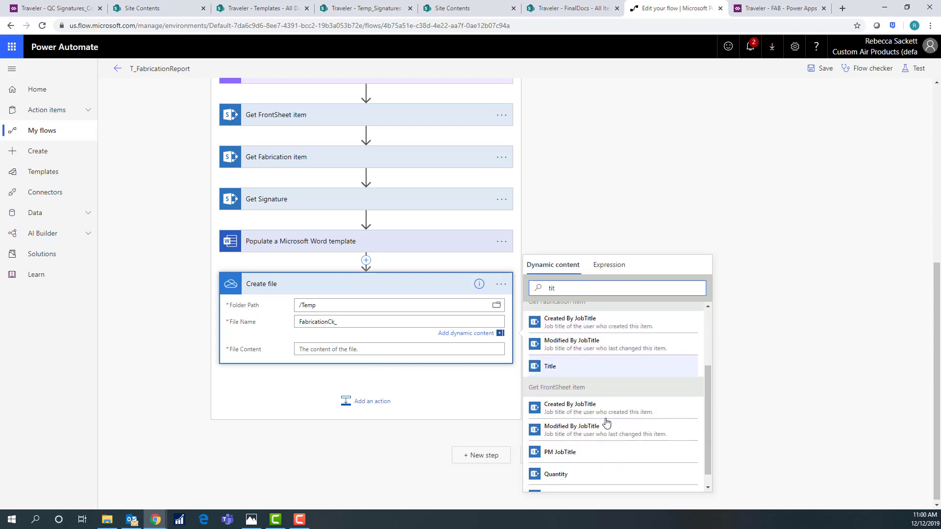
pyautogui.click(598, 374)
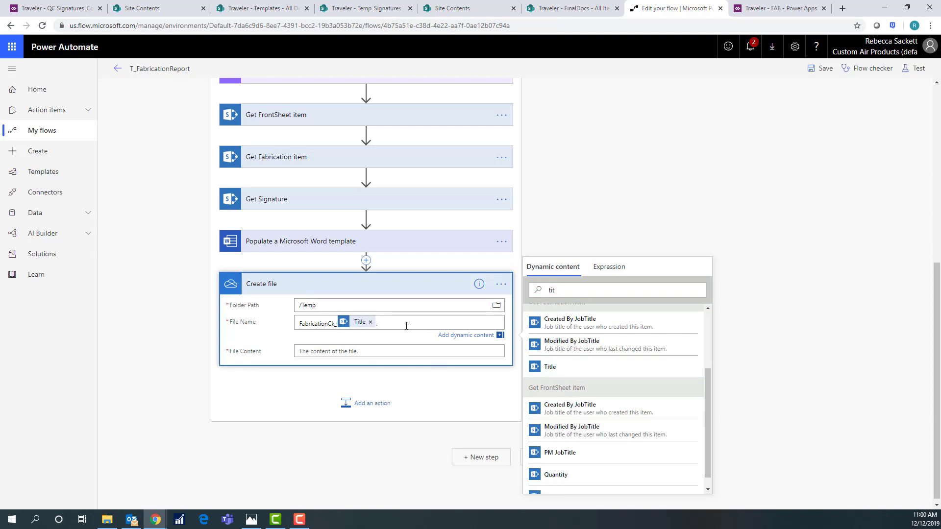
pyautogui.write('.docx')
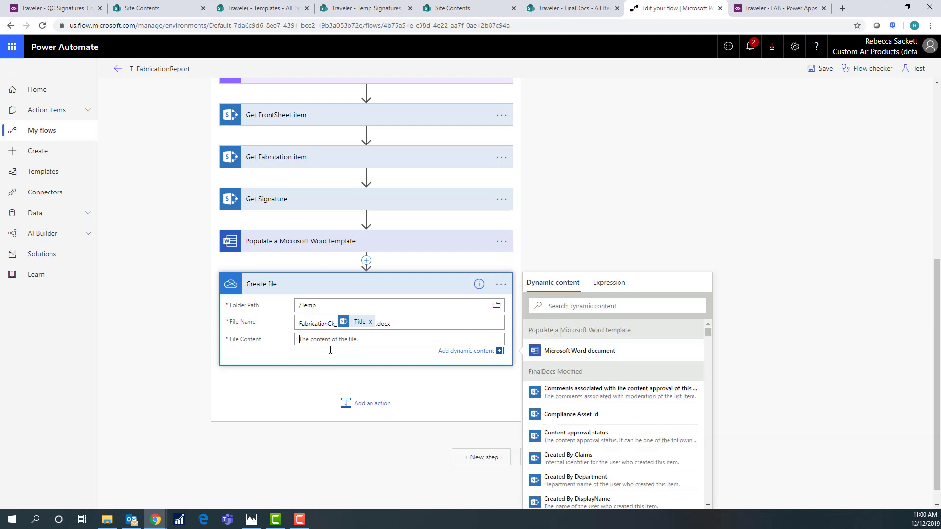
pyautogui.click(582, 350)
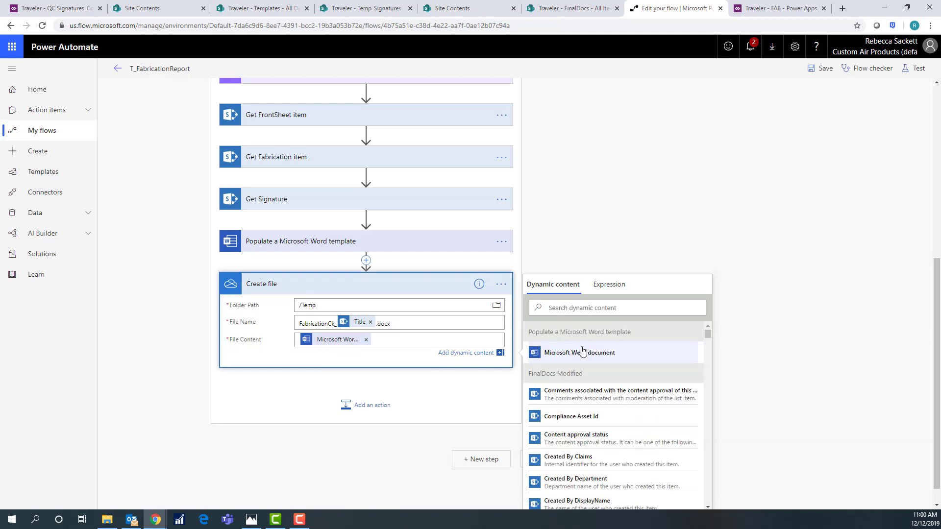
# Step: Rename the Create file action as Create WordDoc
pyautogui.click(505, 290)
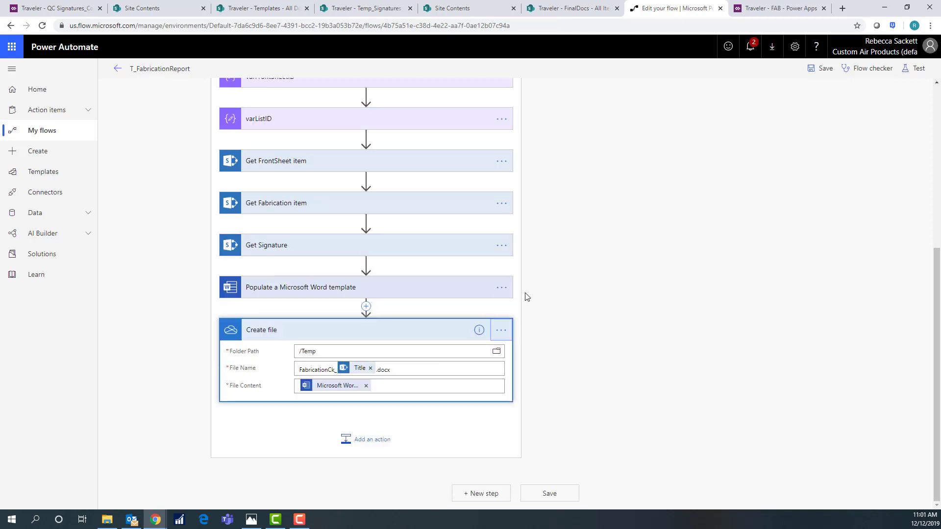
pyautogui.click(502, 331)
pyautogui.click(538, 345)
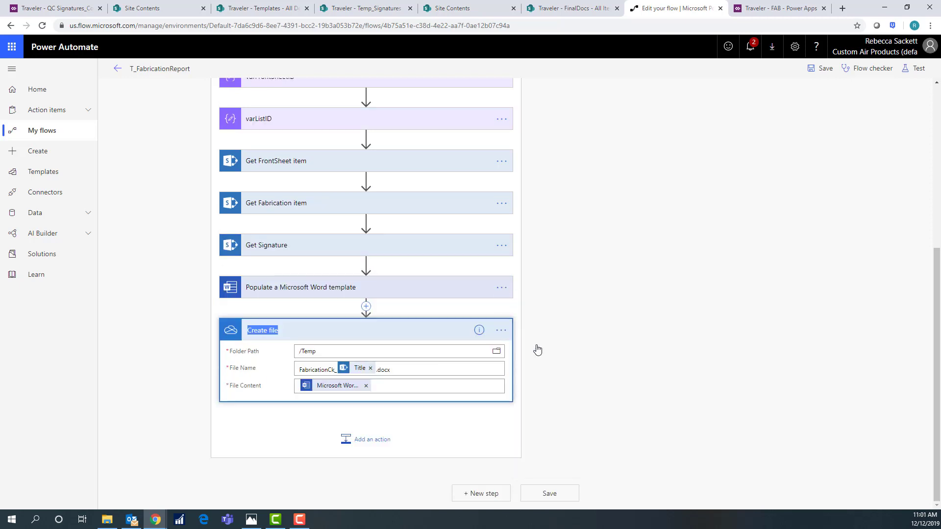
pyautogui.press('End')
pyautogui.press('BackSpace')
pyautogui.write('WordDoc')
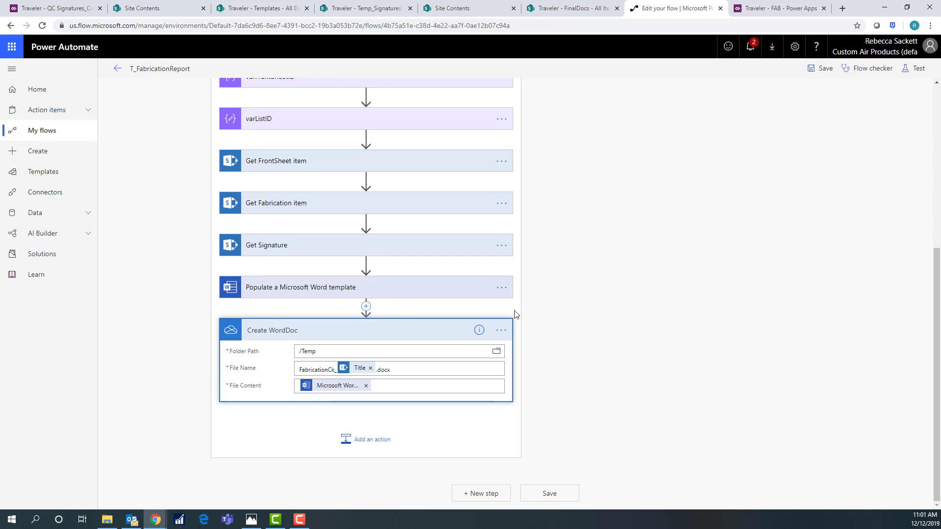
# Step: Add a OneDrive for Business Convert file action after Create WordDoc and set its File to the Id from Create WordDoc
pyautogui.click(365, 441)
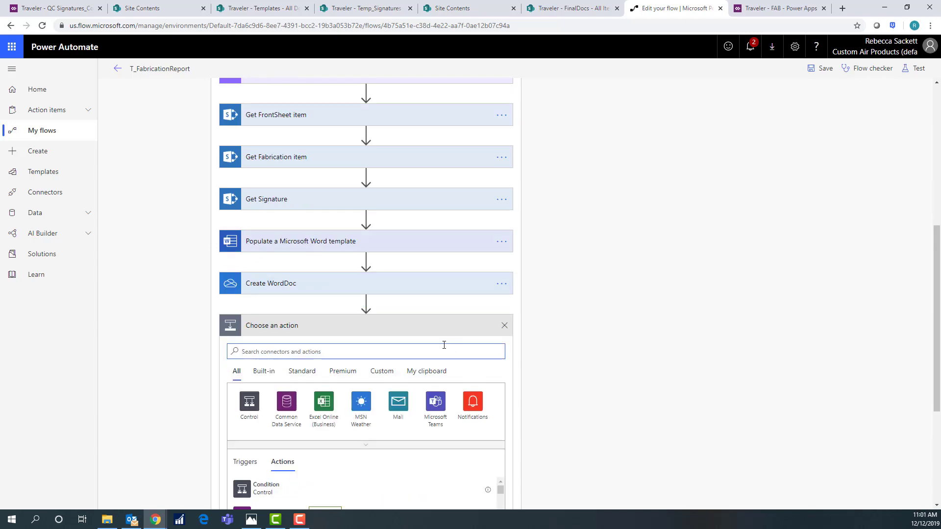
pyautogui.write('convert')
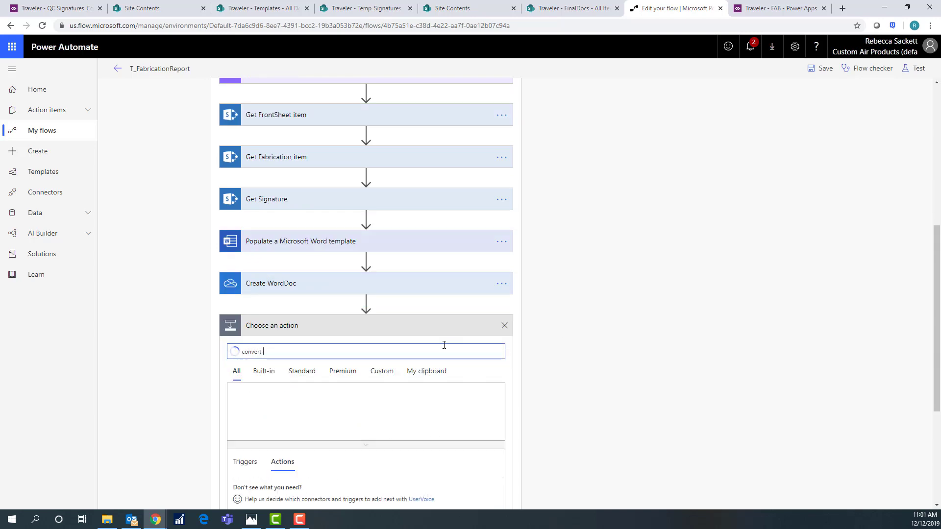
pyautogui.scroll(-2, 409, 400)
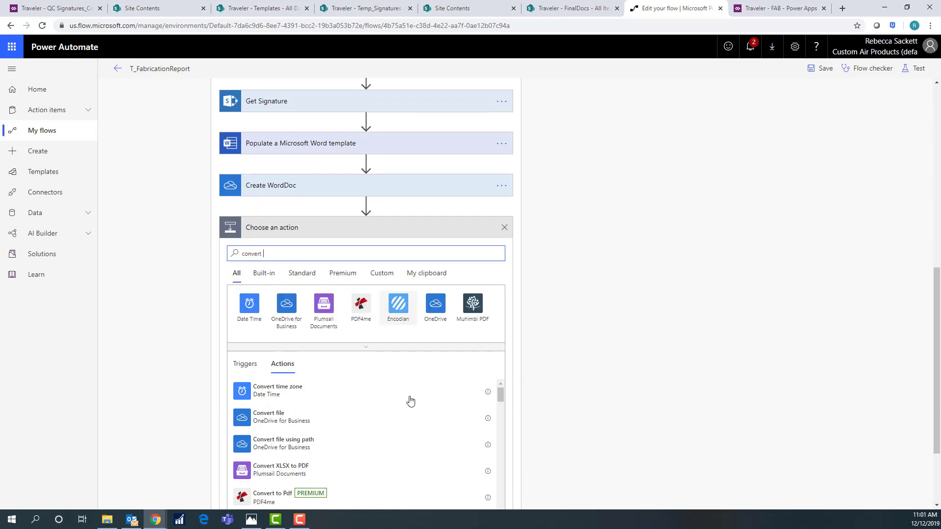
pyautogui.click(280, 419)
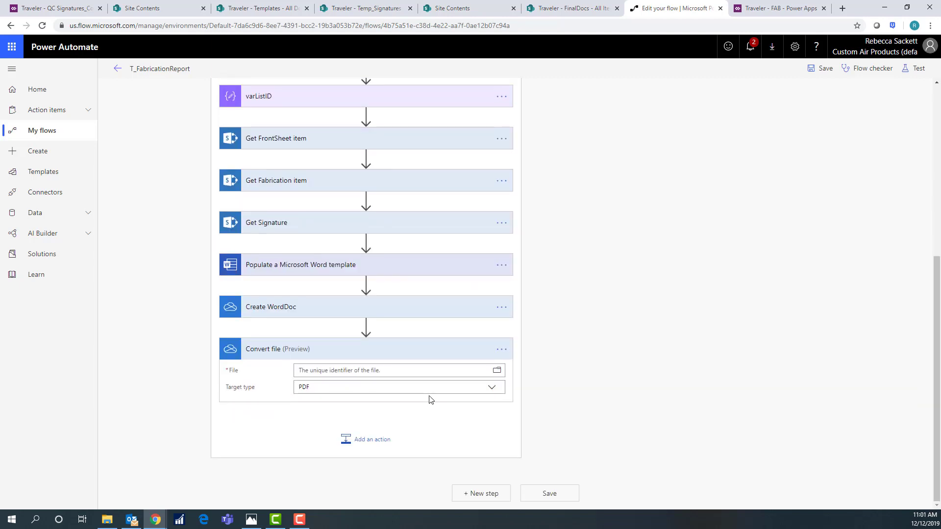
pyautogui.click(462, 370)
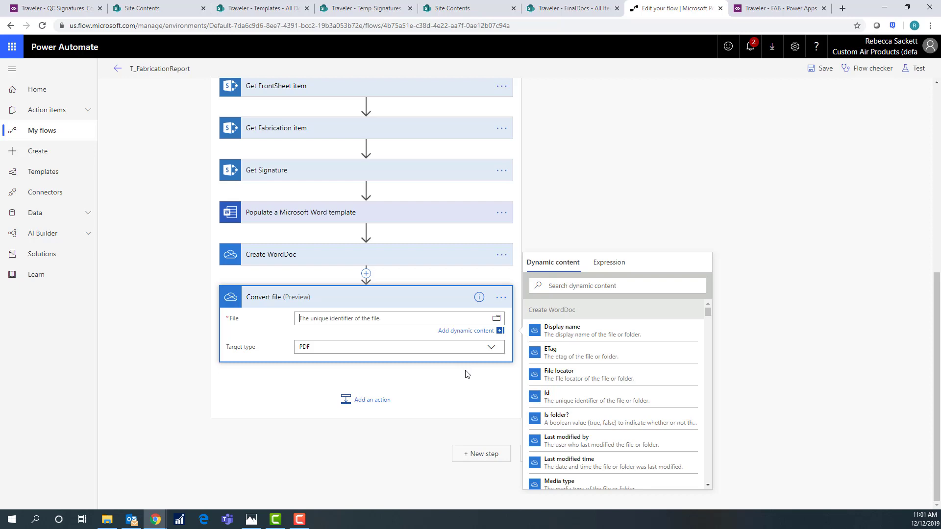
pyautogui.click(568, 395)
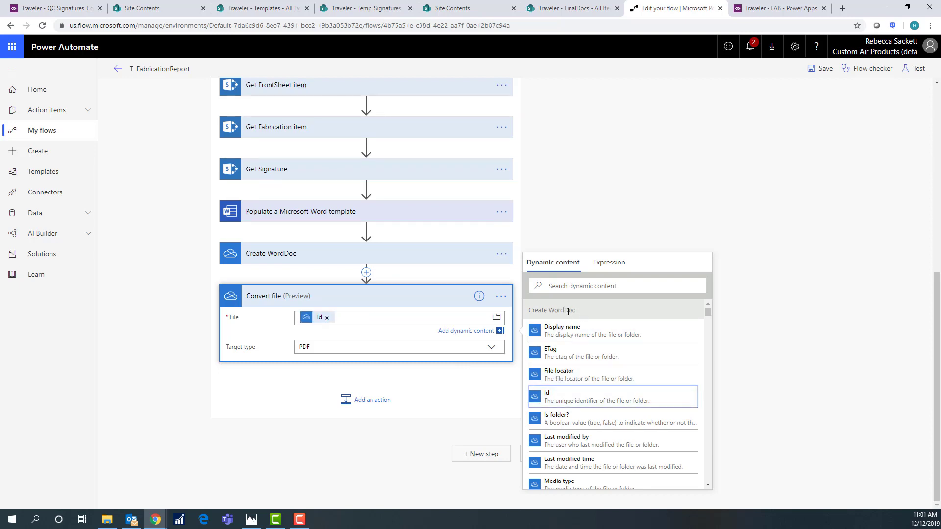
# Step: Rename the Convert file action as ConvertPDF
pyautogui.click(500, 298)
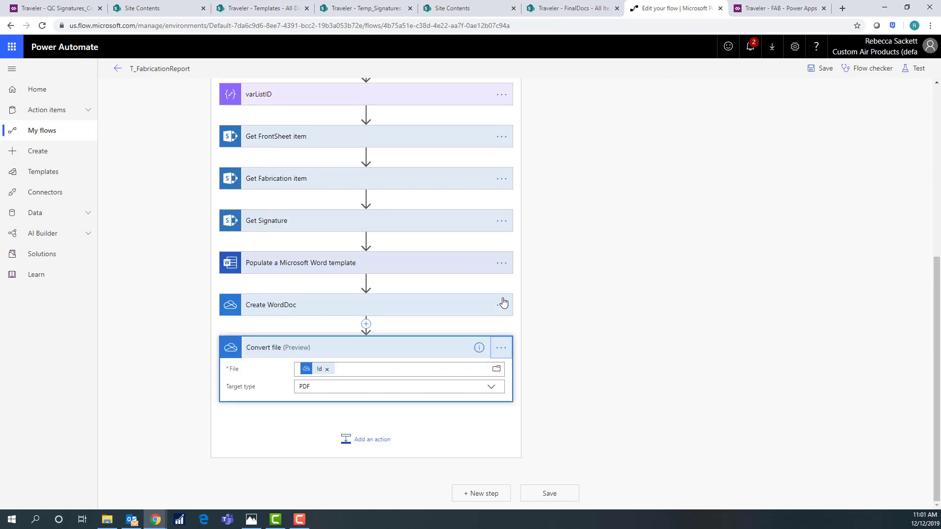
pyautogui.click(504, 348)
pyautogui.click(536, 365)
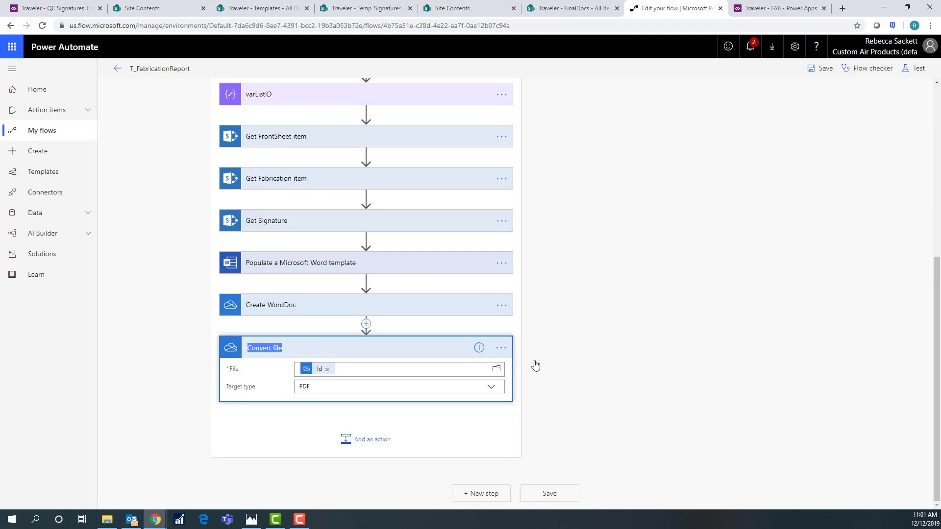
pyautogui.write('ConvertPDF')
pyautogui.click(449, 429)
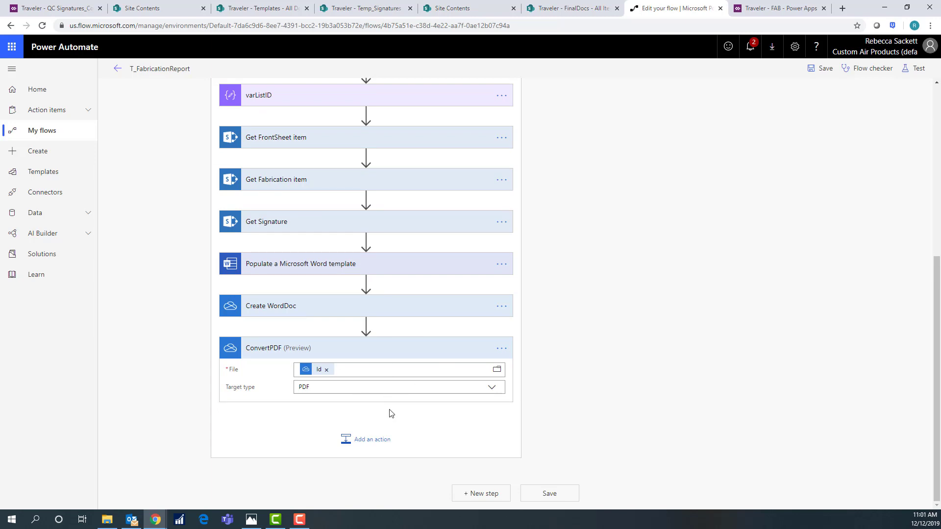
# Step: Check the FinalDocs list in SharePoint and add a SharePoint Add attachment action after ConvertPDF in the flow
pyautogui.click(580, 10)
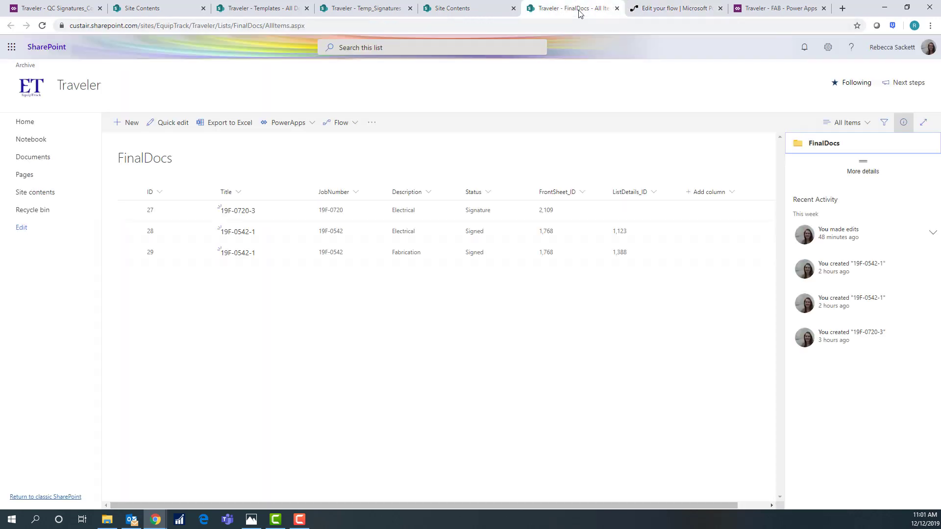
pyautogui.click(681, 10)
pyautogui.click(366, 440)
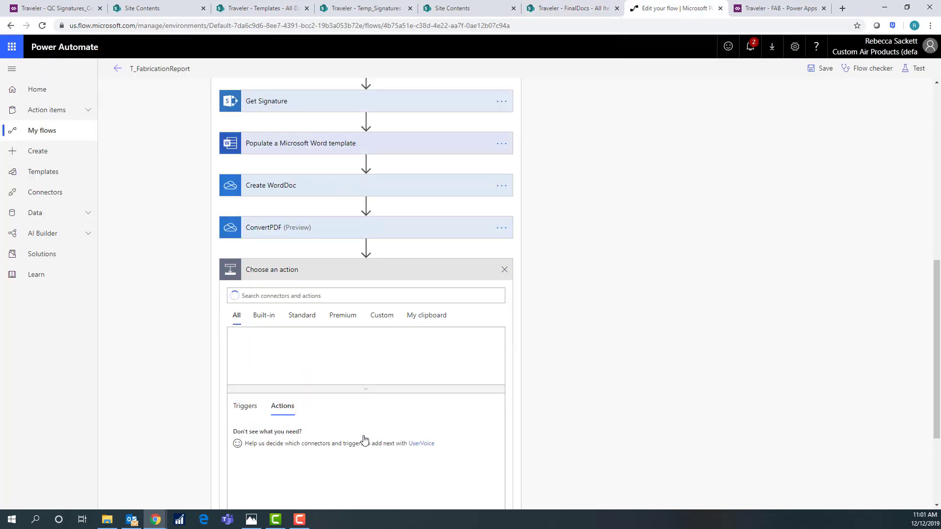
pyautogui.write('Add a')
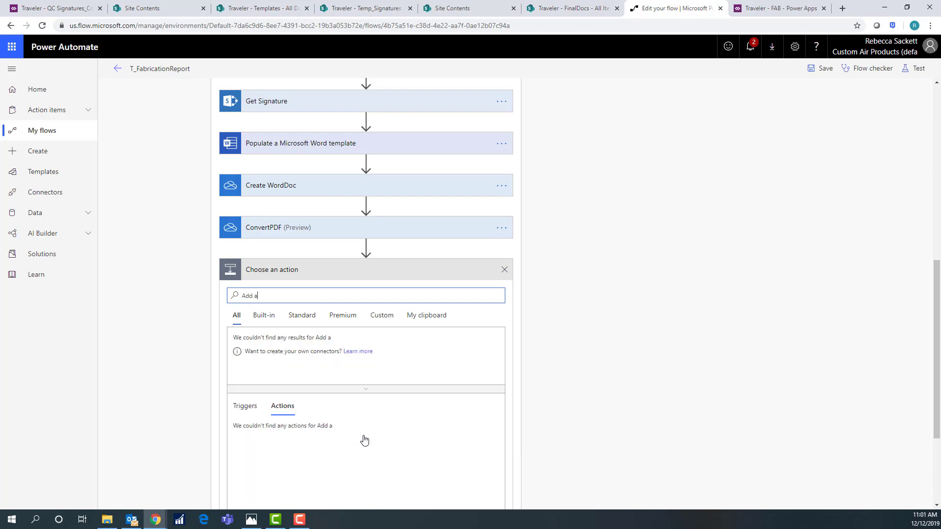
pyautogui.write('ttachment')
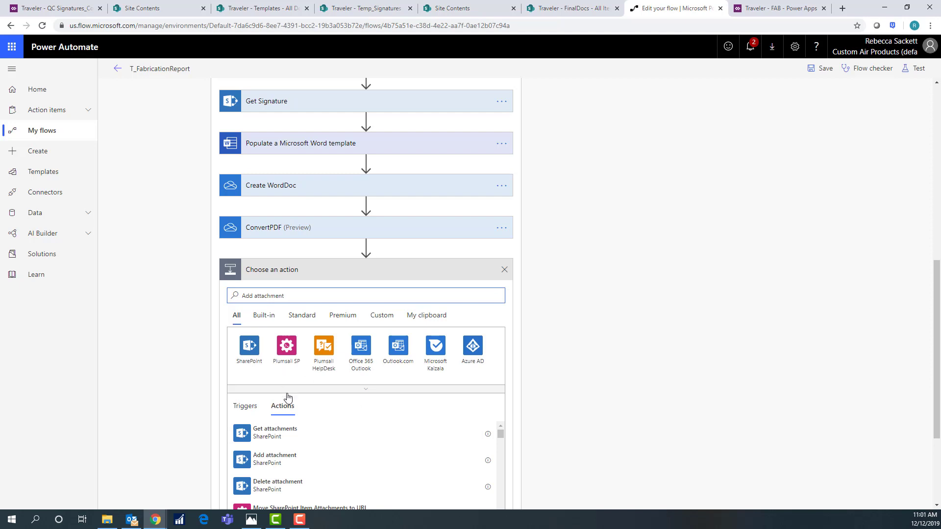
pyautogui.scroll(-2, 604, 368)
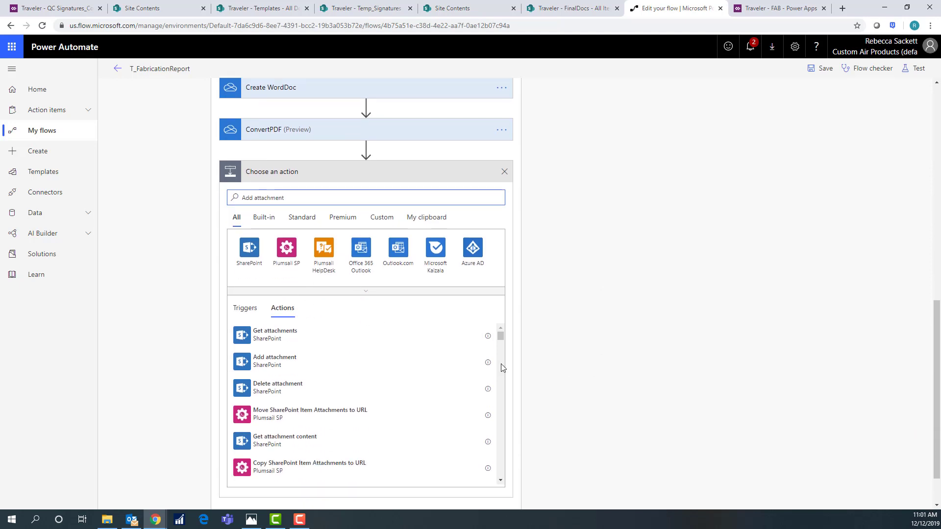
pyautogui.click(328, 363)
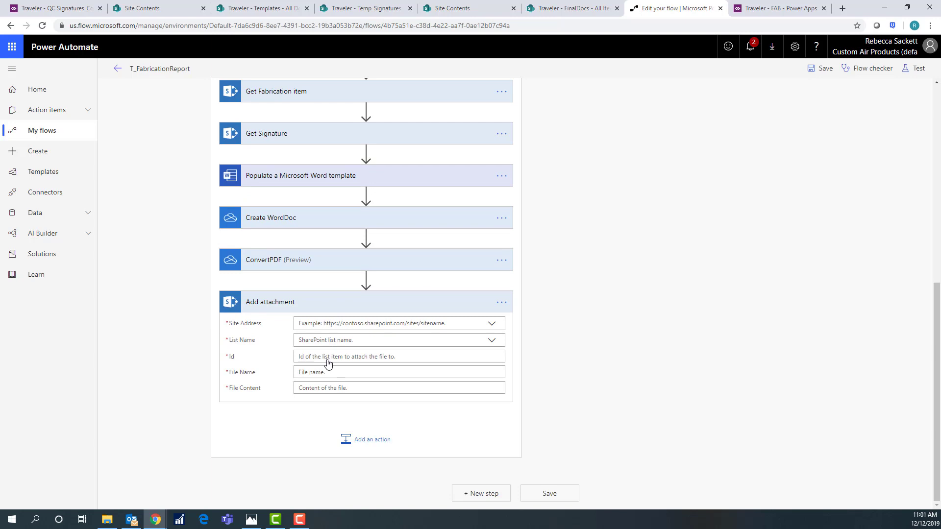
# Step: Set the Add attachment action's Site Address to the Traveler site and its List Name to FinalDocs
pyautogui.click(492, 324)
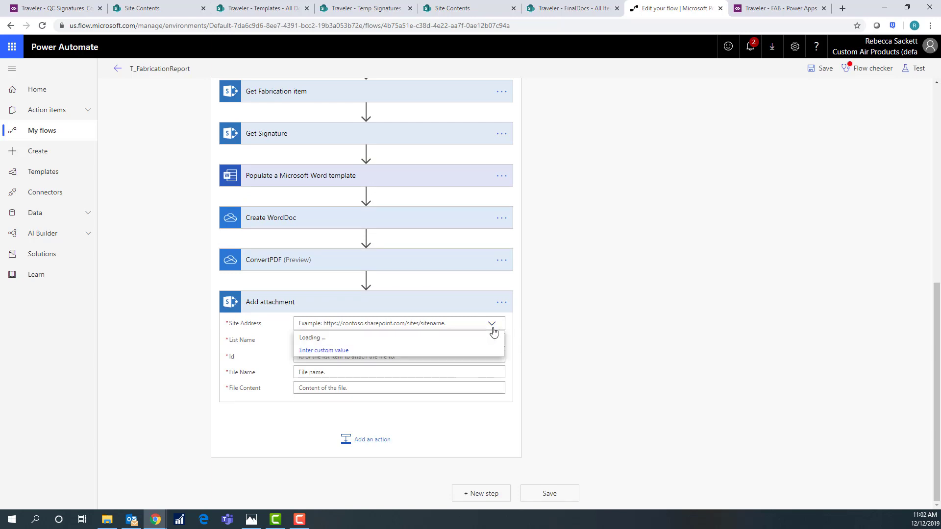
pyautogui.scroll(-2, 414, 388)
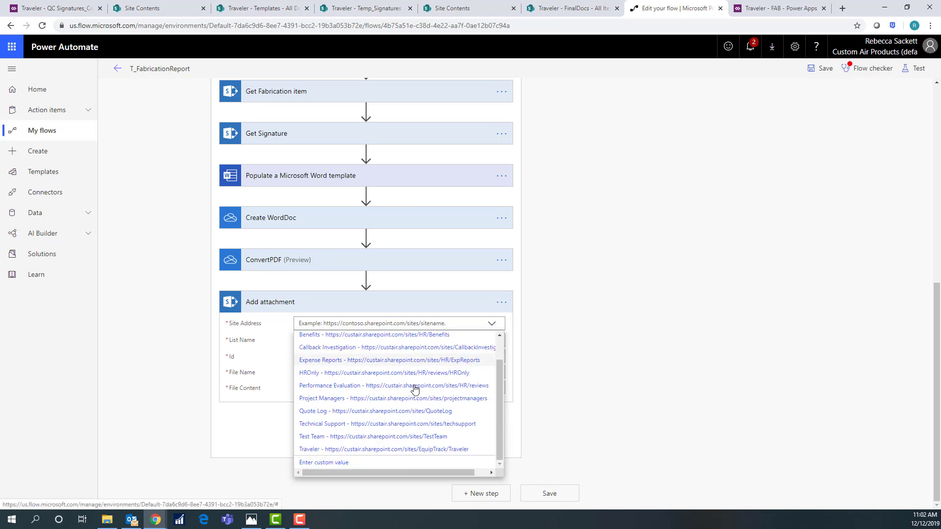
pyautogui.click(404, 451)
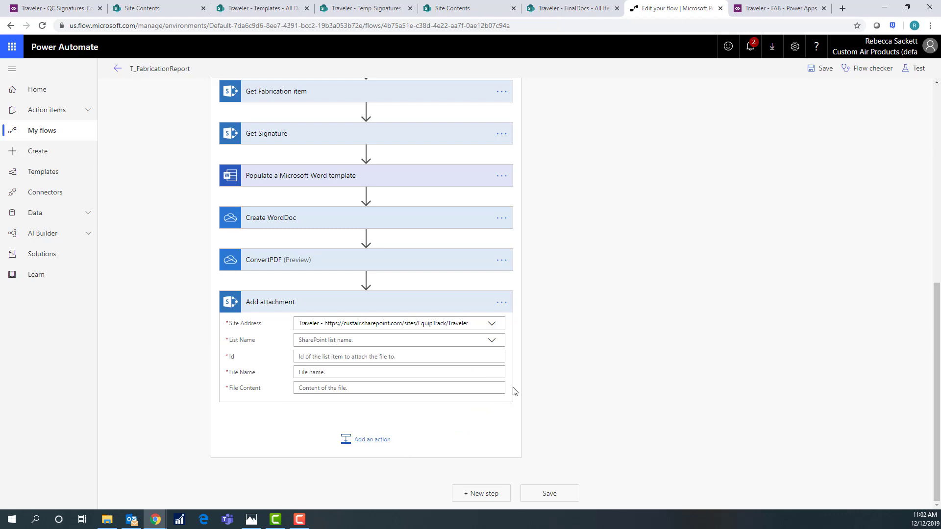
pyautogui.click(496, 340)
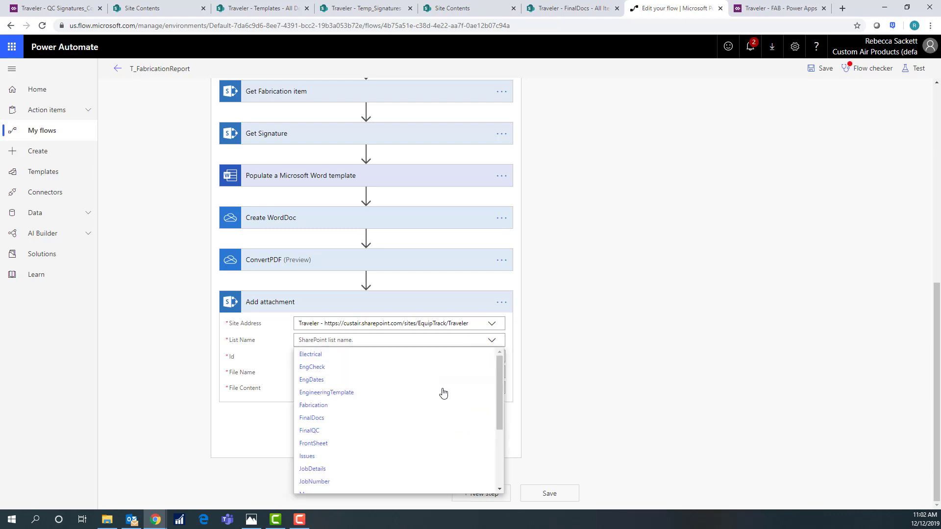
pyautogui.click(340, 420)
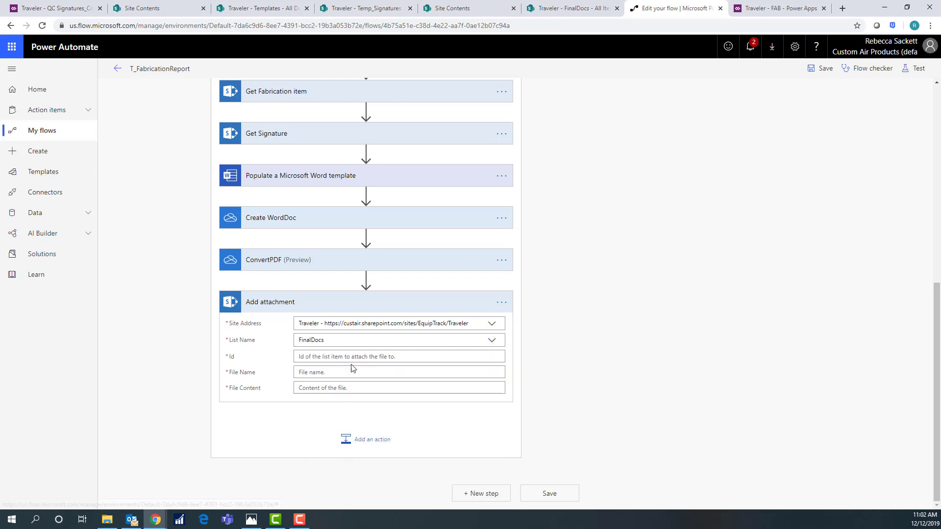
# Step: Fill Add attachment with the ID from FinalDocs Modified, and the File name and File content from ConvertPDF
pyautogui.click(351, 358)
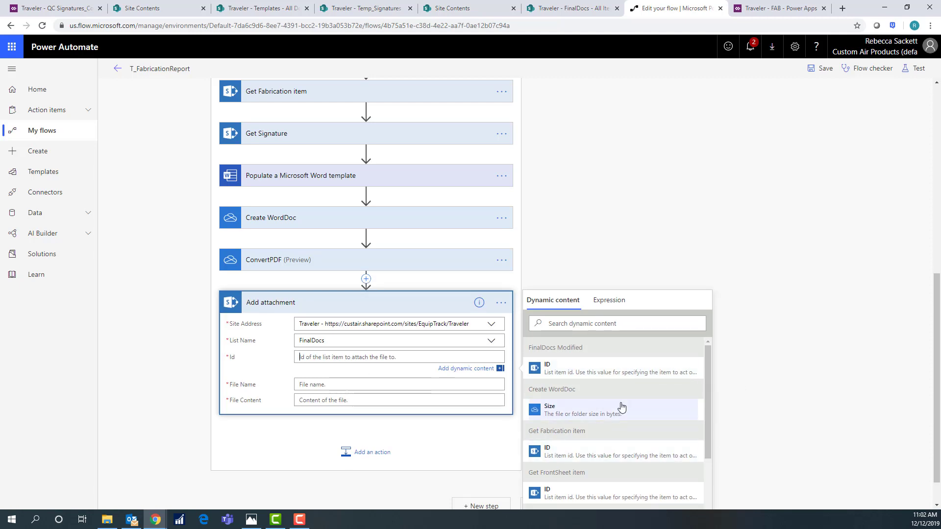
pyautogui.click(603, 369)
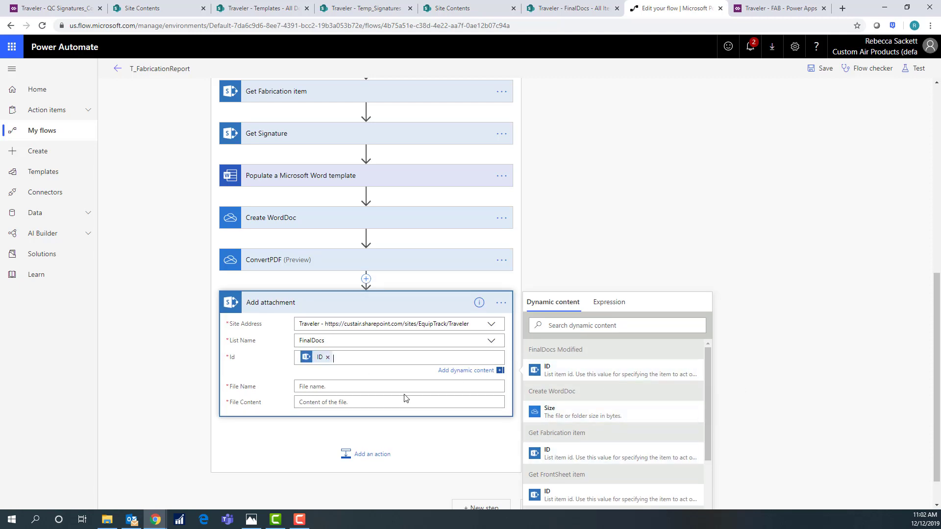
pyautogui.click(331, 387)
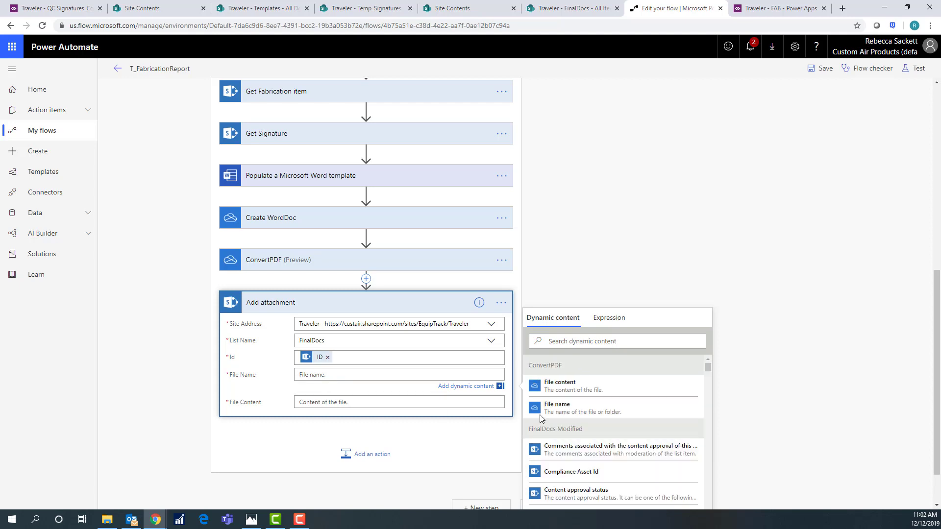
pyautogui.click(637, 411)
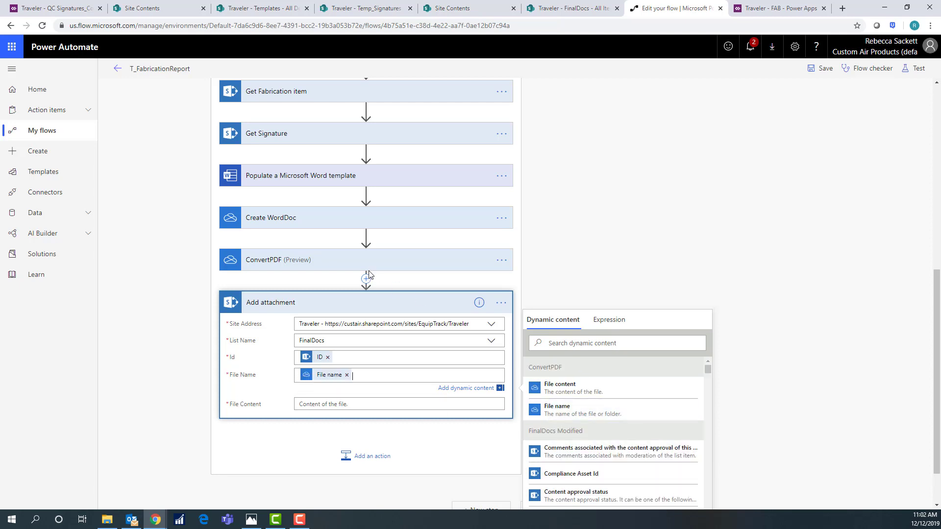
pyautogui.click(355, 405)
pyautogui.click(610, 410)
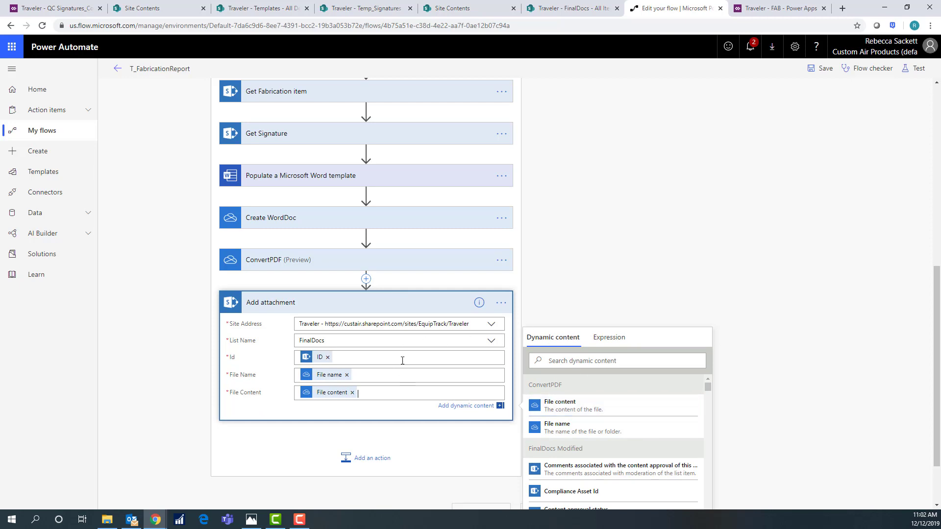
# Step: Insert a SharePoint Update item action between ConvertPDF and Add attachment
pyautogui.scroll(-2, 407, 362)
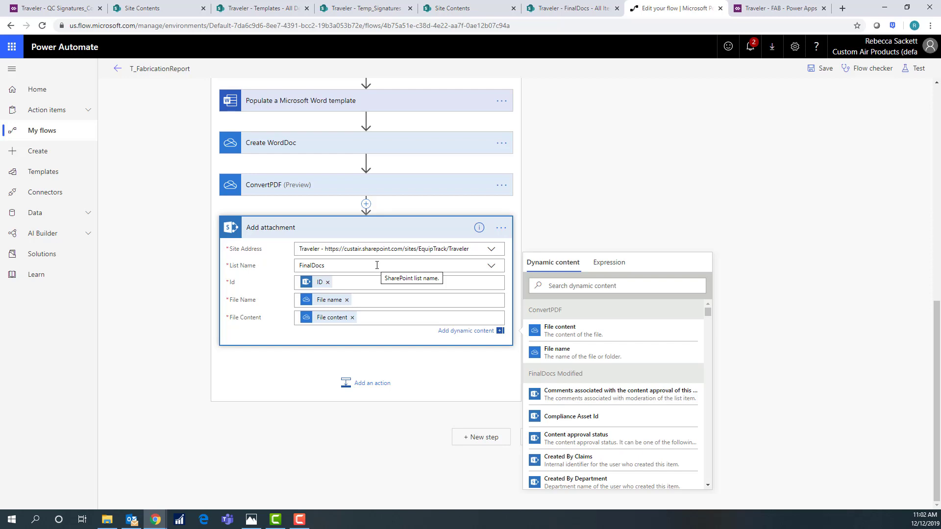
pyautogui.click(366, 205)
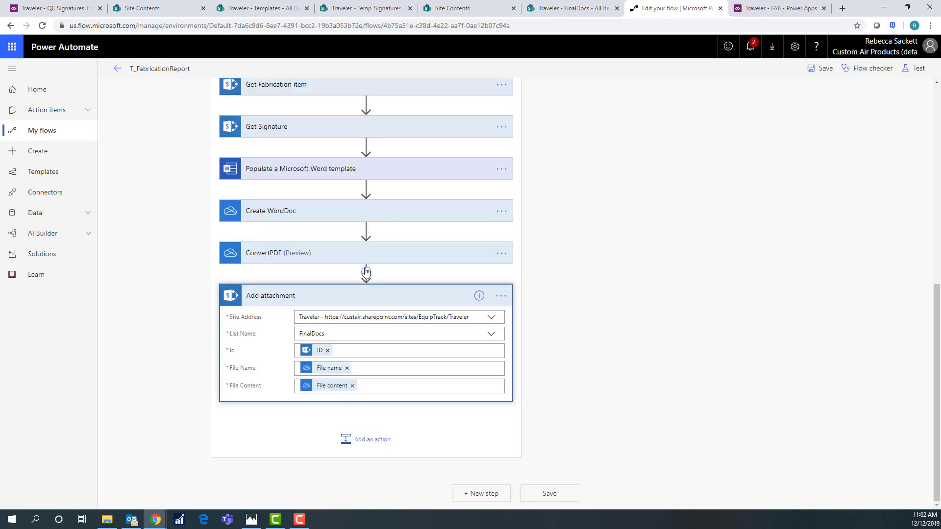
pyautogui.click(366, 271)
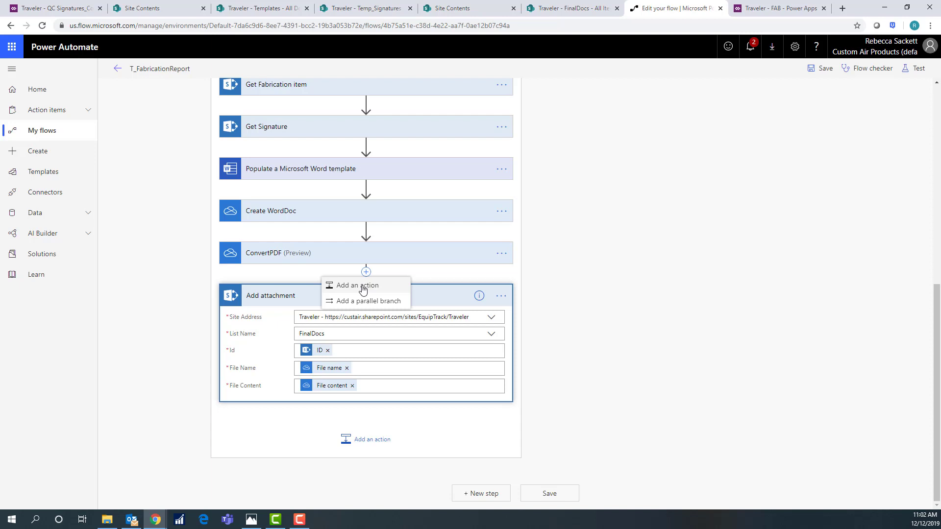
pyautogui.click(363, 287)
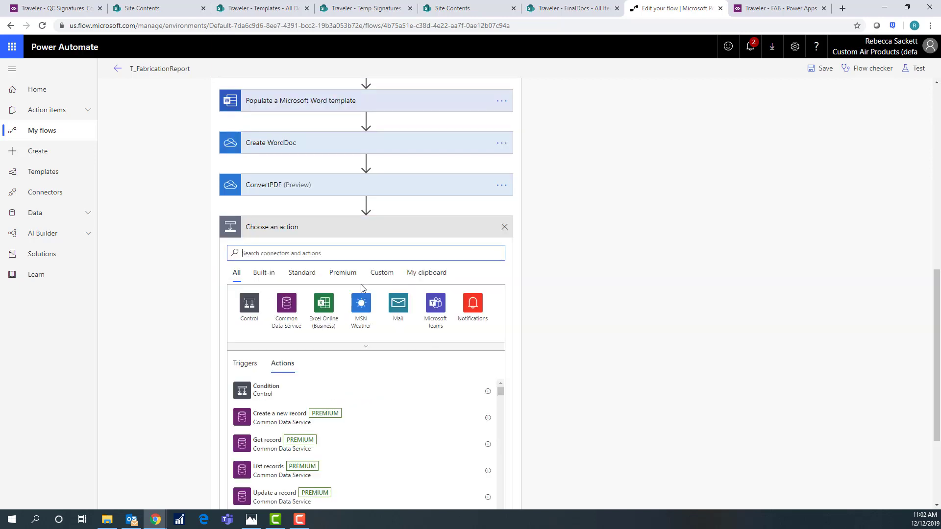
pyautogui.write('Update')
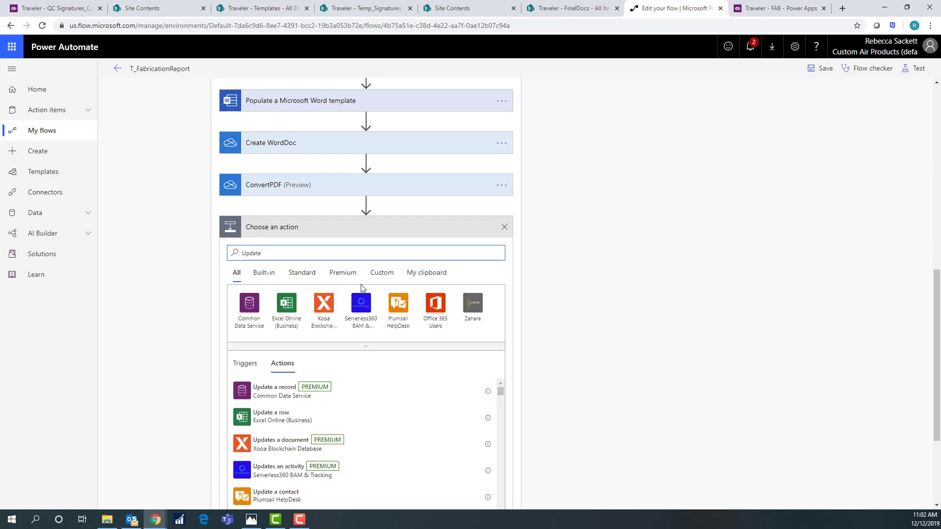
pyautogui.write(' item')
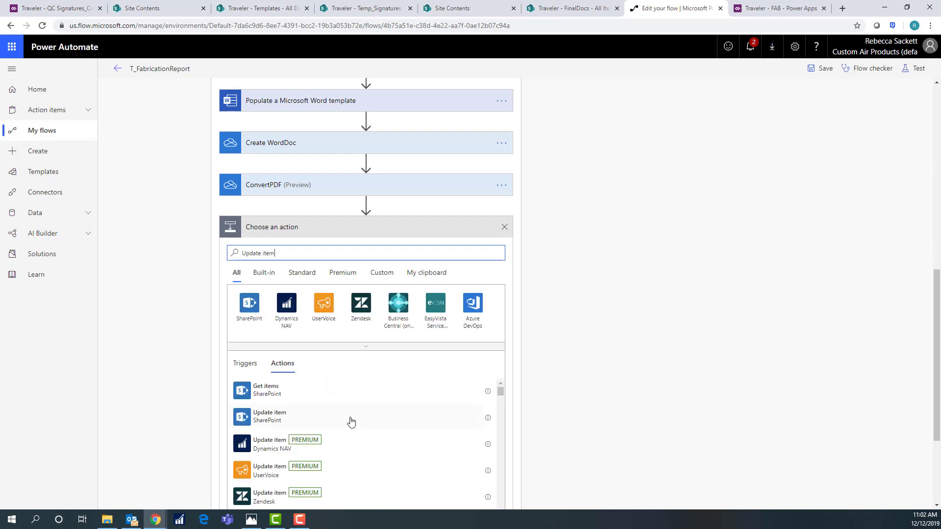
pyautogui.click(326, 425)
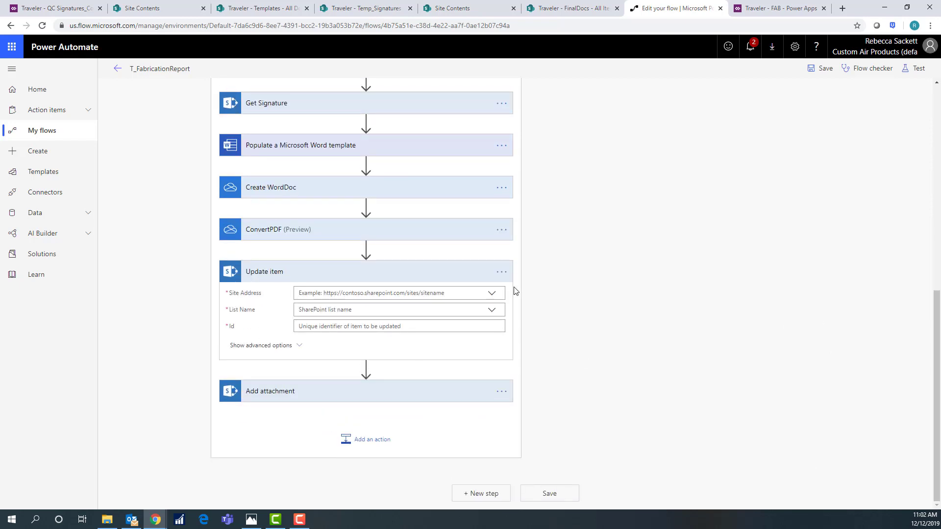
# Step: Set the Update item action's Site Address to the Traveler site and its List Name to FinalDocs
pyautogui.click(492, 293)
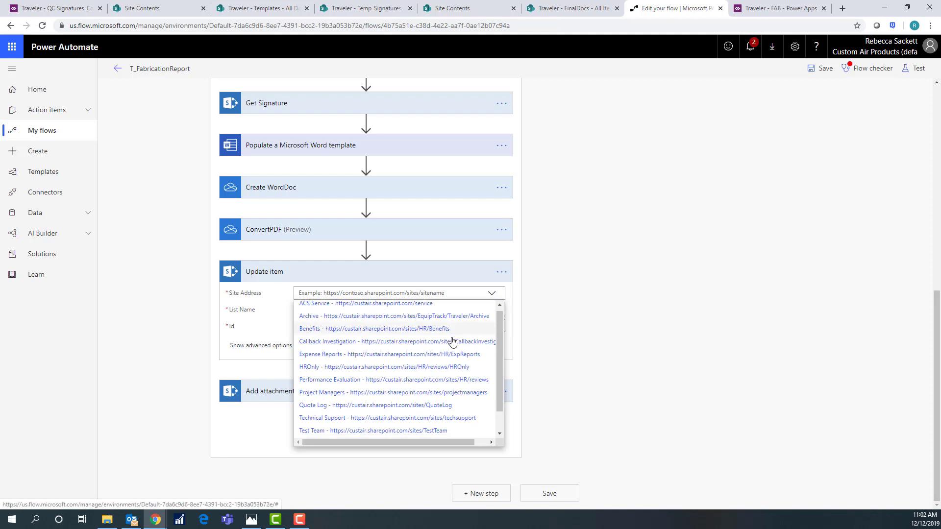
pyautogui.scroll(-2, 431, 368)
pyautogui.click(409, 420)
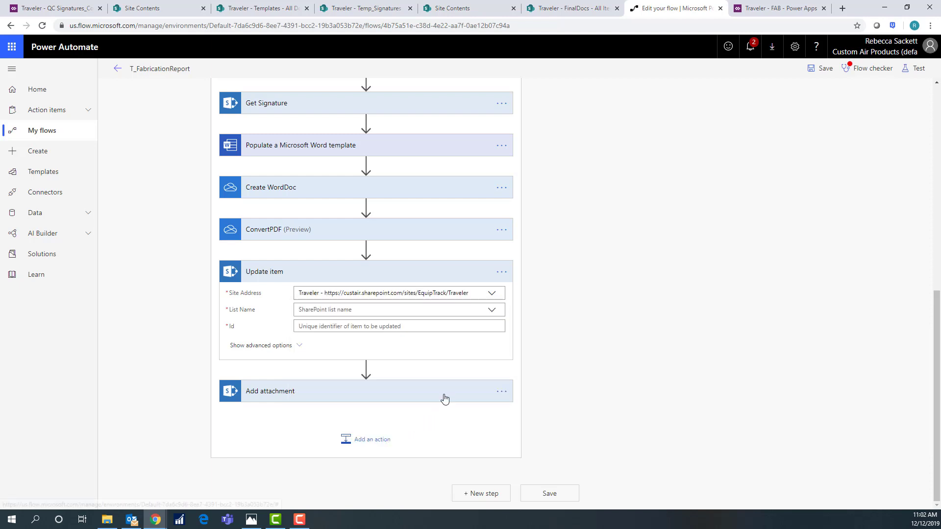
pyautogui.click(492, 310)
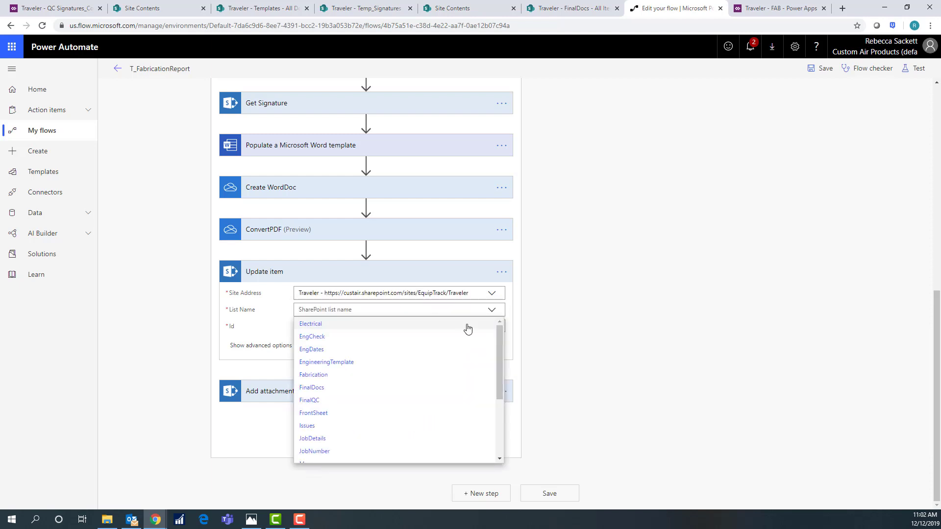
pyautogui.click(324, 387)
# Step: Set the Update item action's Id and Title to the ID and Title from FinalDocs Modified, and its Status to Attached
pyautogui.click(354, 327)
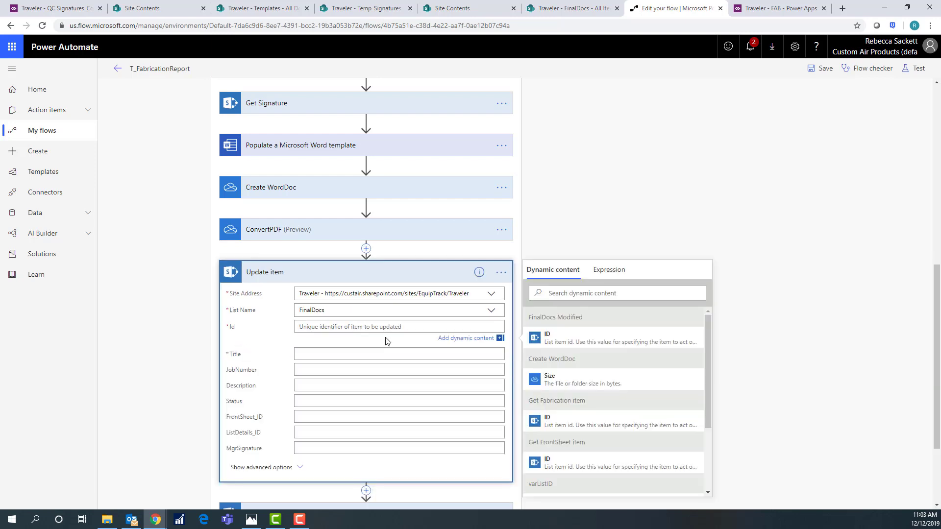
pyautogui.click(602, 339)
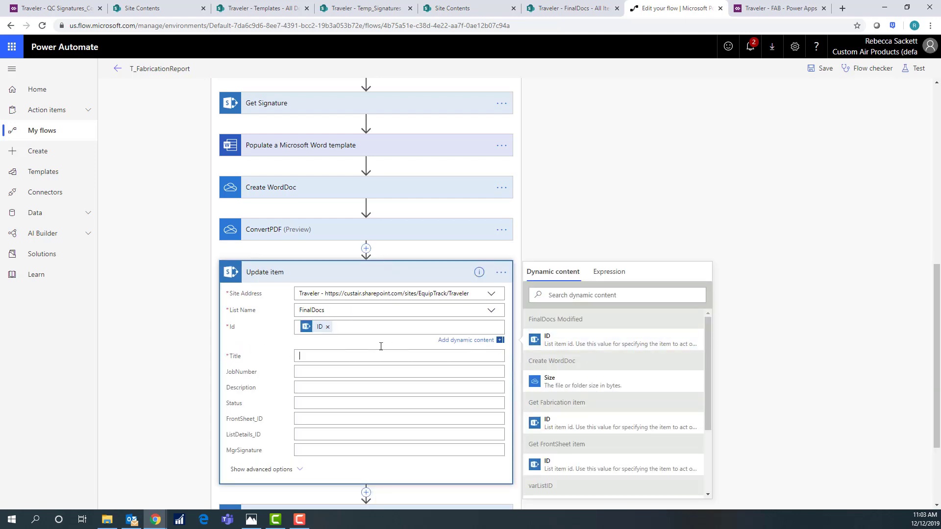
pyautogui.click(625, 315)
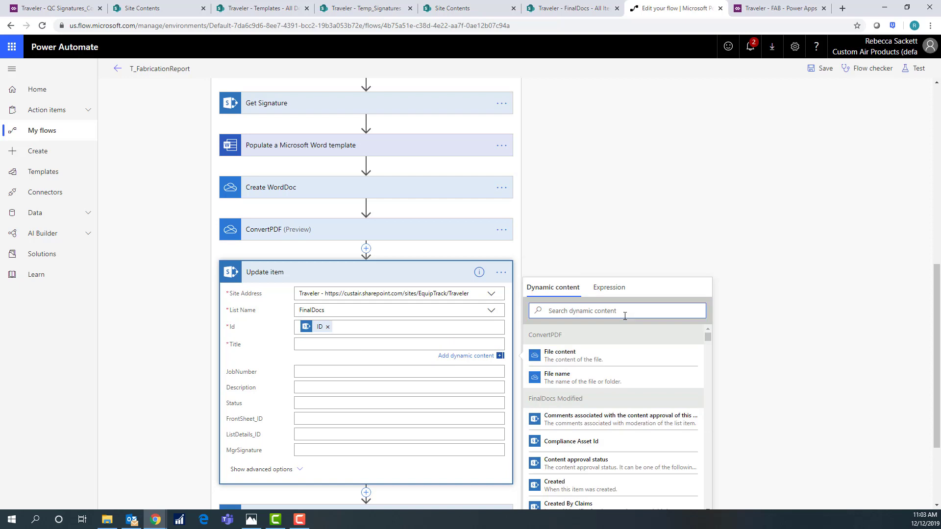
pyautogui.write('titl')
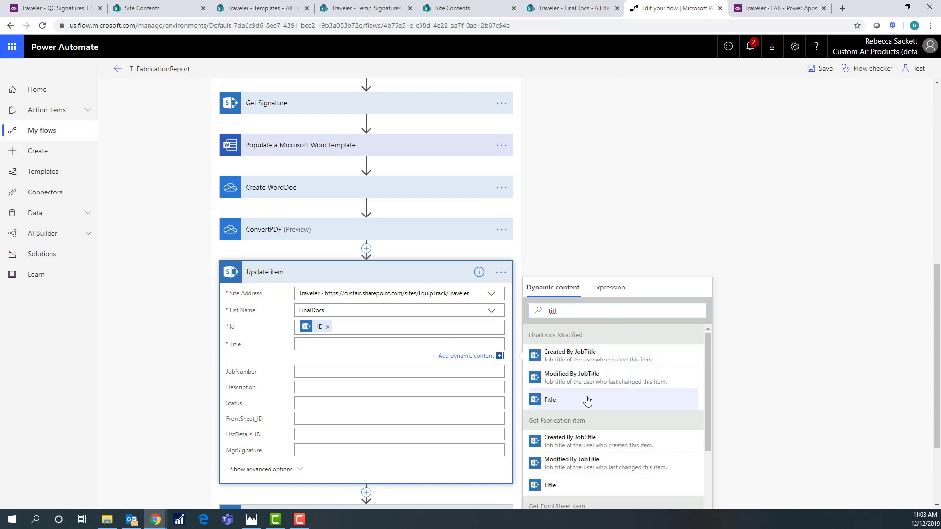
pyautogui.click(551, 399)
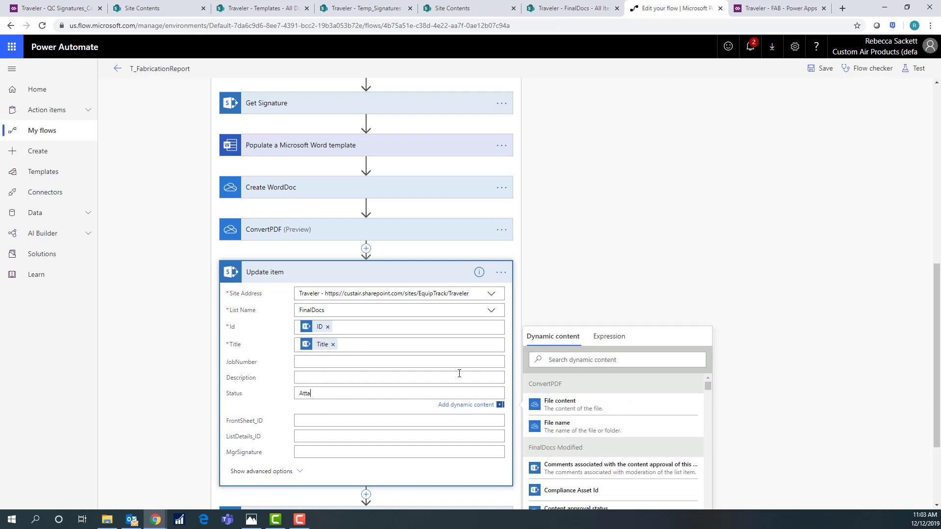
# Step: Rename the Update item action as Update FinalDocs and collapse it
pyautogui.click(501, 272)
pyautogui.click(542, 285)
pyautogui.press('End')
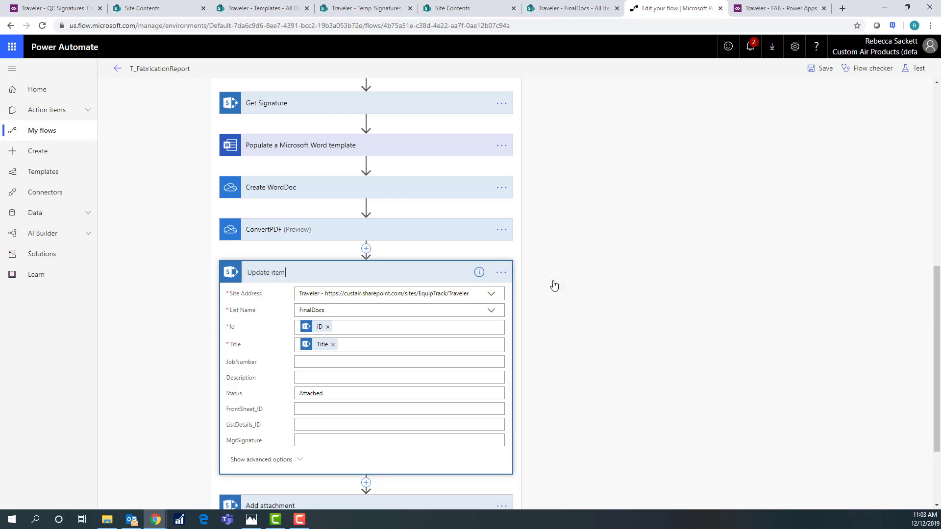
pyautogui.press('BackSpace')
pyautogui.press('BackSpace')
pyautogui.write('FinalDocs')
pyautogui.click(676, 269)
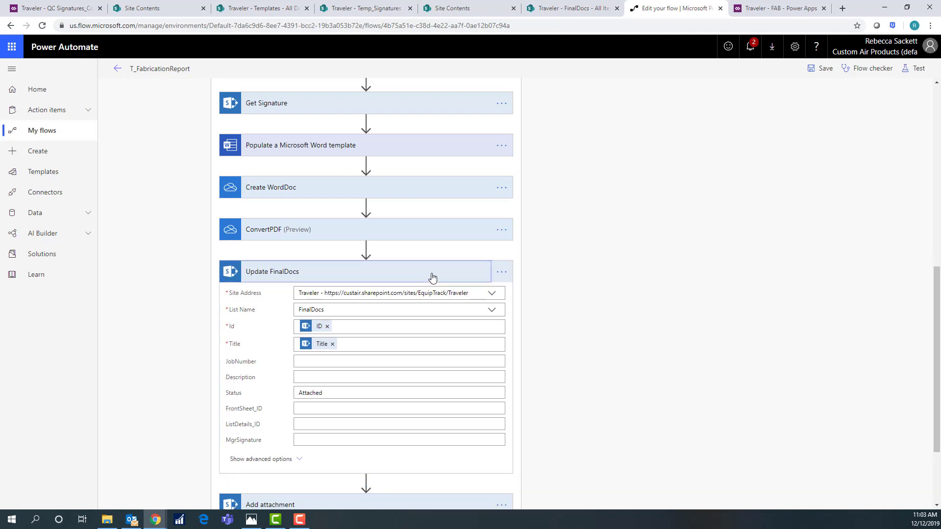
pyautogui.click(431, 277)
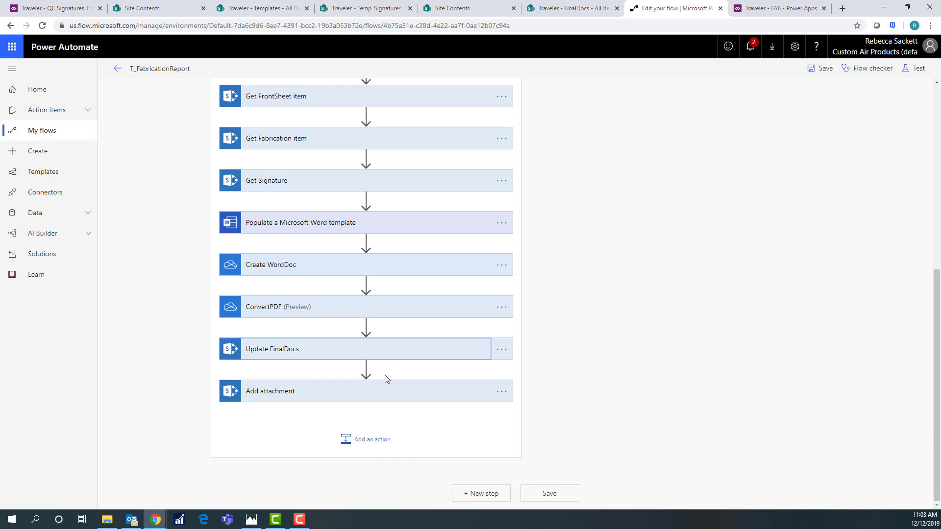
# Step: Add a Delay action after Add attachment with a count of 2 and the unit Minute
pyautogui.click(362, 446)
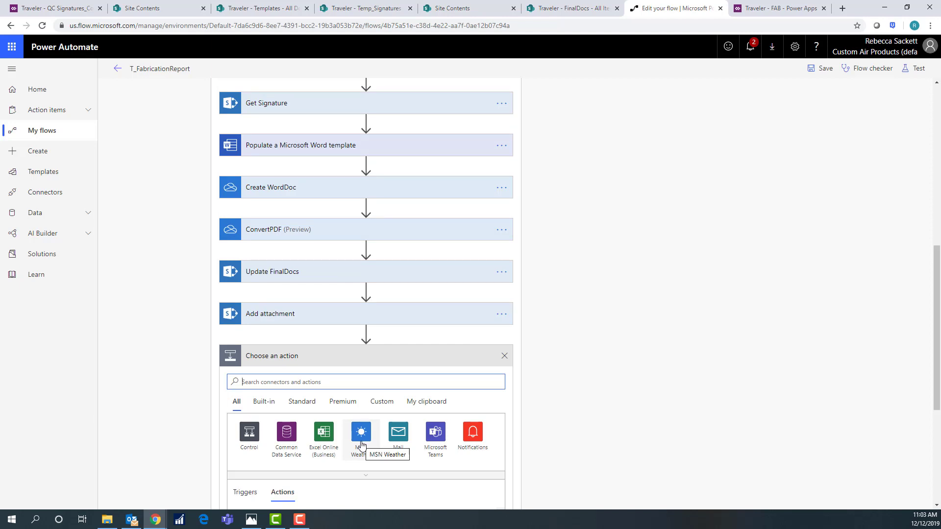
pyautogui.write('delay')
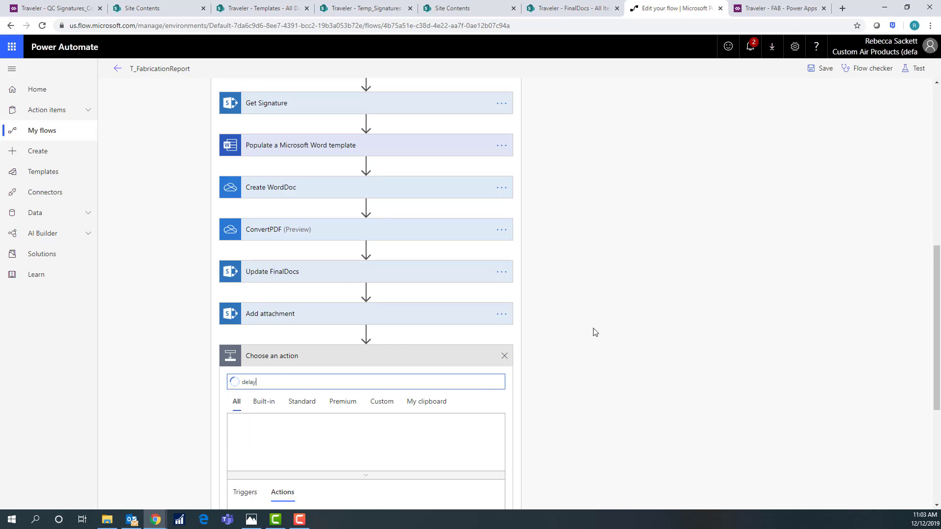
pyautogui.click(293, 377)
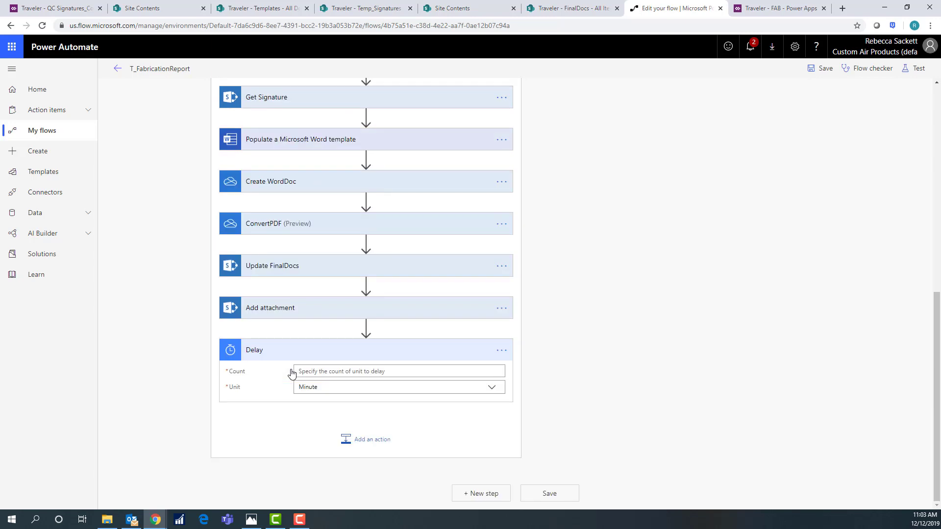
pyautogui.click(356, 372)
pyautogui.write('2')
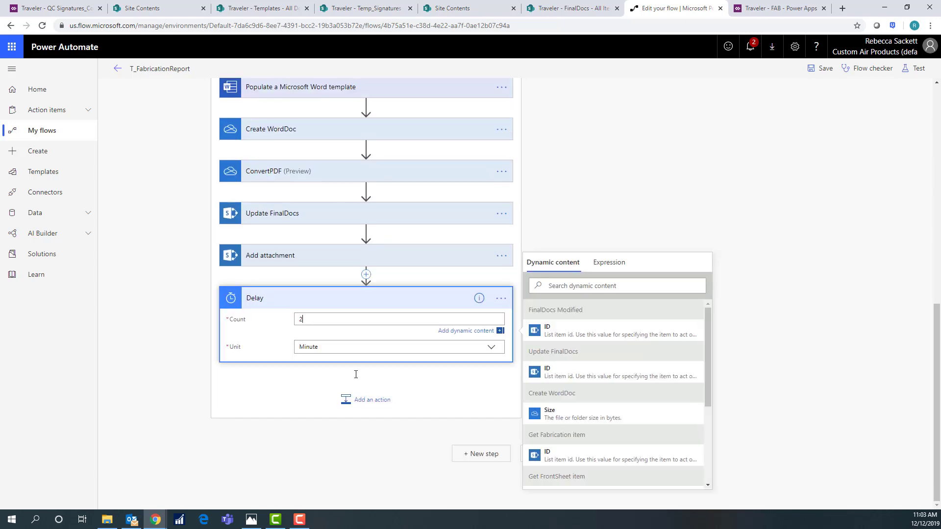
# Step: Add a SharePoint Delete file action after the Delay action
pyautogui.click(357, 401)
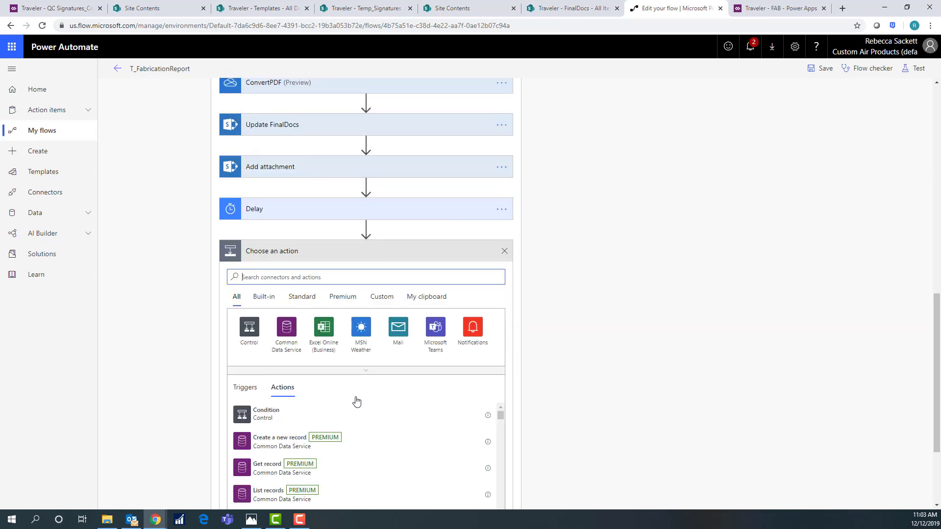
pyautogui.write('delete file')
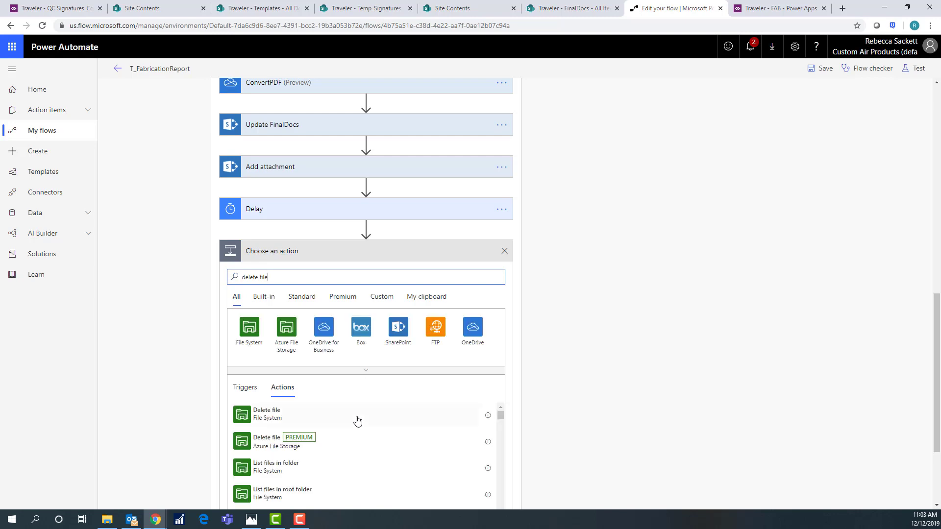
pyautogui.scroll(-2, 558, 371)
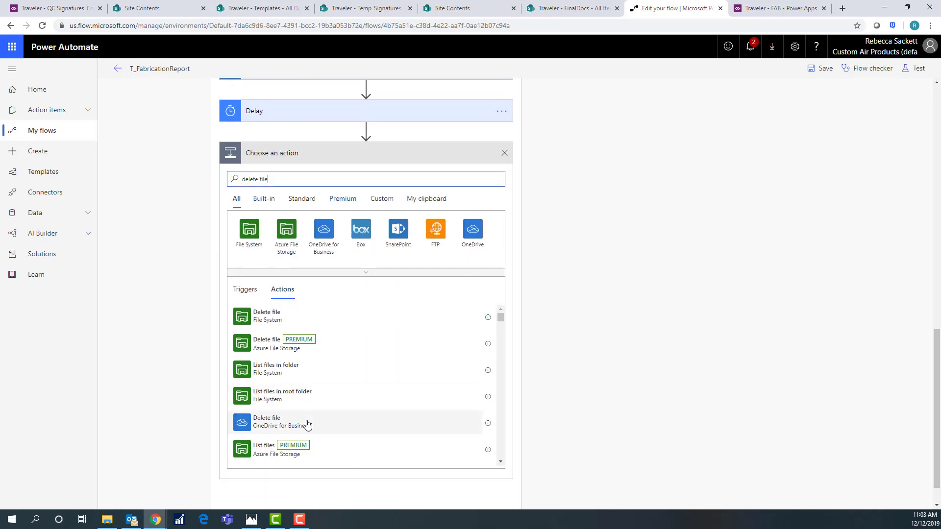
pyautogui.scroll(-2, 312, 422)
pyautogui.scroll(-4, 320, 413)
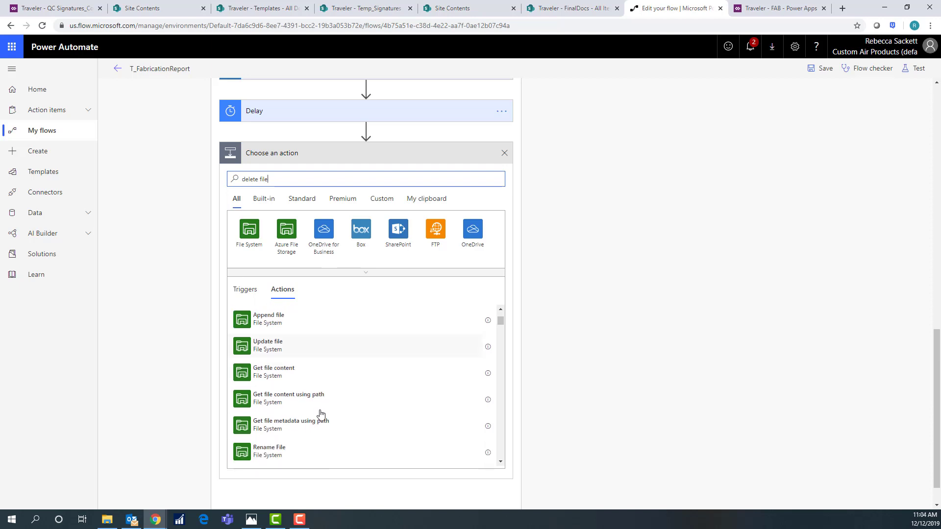
pyautogui.scroll(3, 319, 415)
pyautogui.click(280, 415)
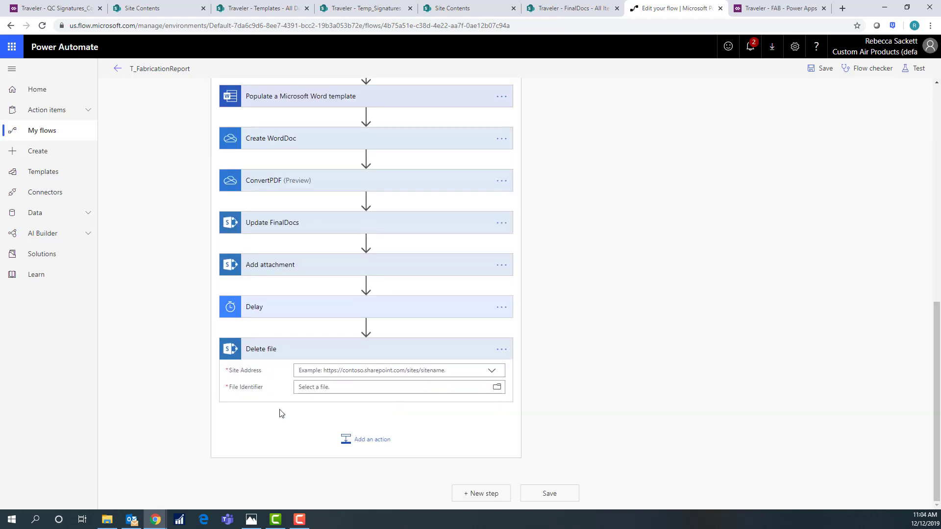
# Step: Set the Delete file action's Site Address to the Traveler site and its File Identifier to File Content from Get Signature
pyautogui.click(493, 374)
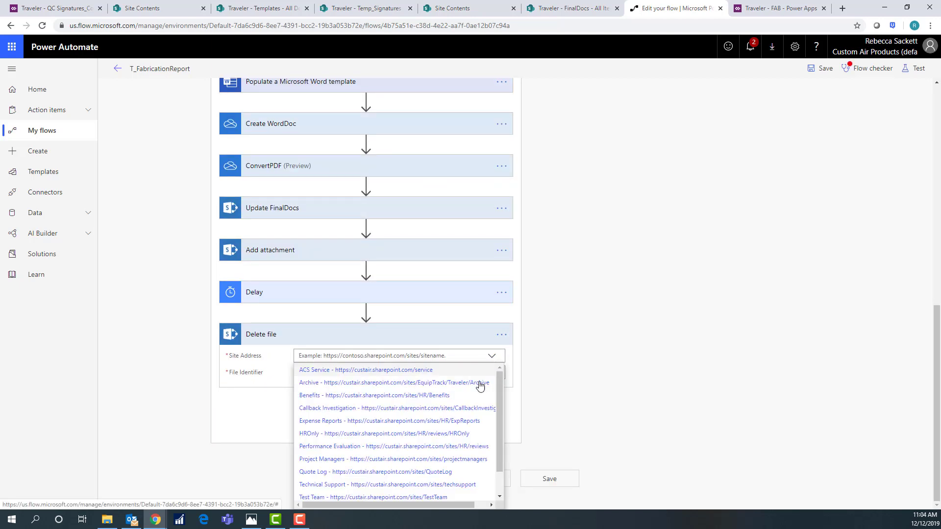
pyautogui.scroll(-2, 431, 431)
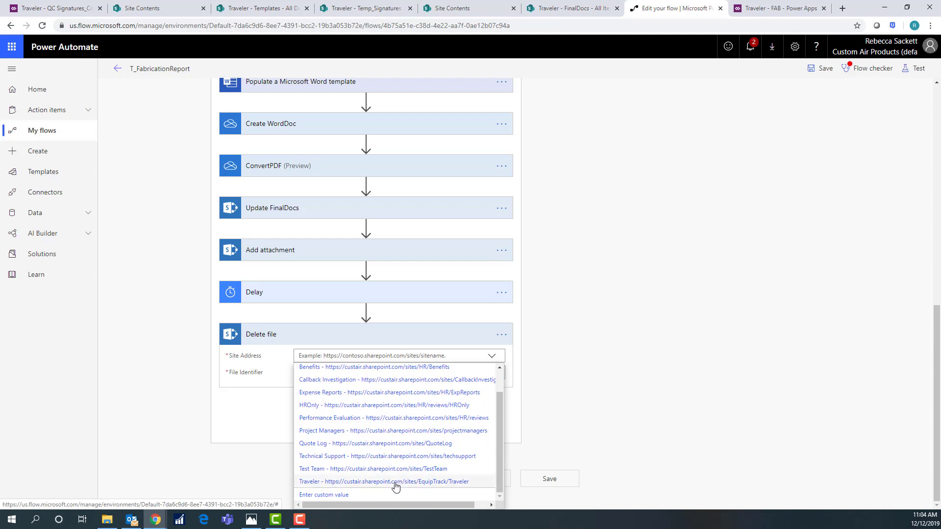
pyautogui.click(396, 482)
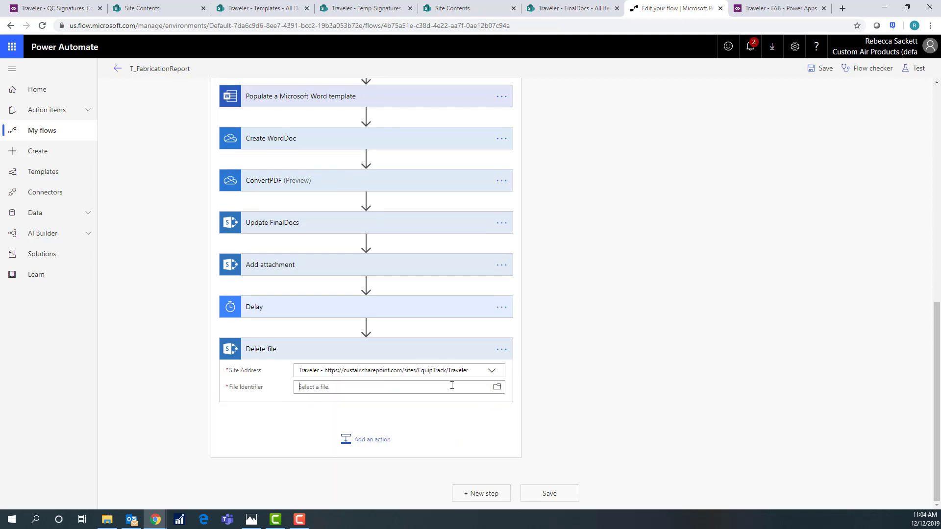
pyautogui.click(452, 386)
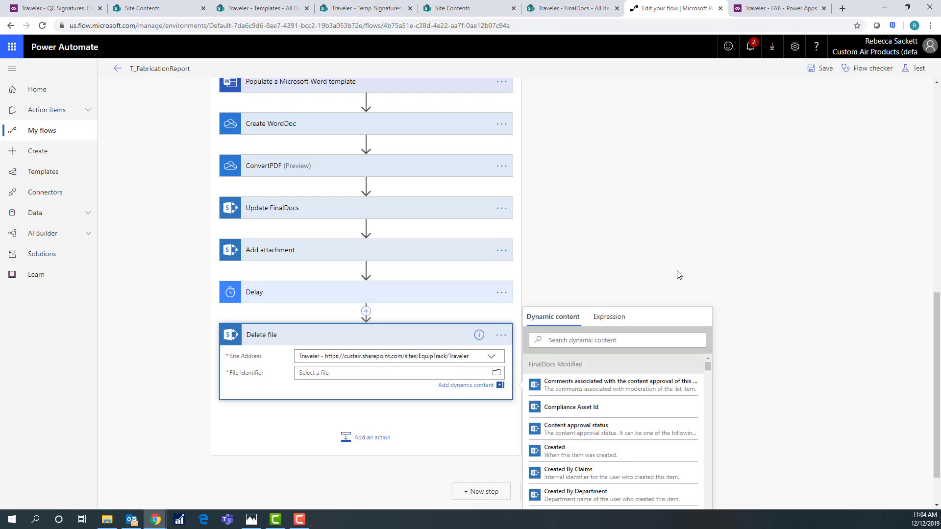
pyautogui.scroll(-1, 834, 255)
pyautogui.scroll(-2, 659, 387)
pyautogui.scroll(-5, 659, 392)
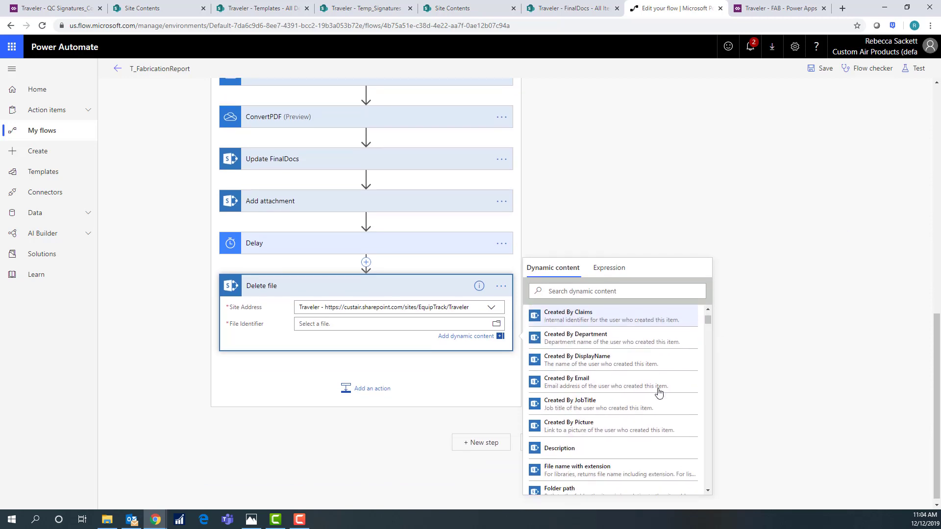
pyautogui.scroll(-6, 659, 392)
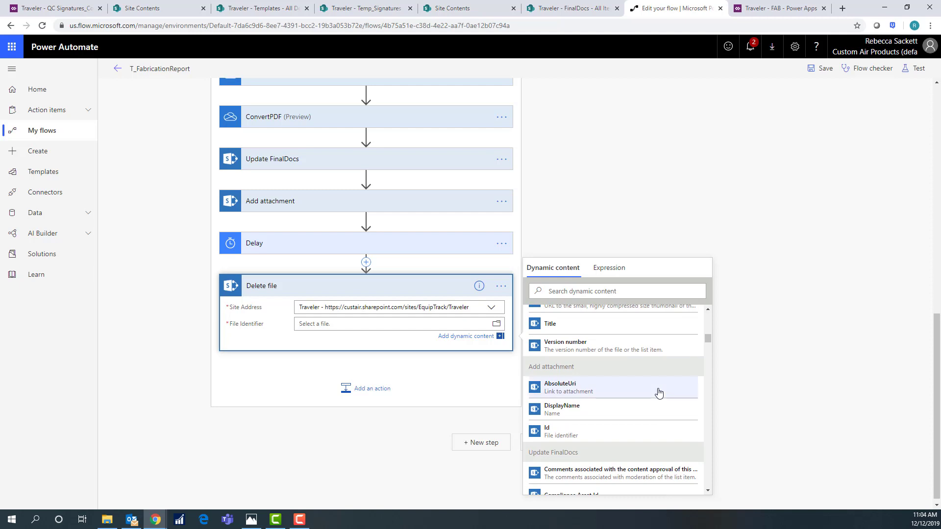
pyautogui.scroll(-7, 659, 392)
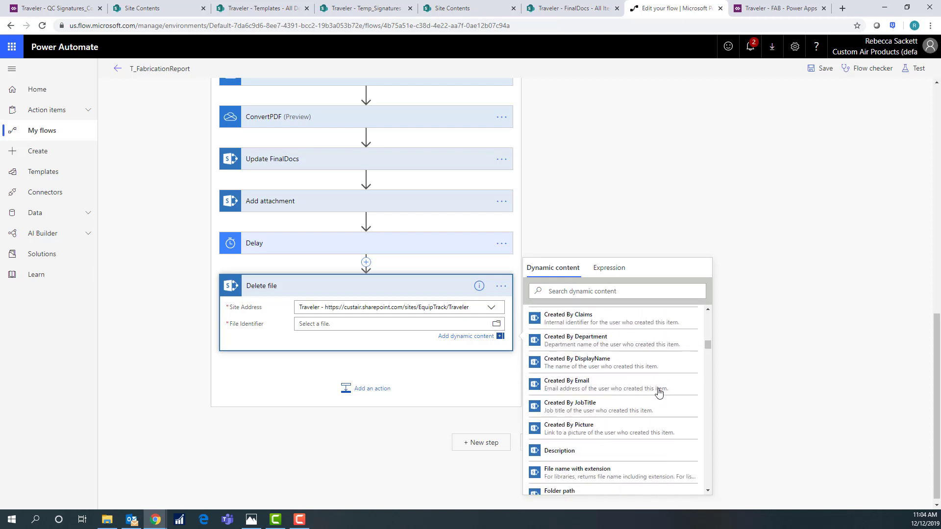
pyautogui.scroll(-8, 659, 392)
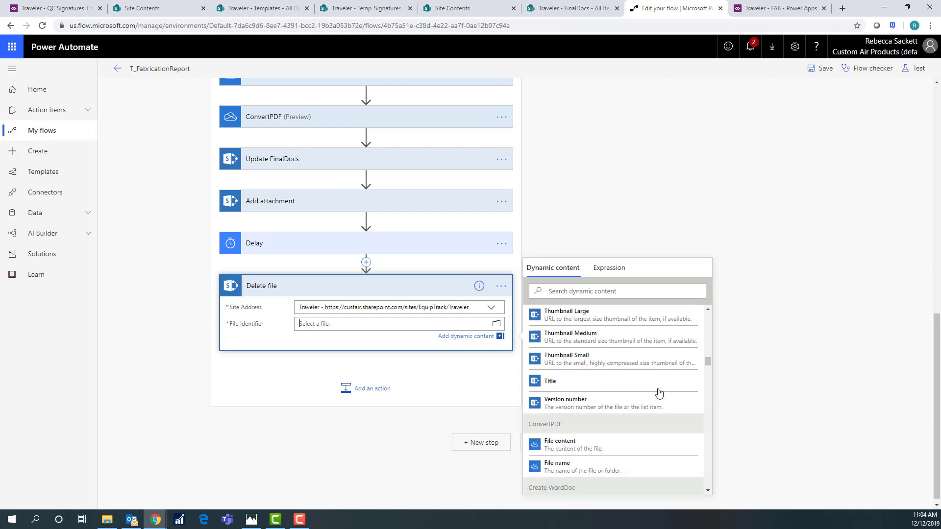
pyautogui.scroll(-8, 659, 392)
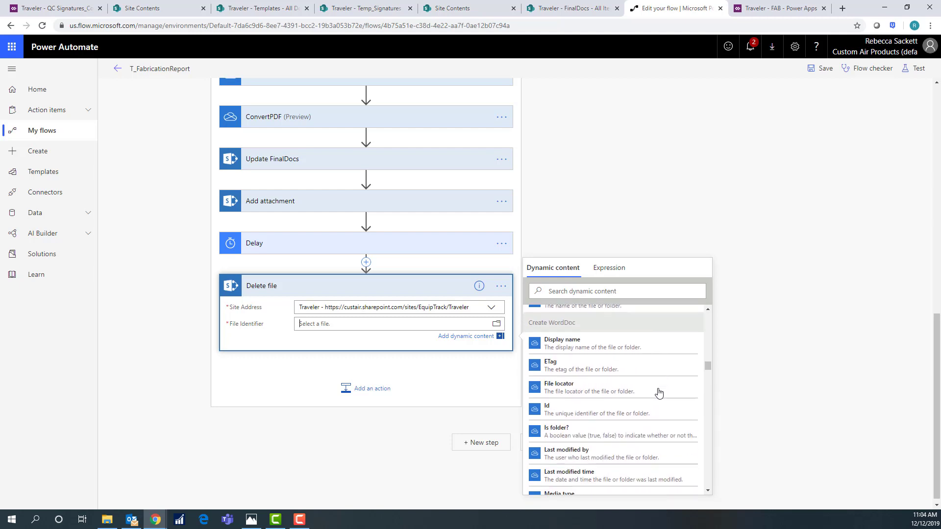
pyautogui.scroll(-1, 652, 393)
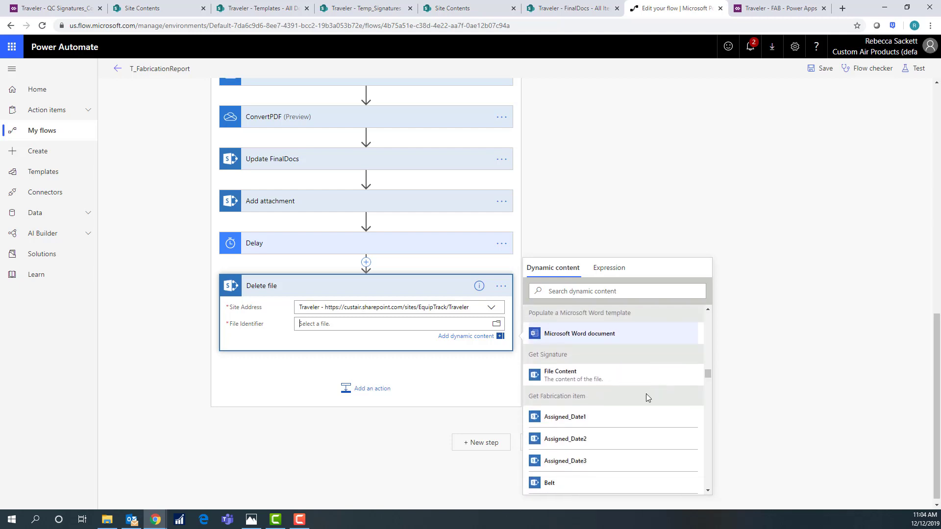
pyautogui.click(593, 379)
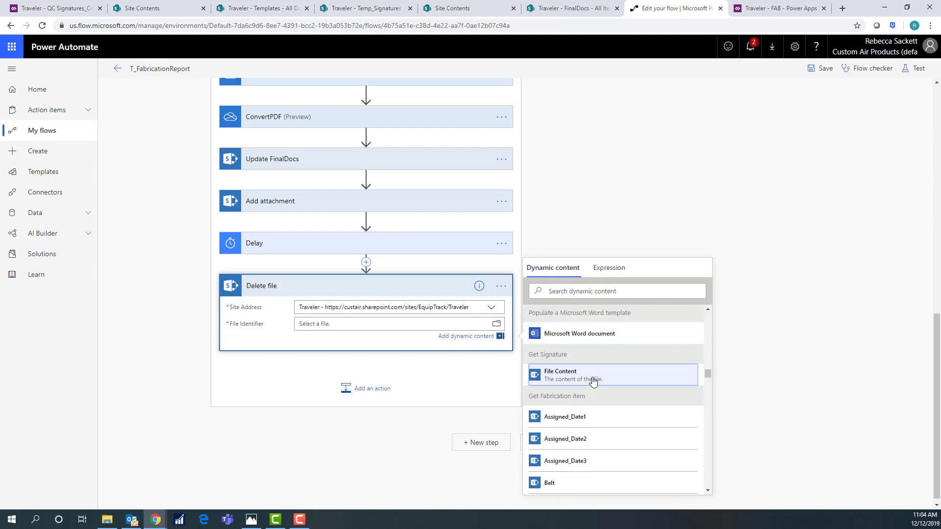
# Step: Rename the SharePoint Delete file action as Delete Signature
pyautogui.click(498, 285)
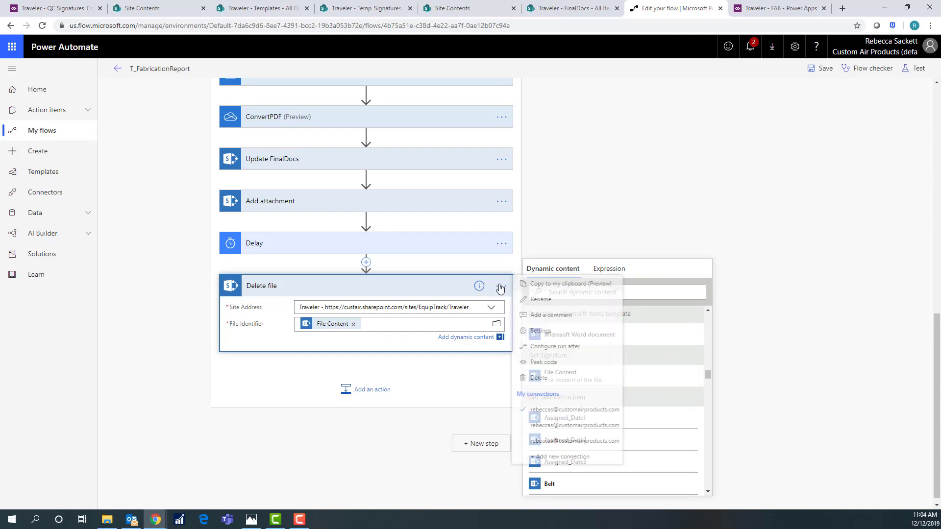
pyautogui.click(543, 342)
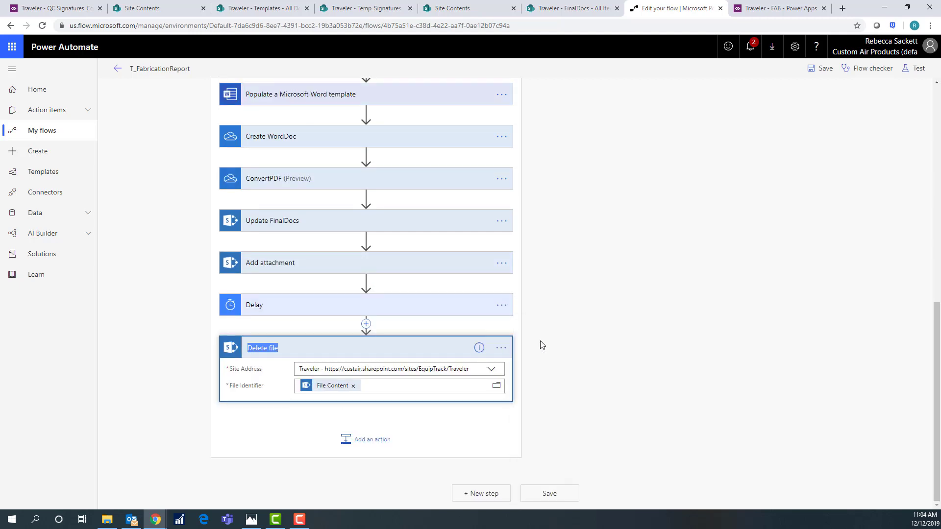
pyautogui.press('End')
pyautogui.press('BackSpace')
pyautogui.press('BackSpace')
pyautogui.press('BackSpace')
pyautogui.press('BackSpace')
pyautogui.press('BackSpace')
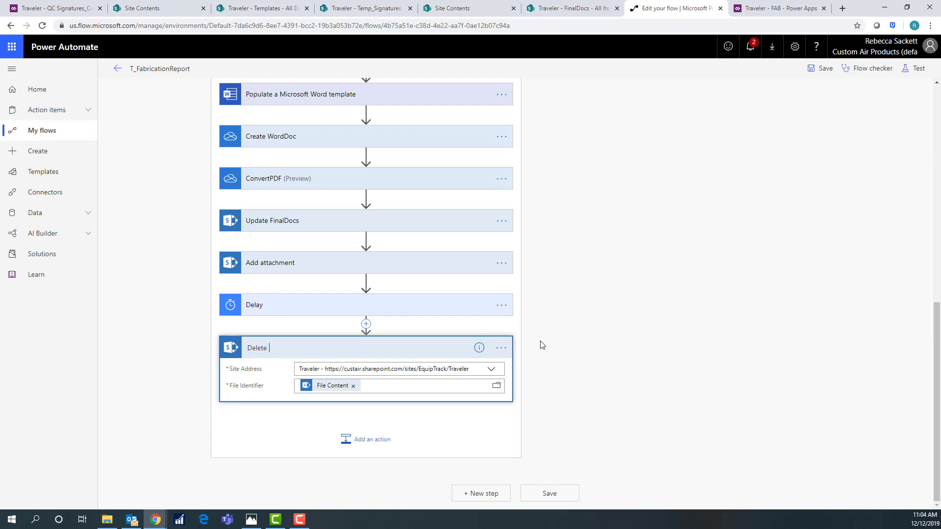
pyautogui.write('Signature')
# Step: Add a OneDrive for Business Delete file action after Delete Signature
pyautogui.click(358, 441)
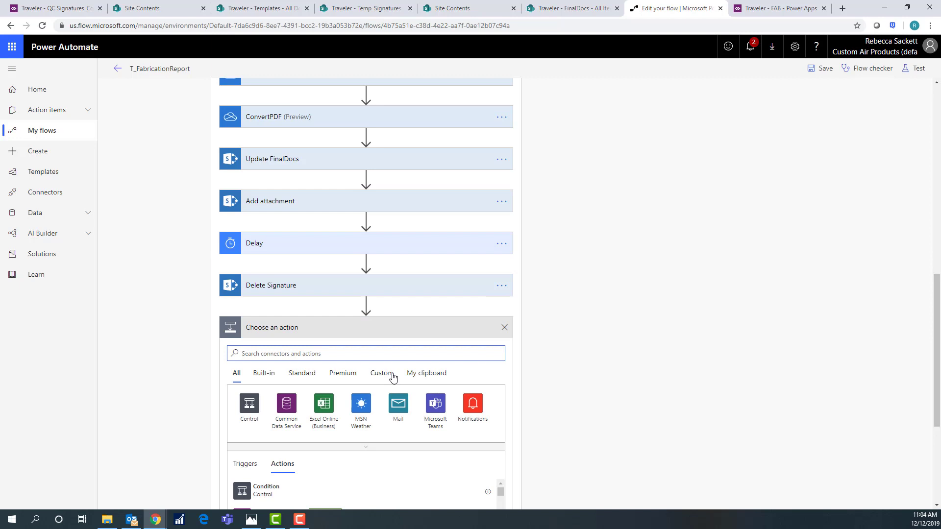
pyautogui.write('delete')
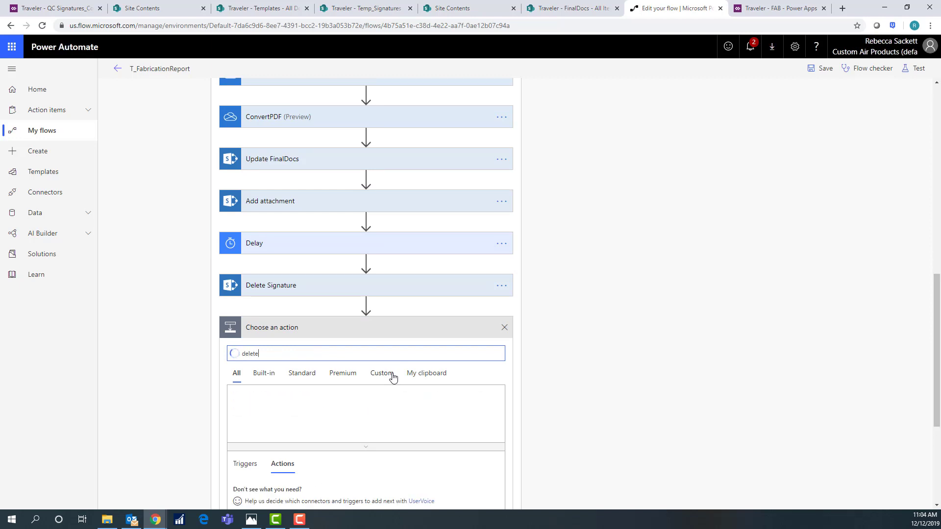
pyautogui.write('file')
pyautogui.scroll(-1, 659, 251)
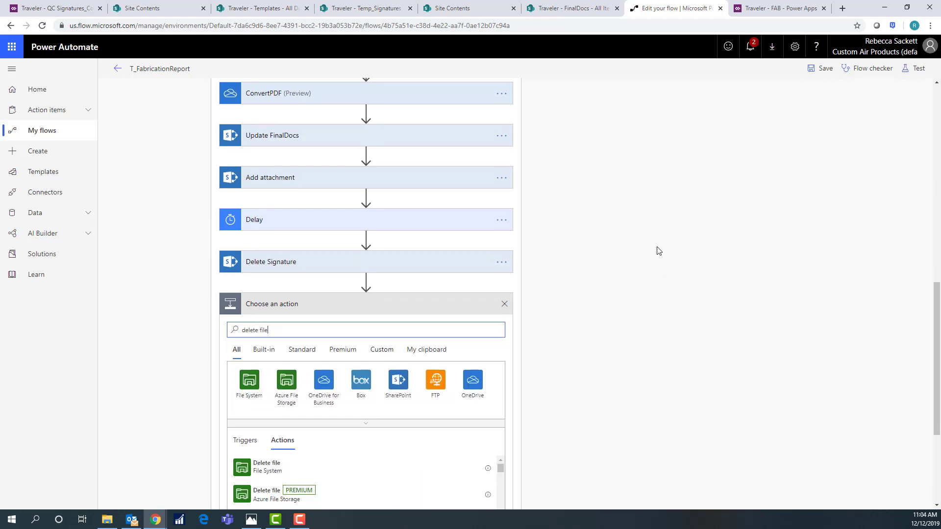
pyautogui.scroll(-1, 659, 251)
pyautogui.click(296, 503)
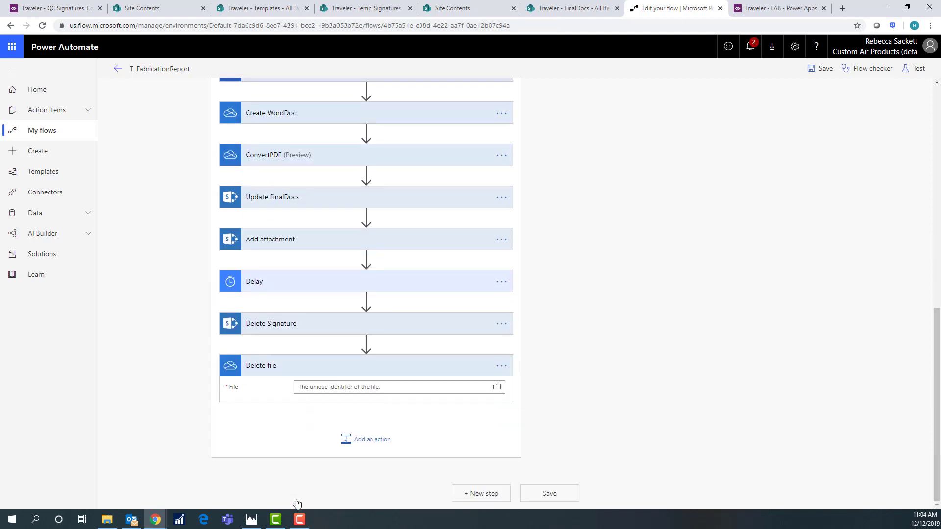
# Step: Set the File of the OneDrive Delete file action to the Id from Create WordDoc
pyautogui.click(433, 391)
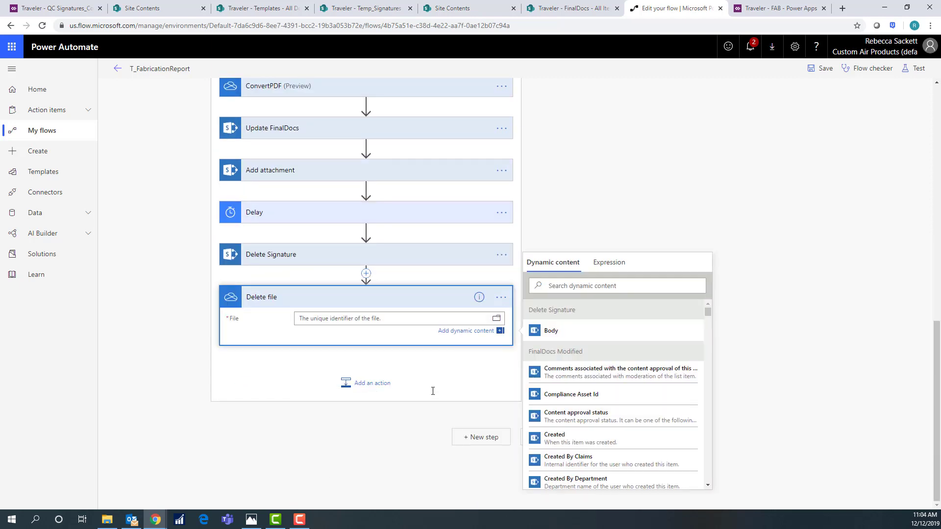
pyautogui.click(601, 286)
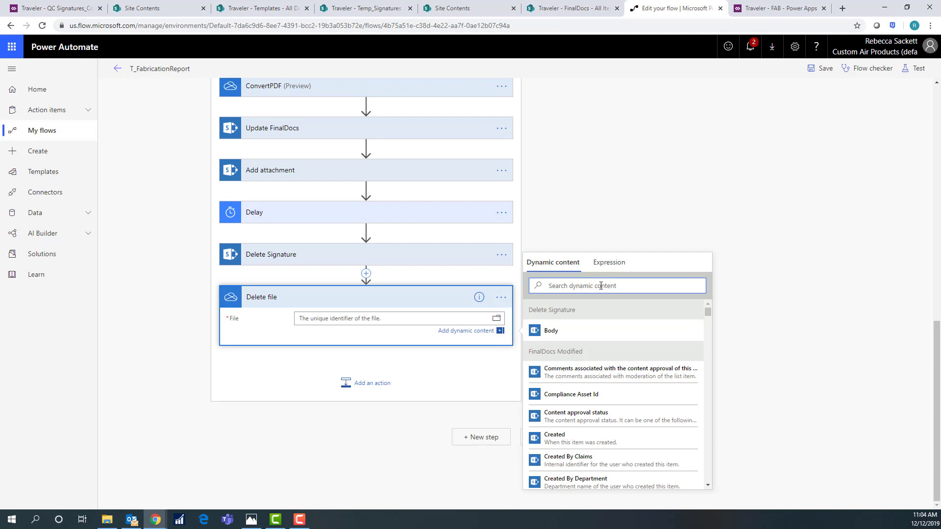
pyautogui.write('id')
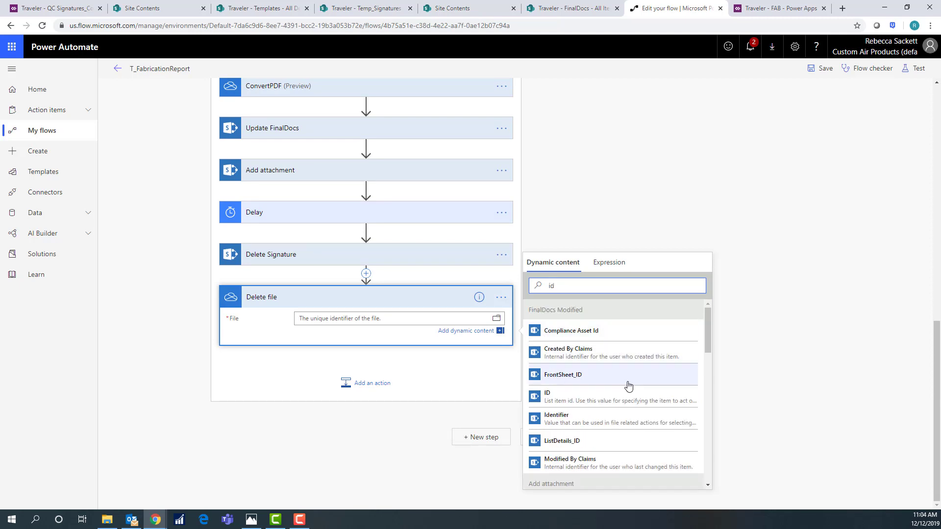
pyautogui.scroll(-2, 627, 383)
pyautogui.scroll(-5, 628, 385)
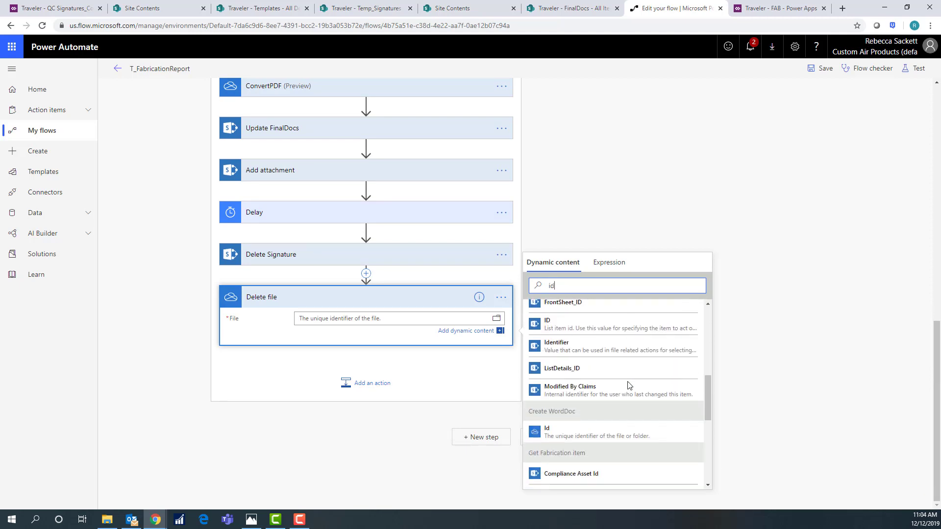
pyautogui.click(614, 378)
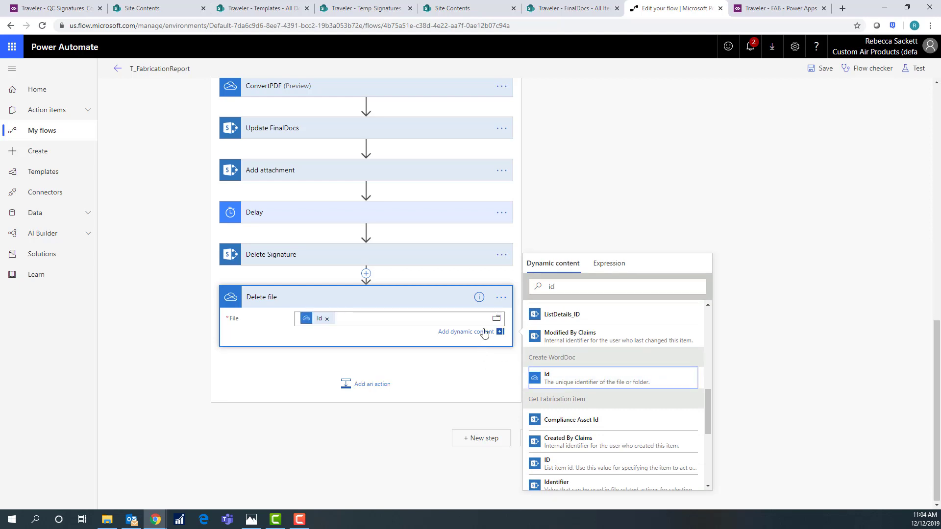
# Step: Rename the OneDrive Delete file action as Delete TempDoc and save the flow
pyautogui.click(501, 298)
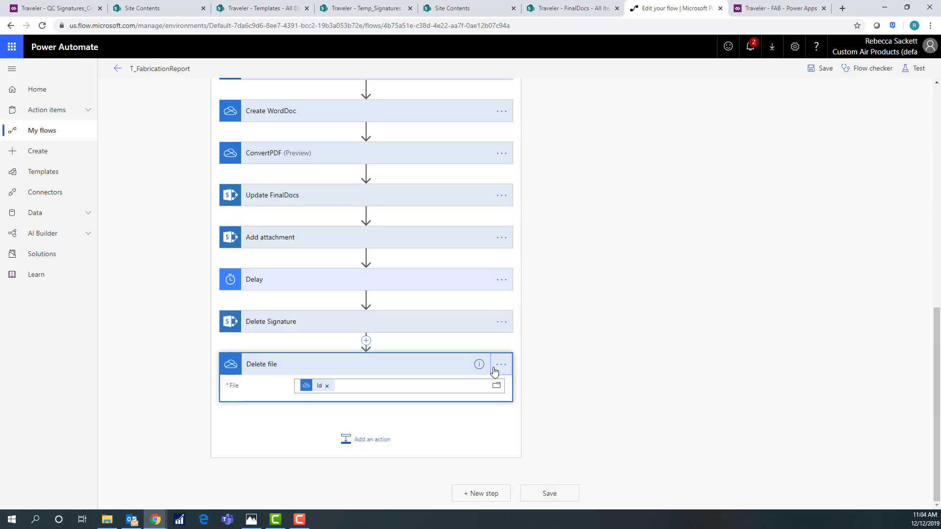
pyautogui.click(500, 365)
pyautogui.click(542, 371)
pyautogui.press('End')
pyautogui.press('BackSpace')
pyautogui.press('BackSpace')
pyautogui.write('Temp')
pyautogui.click(574, 362)
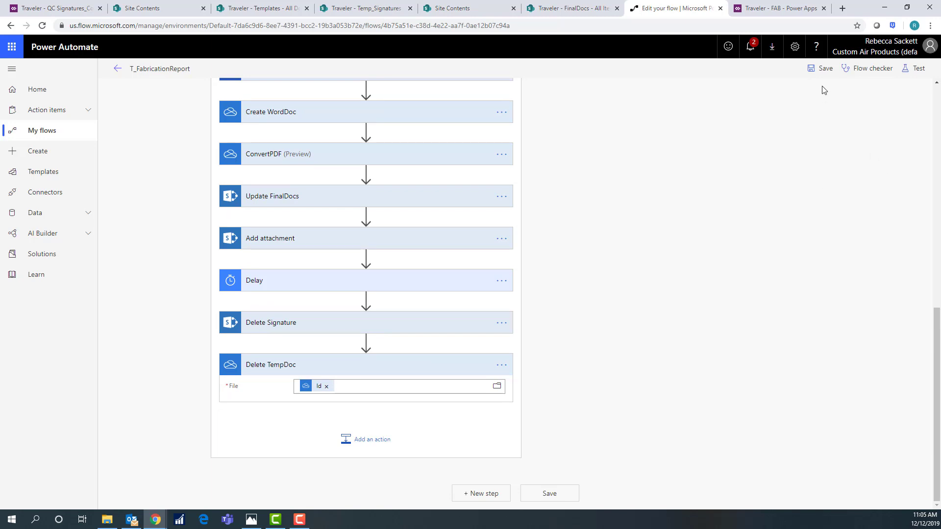
pyautogui.click(823, 69)
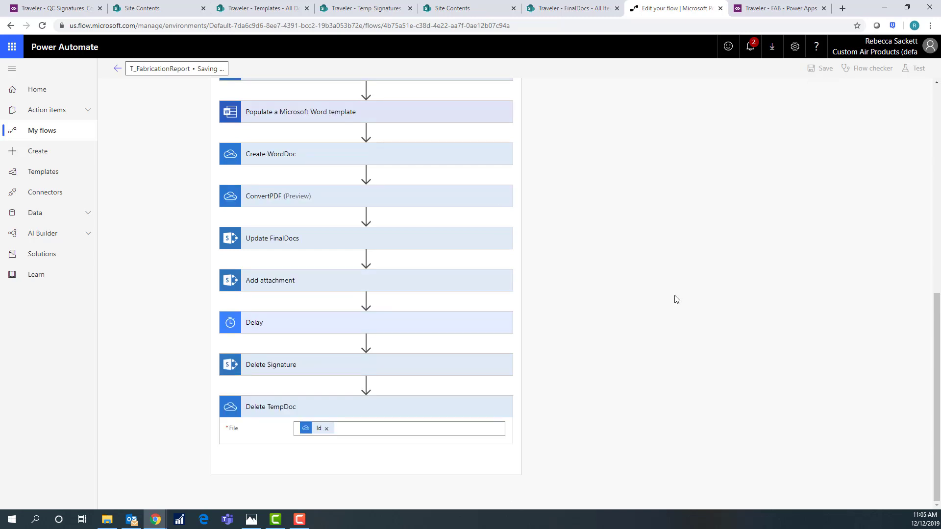
pyautogui.scroll(10, 677, 300)
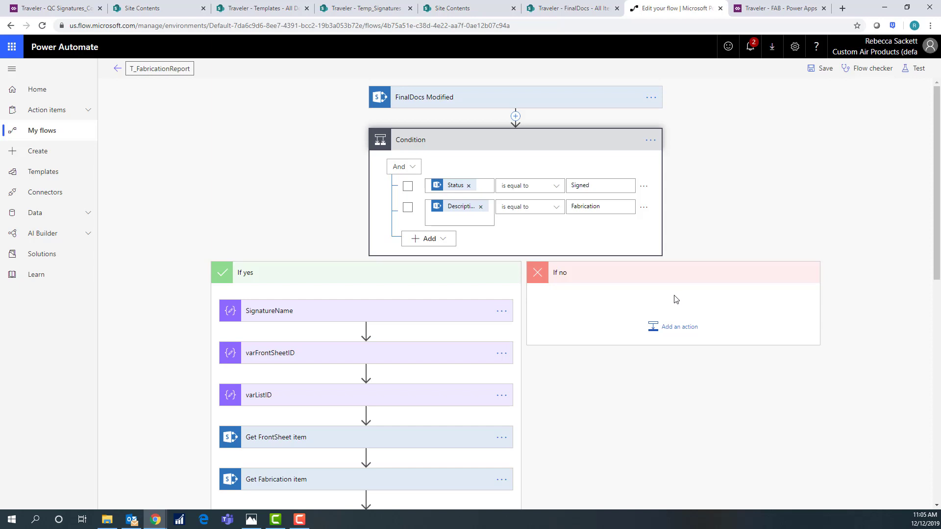
# Step: Switch to SharePoint and check the FinalDocs list items and the signature files in the Temp_Signatures folder
pyautogui.click(570, 9)
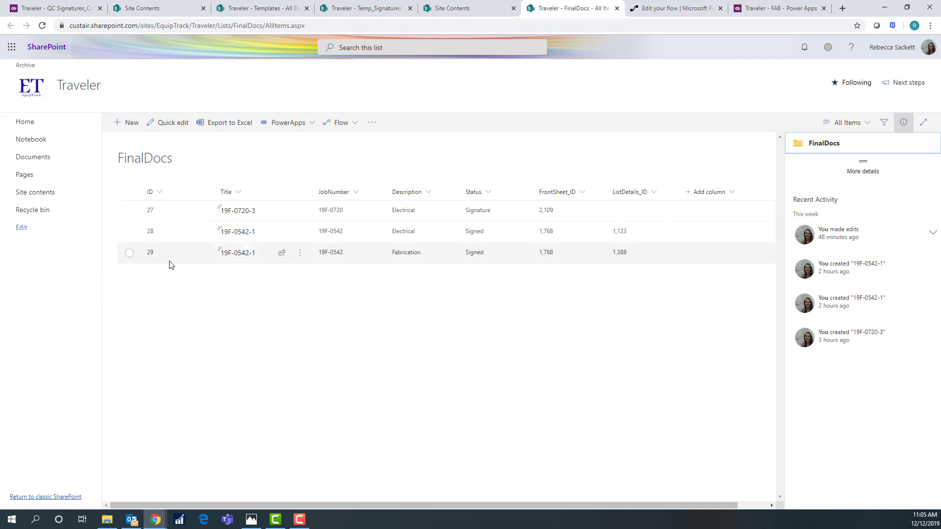
pyautogui.click(270, 11)
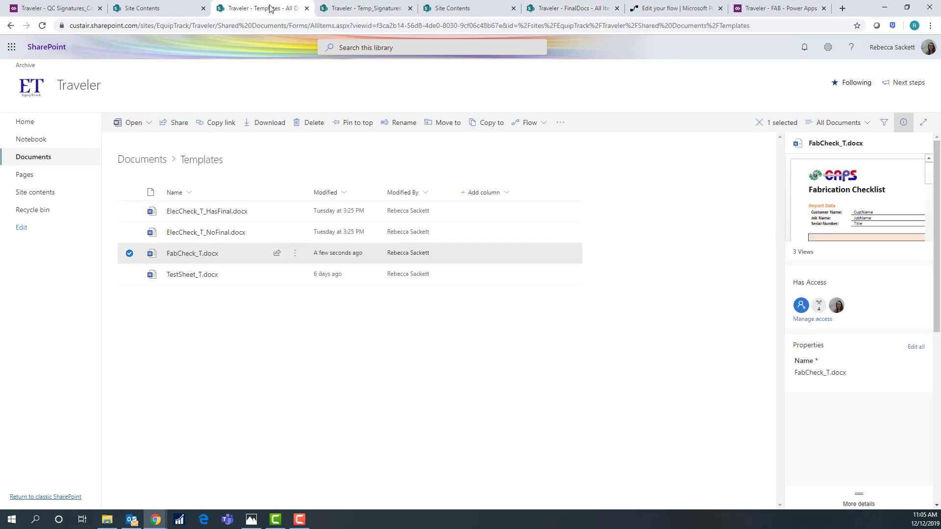
pyautogui.click(348, 12)
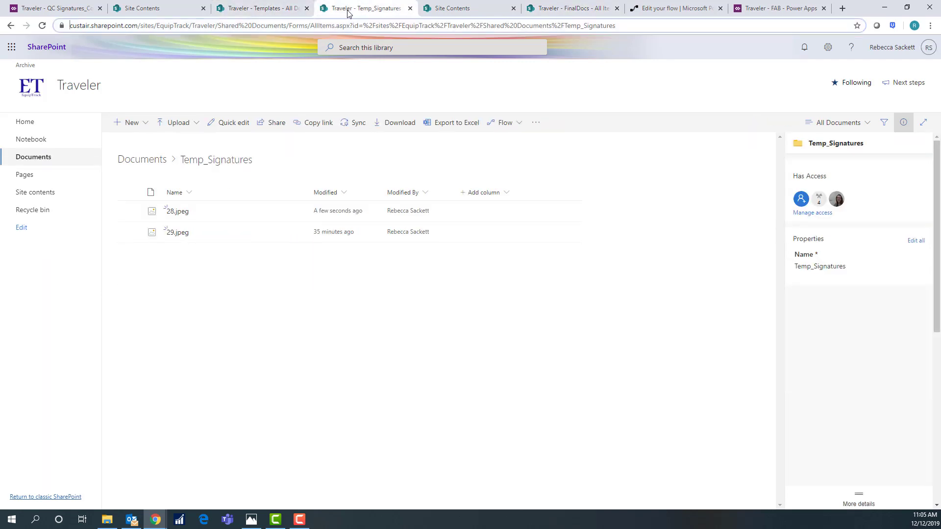
# Step: View the 29.jpeg signature in Temp_Signatures, close it and check the Templates folder
pyautogui.click(175, 234)
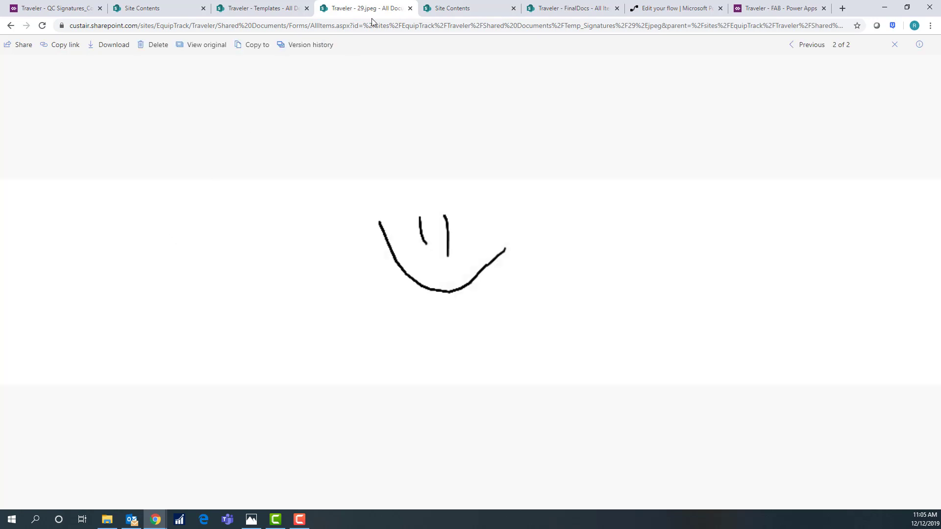
pyautogui.click(410, 8)
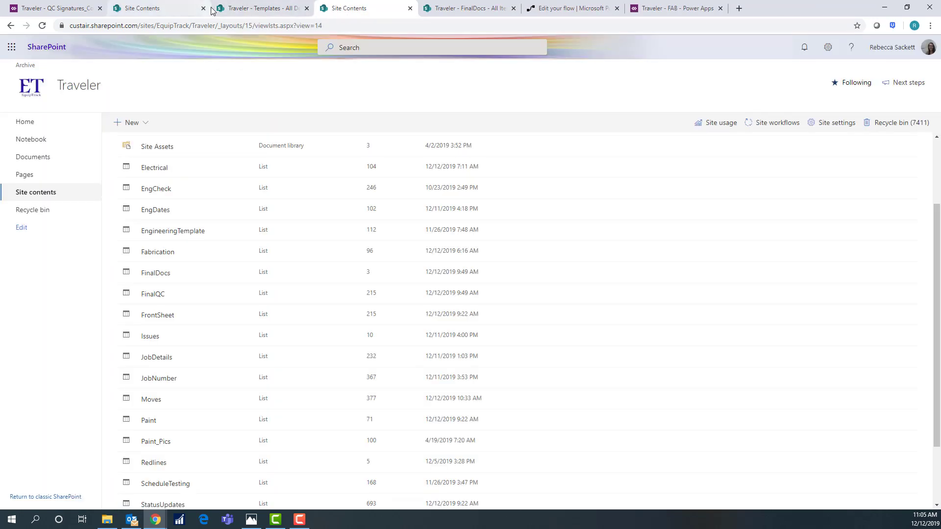
pyautogui.click(248, 8)
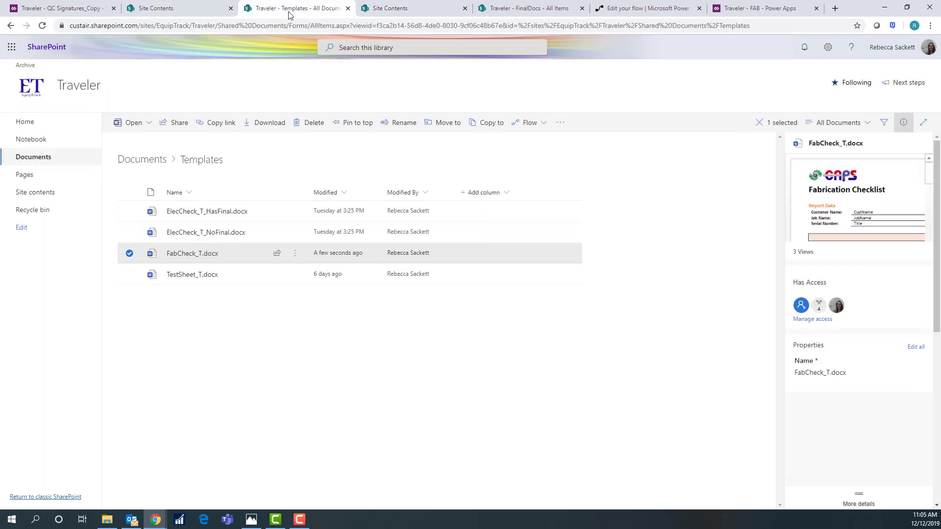
# Step: Switch to Power Automate, save the T_FabricationReport flow and leave the editor for its details page
pyautogui.click(645, 15)
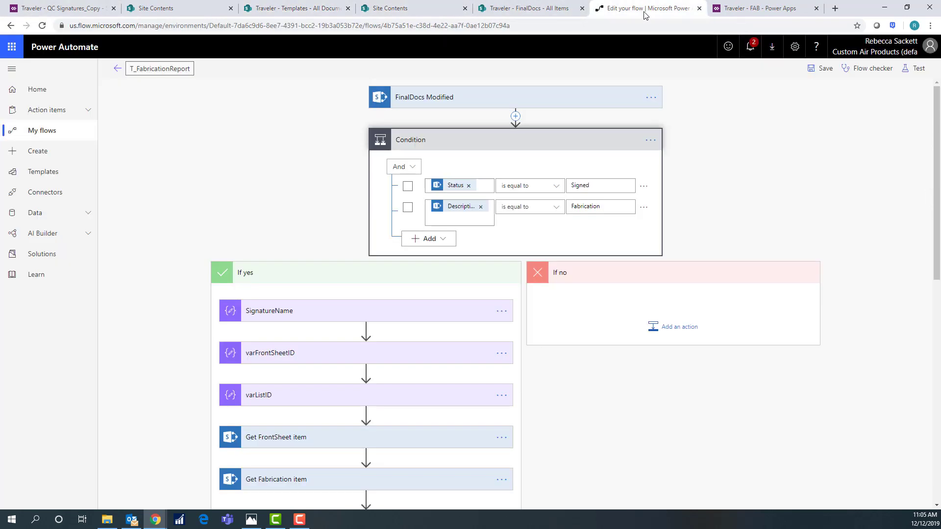
pyautogui.click(823, 69)
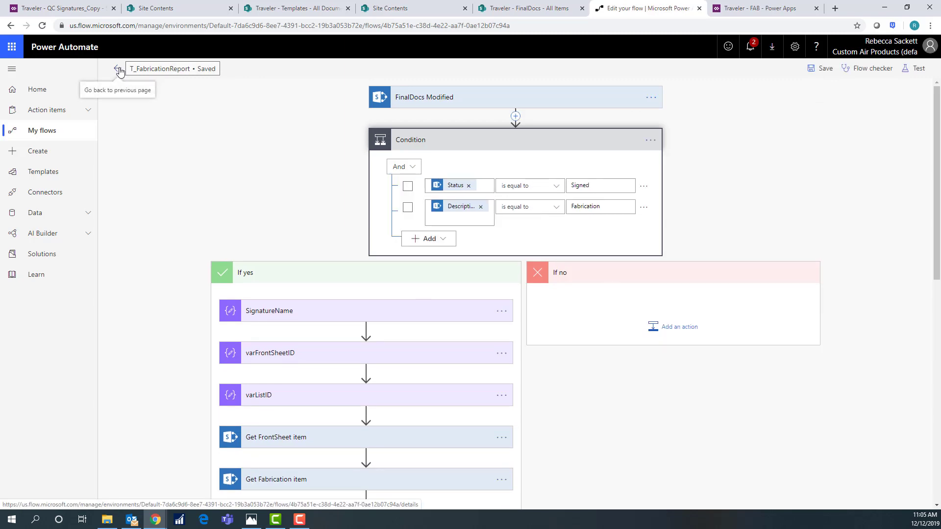
pyautogui.click(119, 72)
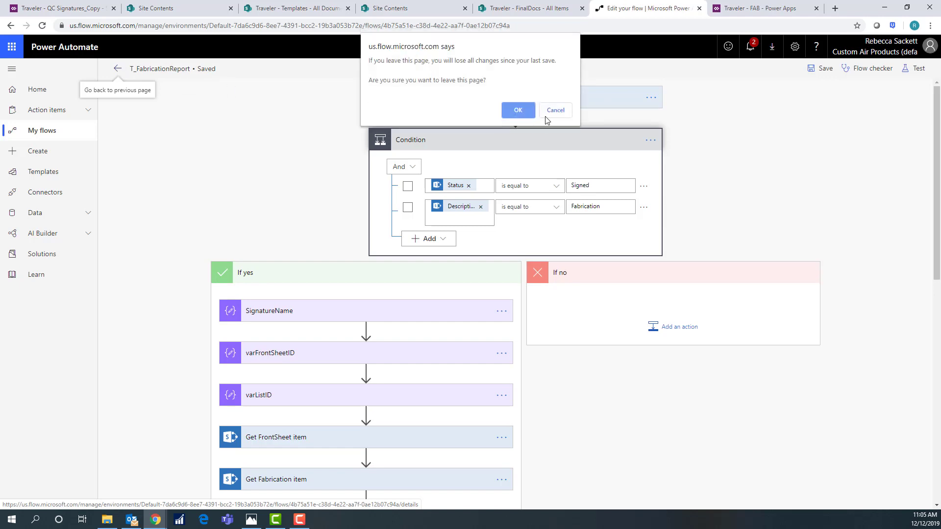
pyautogui.click(518, 110)
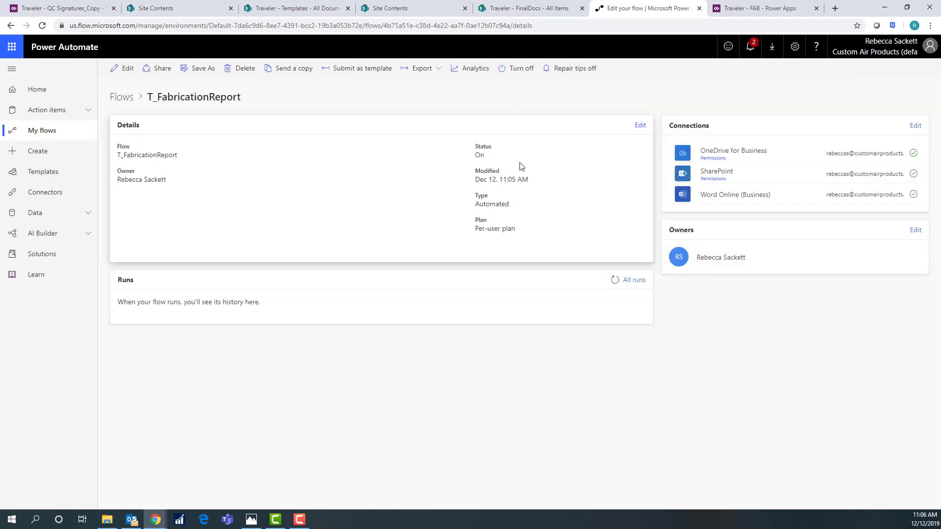
# Step: In the SharePoint FinalDocs list, set MgrSignature of the Fabrication item 19F-0542-1 to tt
pyautogui.click(510, 9)
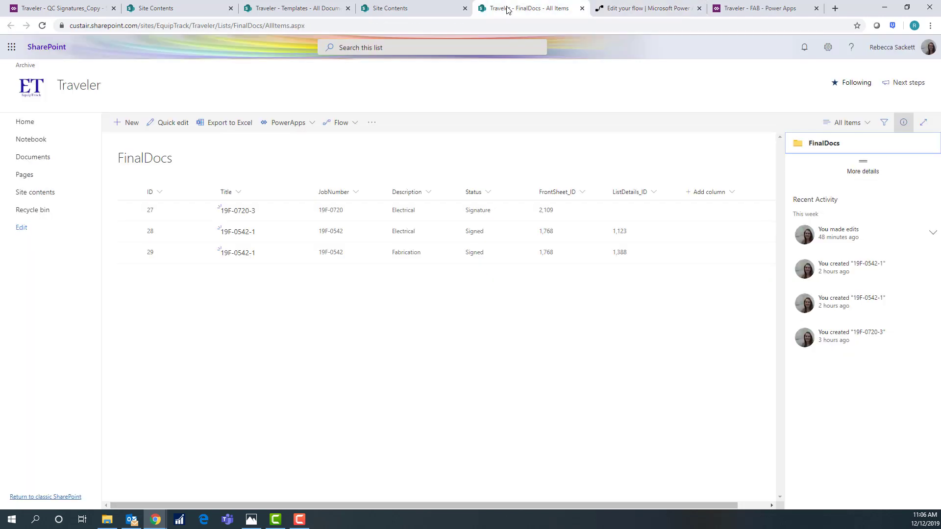
pyautogui.click(228, 254)
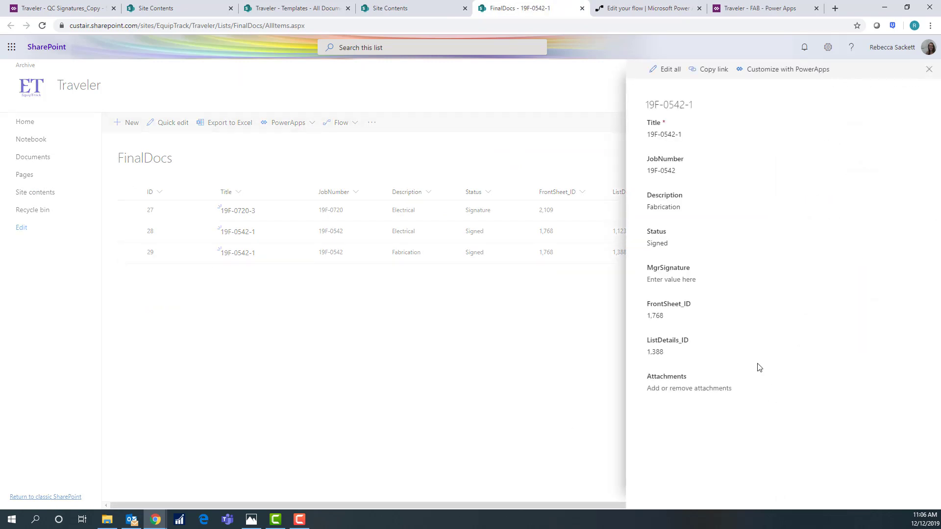
pyautogui.click(674, 281)
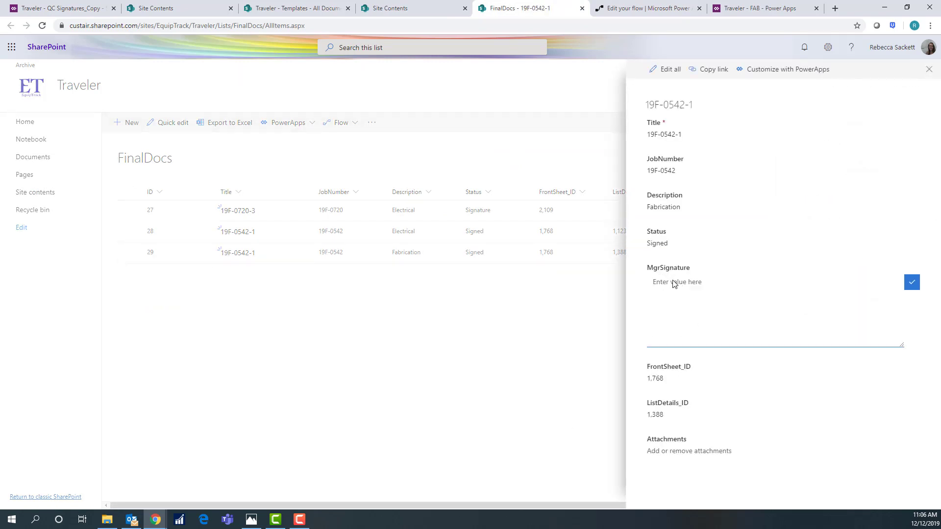
pyautogui.write('tt')
pyautogui.click(681, 486)
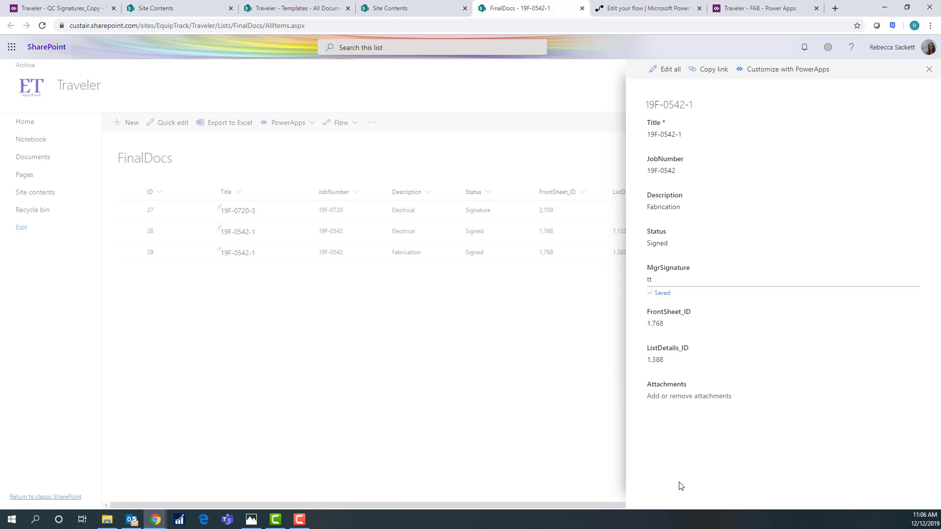
# Step: Switch to Power Automate and refresh the T_FabricationReport details page to check its runs
pyautogui.click(612, 9)
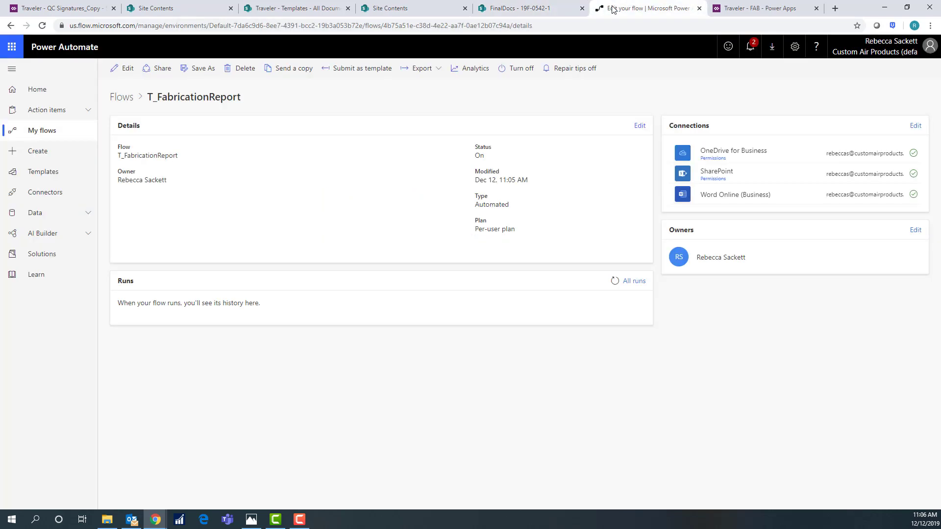
pyautogui.click(44, 26)
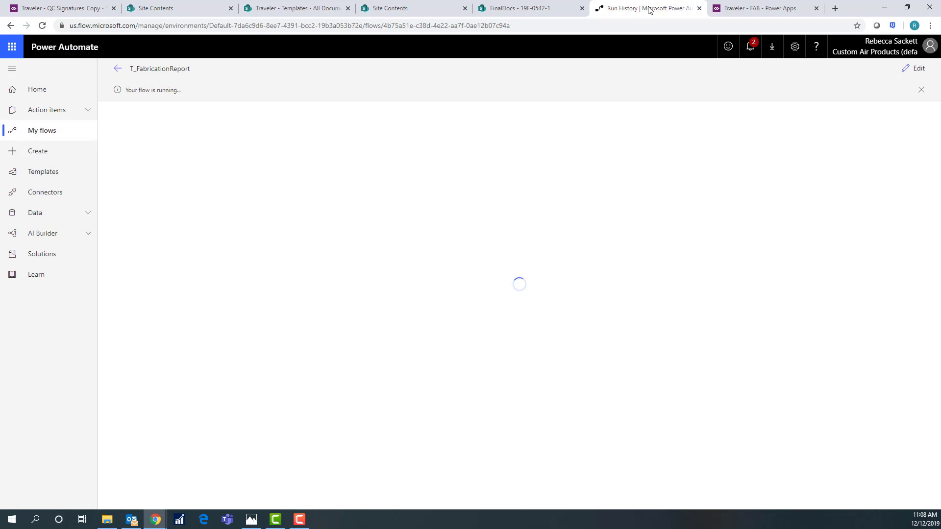
pyautogui.click(117, 68)
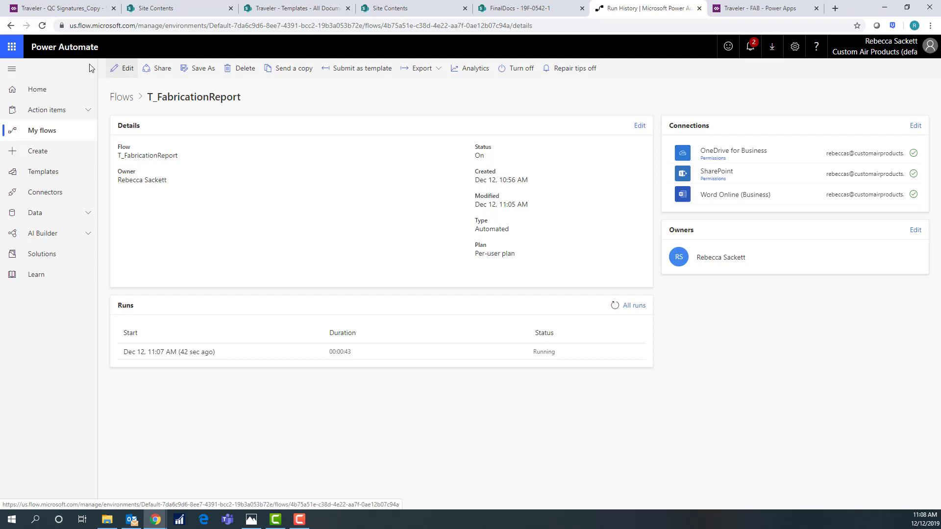
pyautogui.click(42, 27)
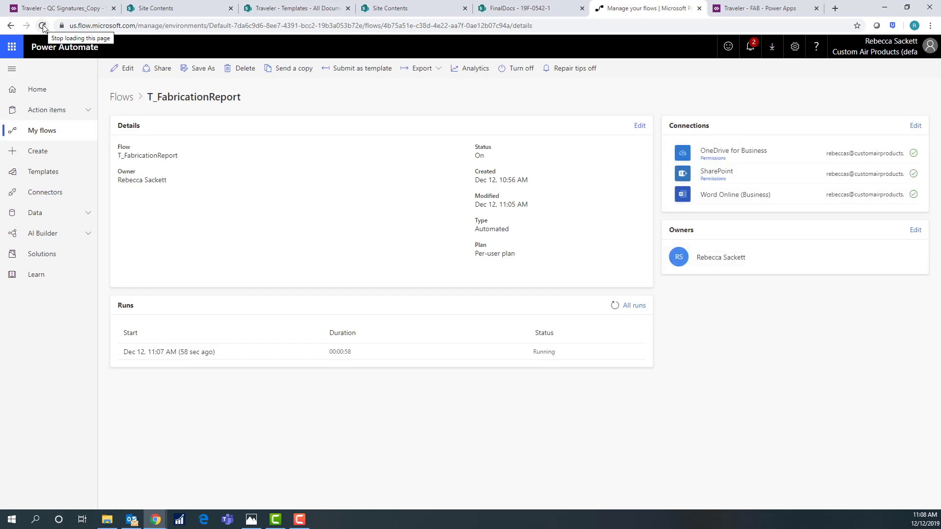
# Step: Open the 11:07 AM run, expand its Condition and examine the status of every action down to Delete TempDoc
pyautogui.click(175, 353)
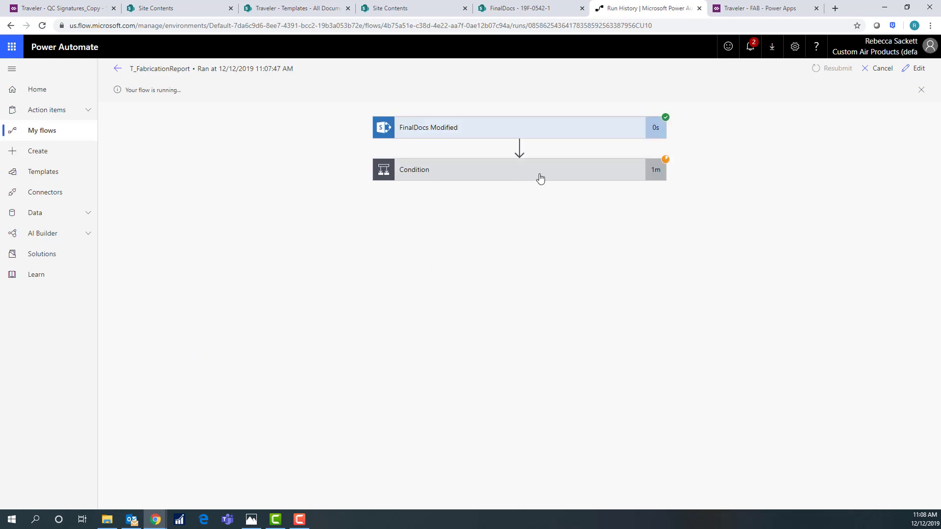
pyautogui.click(548, 173)
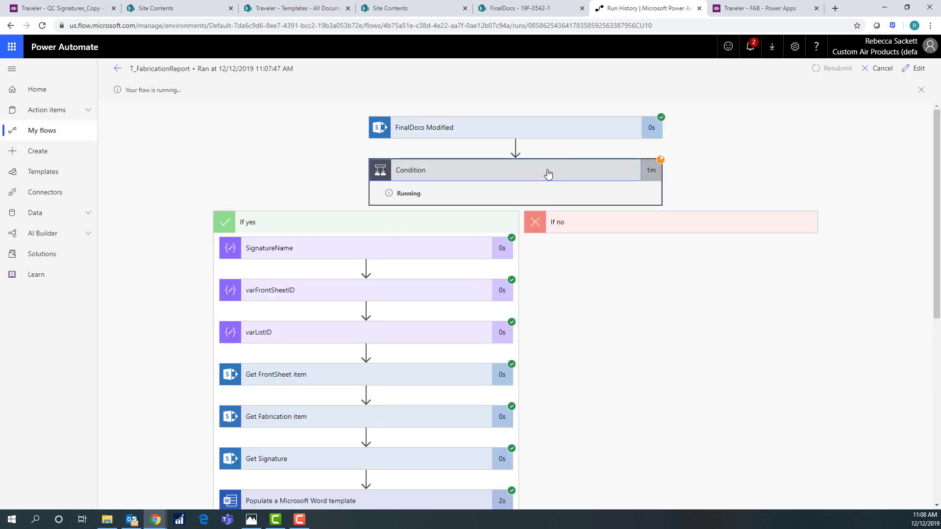
pyautogui.scroll(-3, 446, 256)
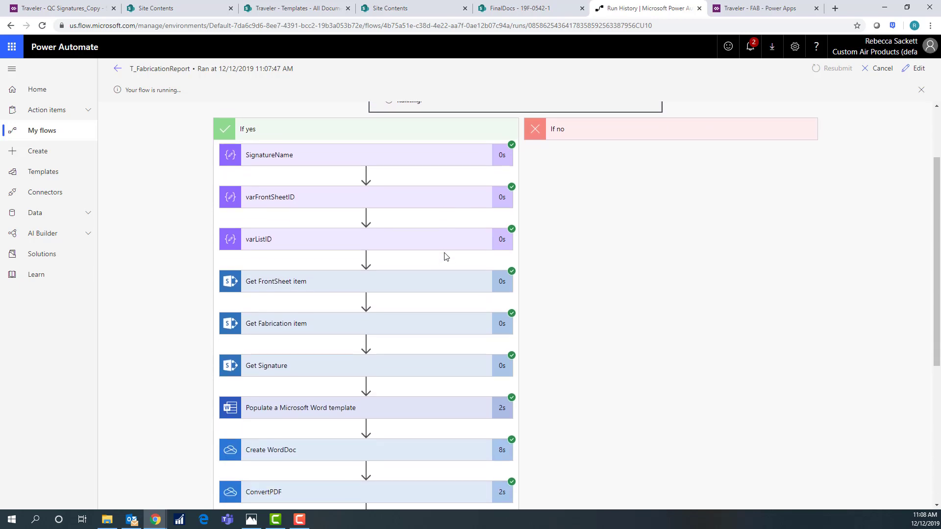
pyautogui.scroll(-2, 446, 256)
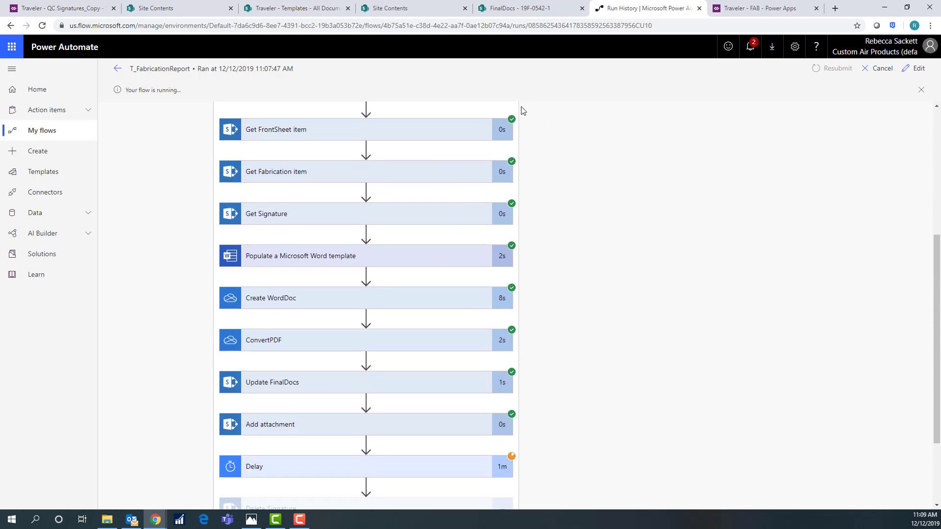
pyautogui.scroll(-2, 462, 284)
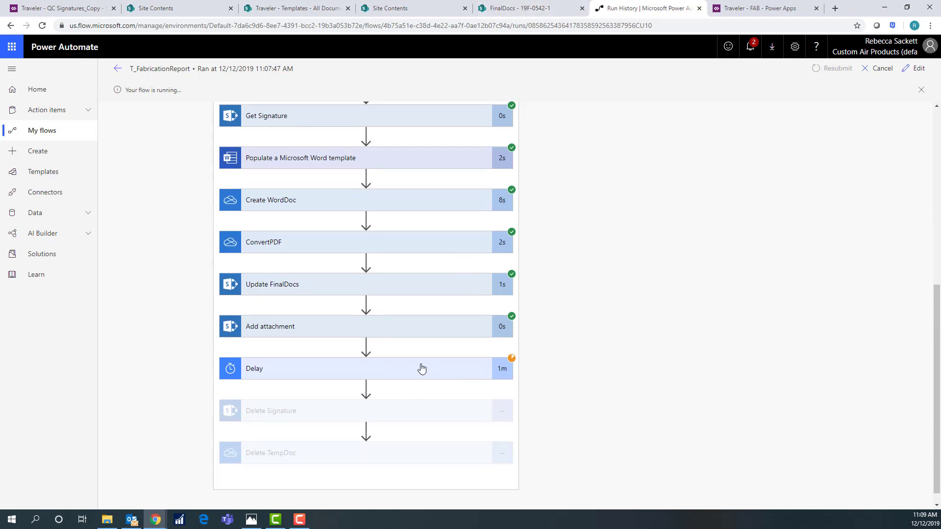
# Step: Switch to SharePoint, refresh the FinalDocs list and open the Fabrication item 19F-0542-1 to check its status and attachment
pyautogui.click(534, 13)
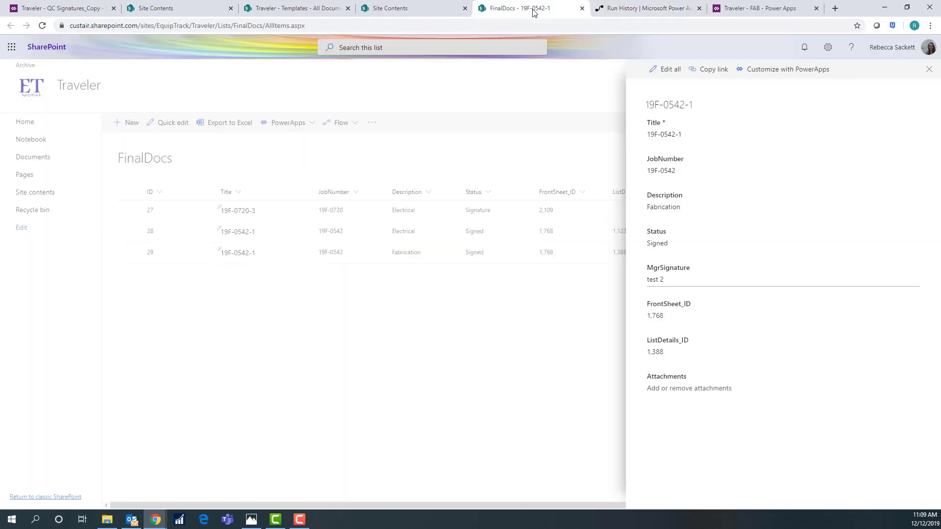
pyautogui.click(930, 70)
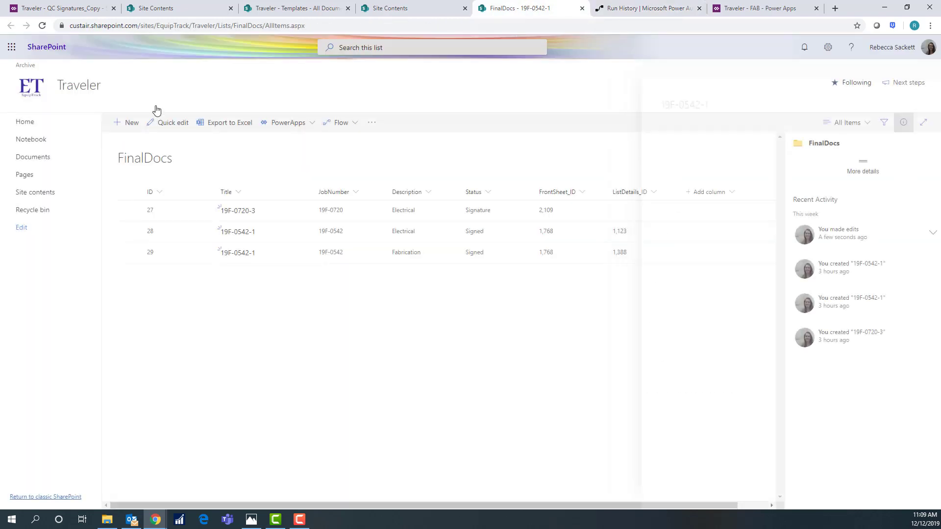
pyautogui.click(42, 28)
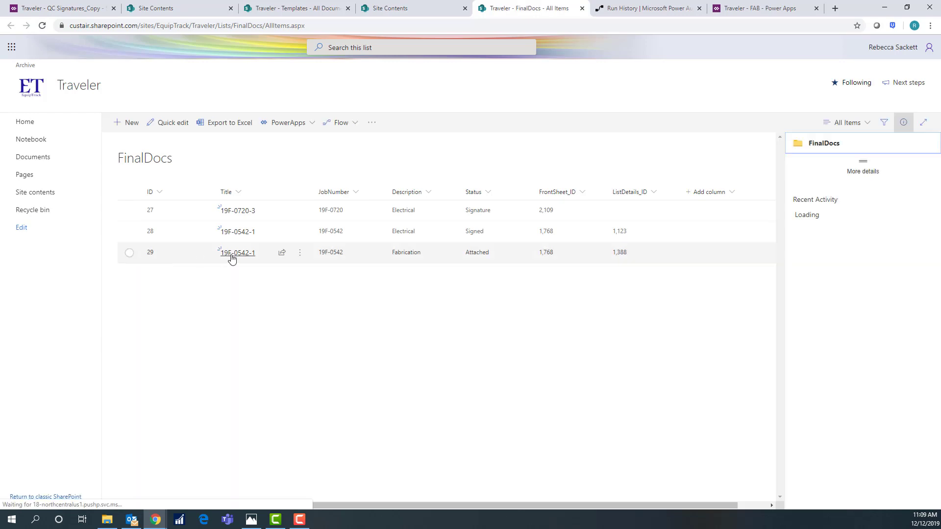
pyautogui.click(232, 254)
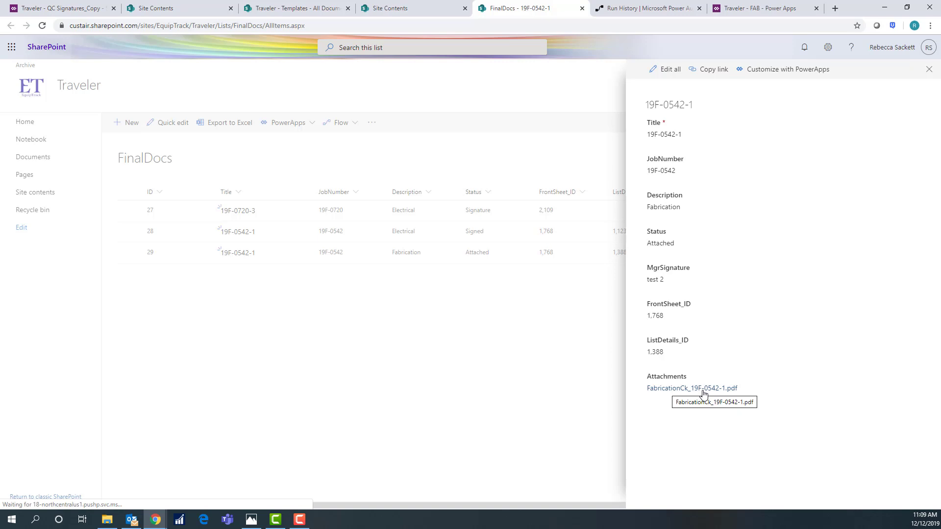
# Step: Open the attached FabricationCk_19F-0542-1.pdf and review the filled report data, checklist answers, signature and dates
pyautogui.click(703, 389)
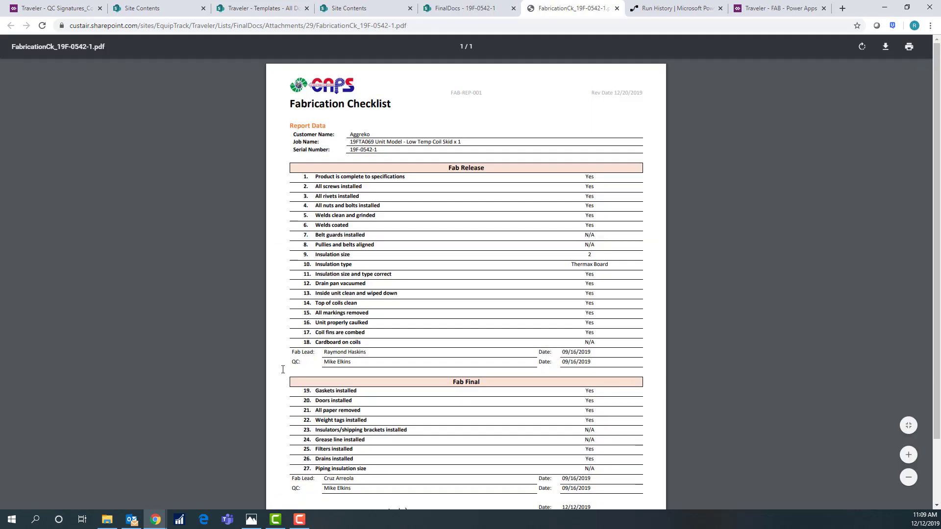
pyautogui.scroll(-1, 465, 209)
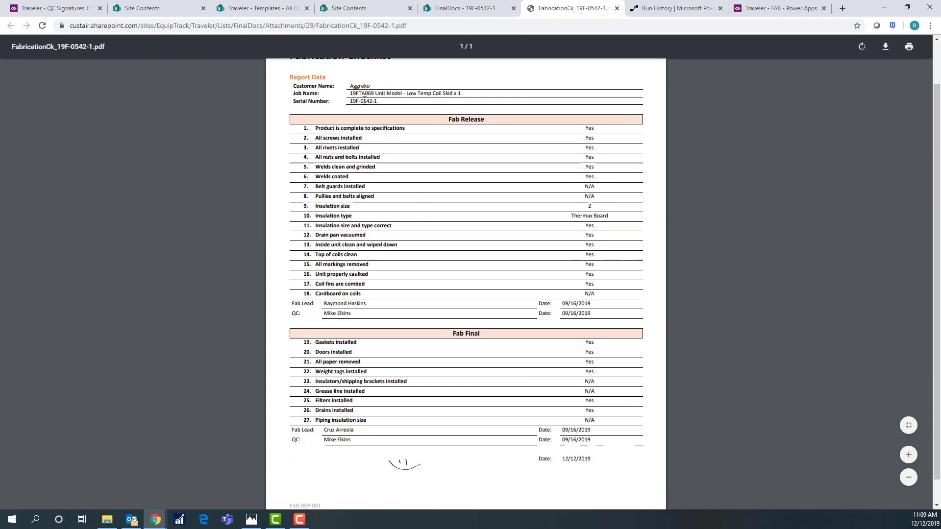
pyautogui.scroll(-1, 587, 188)
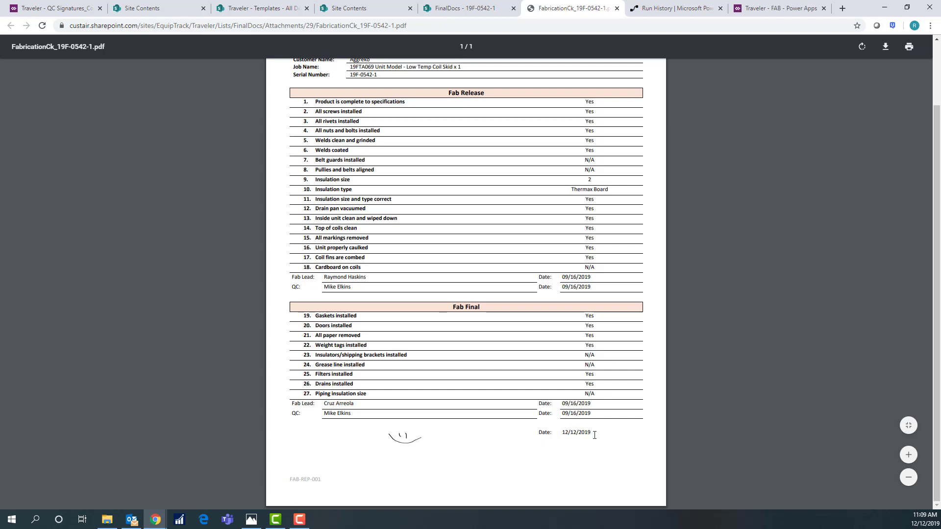
pyautogui.scroll(3, 595, 435)
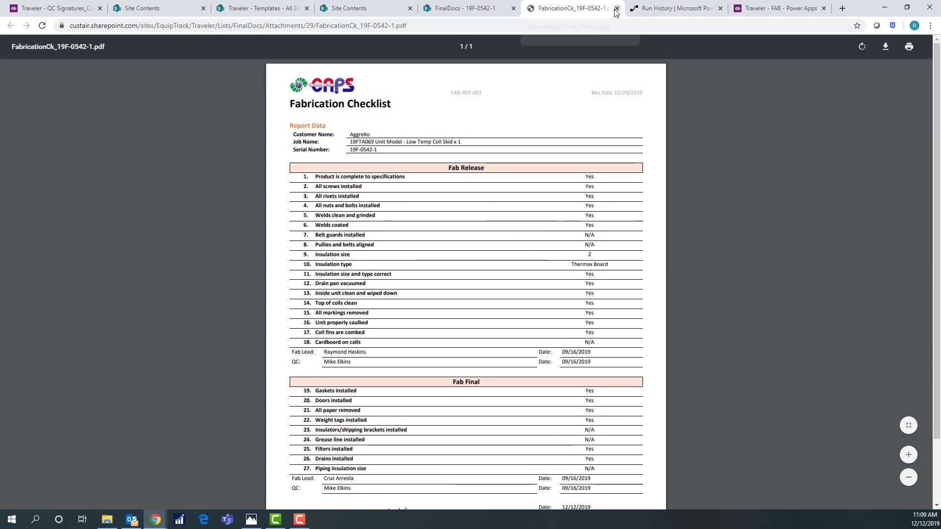
# Step: Return to the T_FabricationReport details page in Power Automate and refresh it to check the run statuses
pyautogui.click(650, 11)
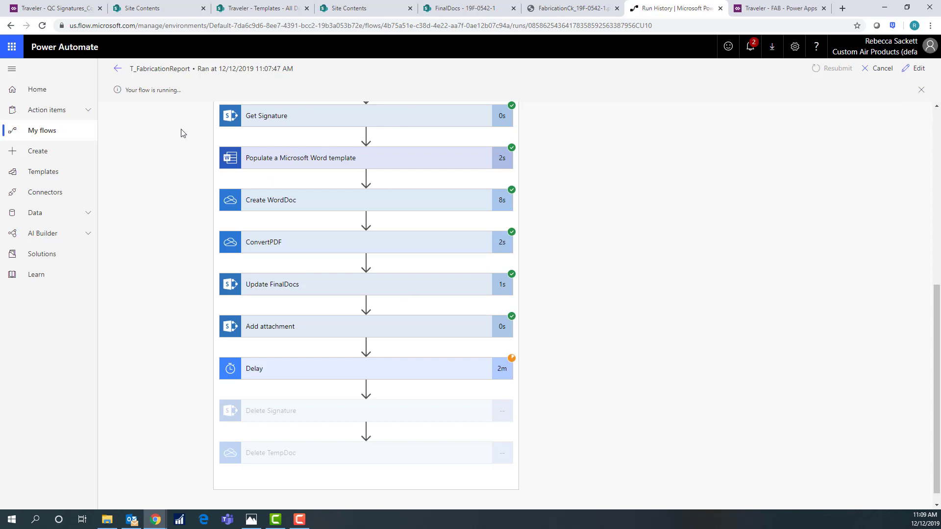
pyautogui.click(115, 72)
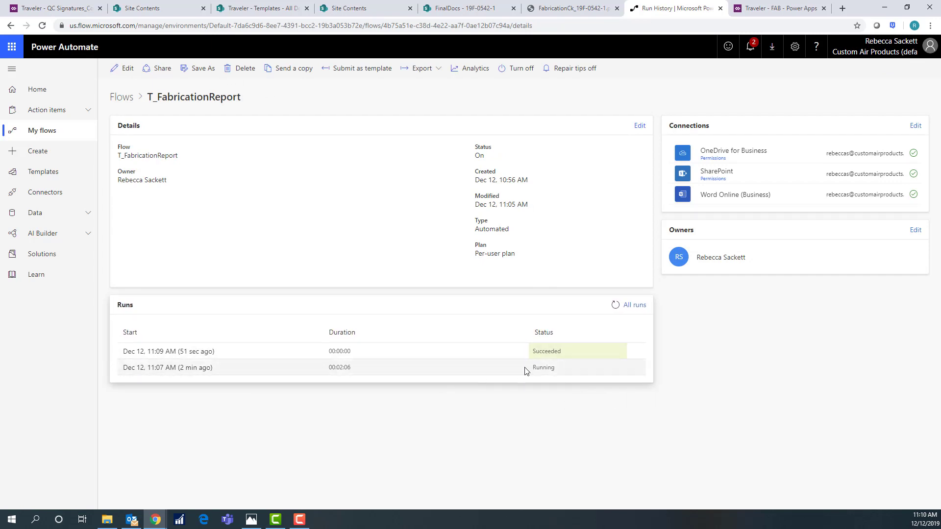
pyautogui.click(43, 25)
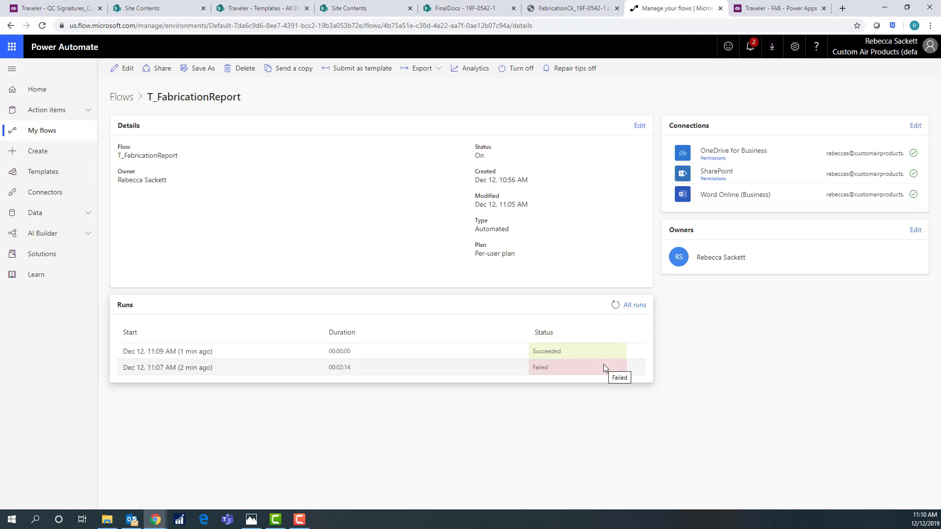
# Step: Switch to SharePoint, close the 19F-0542-1 item details and open the Temp_Signatures folder in Documents to check the remaining signature files
pyautogui.click(465, 9)
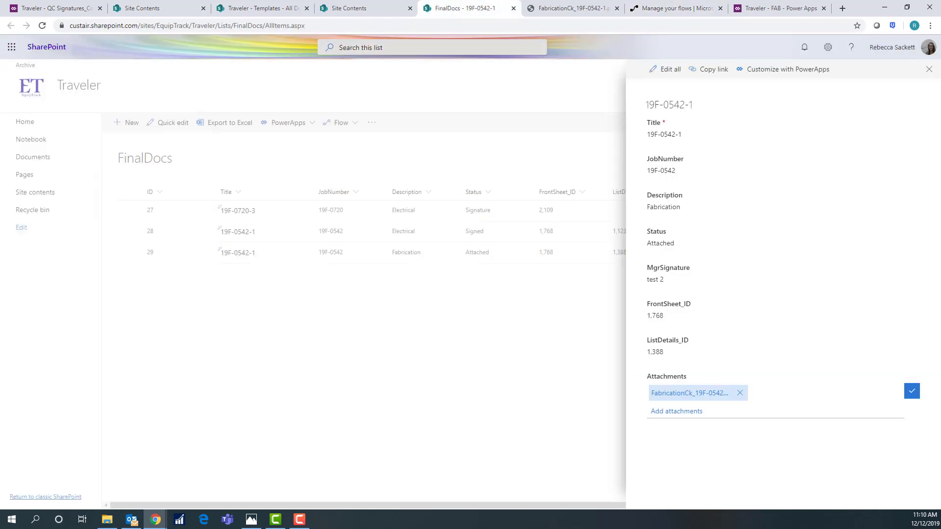
pyautogui.click(929, 69)
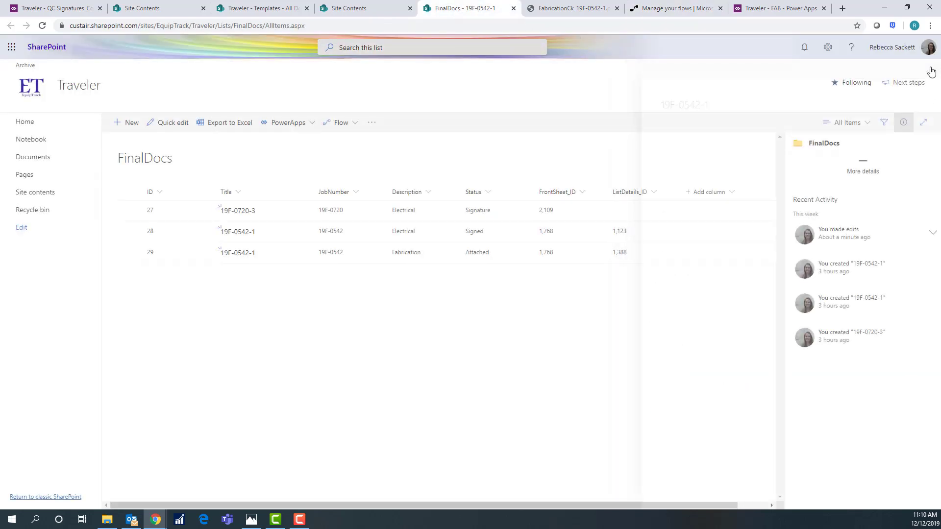
pyautogui.click(362, 9)
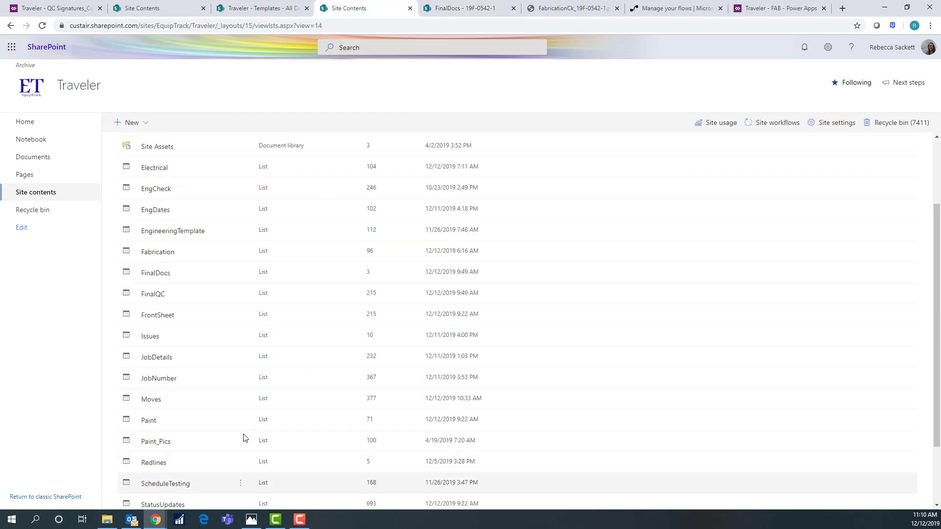
pyautogui.scroll(3, 197, 361)
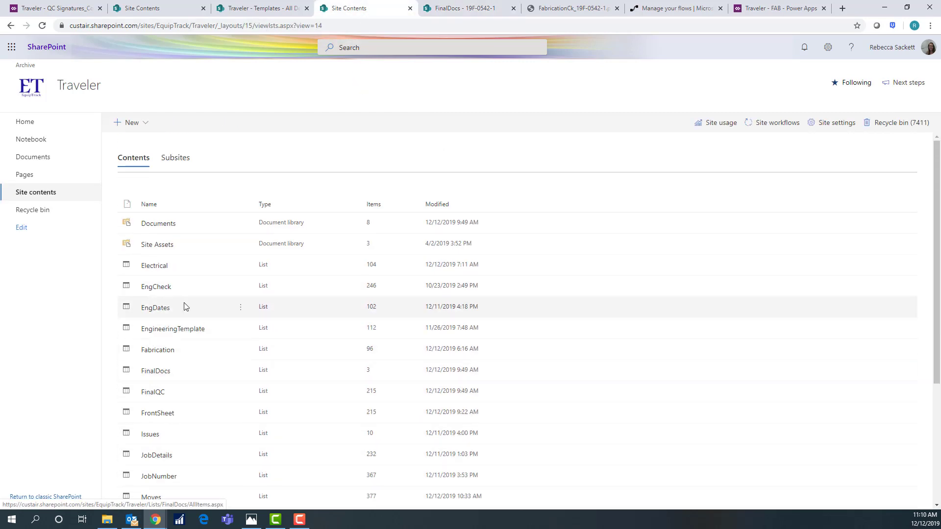
pyautogui.click(165, 224)
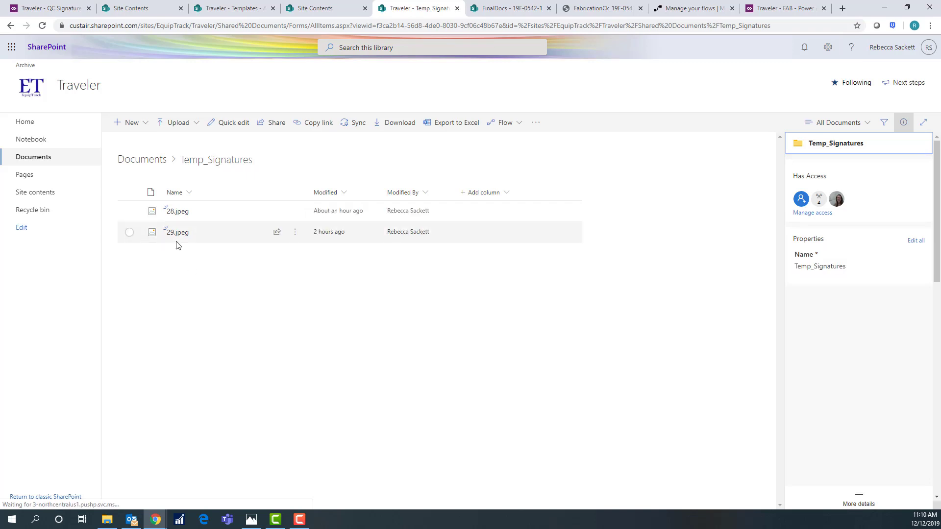
# Step: Return to Power Automate, open the failed 11:07 AM run of T_FabricationReport and expand its Condition down to the delete actions
pyautogui.click(681, 9)
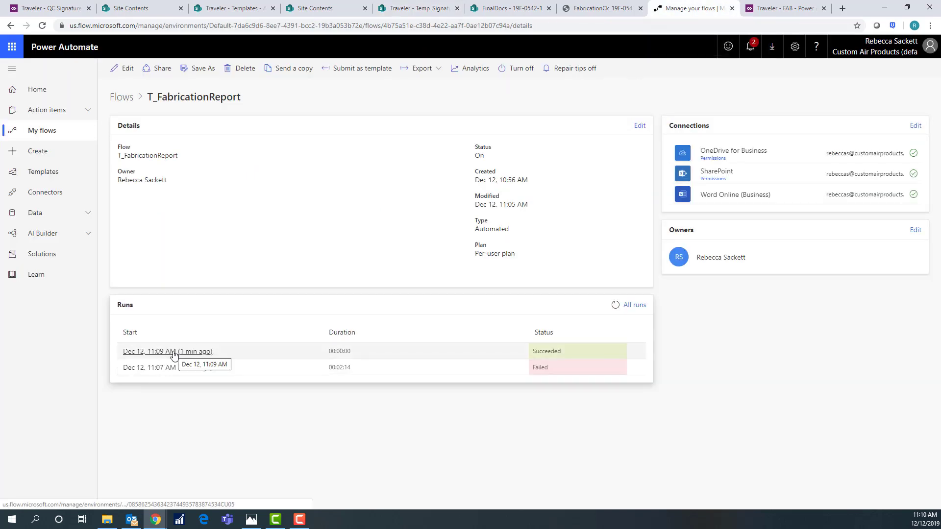
pyautogui.click(148, 371)
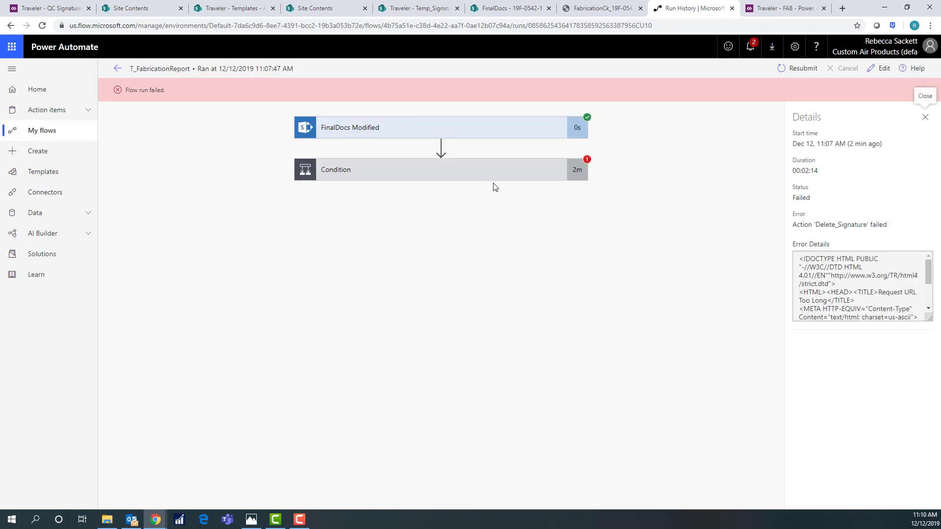
pyautogui.click(498, 170)
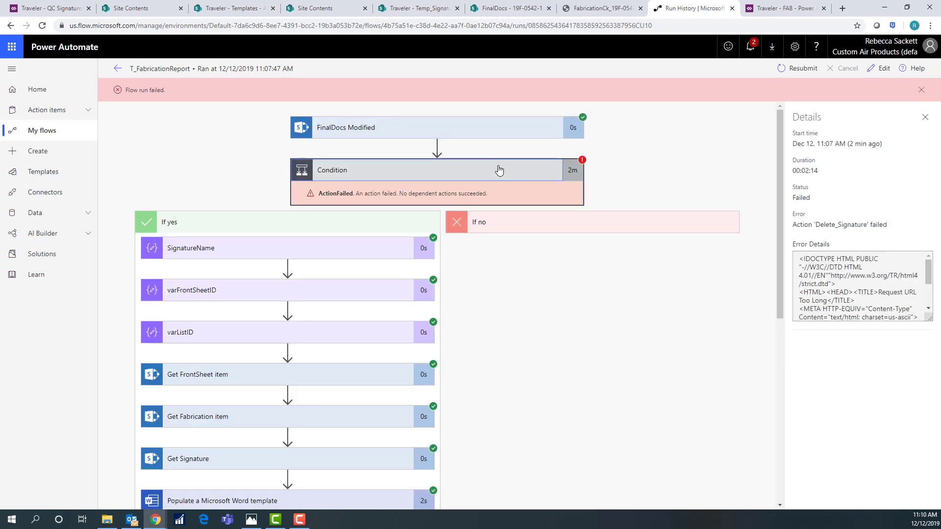
pyautogui.scroll(-7, 508, 325)
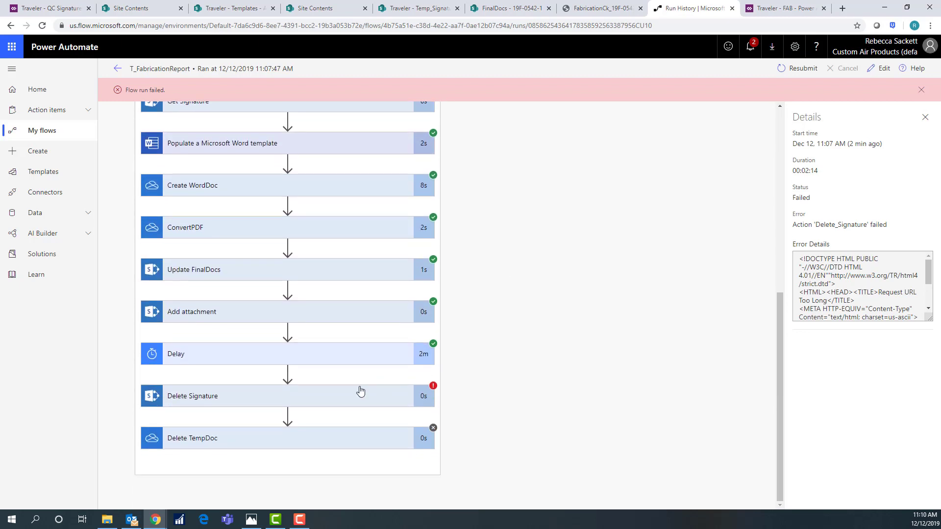
# Step: Expand the Delete Signature action in the run and examine its error, File Identifier input and output body
pyautogui.click(346, 400)
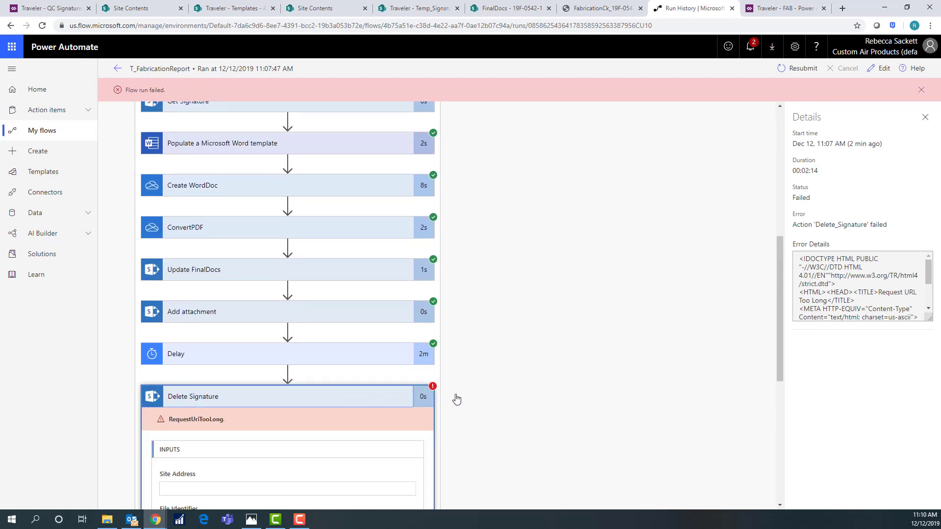
pyautogui.scroll(-5, 461, 395)
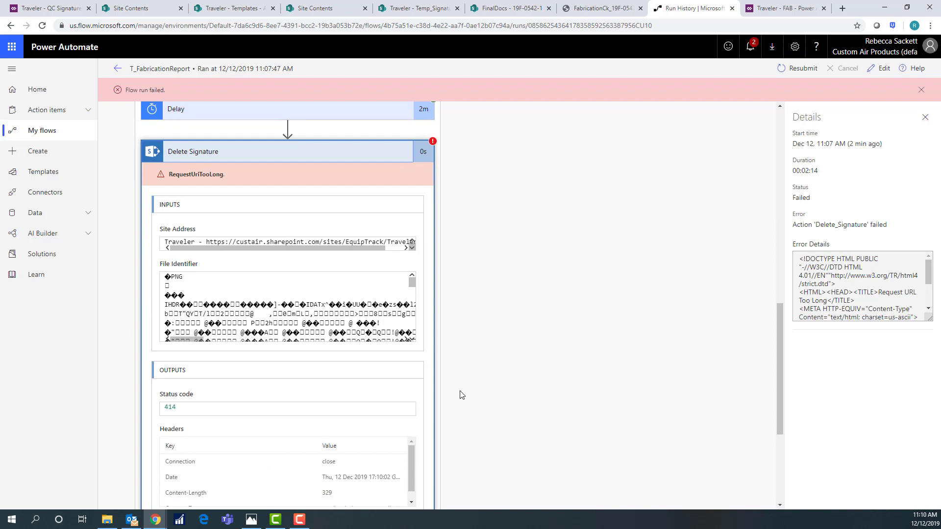
pyautogui.scroll(-3, 461, 395)
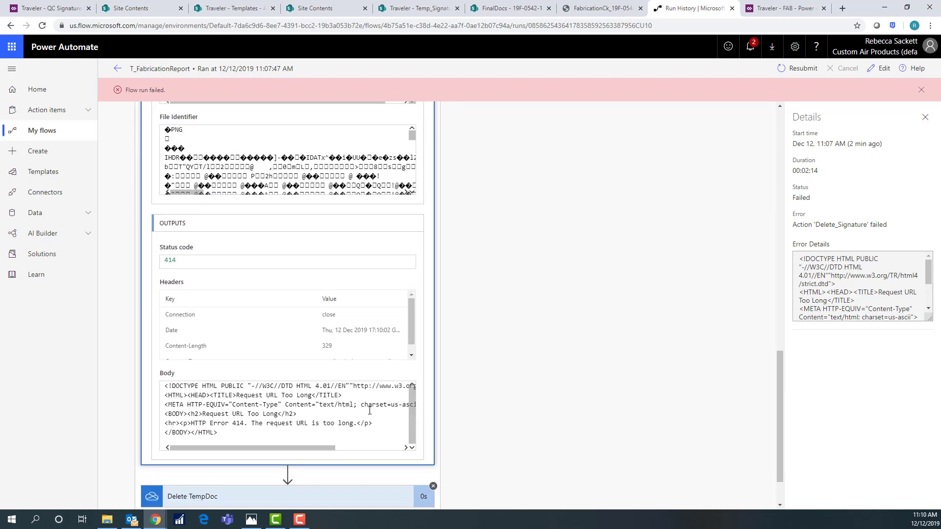
pyautogui.scroll(-1, 369, 411)
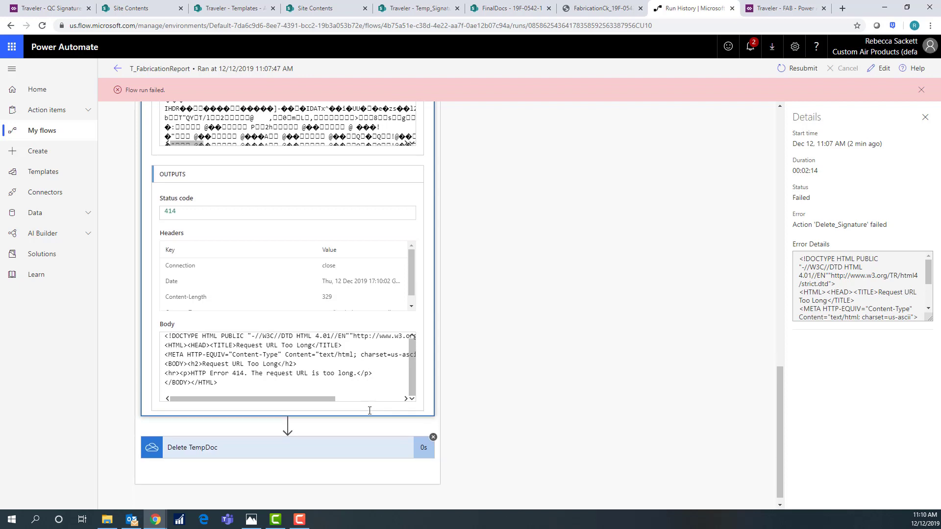
pyautogui.scroll(6, 370, 412)
pyautogui.scroll(10, 370, 413)
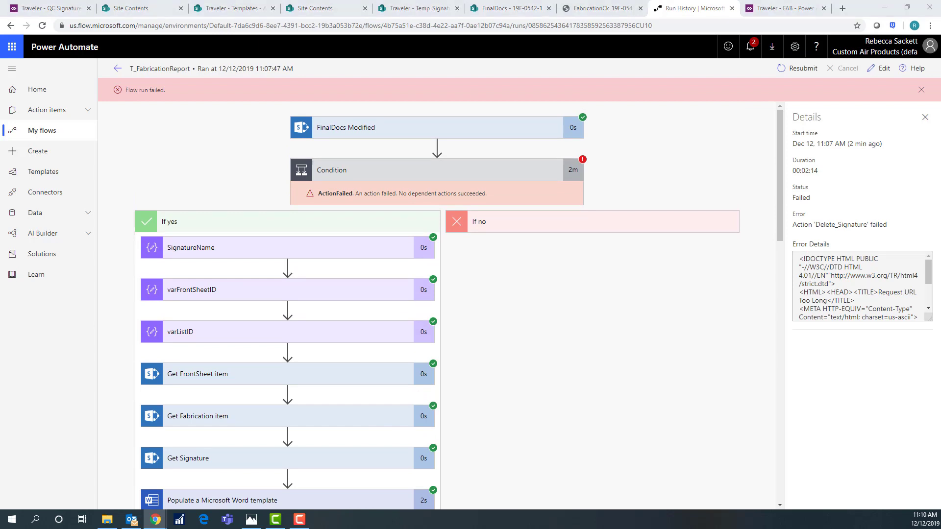
# Step: Open T_FabricationReport for editing and expand the Condition and its Delete Signature action
pyautogui.click(882, 69)
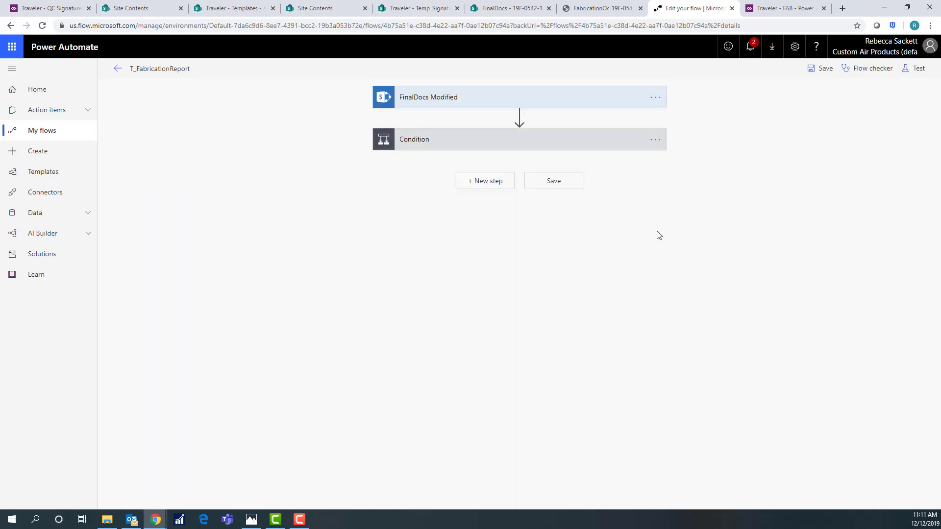
pyautogui.click(542, 134)
pyautogui.scroll(-7, 502, 265)
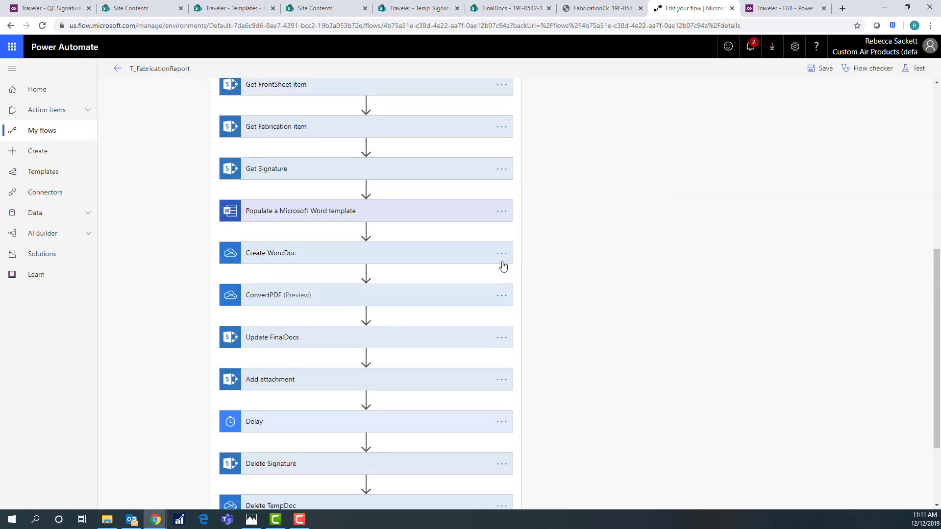
pyautogui.scroll(-3, 502, 265)
pyautogui.click(361, 347)
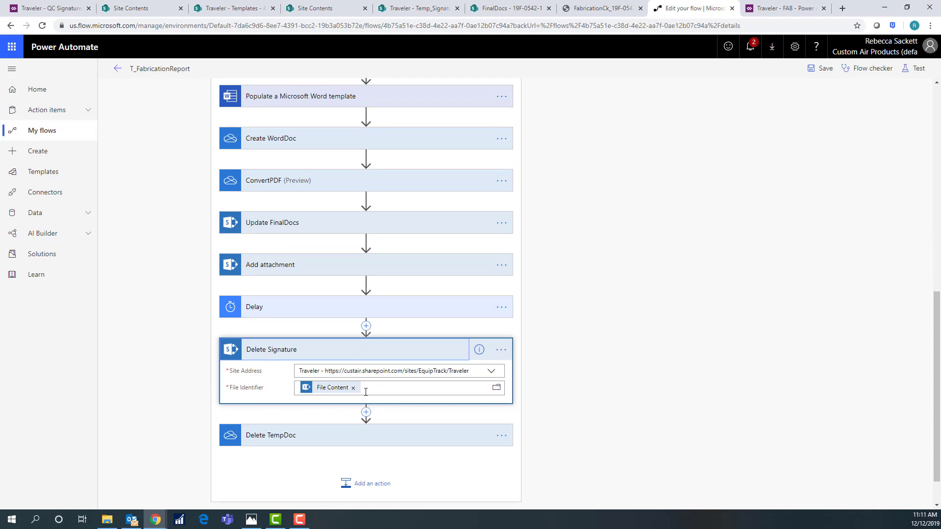
# Step: Expand Get Signature and copy the path text %2FShared%20Documents%2FTemp_Signatures%2F from its File Identifier
pyautogui.scroll(3, 407, 393)
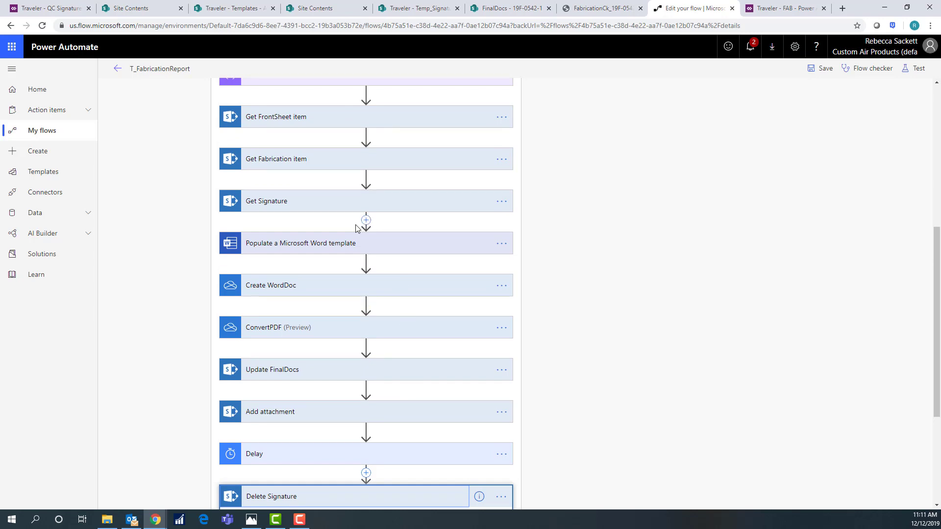
pyautogui.click(321, 206)
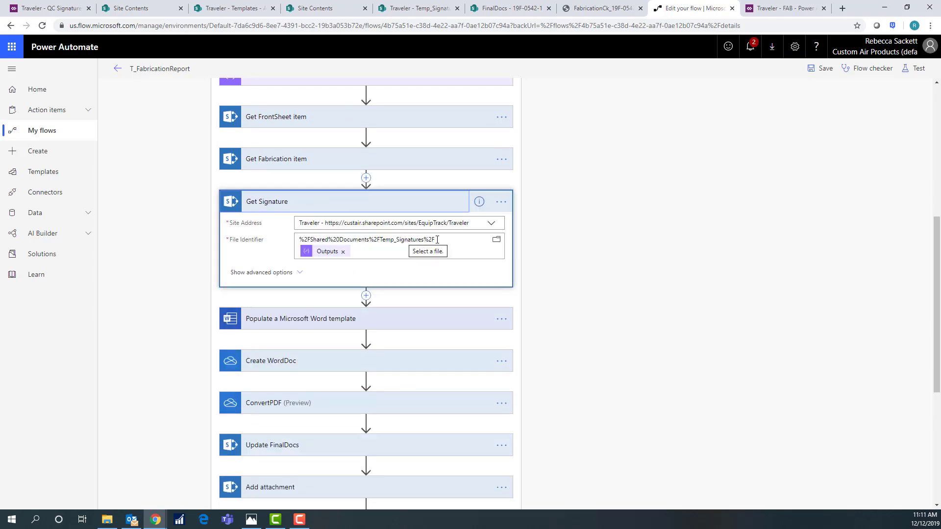
pyautogui.moveTo(437, 240); pyautogui.dragTo(155, 235)
pyautogui.hotkey('ctrl', 'c')
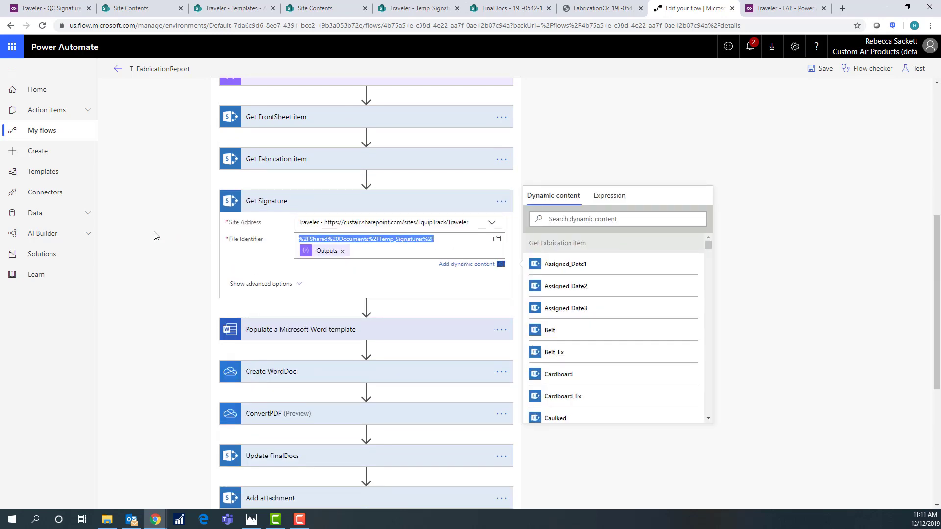
# Step: Replace the File Content token in Delete Signature's File Identifier with the copied path %2FShared%20Documents%2FTemp_Signatures%2F
pyautogui.scroll(-5, 363, 293)
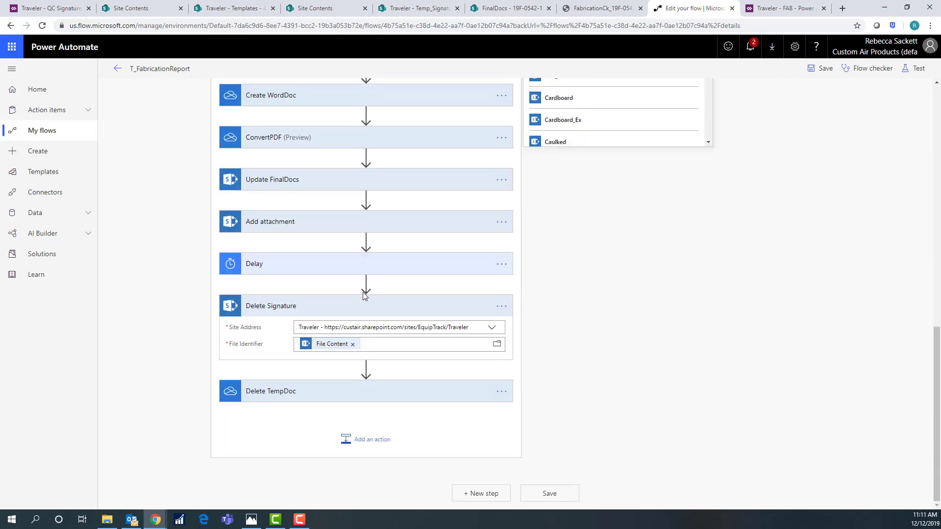
pyautogui.click(353, 344)
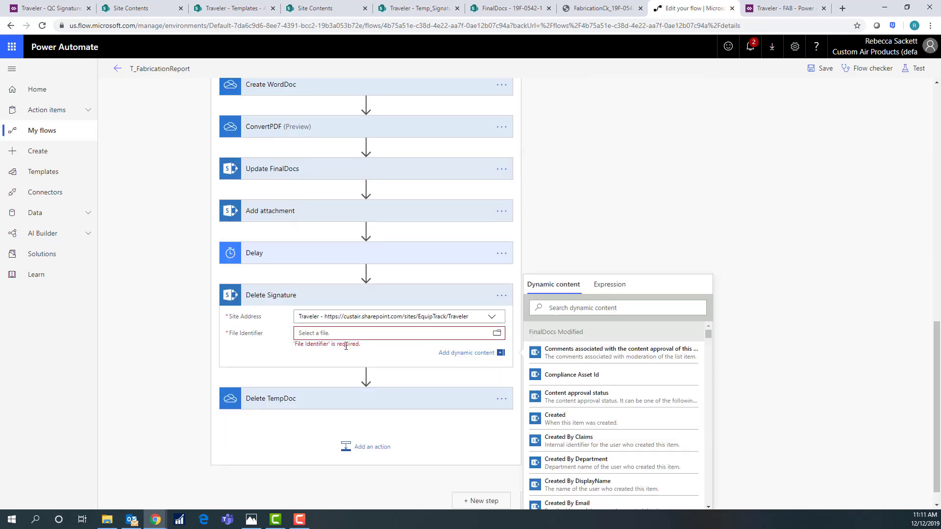
pyautogui.rightClick(341, 336)
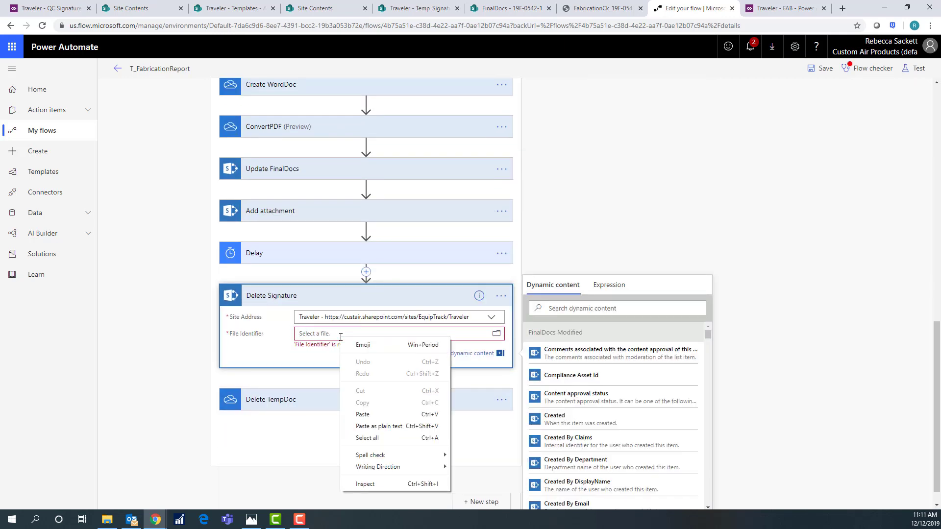
pyautogui.click(363, 415)
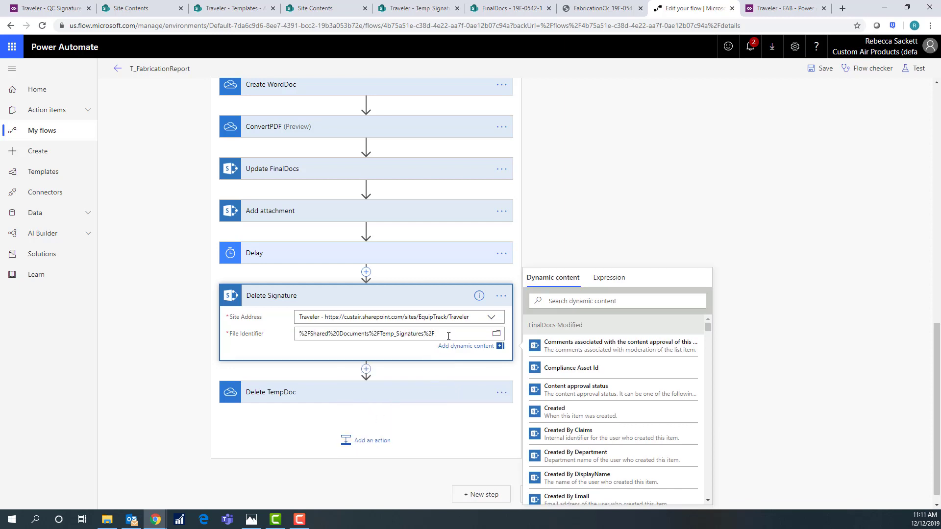
# Step: Append the SignatureName Outputs dynamic content to the path in Delete Signature's File Identifier
pyautogui.scroll(-5, 635, 370)
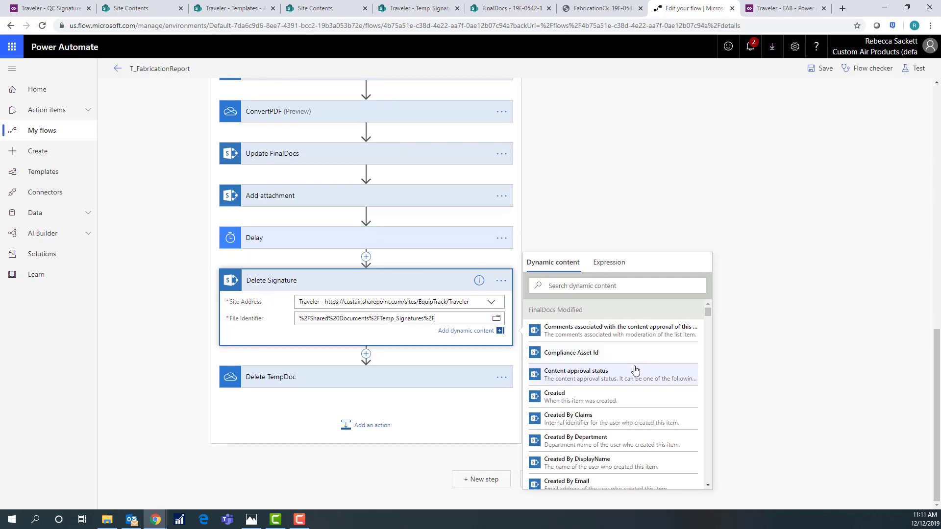
pyautogui.scroll(-10, 641, 389)
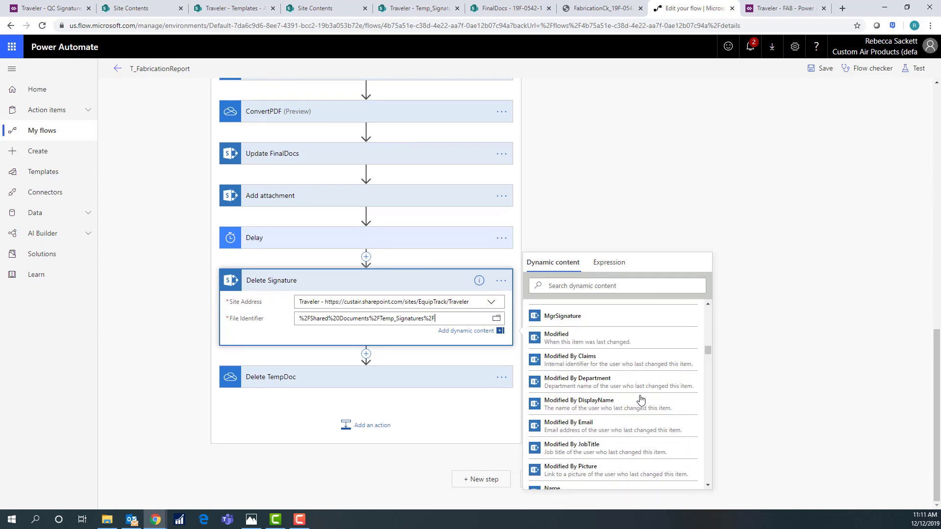
pyautogui.scroll(-10, 641, 400)
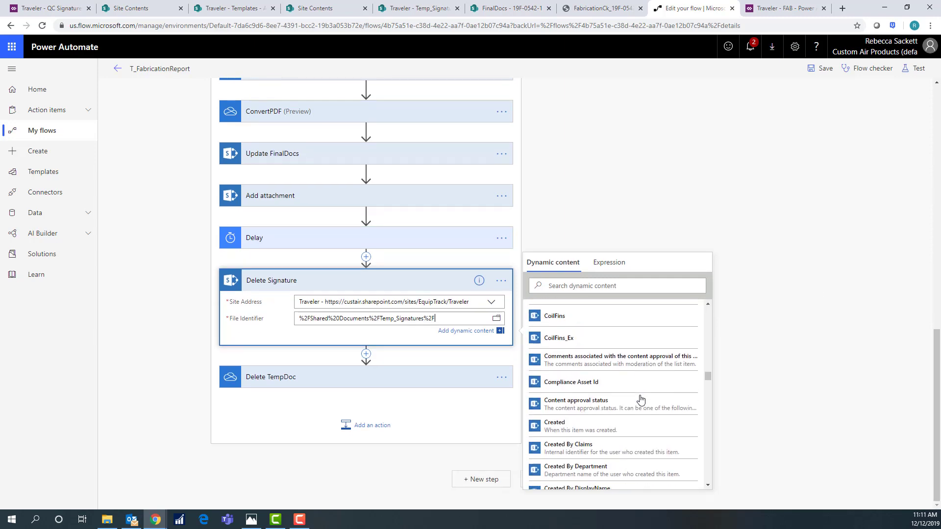
pyautogui.scroll(-10, 641, 400)
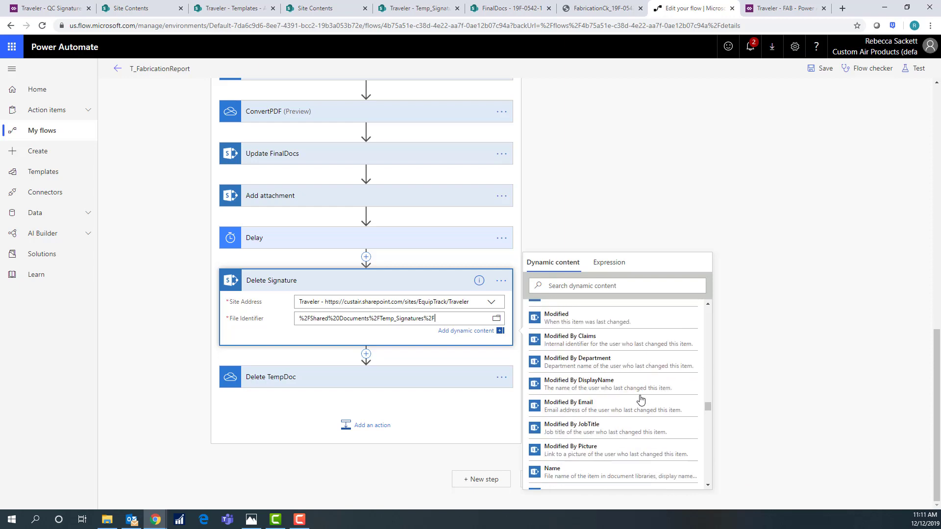
pyautogui.scroll(-10, 641, 400)
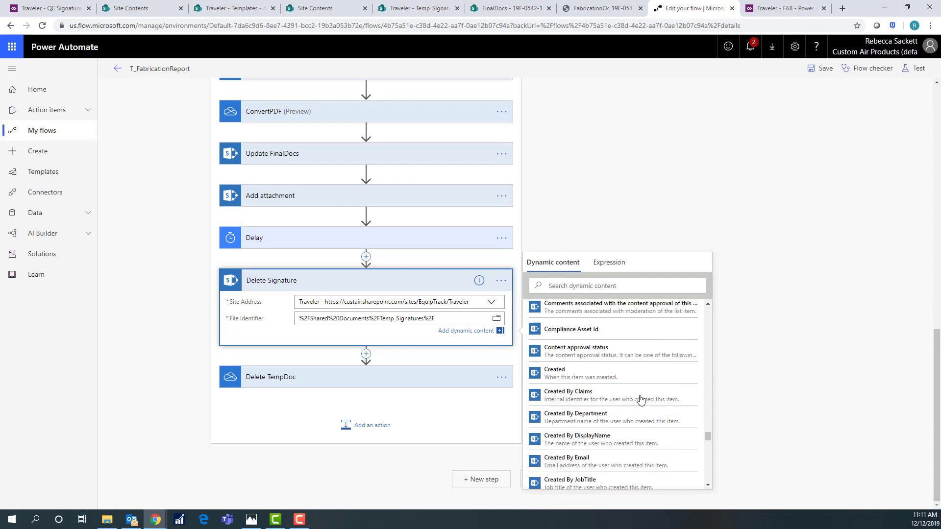
pyautogui.scroll(-10, 641, 400)
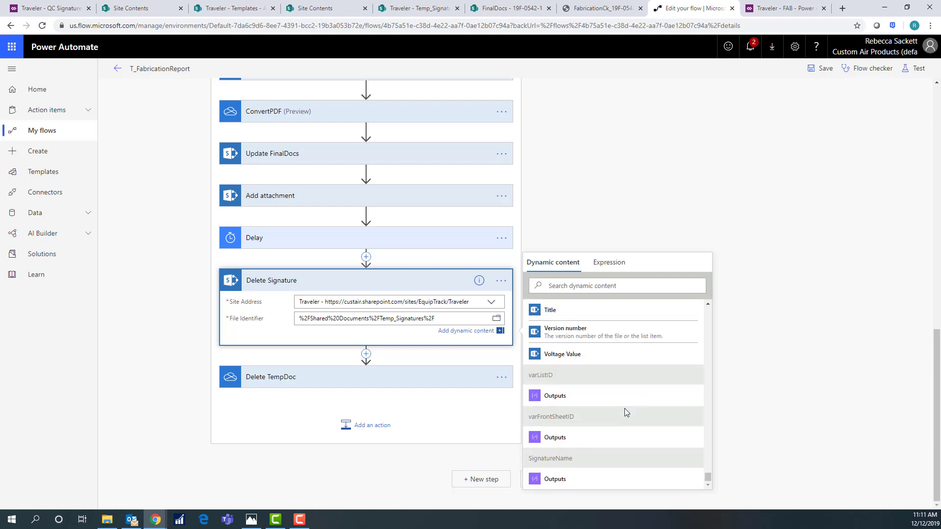
pyautogui.click(596, 482)
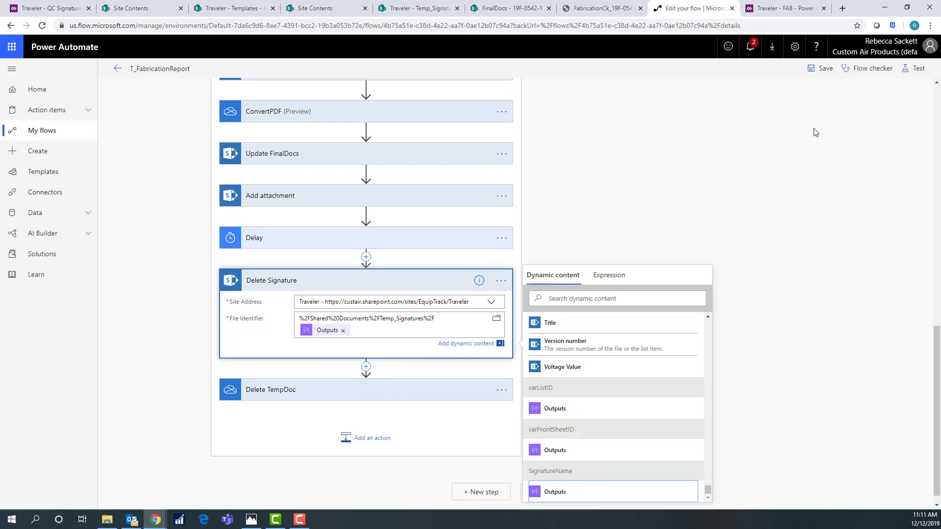
# Step: Save the T_FabricationReport flow and collapse the Delete Signature and Get Signature actions
pyautogui.click(820, 69)
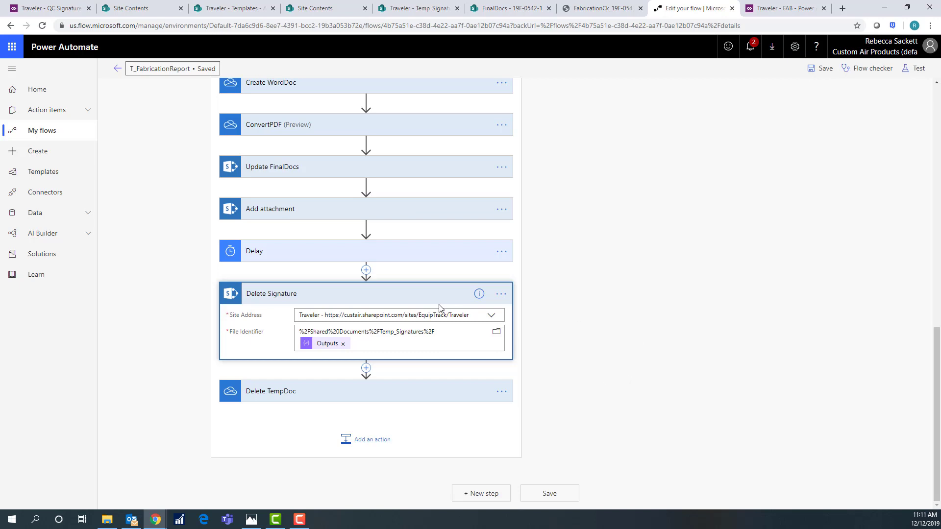
pyautogui.click(418, 296)
pyautogui.scroll(5, 614, 321)
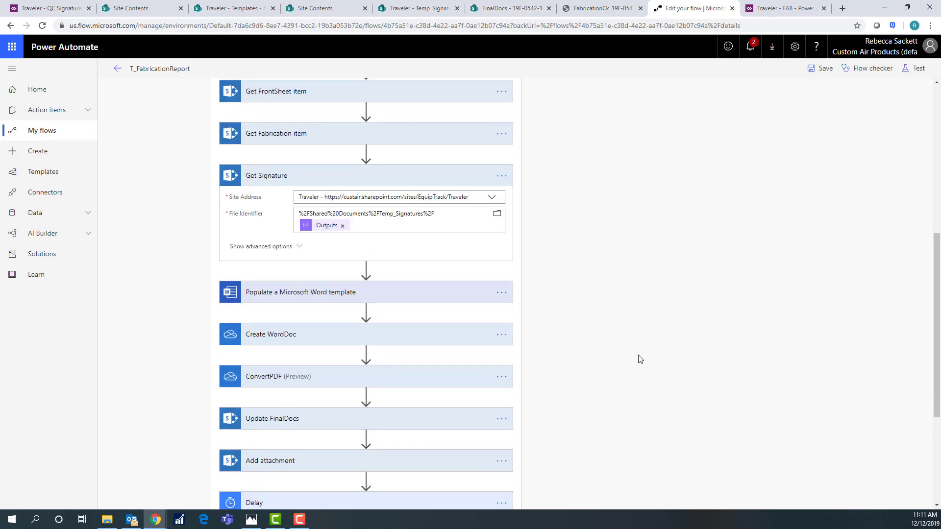
pyautogui.click(393, 180)
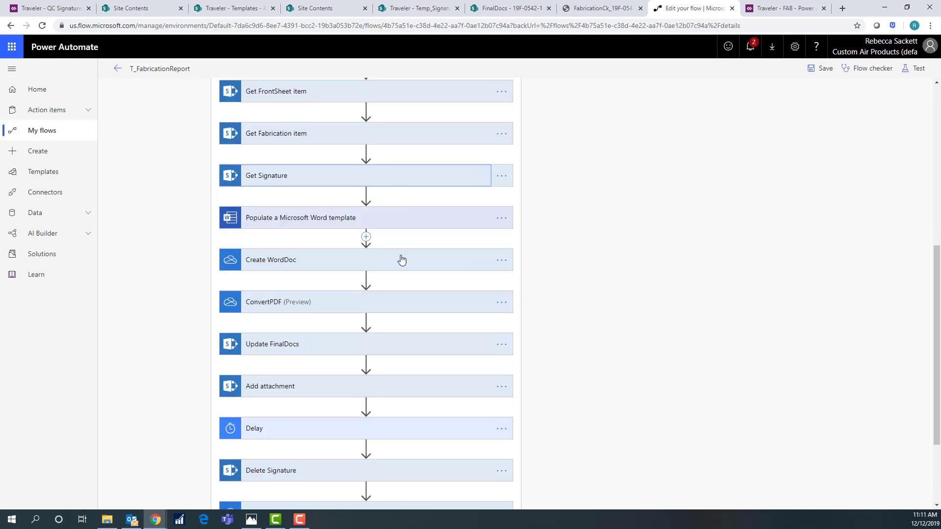
pyautogui.scroll(3, 606, 284)
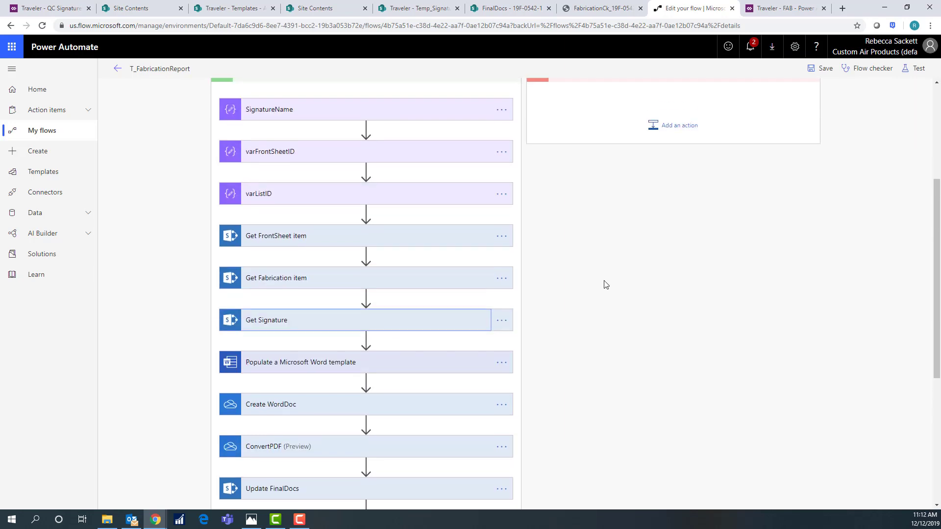
# Step: Switch to the FinalDocs list in SharePoint and delete the PDF attachment from the Fabrication item with ID 29
pyautogui.scroll(1, 606, 285)
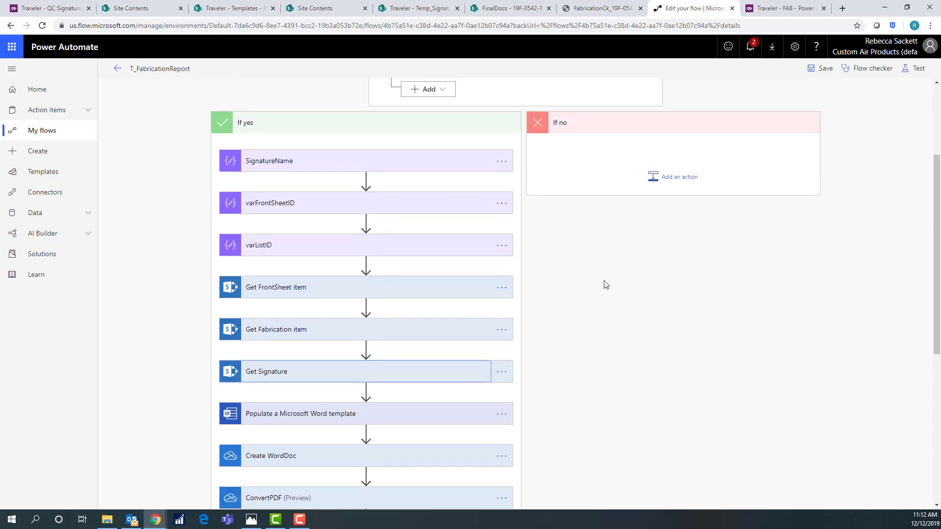
pyautogui.click(492, 13)
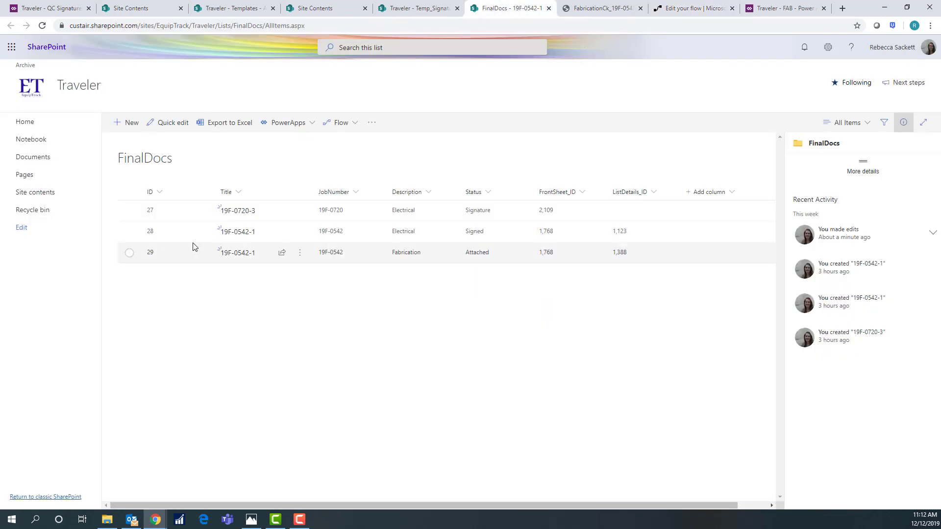
pyautogui.click(229, 258)
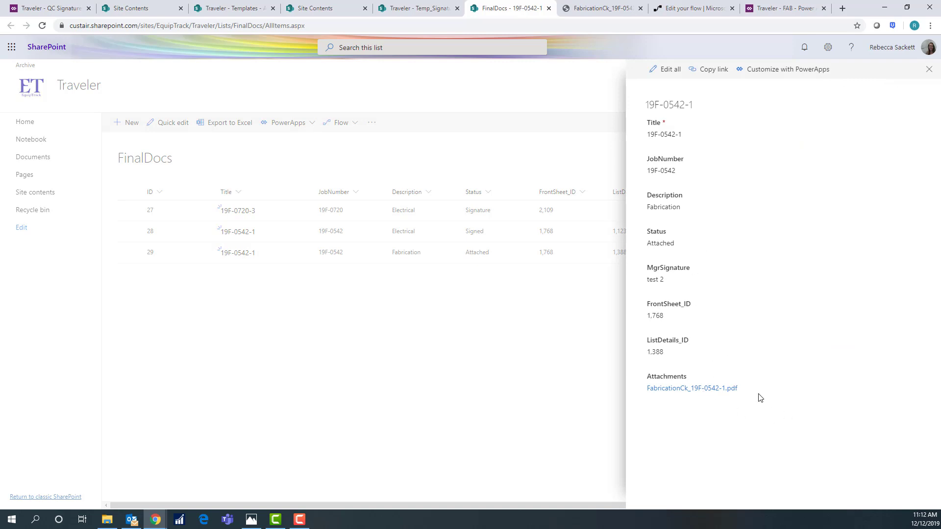
pyautogui.click(758, 398)
pyautogui.click(741, 393)
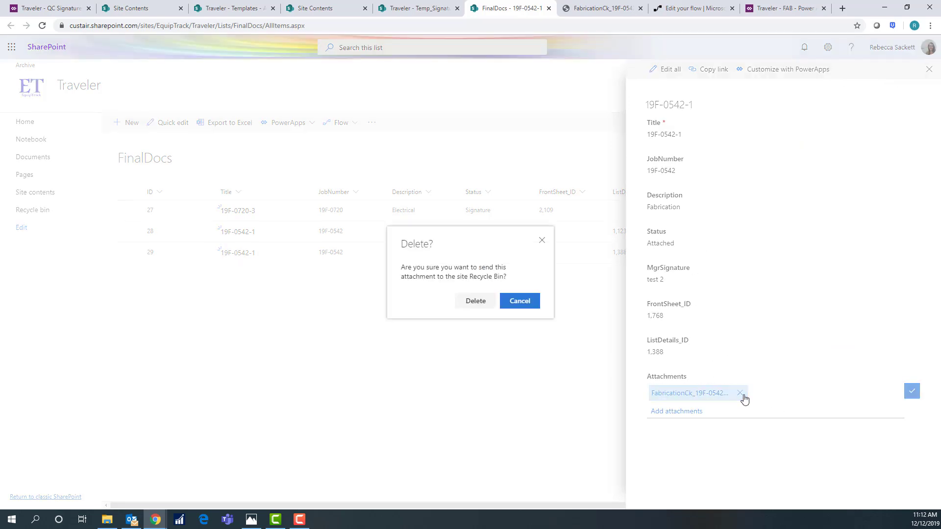
pyautogui.click(467, 306)
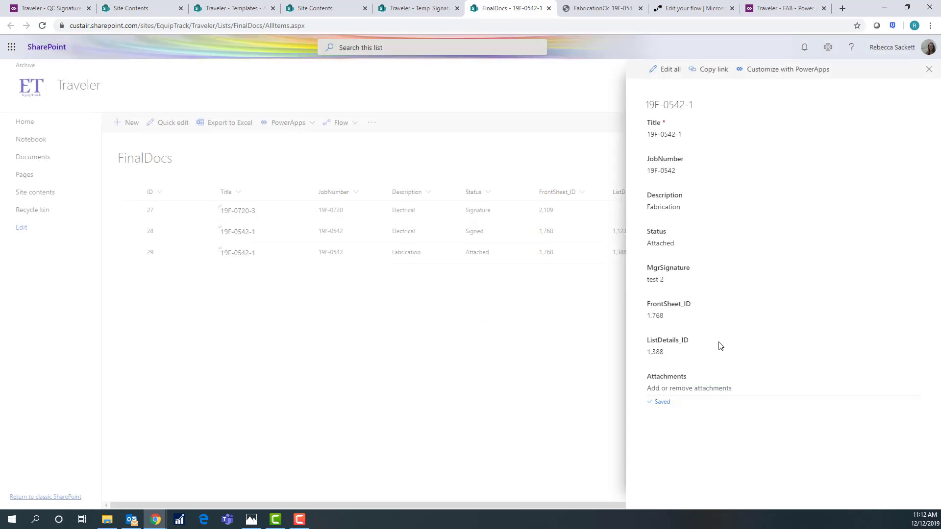
pyautogui.click(692, 246)
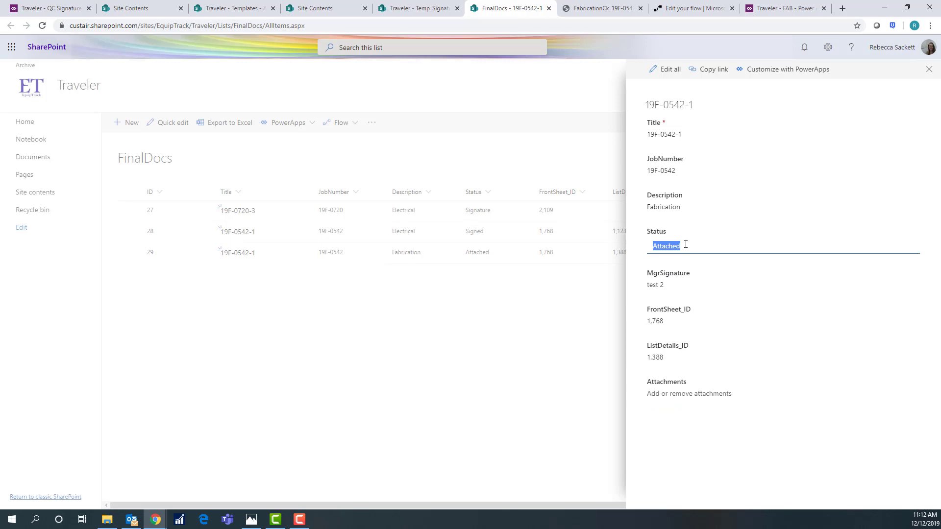
pyautogui.click(471, 256)
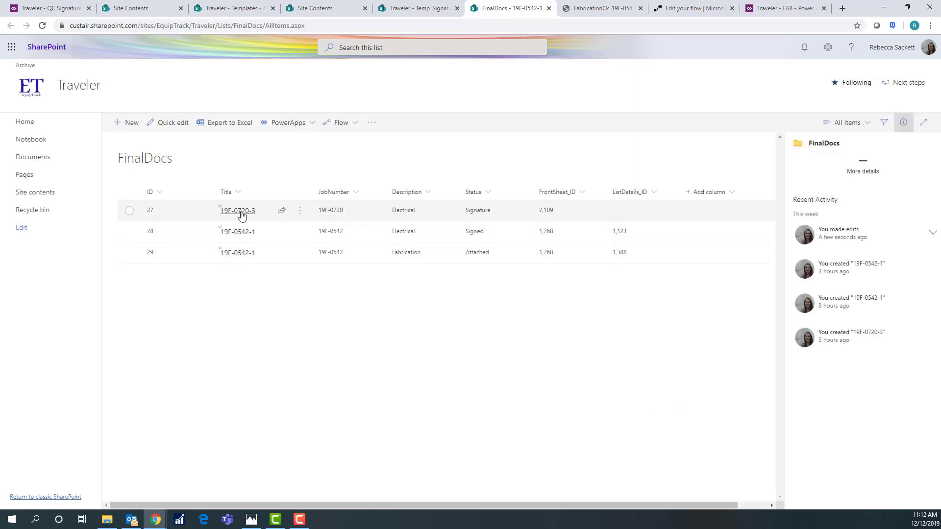
pyautogui.click(236, 255)
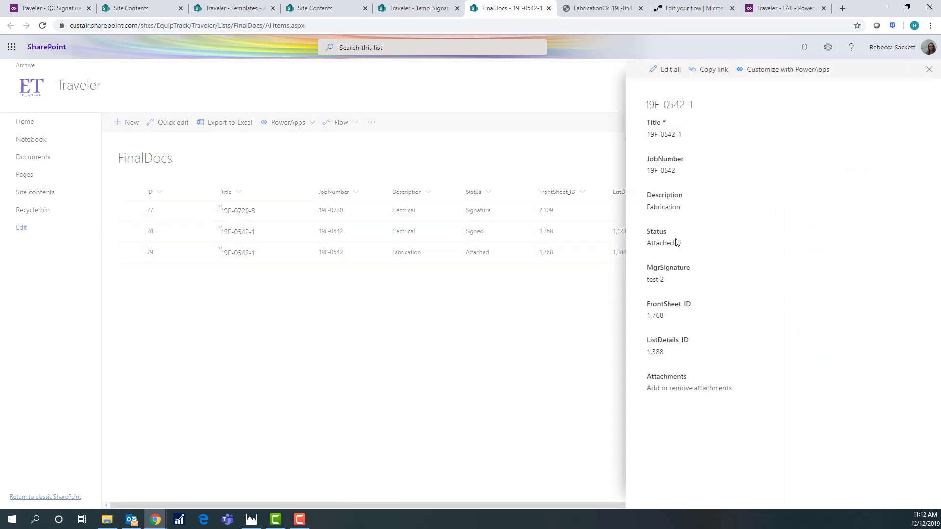
pyautogui.click(684, 249)
pyautogui.click(684, 247)
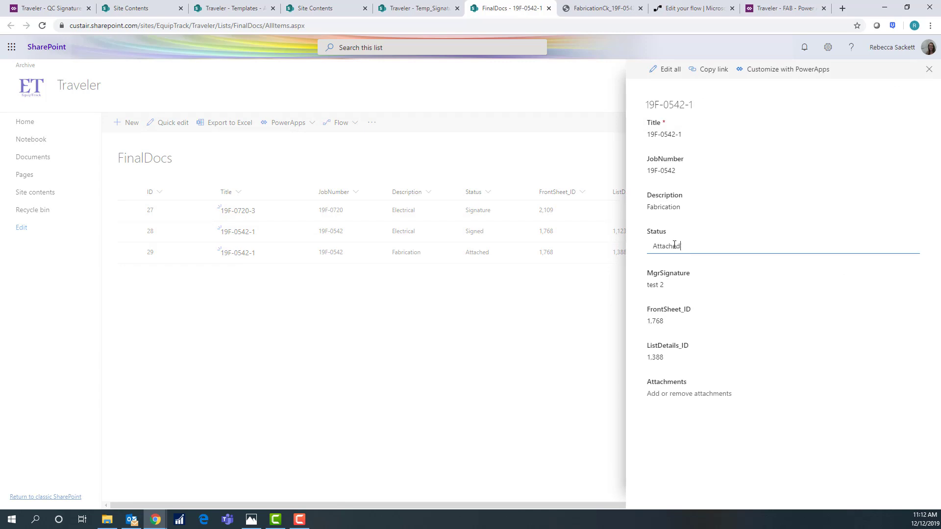
pyautogui.doubleClick(675, 244)
pyautogui.click(621, 248)
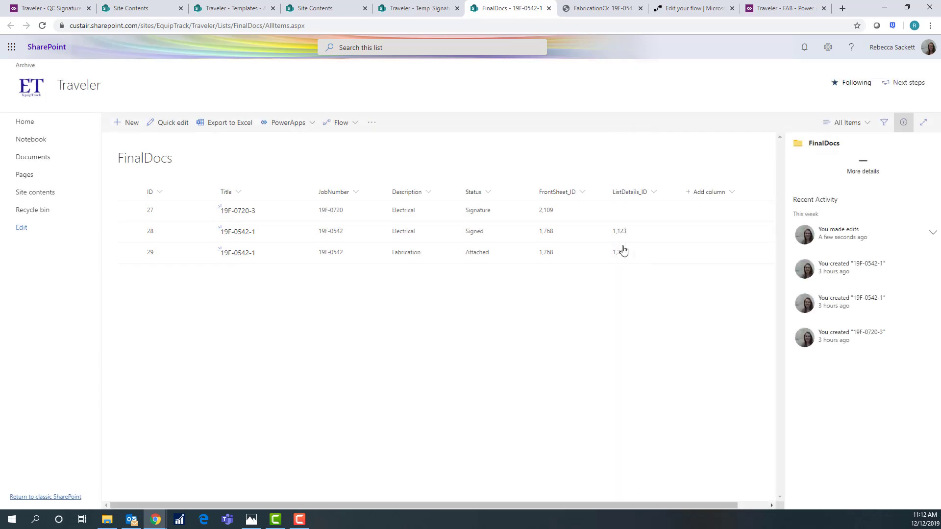
# Step: Open the Fabrication item in FinalDocs and set its Status to Signed
pyautogui.click(236, 252)
pyautogui.click(696, 247)
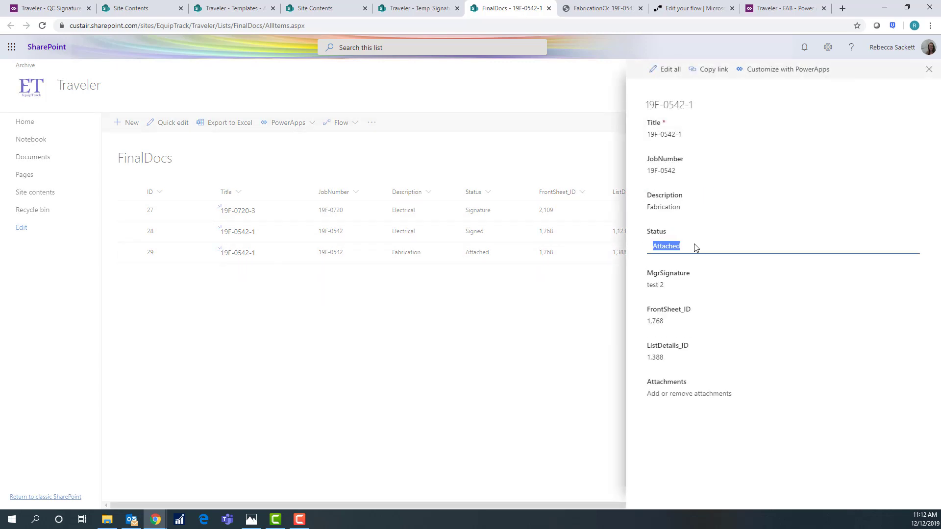
pyautogui.write('Signed')
pyautogui.press('Return')
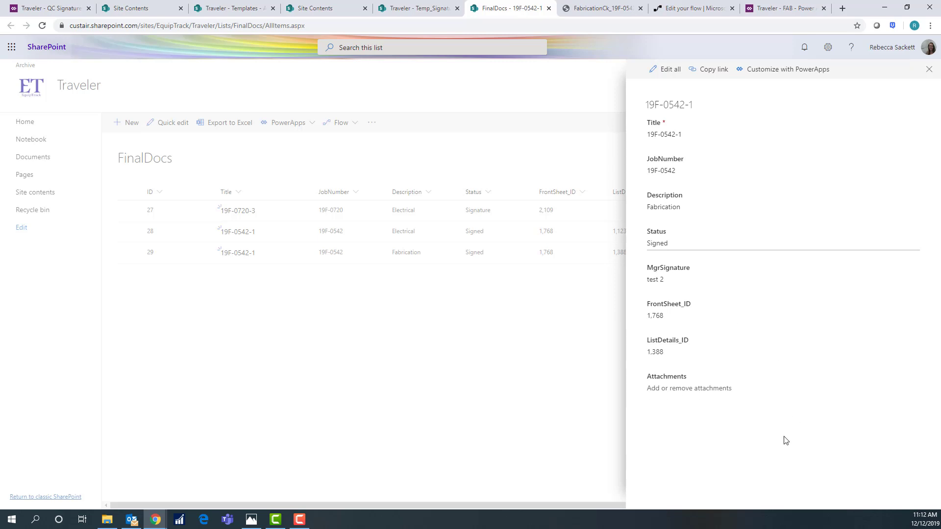
# Step: Save the T_FabricationReport flow in Power Automate and refresh the run history on its details page
pyautogui.click(692, 9)
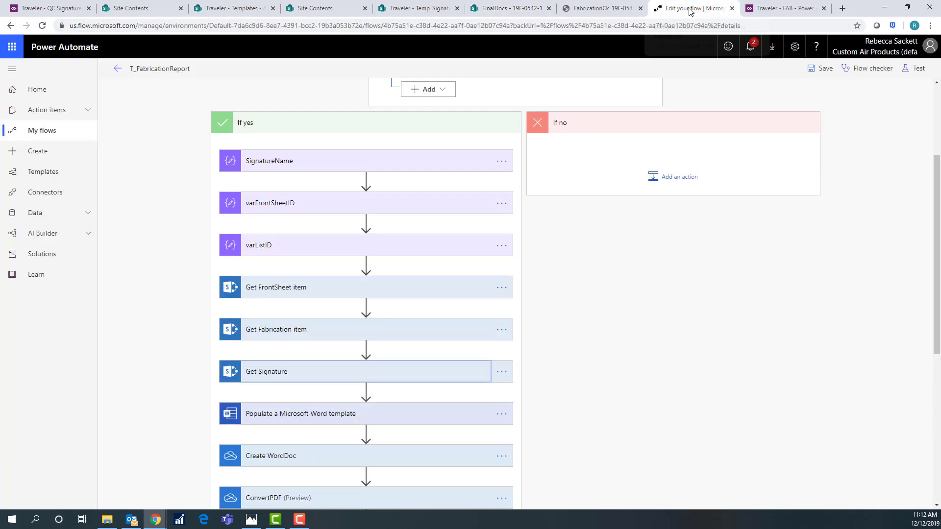
pyautogui.click(820, 69)
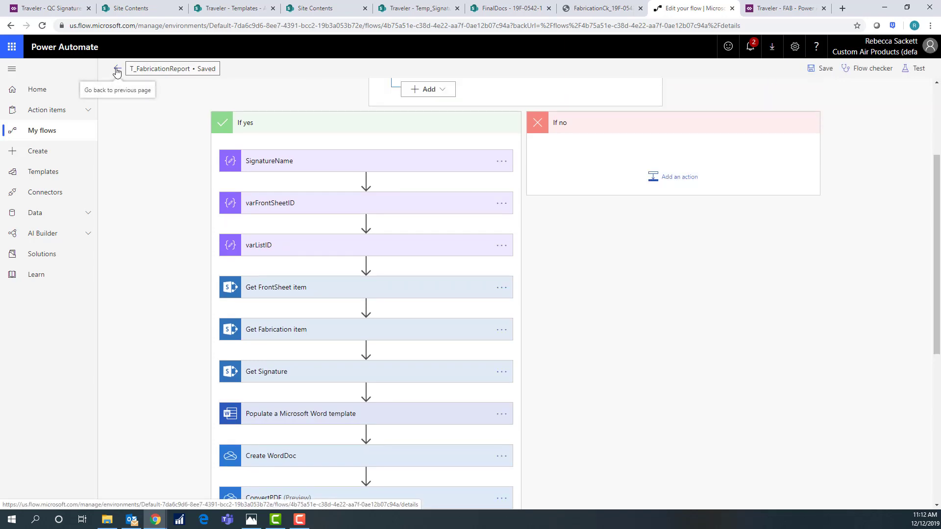
pyautogui.click(117, 71)
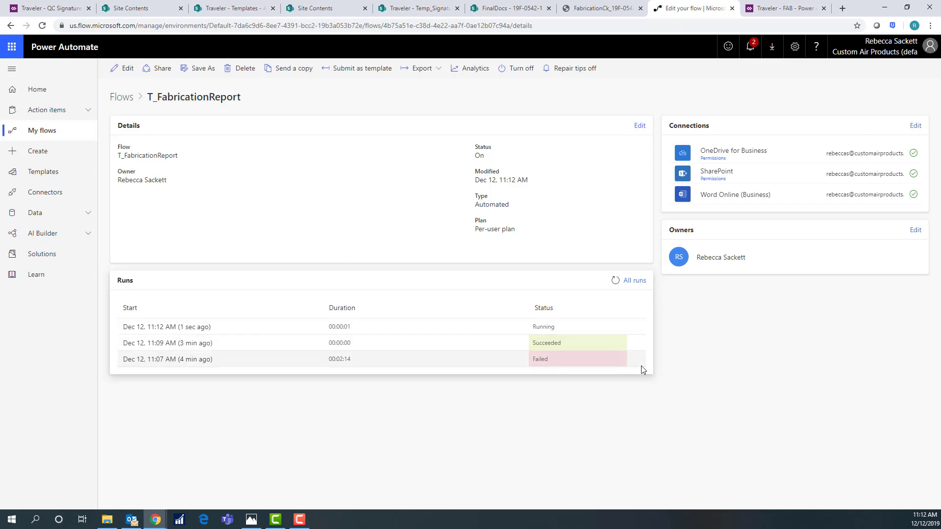
pyautogui.click(42, 27)
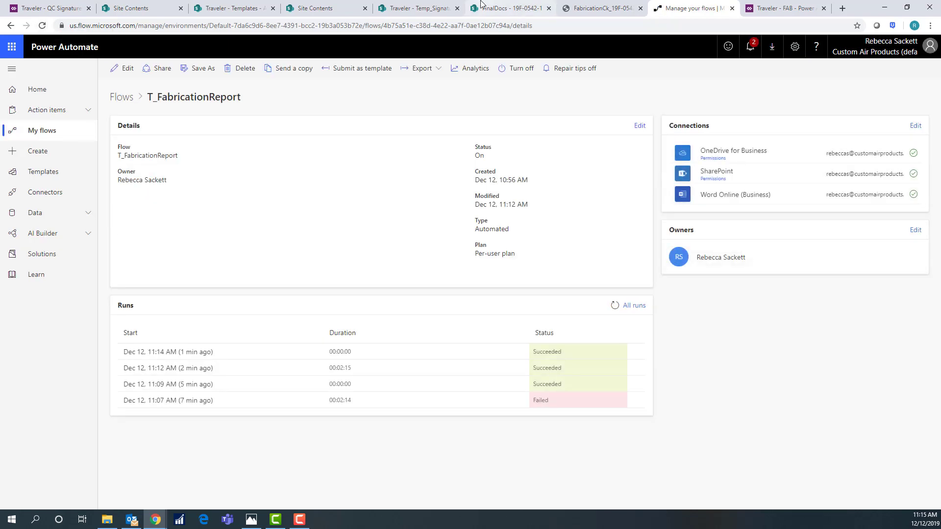
# Step: Refresh the Temp_Signatures folder in SharePoint and check which signature files remain
pyautogui.click(496, 9)
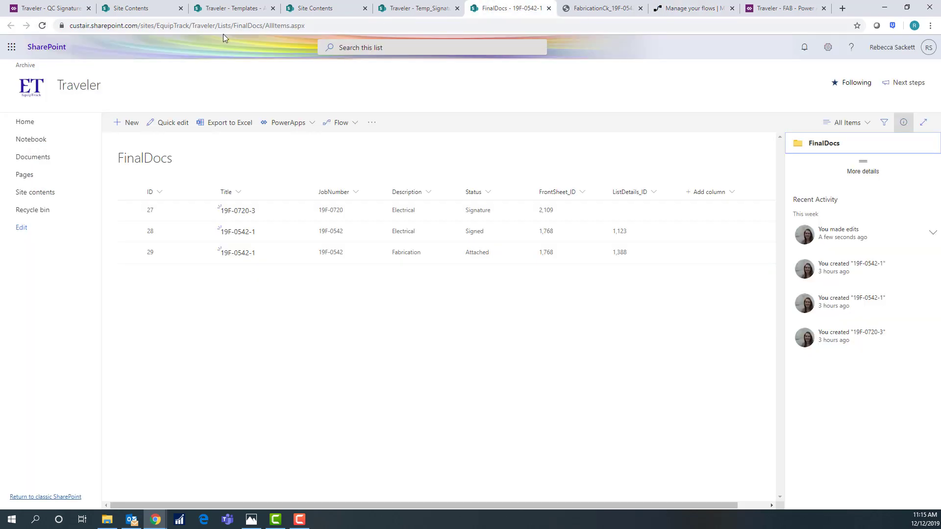
pyautogui.click(424, 9)
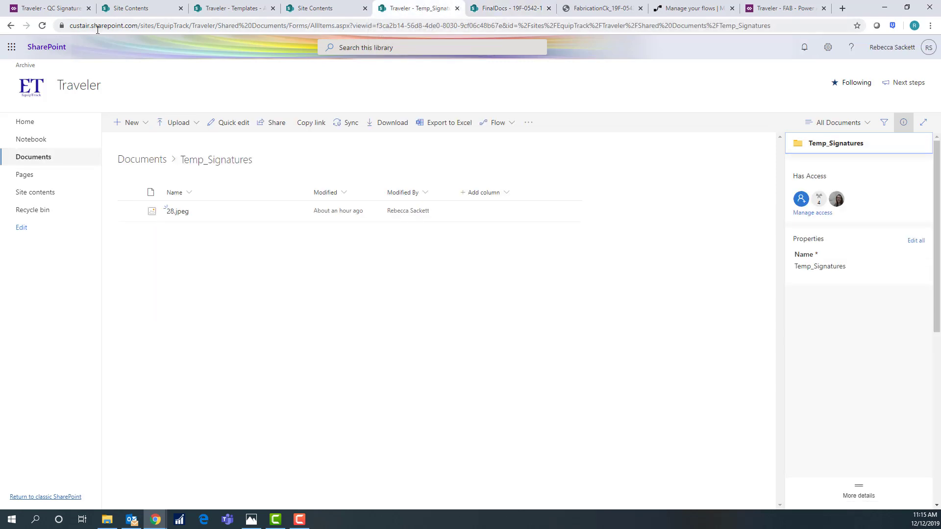
pyautogui.click(43, 26)
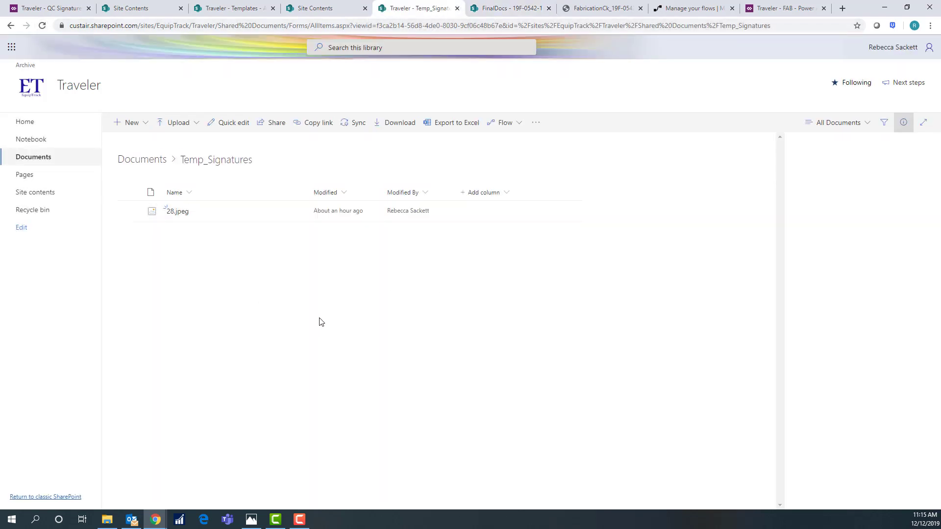
# Step: Review the flow's run history, then open the Fabrication item in FinalDocs to check its status and attachment
pyautogui.click(689, 8)
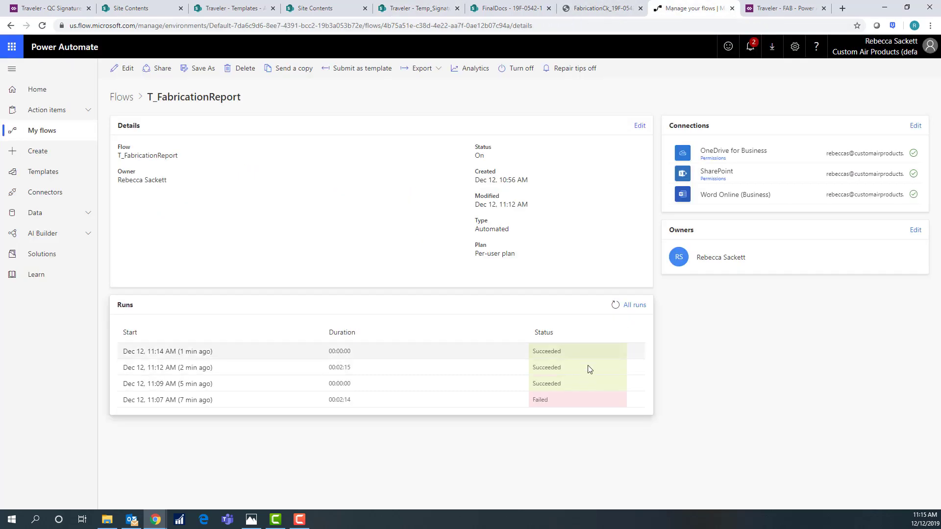
pyautogui.click(599, 9)
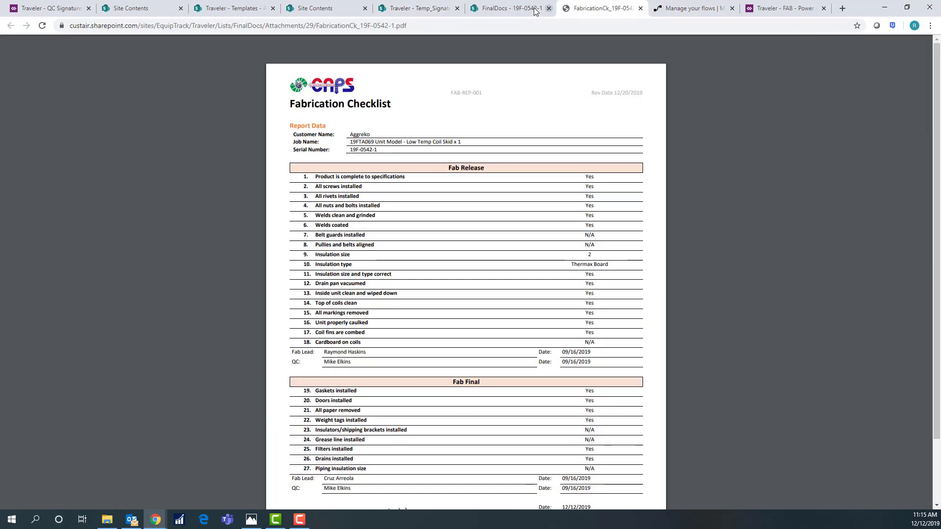
pyautogui.click(534, 10)
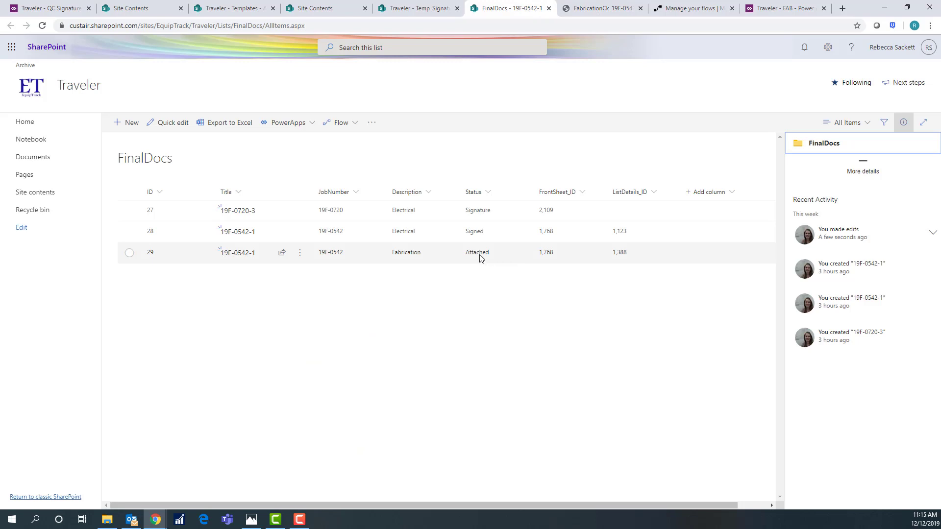
pyautogui.click(248, 256)
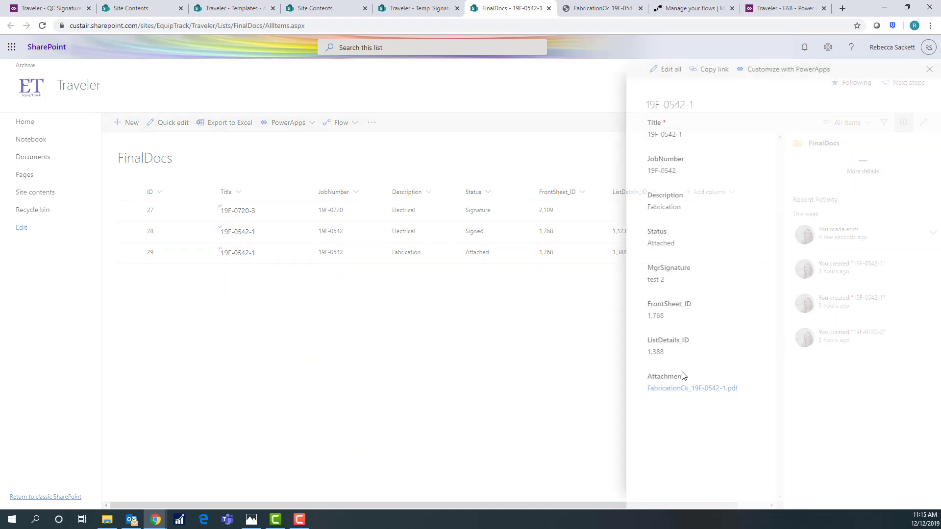